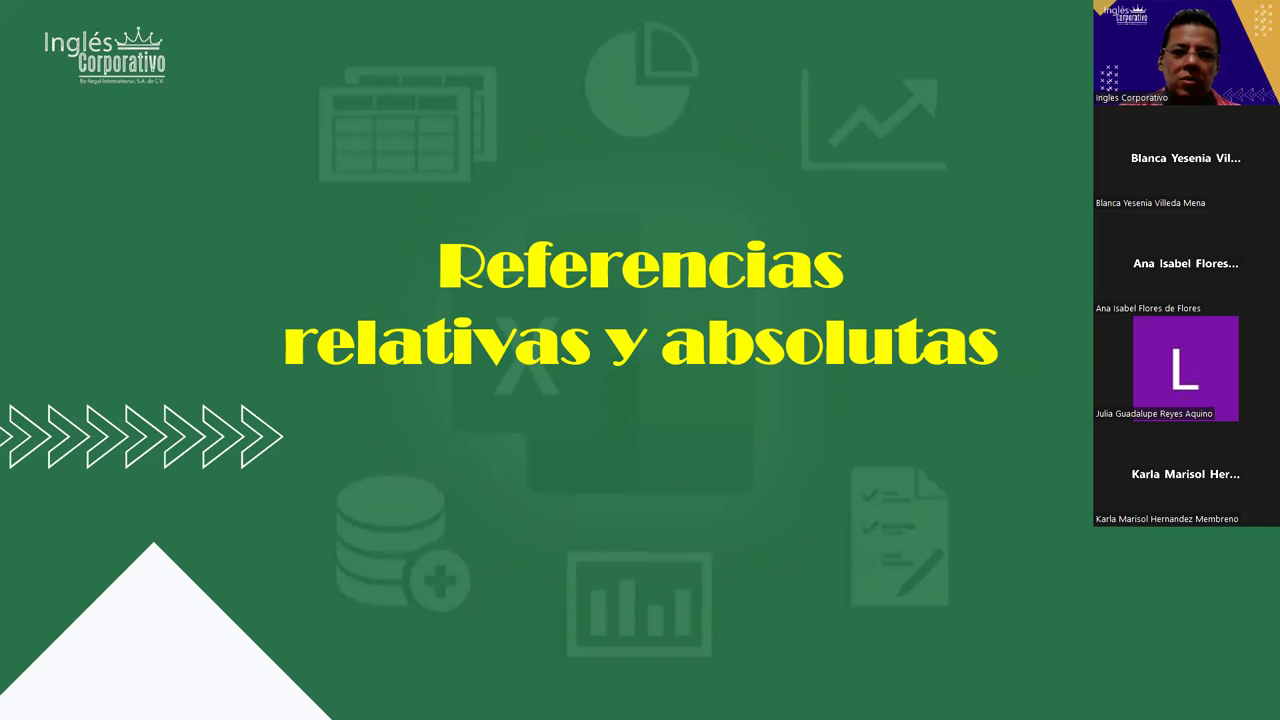
# Advance to the Objetivo slide and bring up the Excel sales workbook Libro1
pyautogui.press('Right')
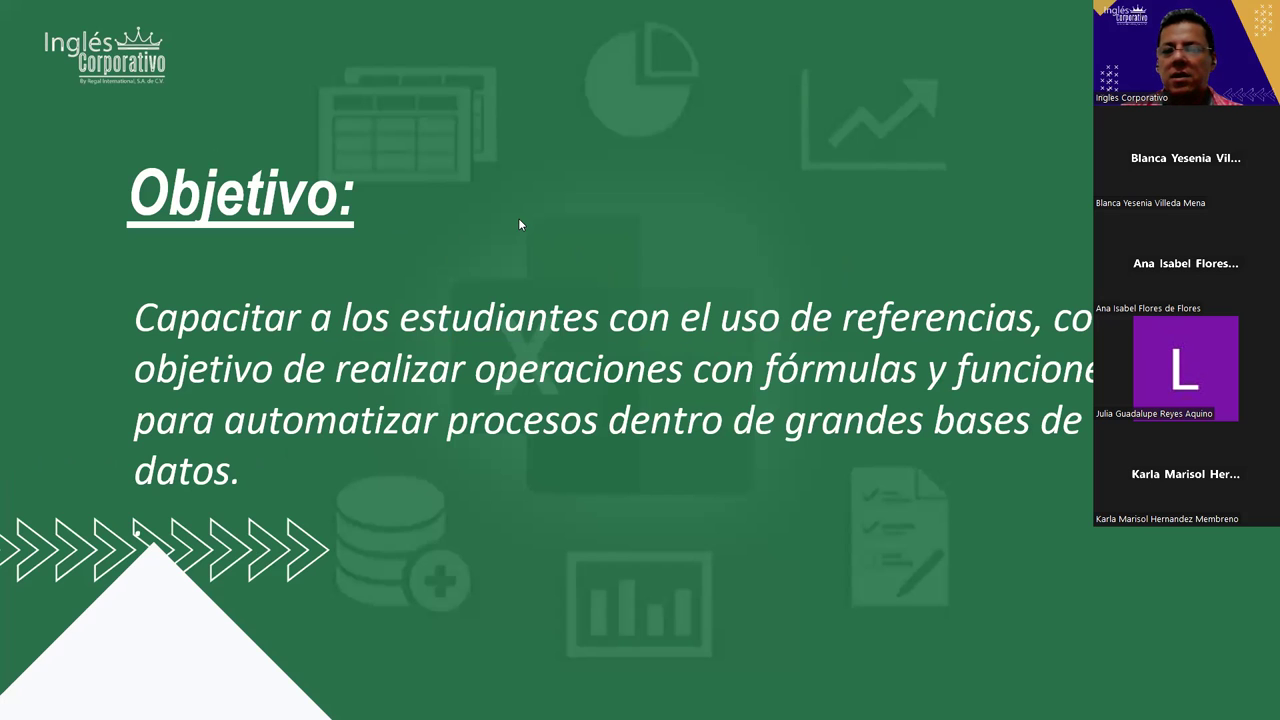
pyautogui.hotkey('alt', 'Tab')
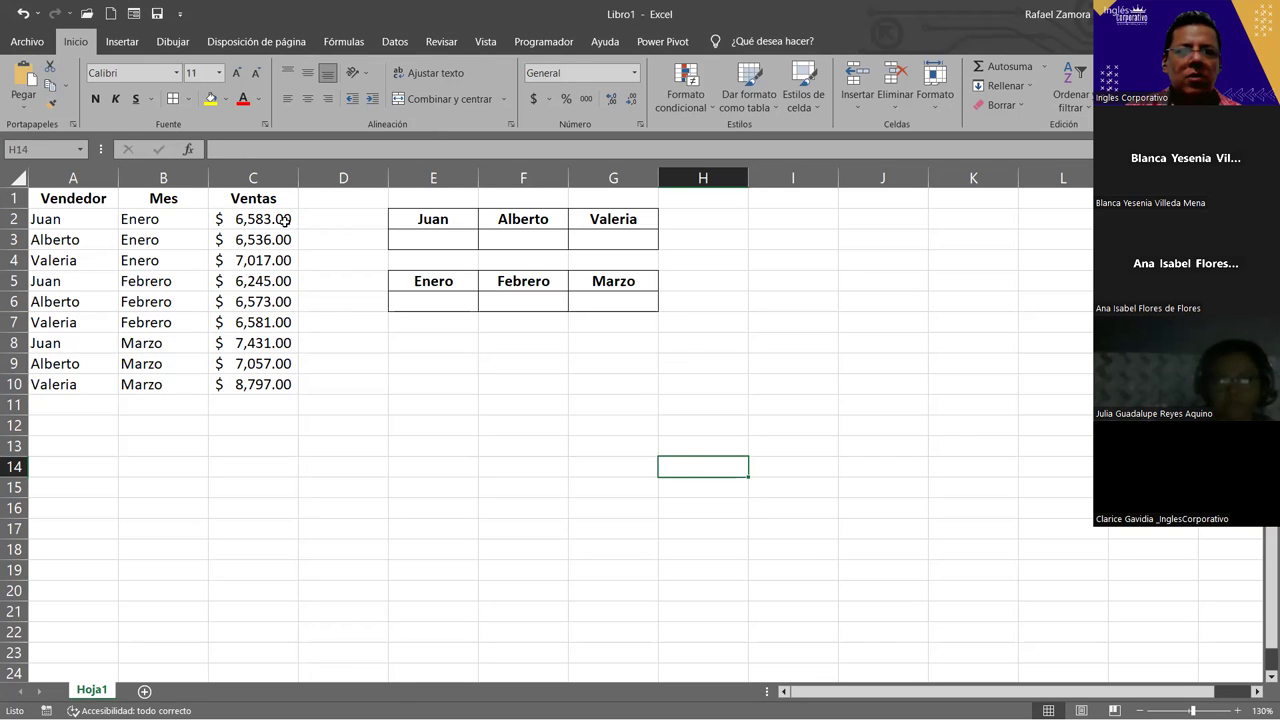
# Read the C2:C10 Ventas total in the status bar, then start editing E3 under Juan
pyautogui.moveTo(284, 222); pyautogui.dragTo(288, 384)
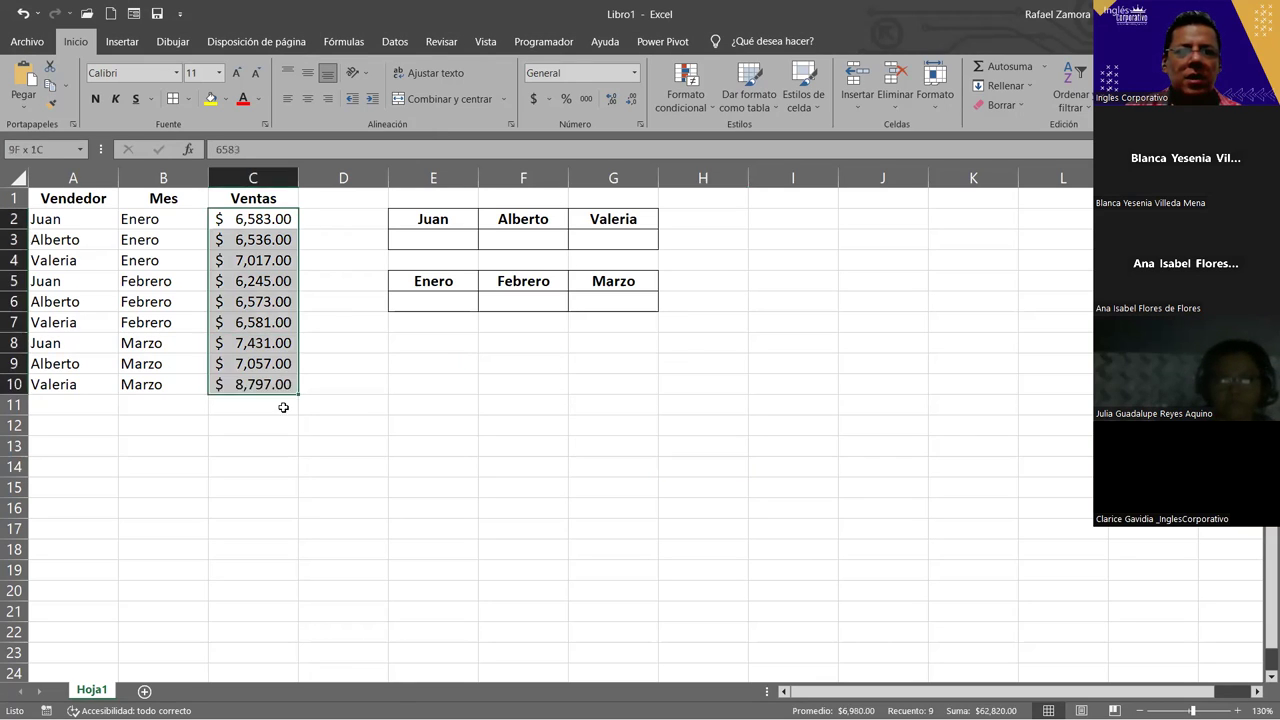
pyautogui.click(618, 424)
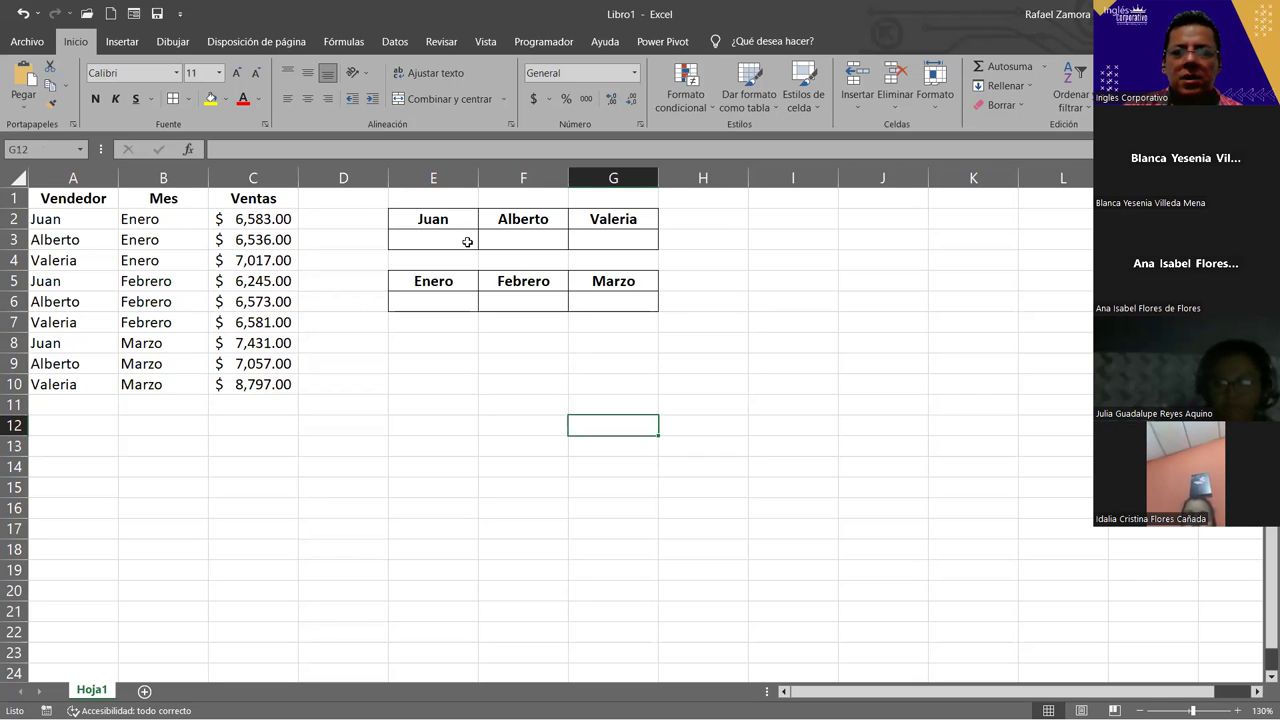
pyautogui.click(464, 245)
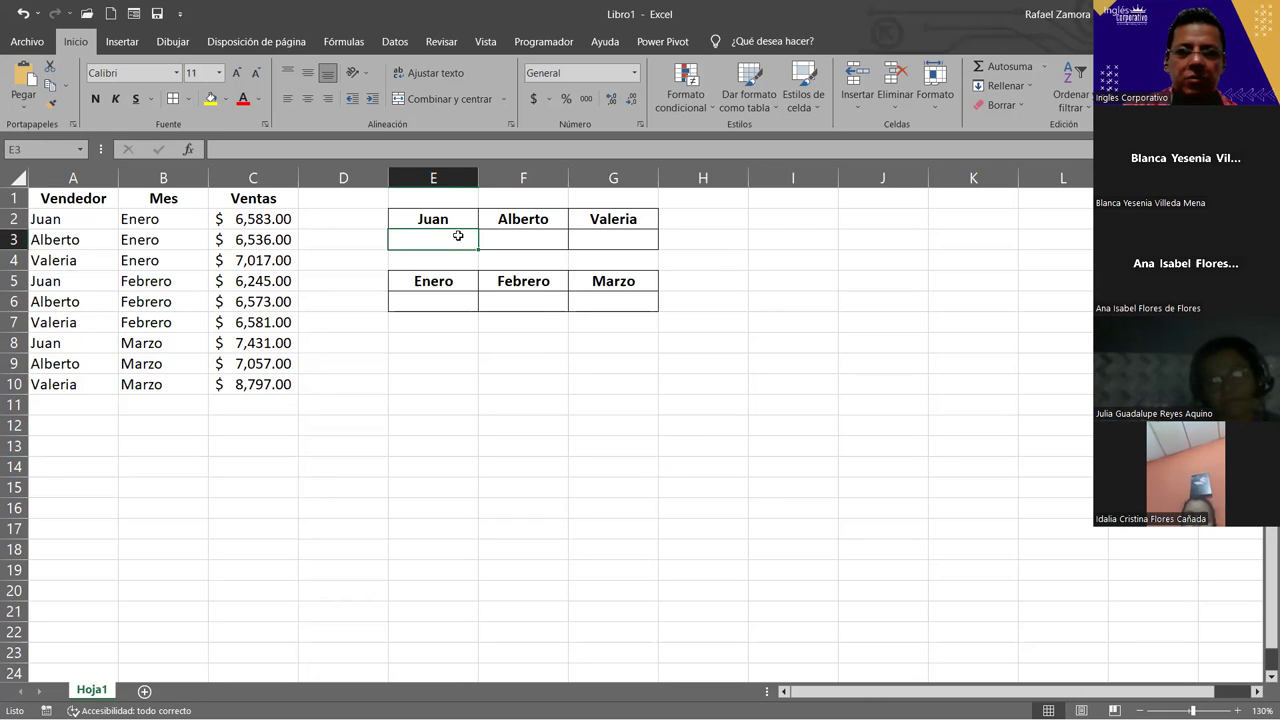
pyautogui.doubleClick(458, 235)
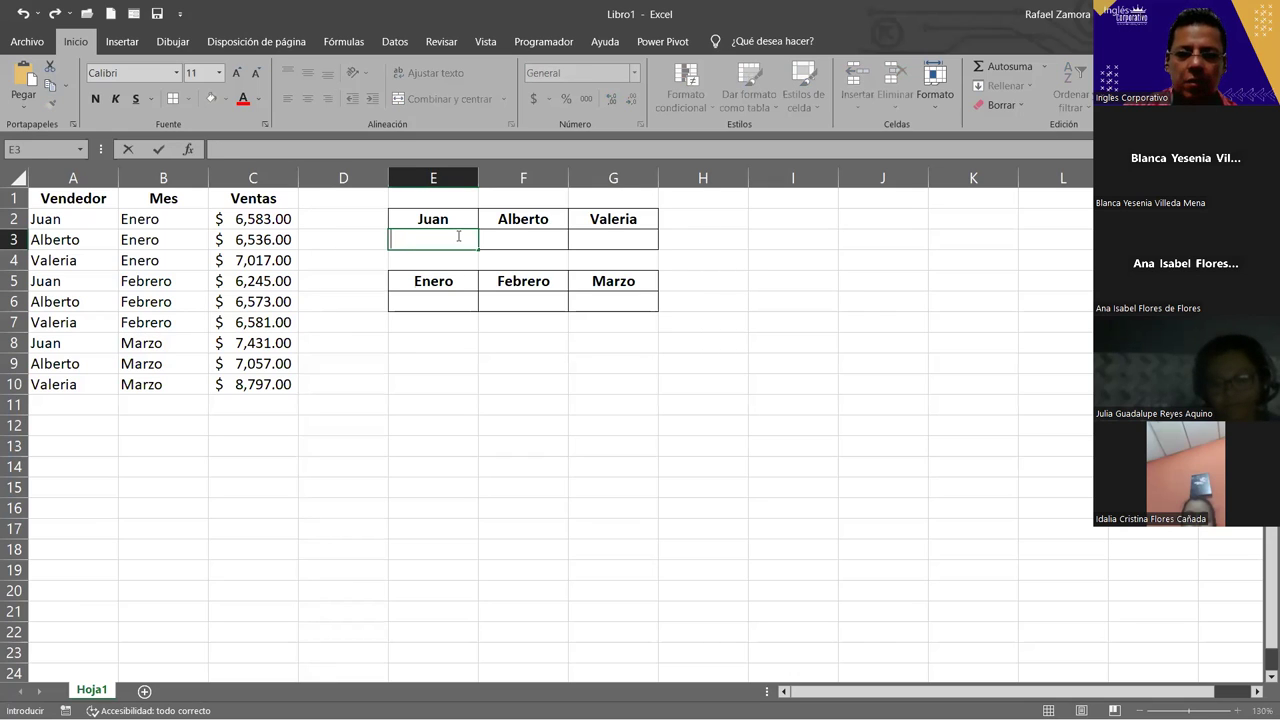
# Enter =C2+C5+C8 in E3 so Juan's total shows $ 20,259.00
pyautogui.write('=')
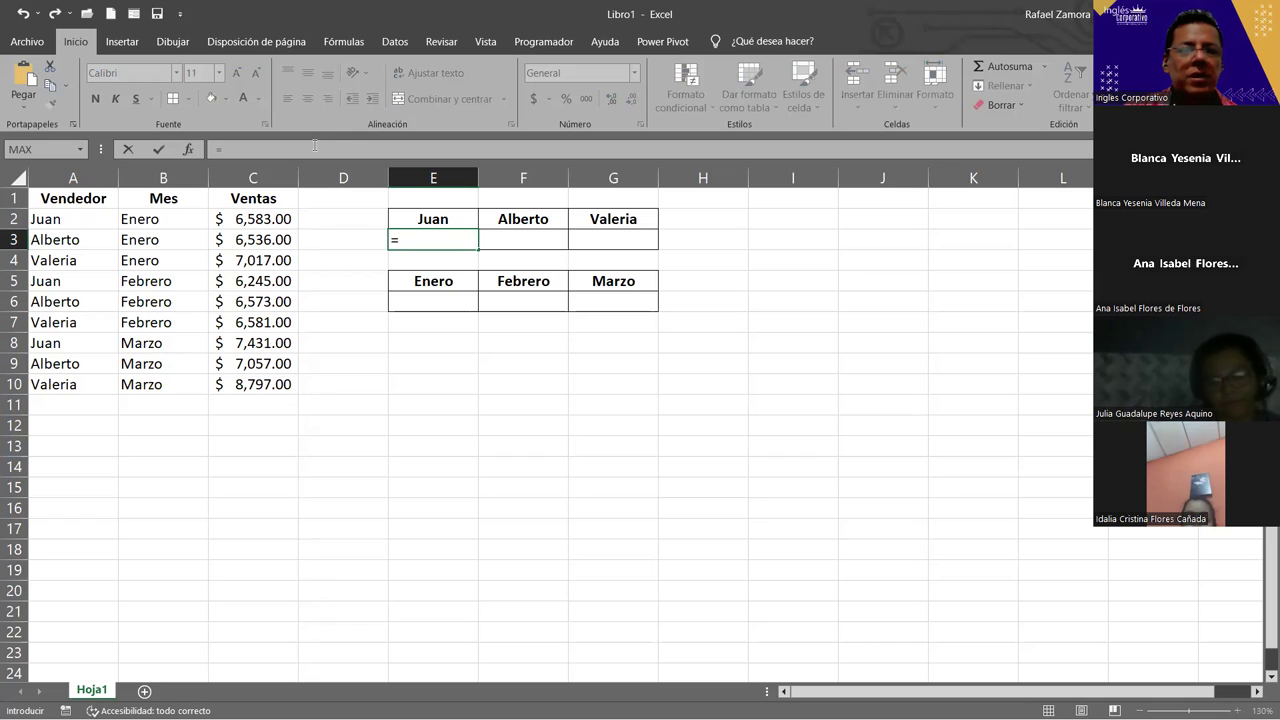
pyautogui.click(253, 218)
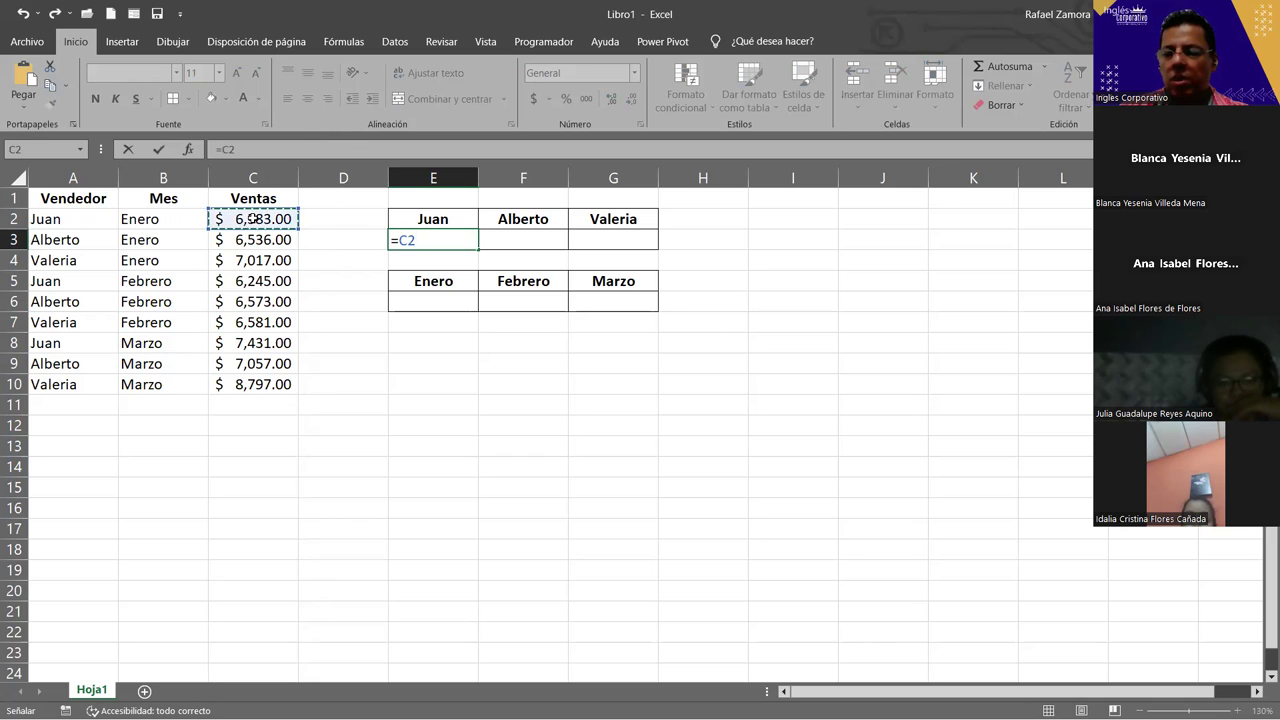
pyautogui.write('+')
pyautogui.click(248, 281)
pyautogui.write('+')
pyautogui.click(256, 342)
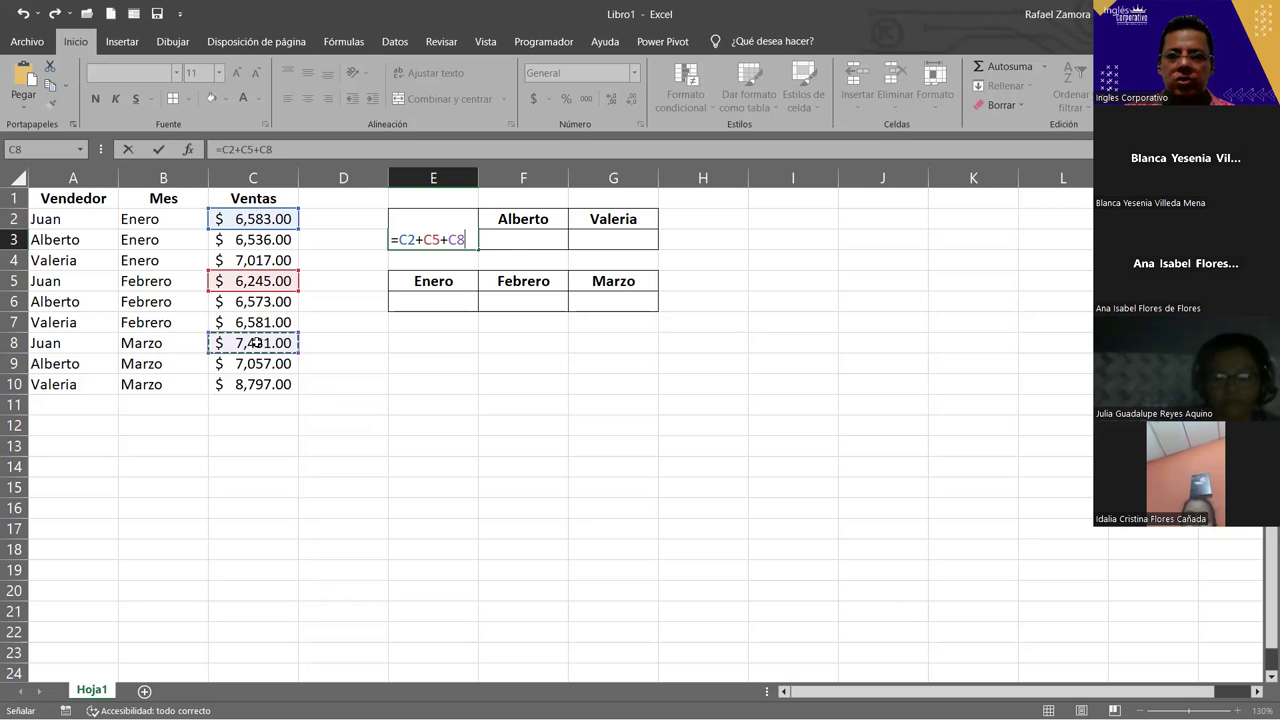
pyautogui.press('Return')
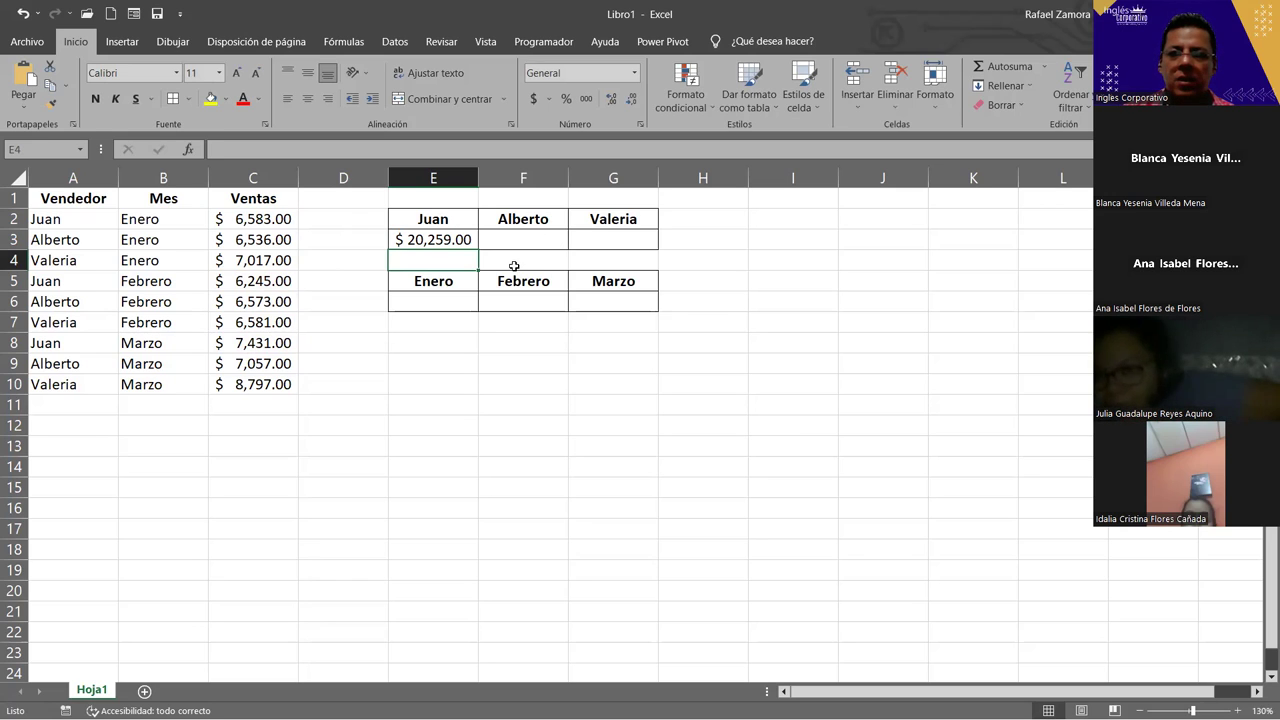
# Enter =C2+C3+C4 in E6 so the Enero total shows $ 20,136.00
pyautogui.click(437, 296)
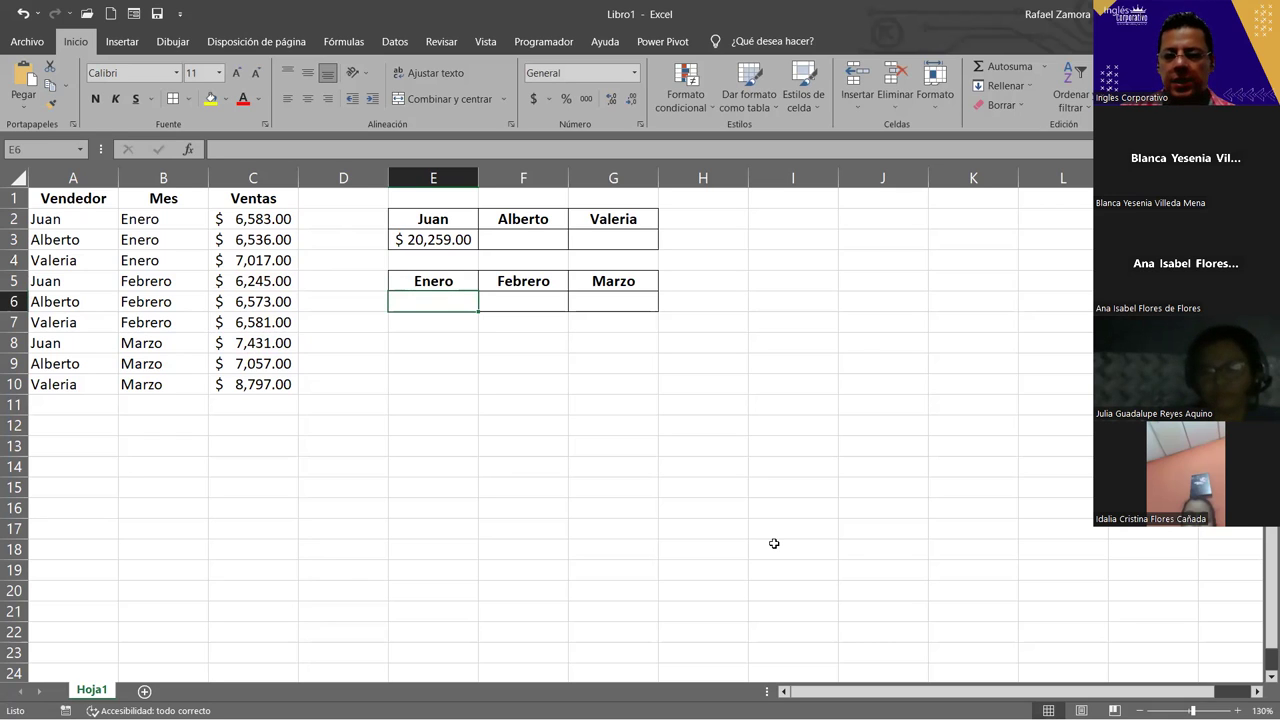
pyautogui.write('=')
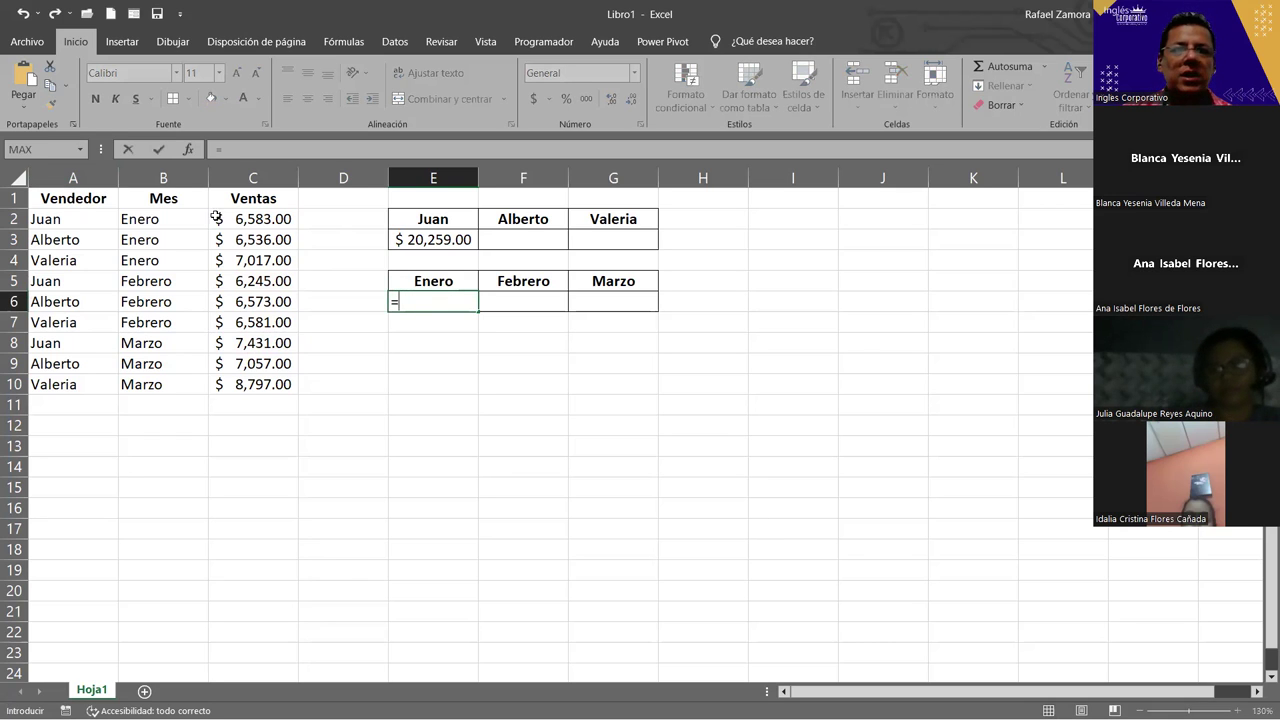
pyautogui.click(272, 218)
pyautogui.write('+')
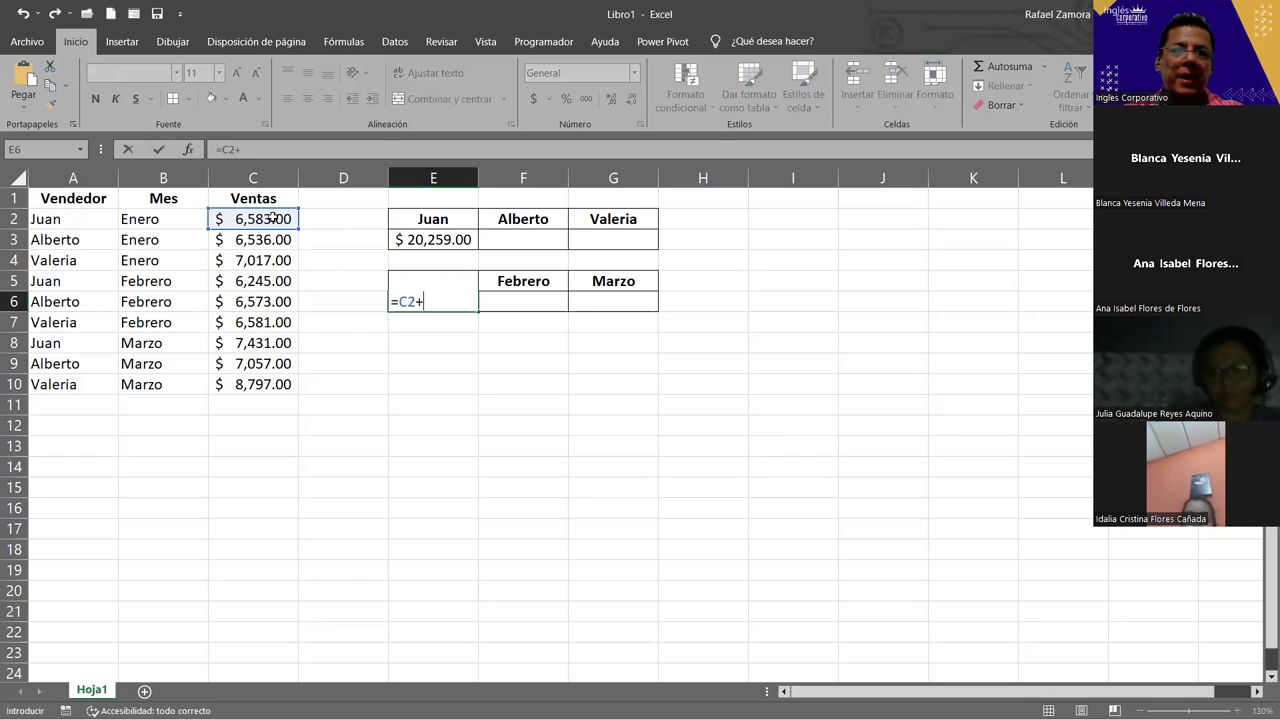
pyautogui.click(275, 240)
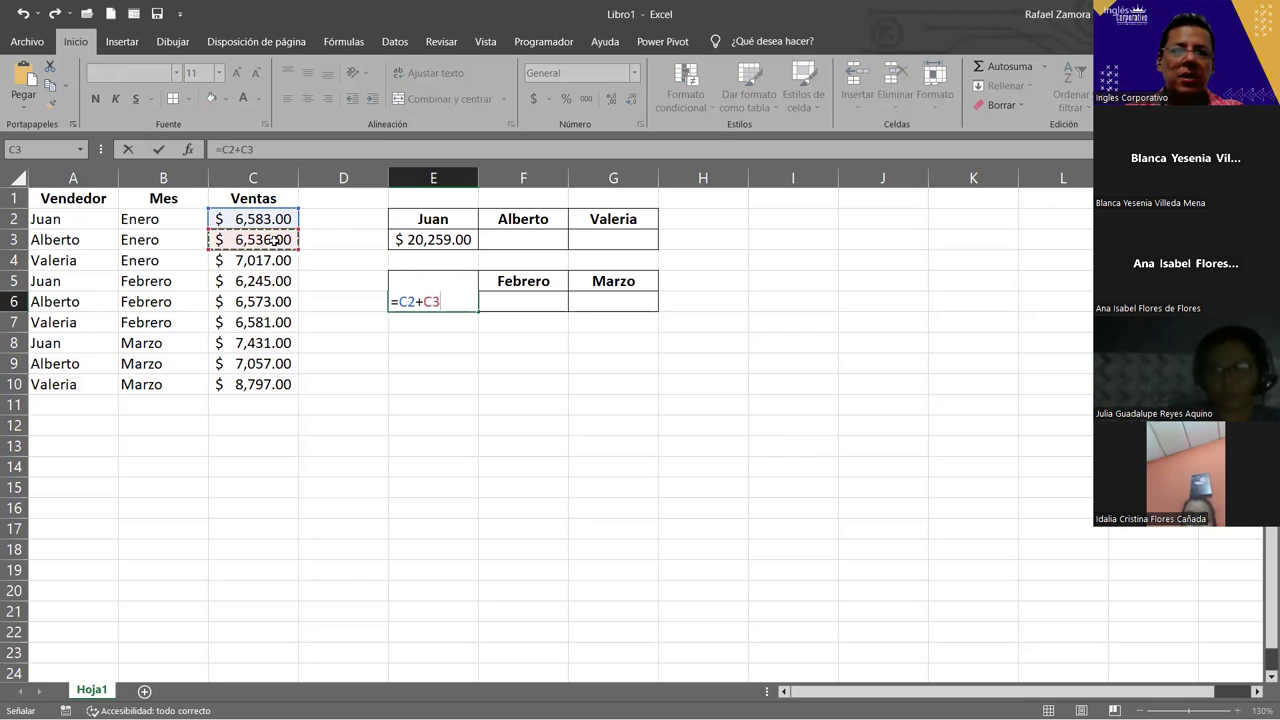
pyautogui.write('+')
pyautogui.click(275, 260)
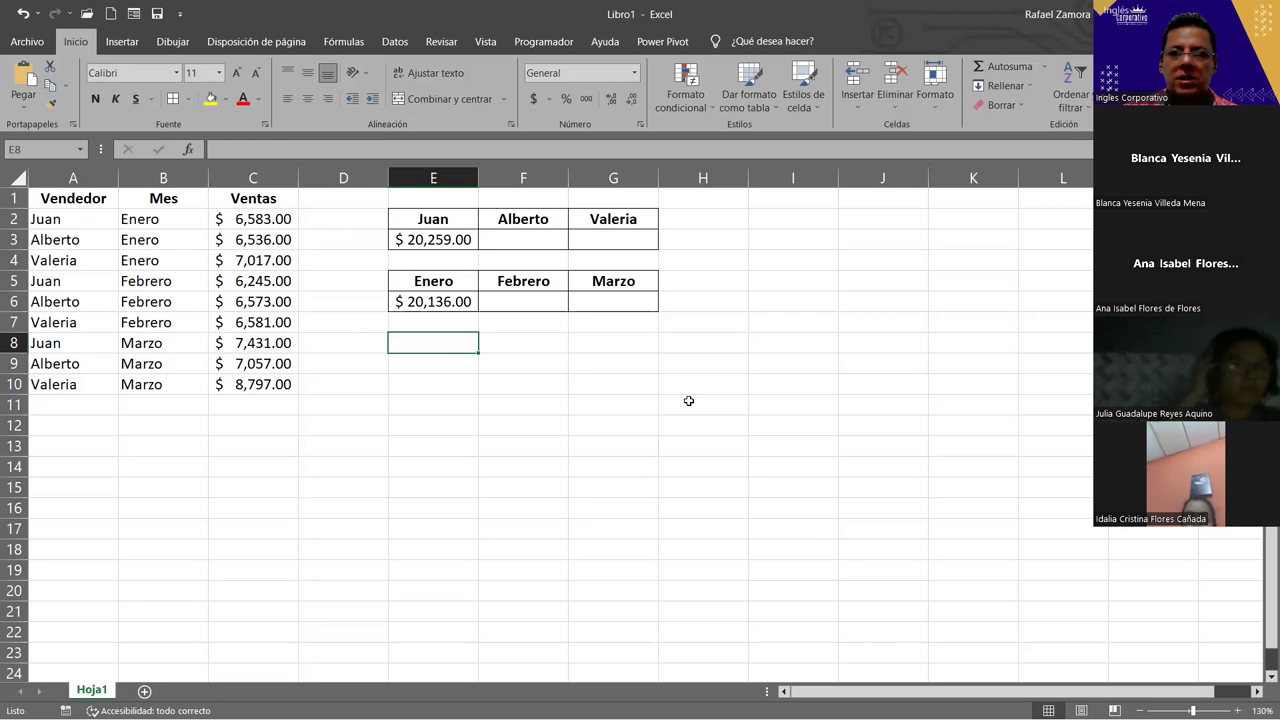
pyautogui.doubleClick(465, 303)
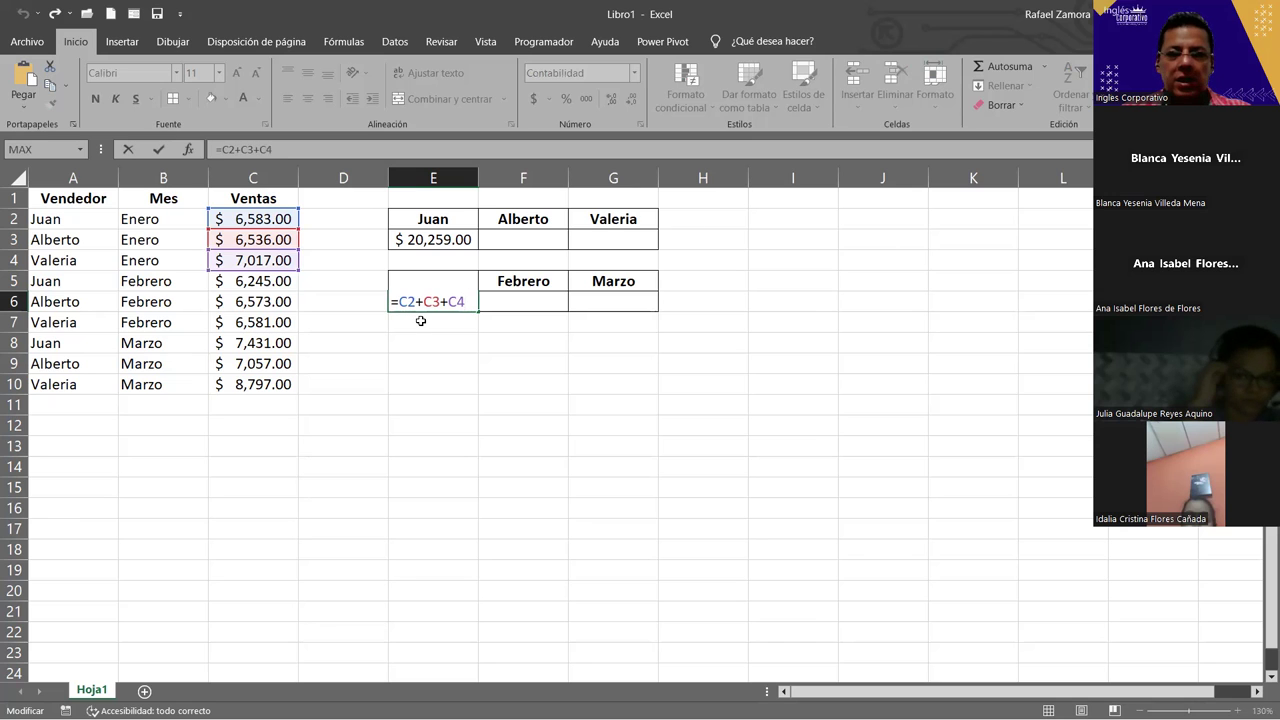
pyautogui.press('Return')
pyautogui.write('=')
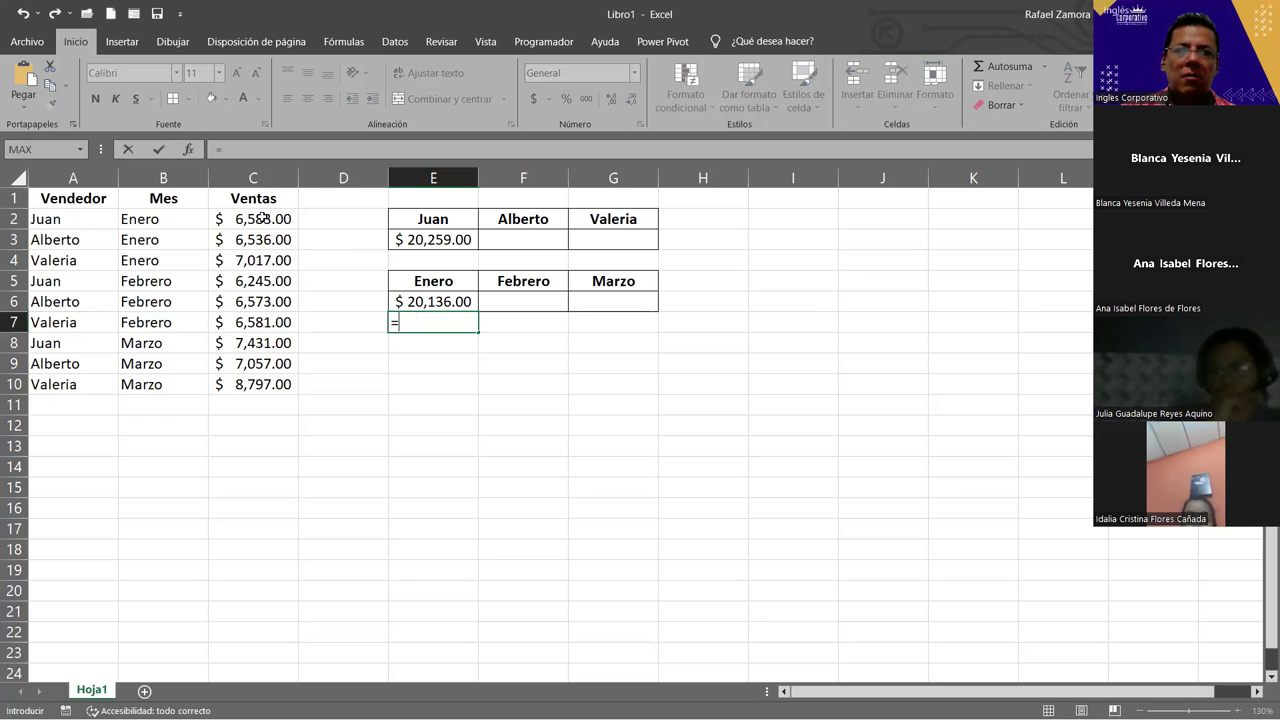
pyautogui.moveTo(257, 218); pyautogui.dragTo(253, 262)
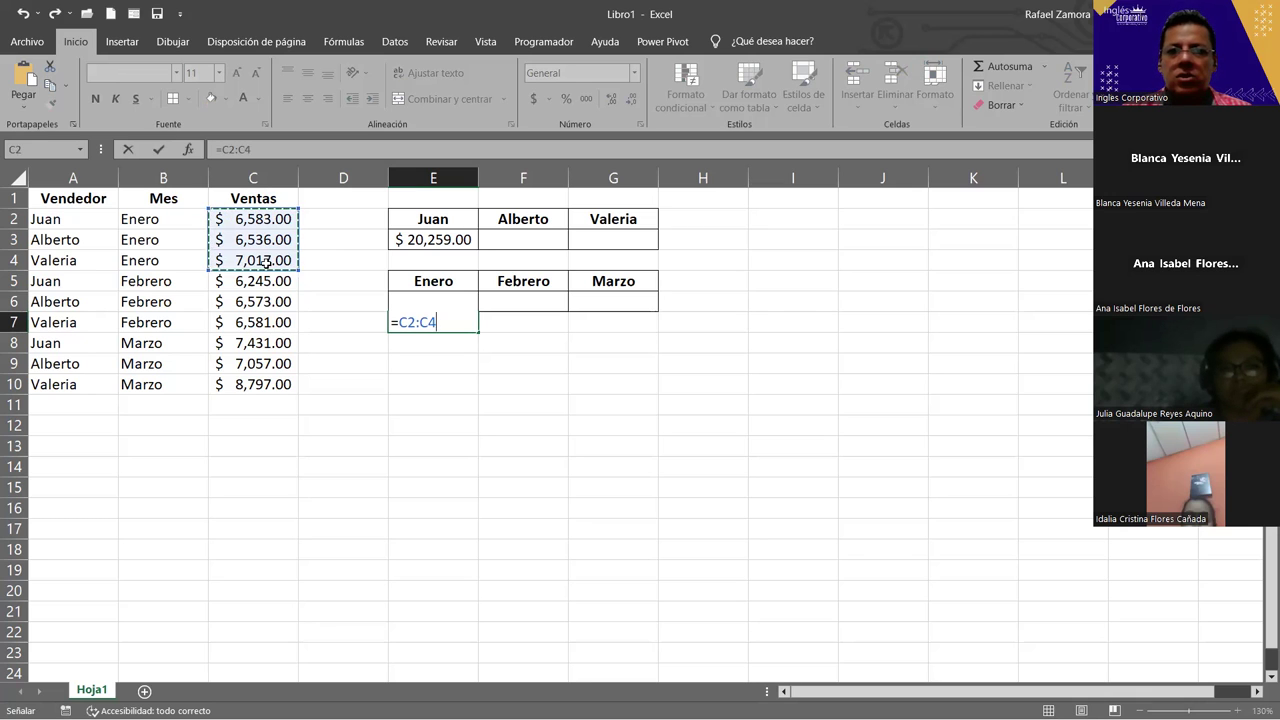
pyautogui.click(426, 321)
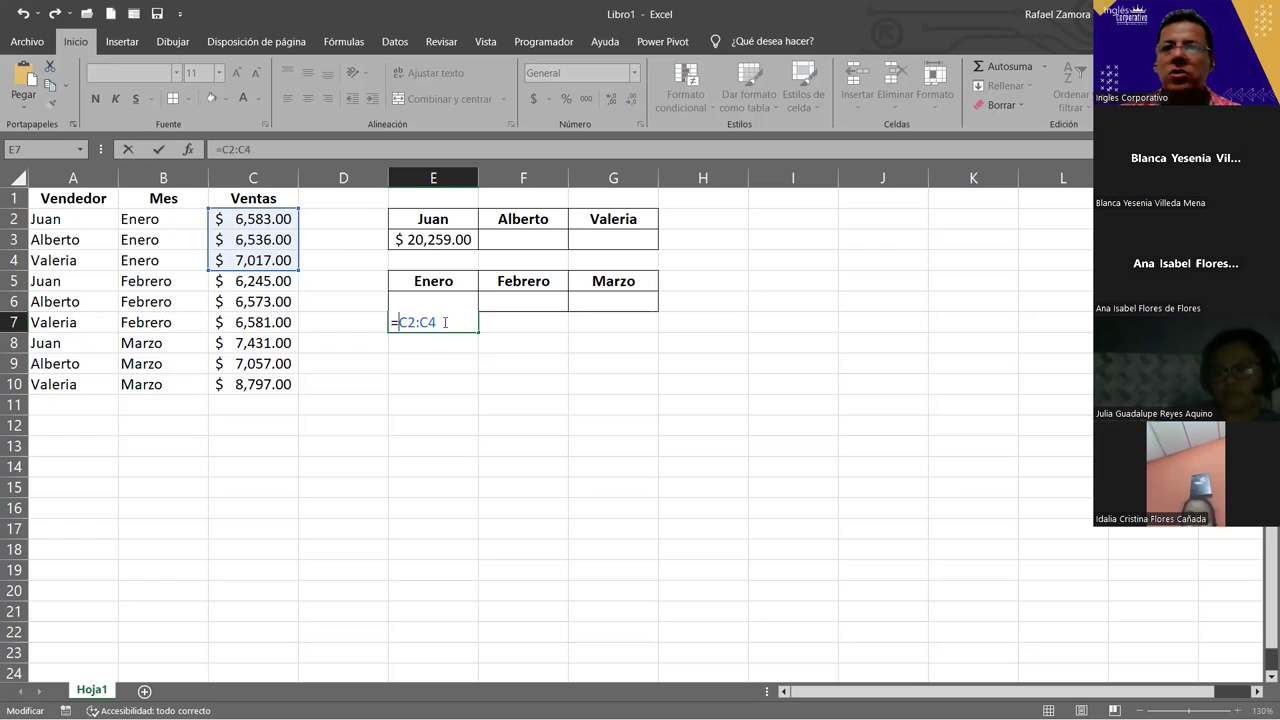
pyautogui.press('Left')
pyautogui.press('Left')
pyautogui.press('Left')
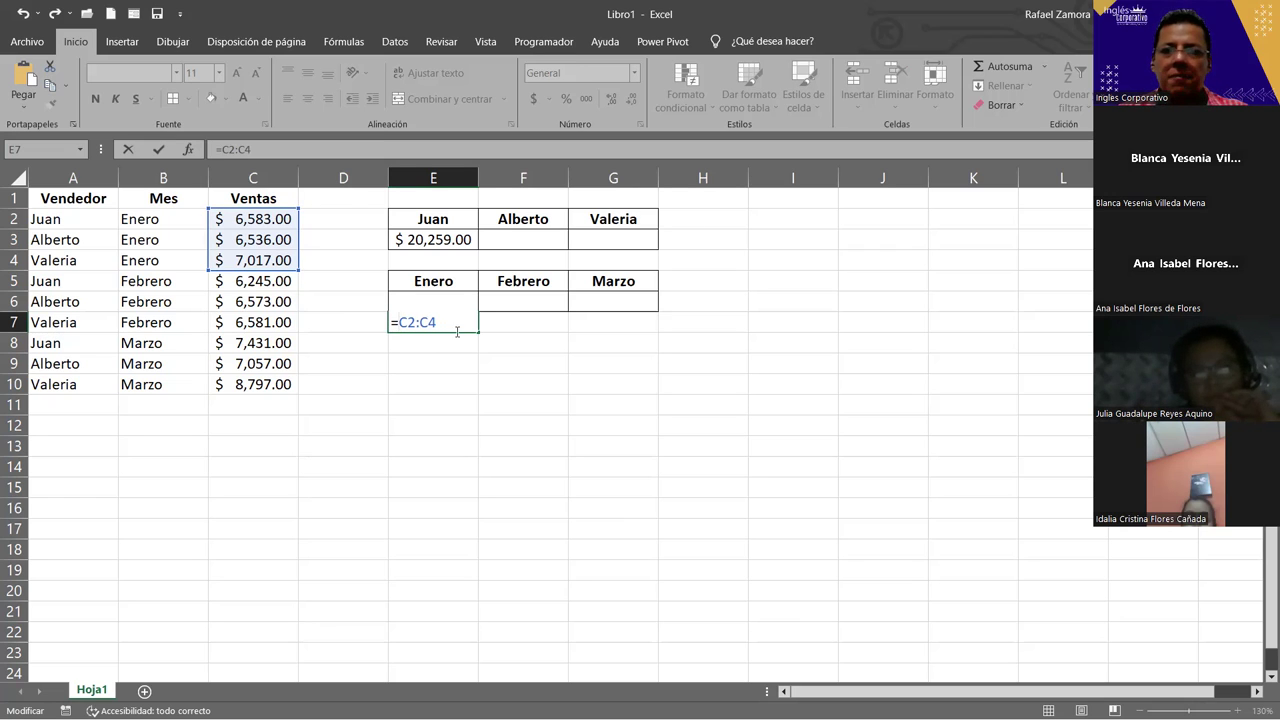
pyautogui.press('Return')
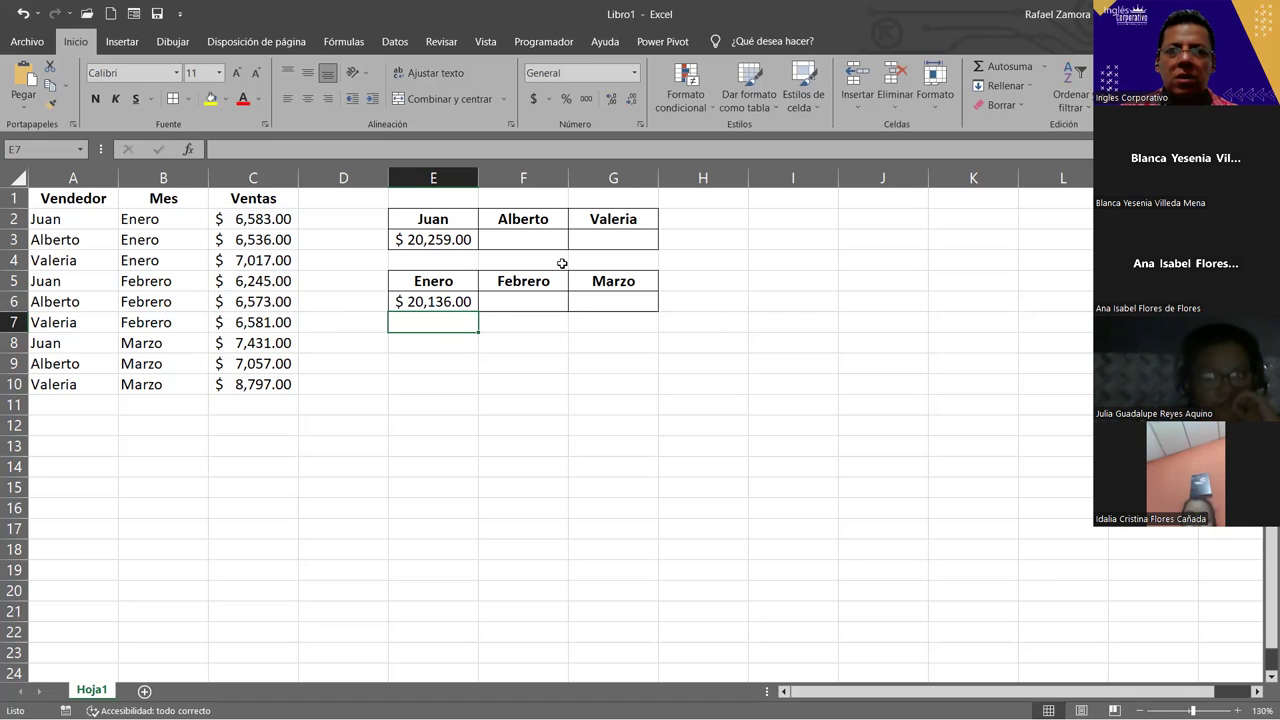
# Compare the formulas behind Juan's E3 and Enero's E6 totals, then start a formula in F6
pyautogui.click(536, 241)
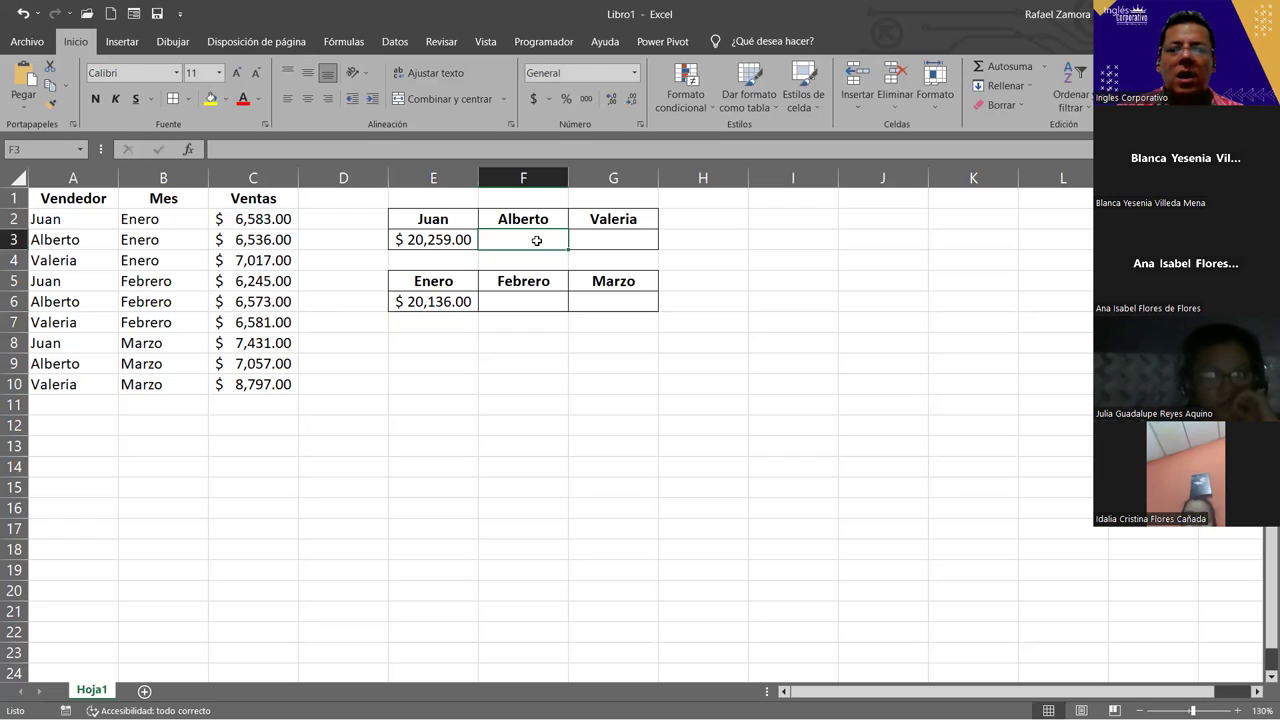
pyautogui.click(428, 262)
pyautogui.click(435, 236)
pyautogui.click(440, 302)
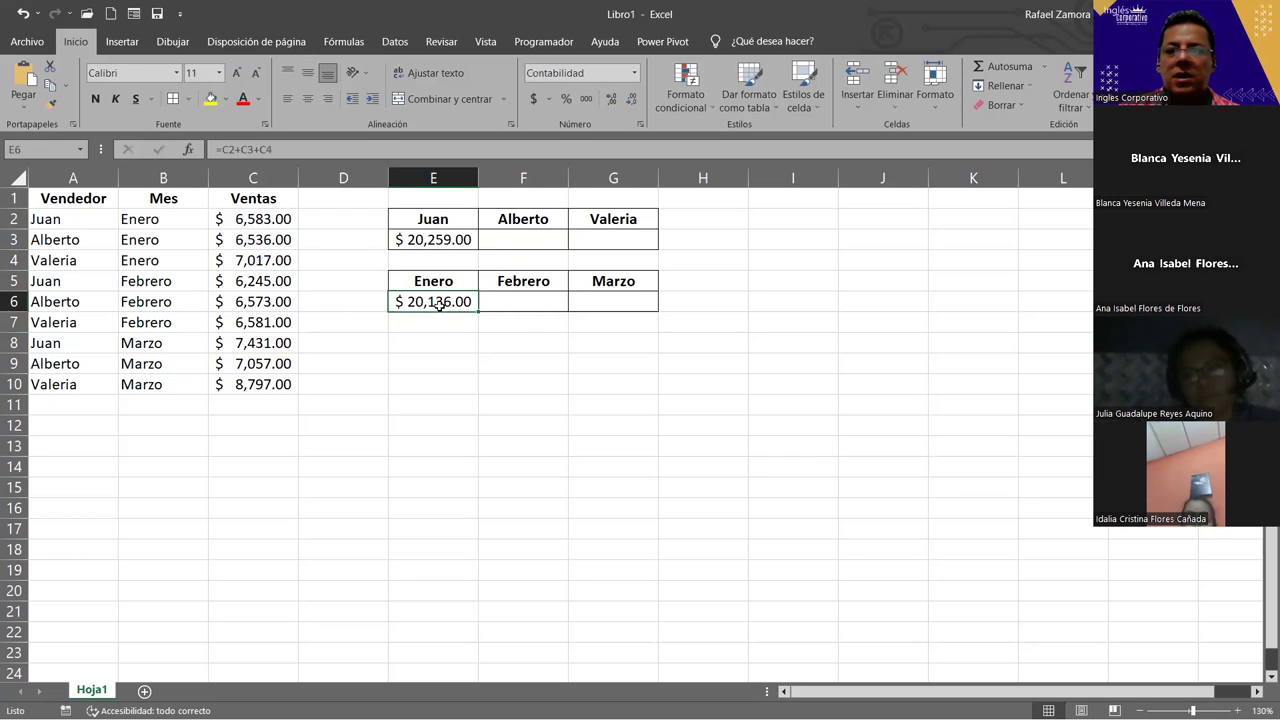
pyautogui.click(553, 302)
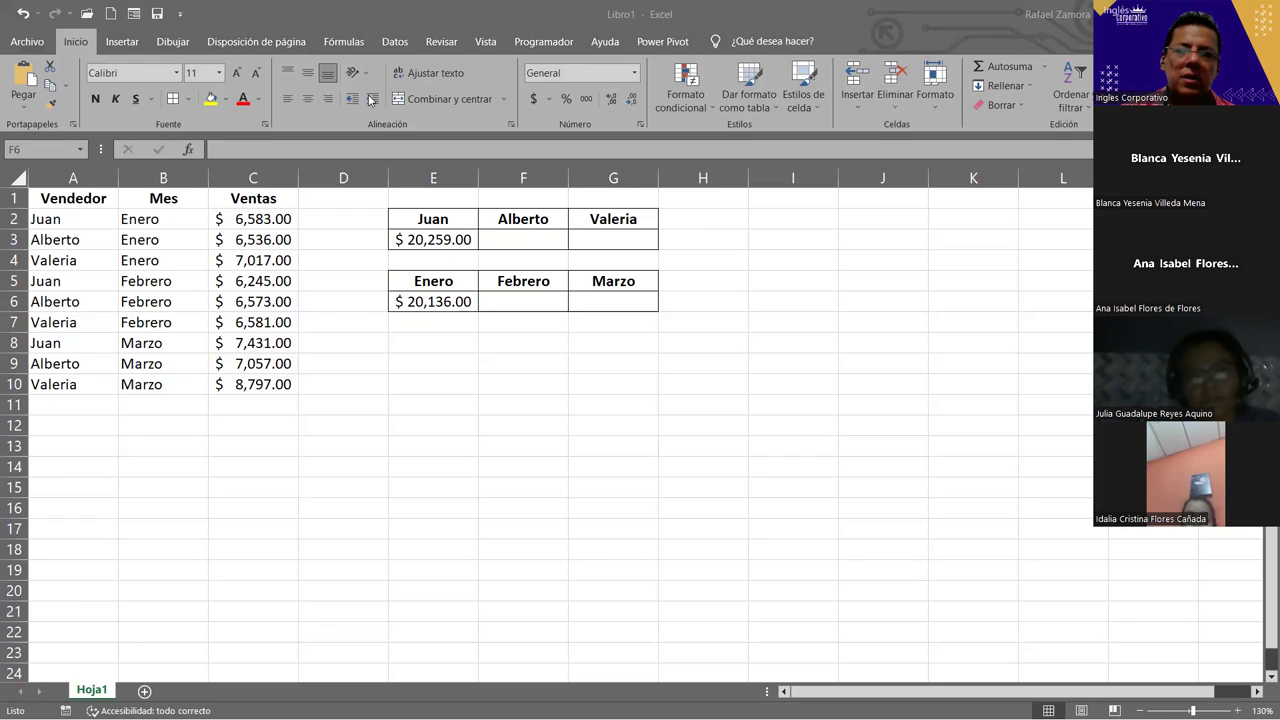
pyautogui.click(530, 301)
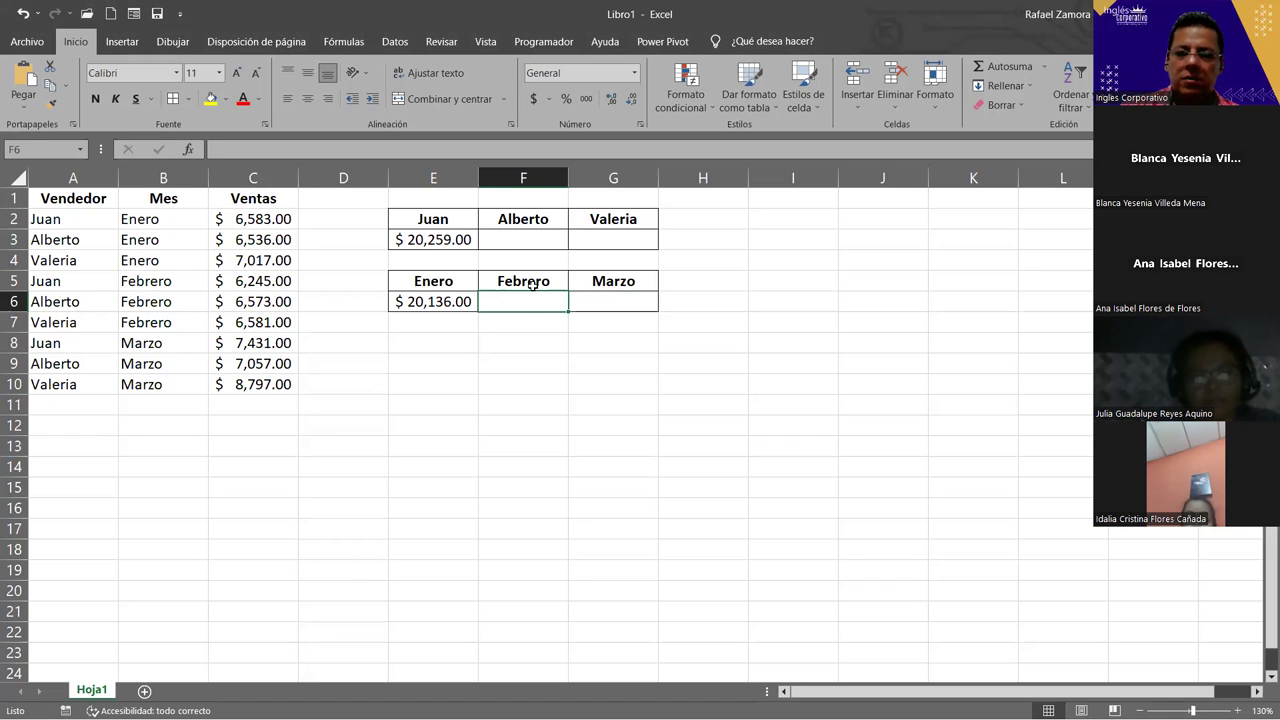
pyautogui.write('=')
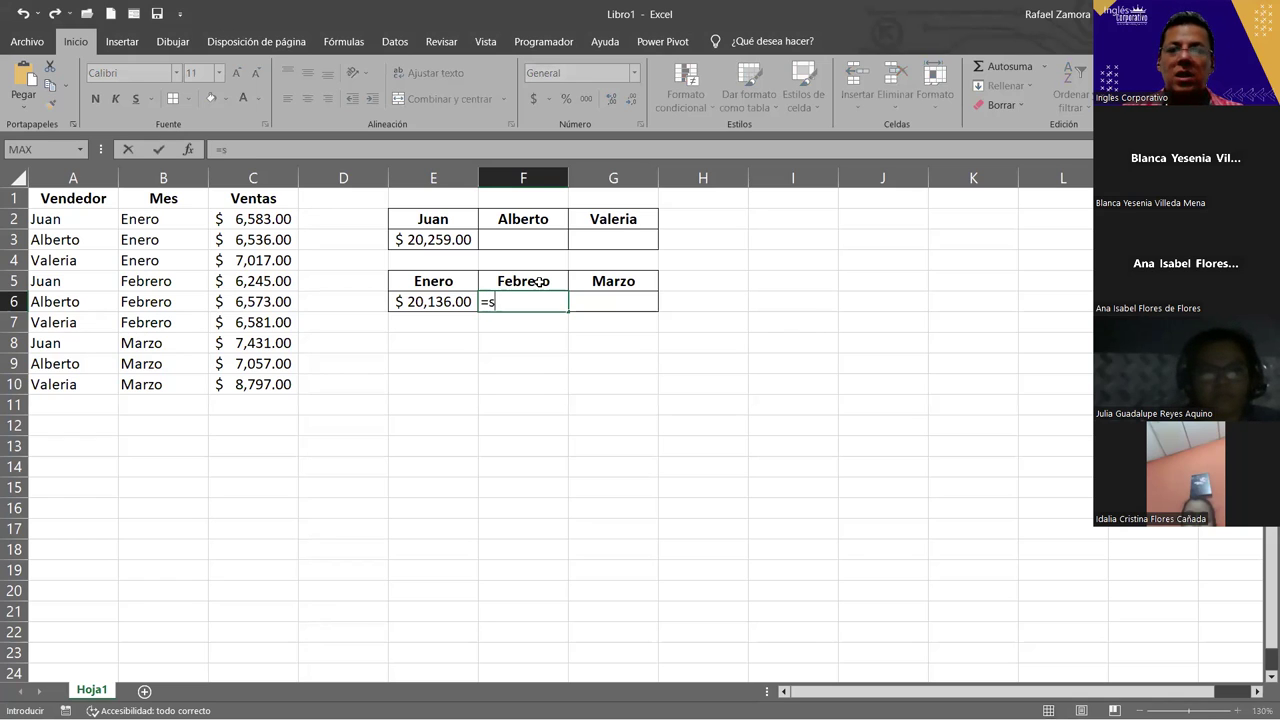
# Insert the SUMA function in F6 and add C5, C6 and C7 to it
pyautogui.write('sum')
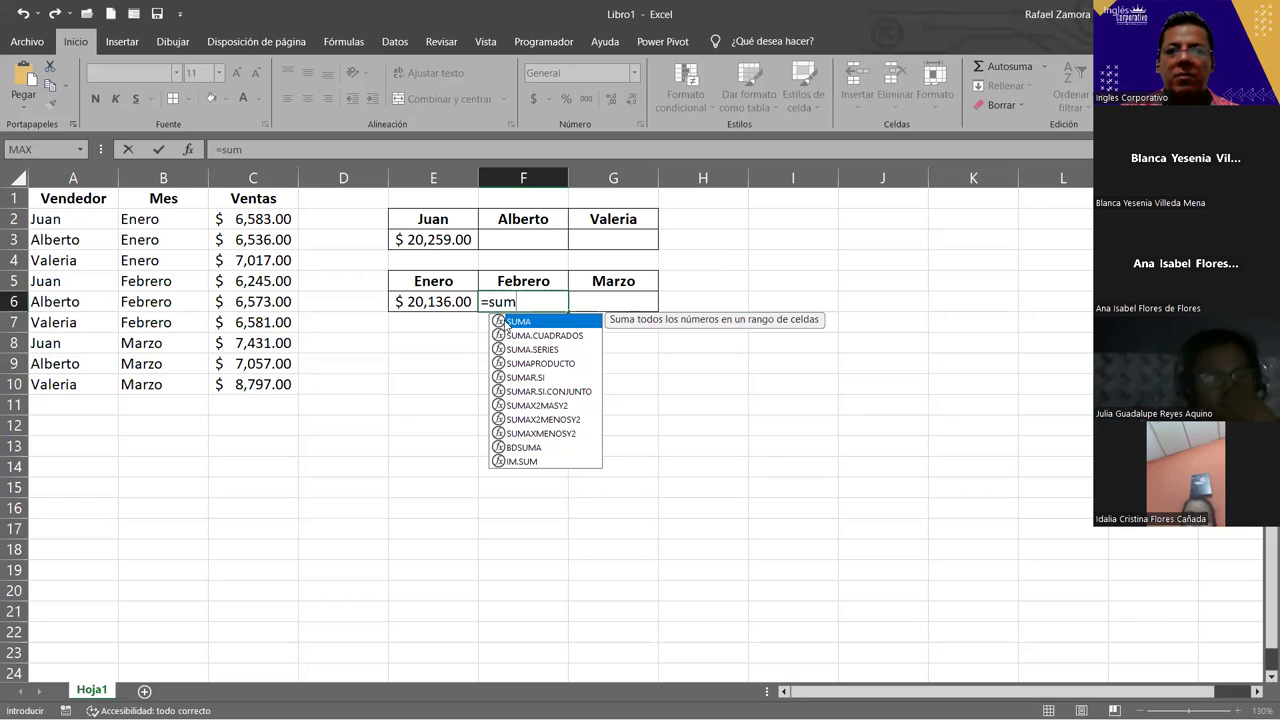
pyautogui.click(551, 393)
pyautogui.click(528, 295)
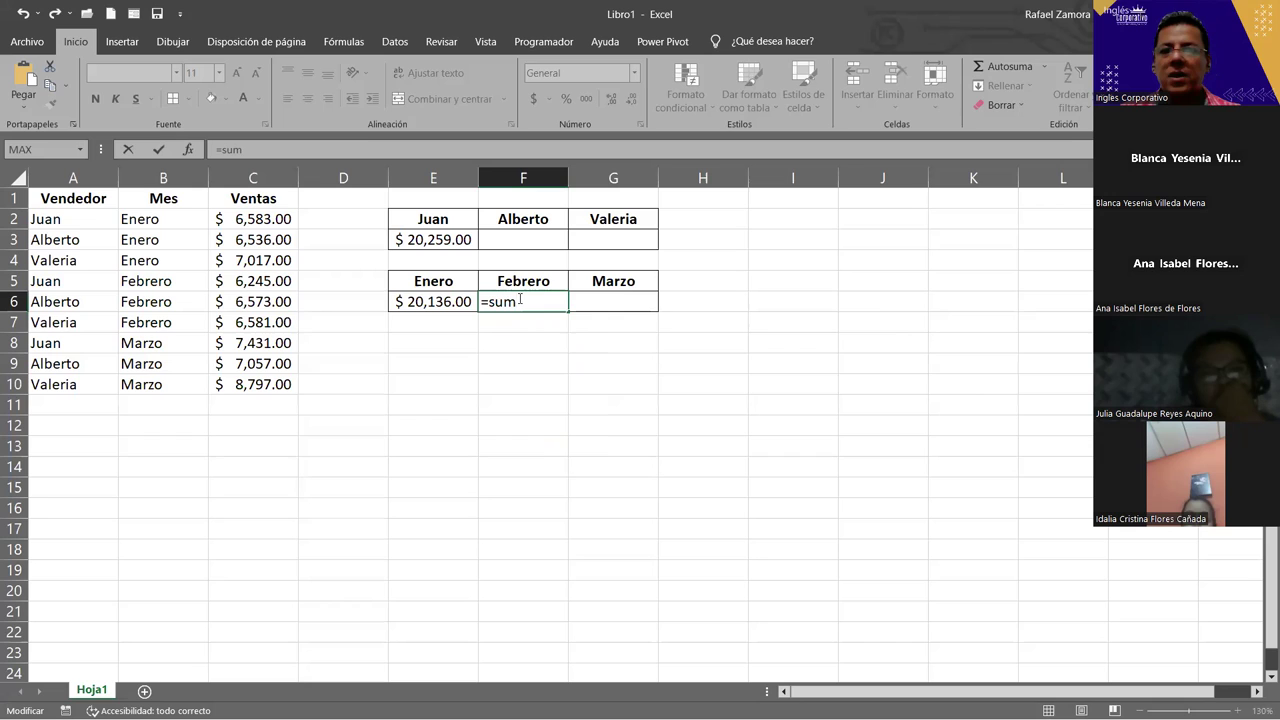
pyautogui.press('BackSpace')
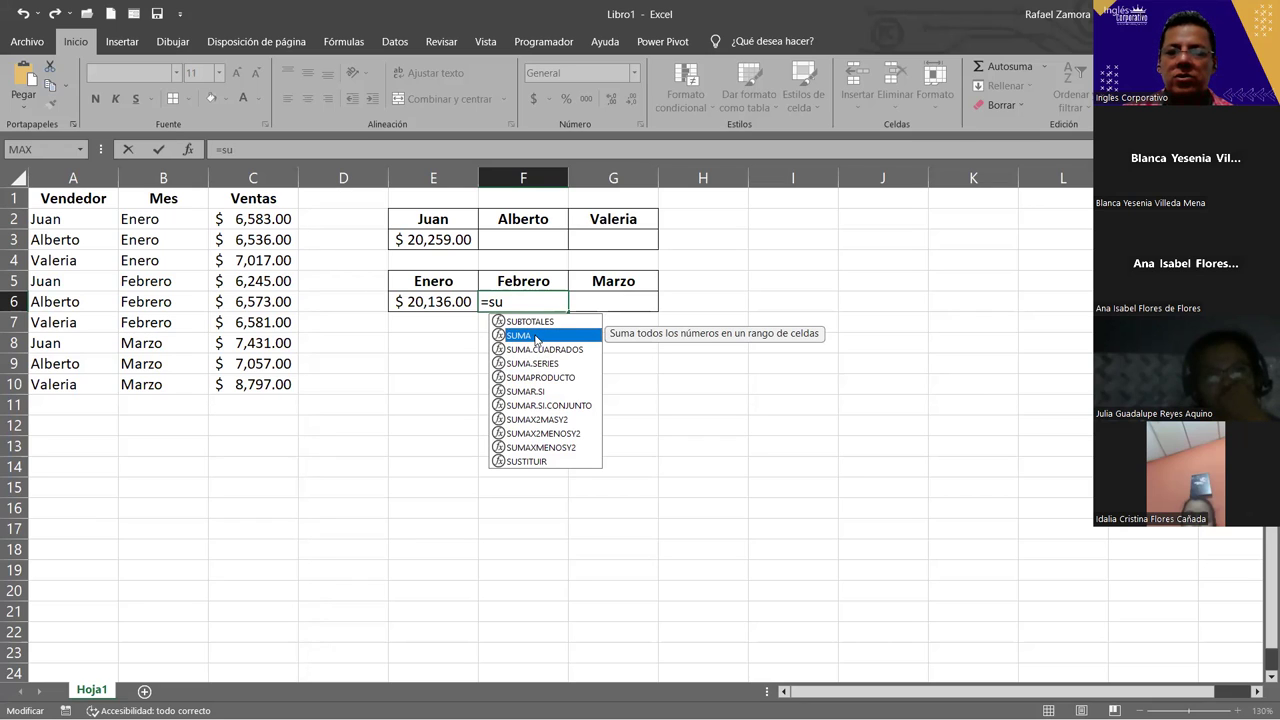
pyautogui.doubleClick(535, 336)
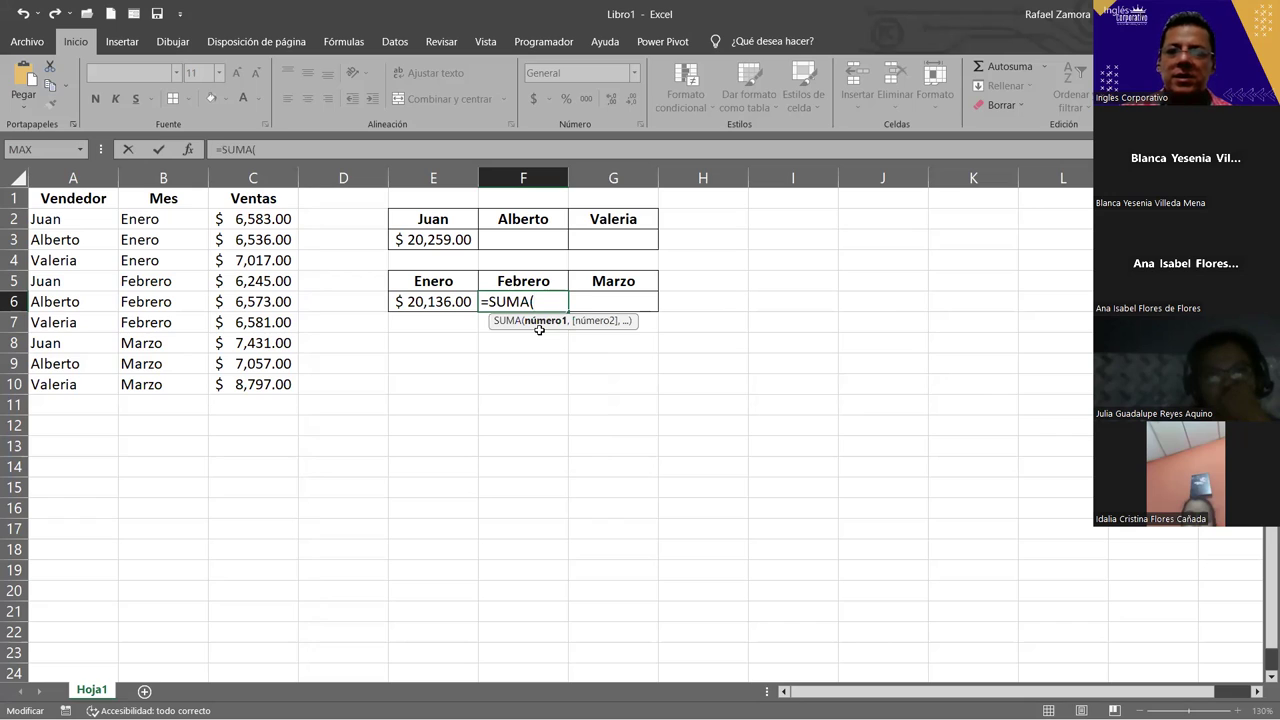
pyautogui.moveTo(559, 327); pyautogui.dragTo(559, 365)
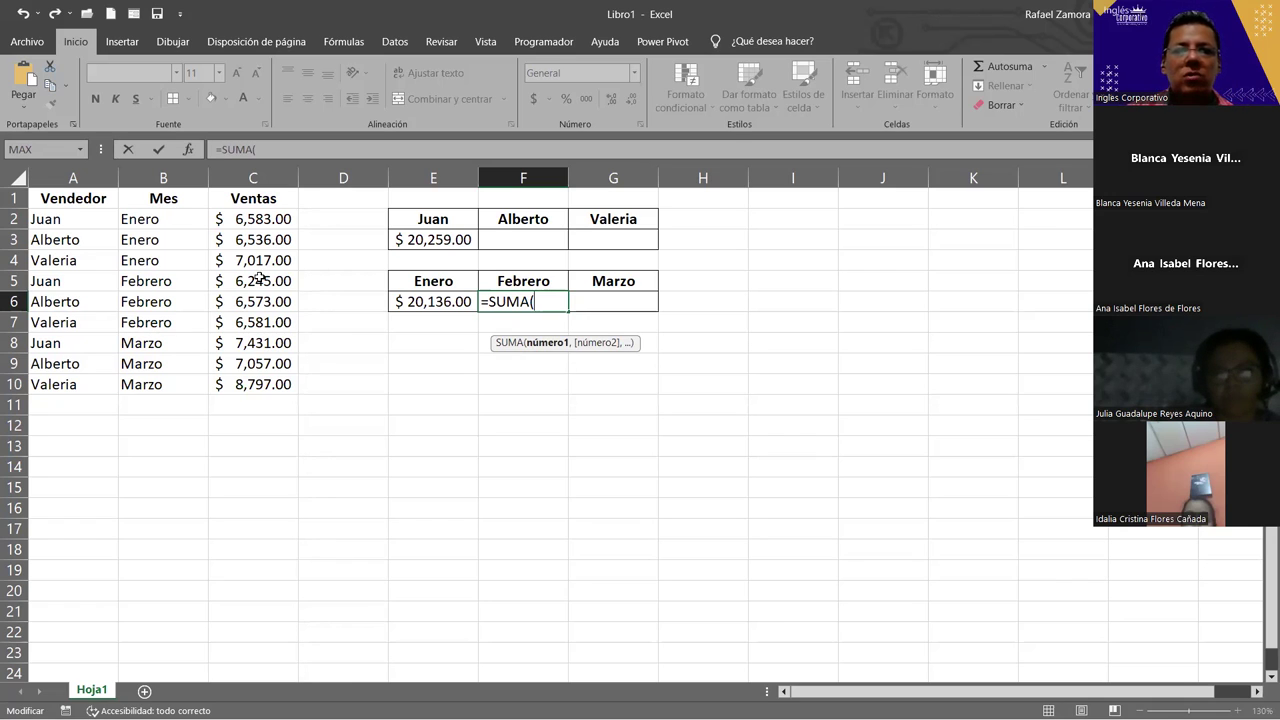
pyautogui.click(270, 281)
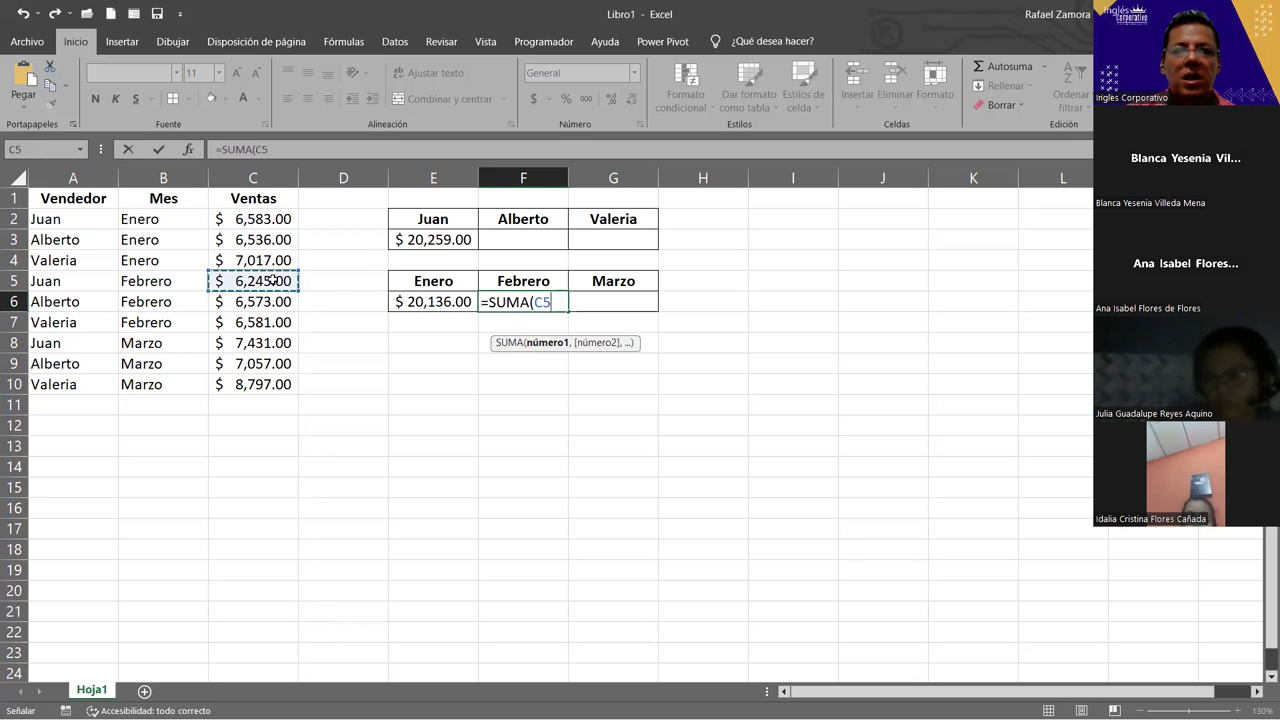
pyautogui.write('+')
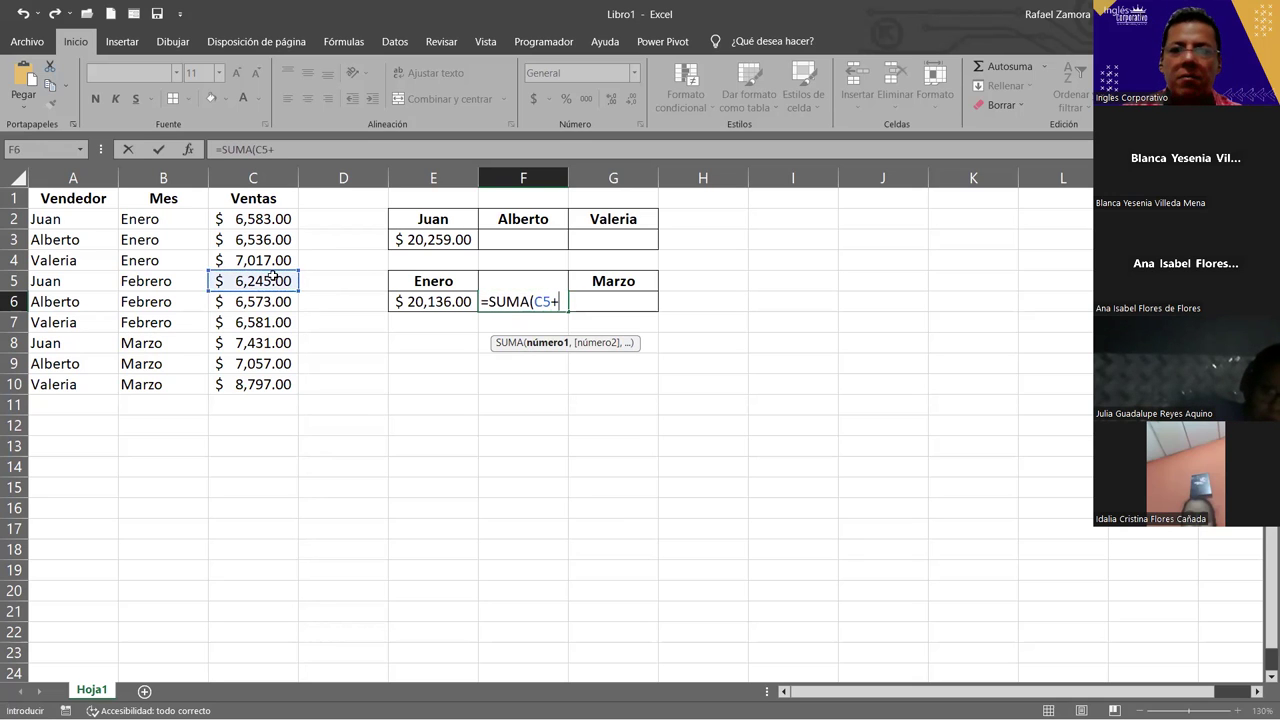
pyautogui.click(263, 305)
pyautogui.write('+')
pyautogui.click(260, 322)
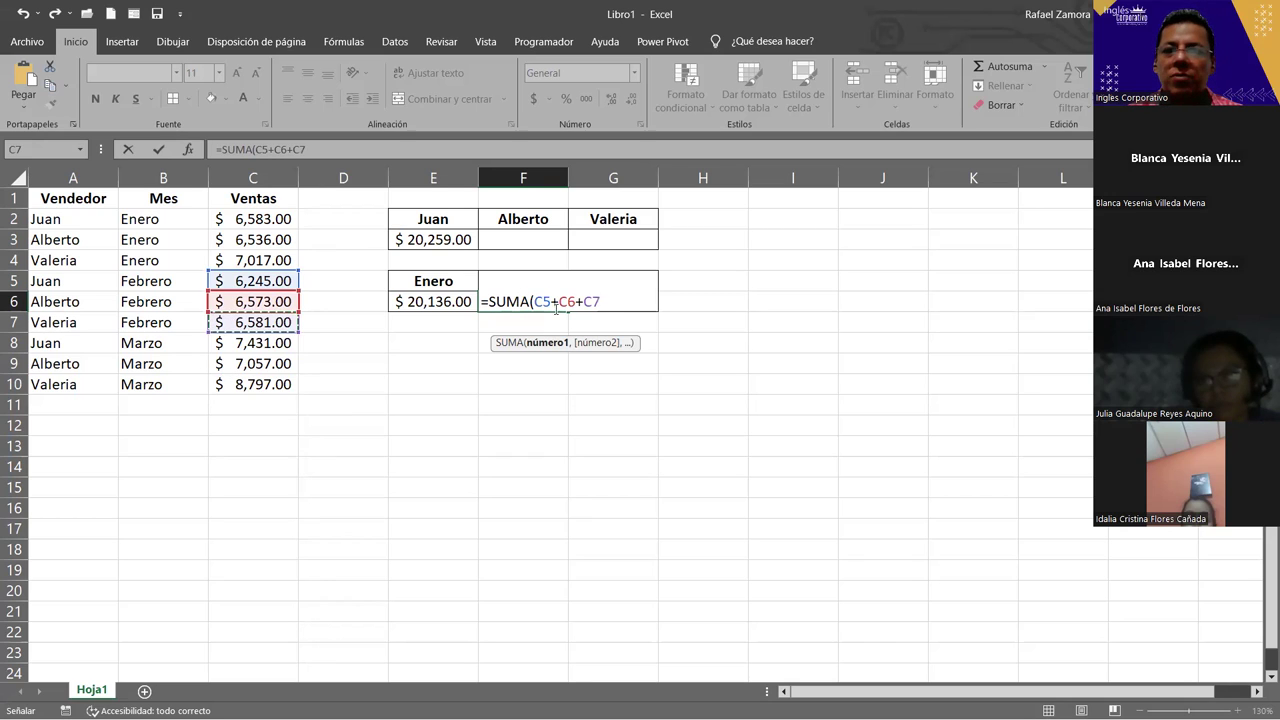
# Replace those references with the range C5:C7, giving =SUMA(C5:C7) and $ 19,399.00
pyautogui.moveTo(600, 302)
pyautogui.mouseDown()
pyautogui.moveTo(523, 310)
pyautogui.moveTo(601, 303)
pyautogui.mouseUp()
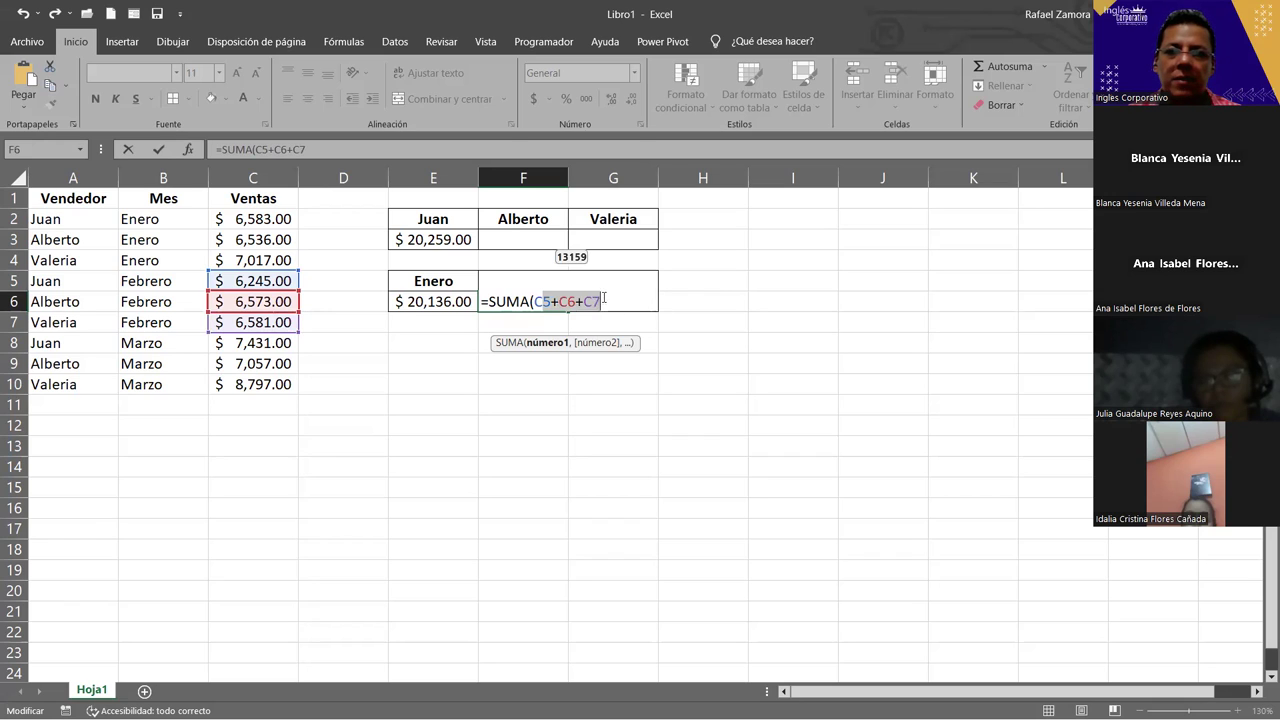
pyautogui.click(603, 298)
pyautogui.press('BackSpace')
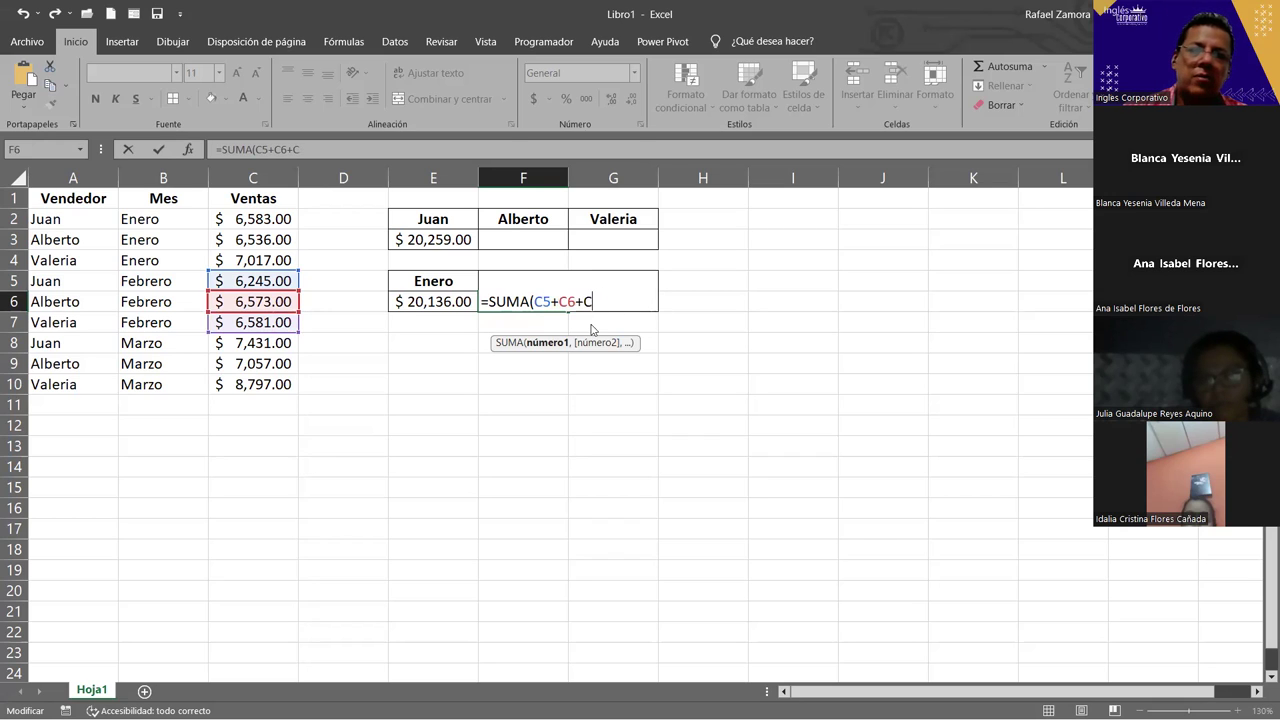
pyautogui.press('BackSpace')
pyautogui.press('BackSpace')
pyautogui.press('BackSpace')
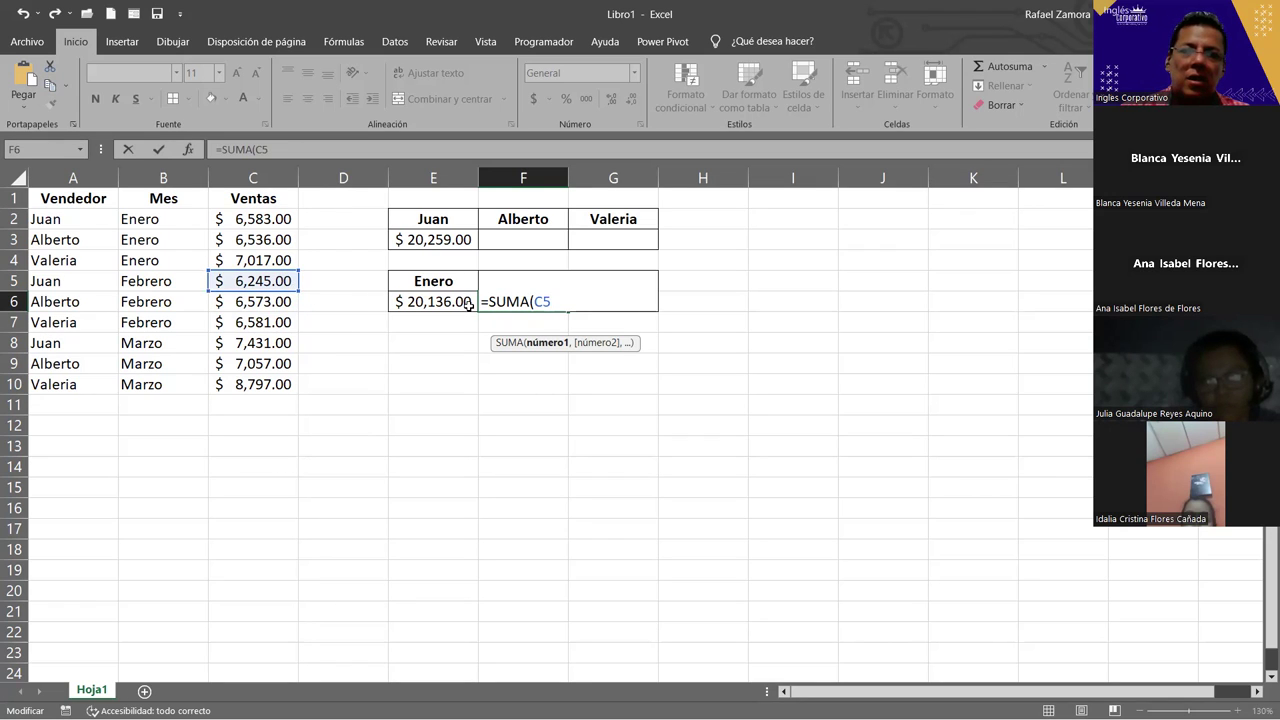
pyautogui.press('BackSpace')
pyautogui.press('BackSpace')
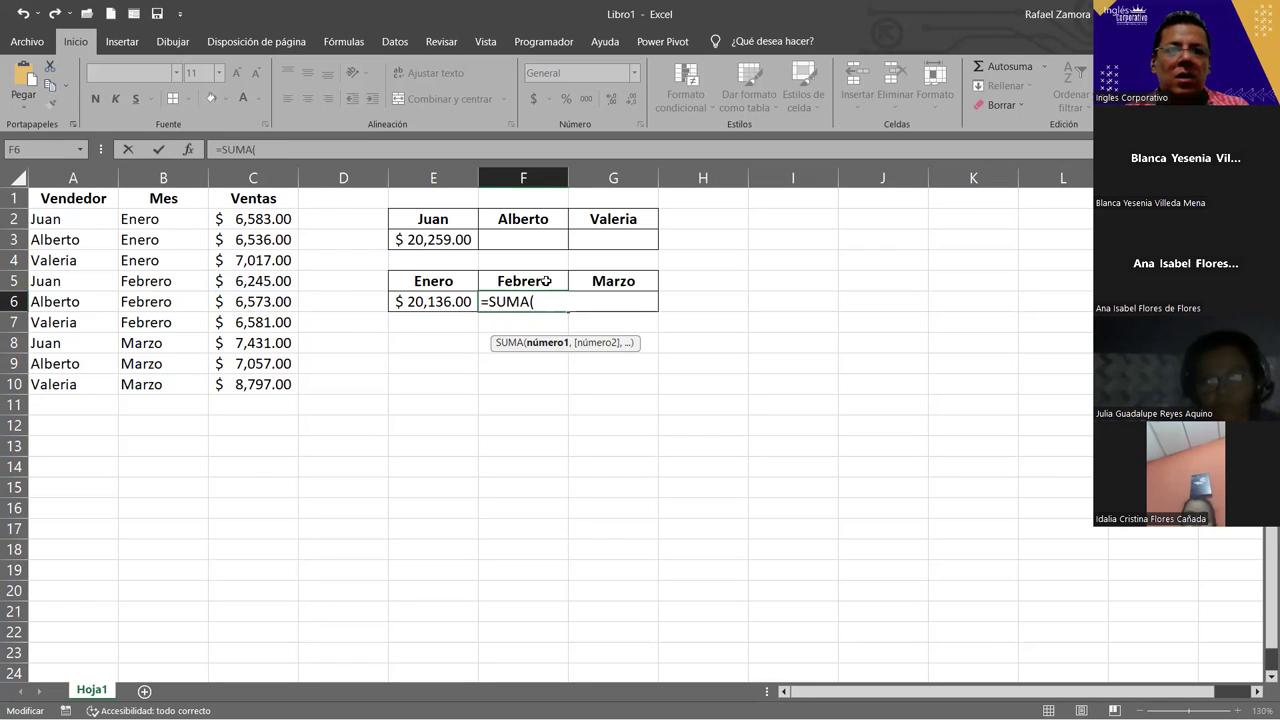
pyautogui.moveTo(250, 282); pyautogui.dragTo(256, 322)
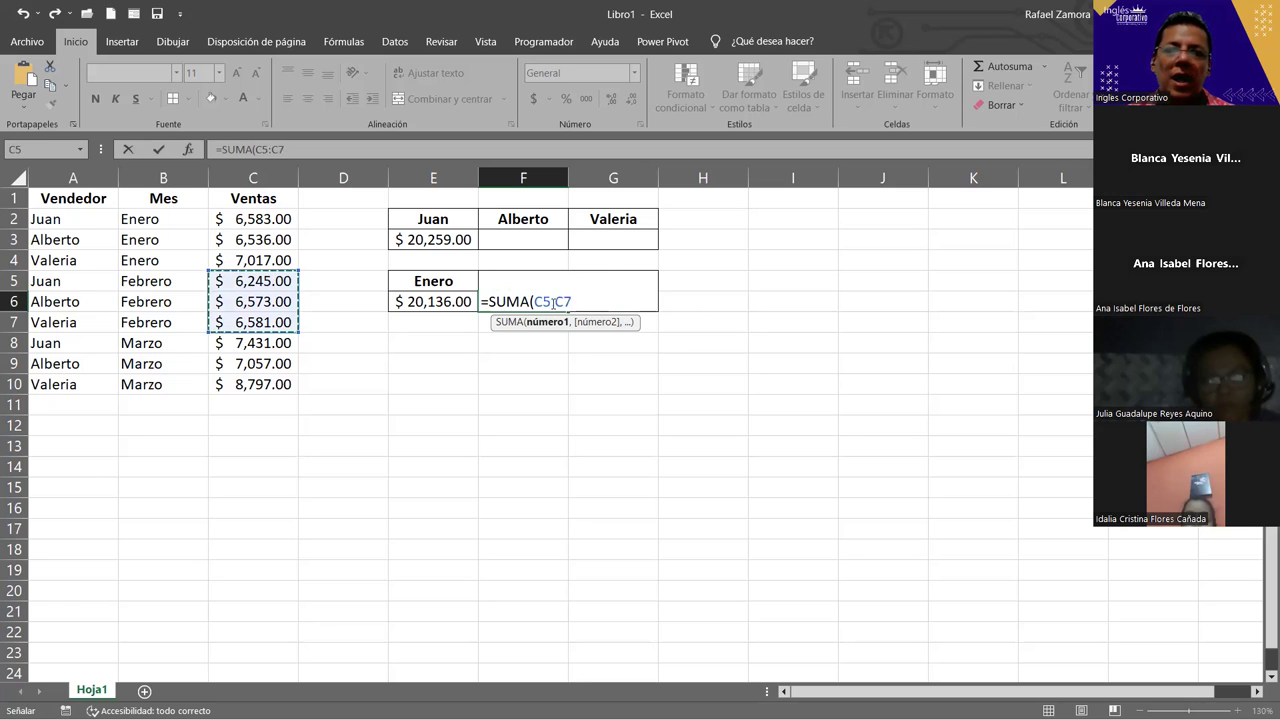
pyautogui.click(556, 301)
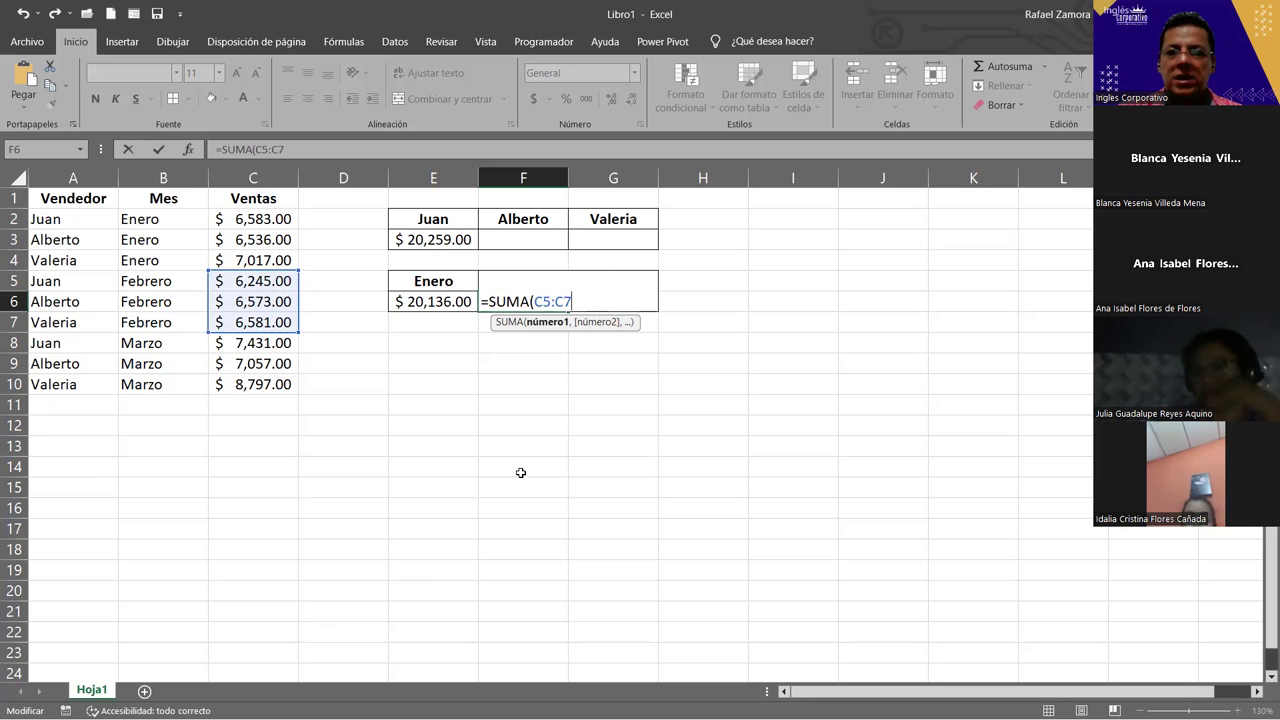
pyautogui.write(')')
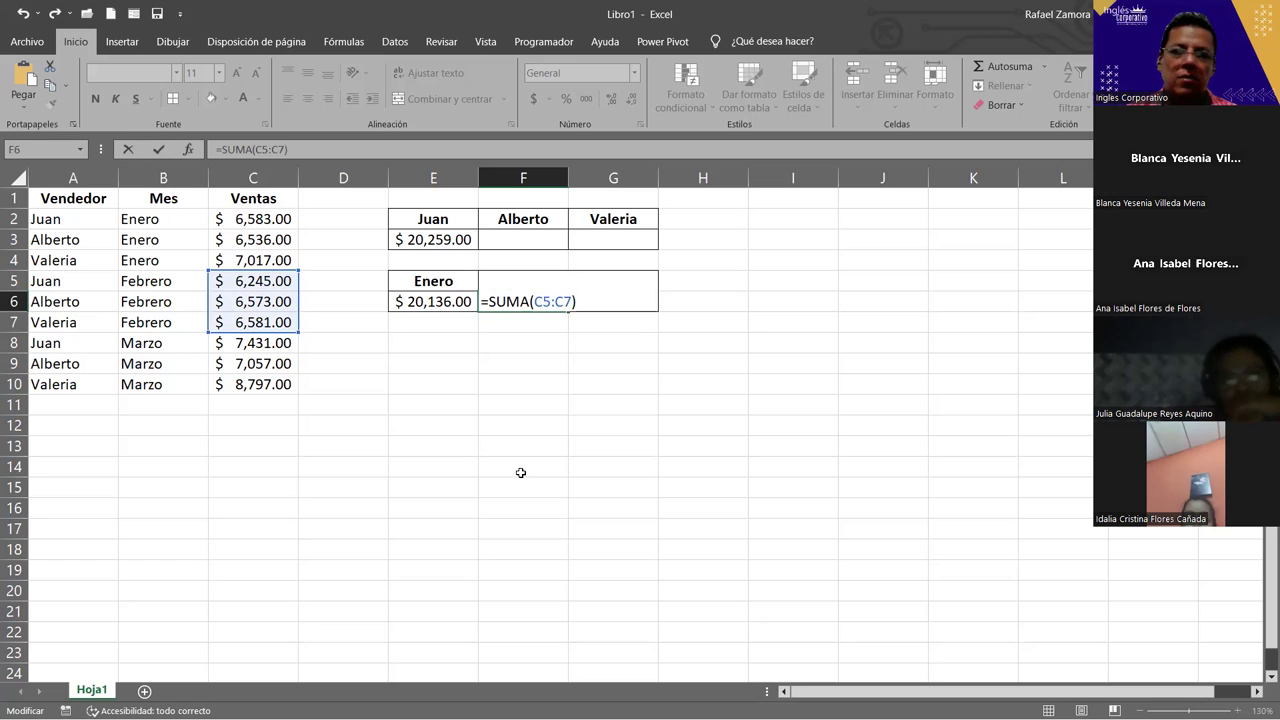
pyautogui.press('Return')
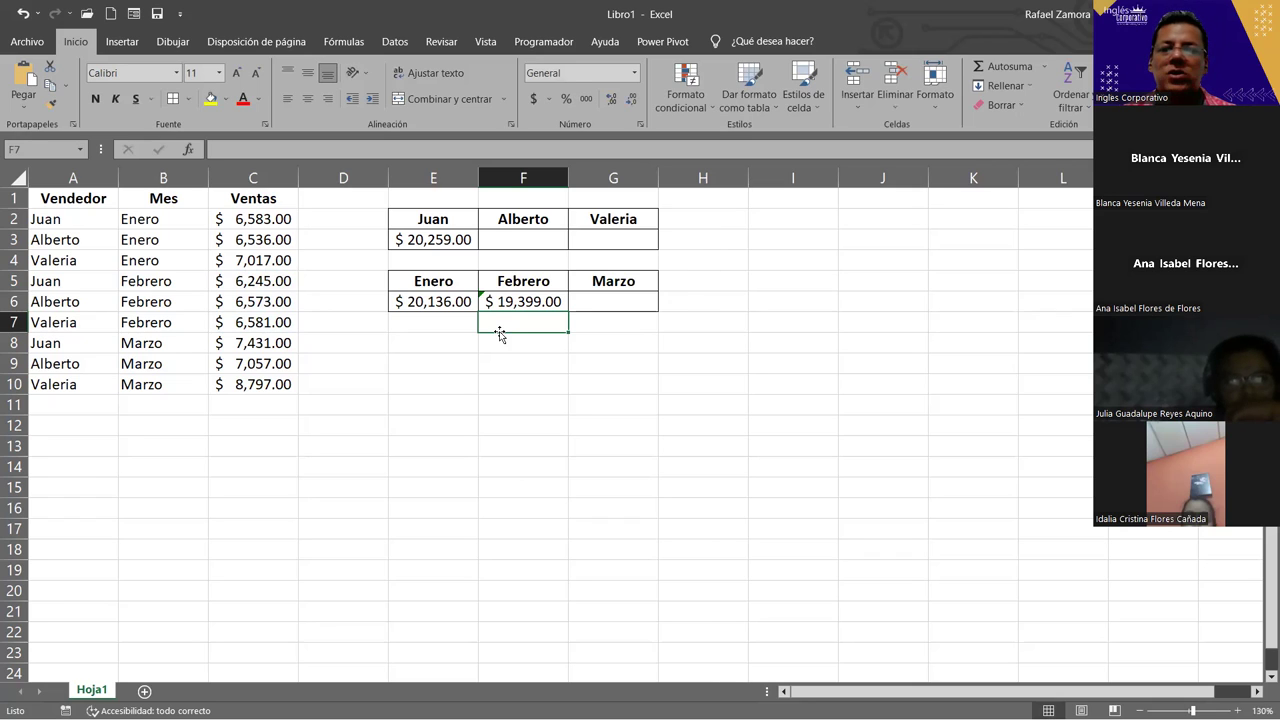
pyautogui.click(544, 238)
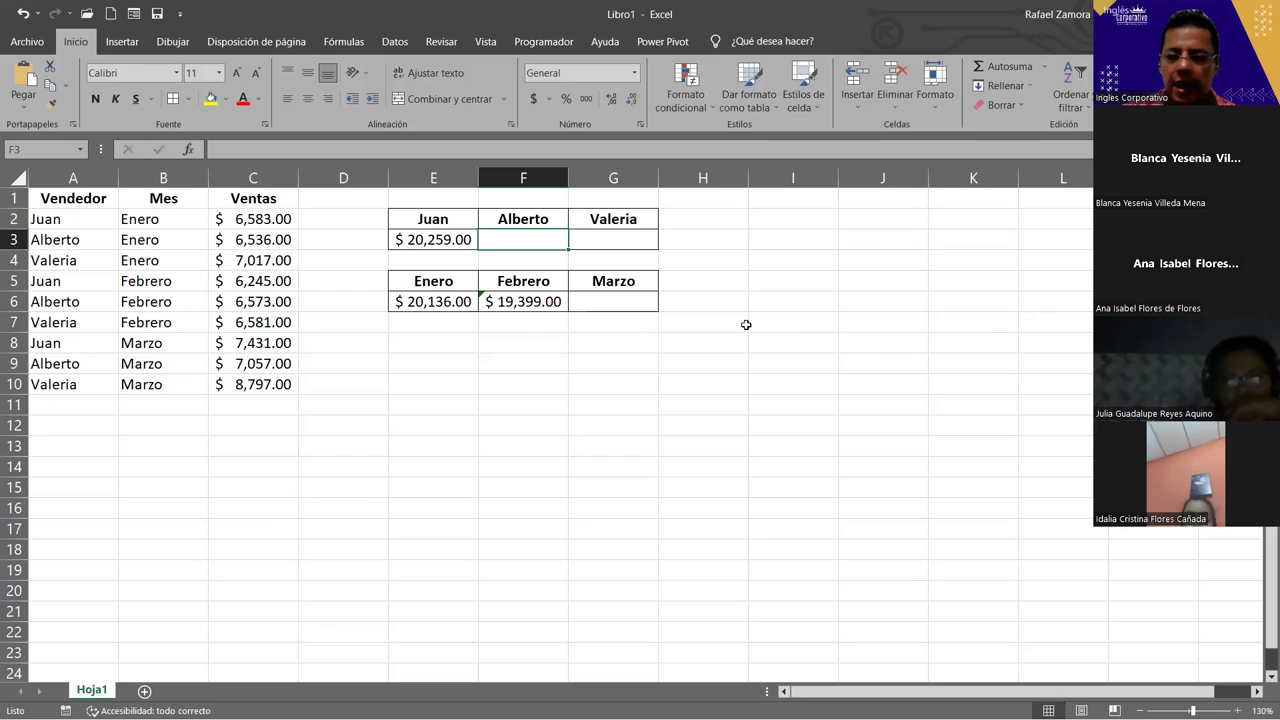
# Enter =SUMA(C3,C6,C9) in F3 for Alberto's total of $ 20,166.00
pyautogui.write('=')
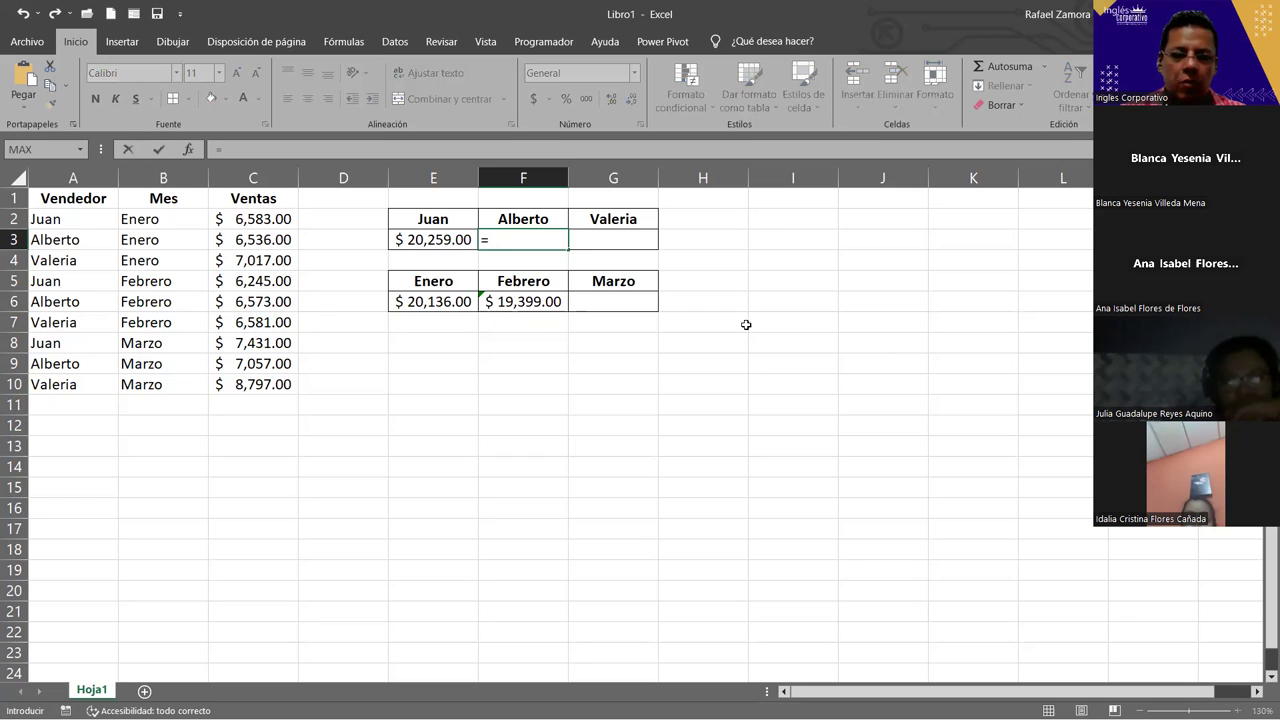
pyautogui.write('sum')
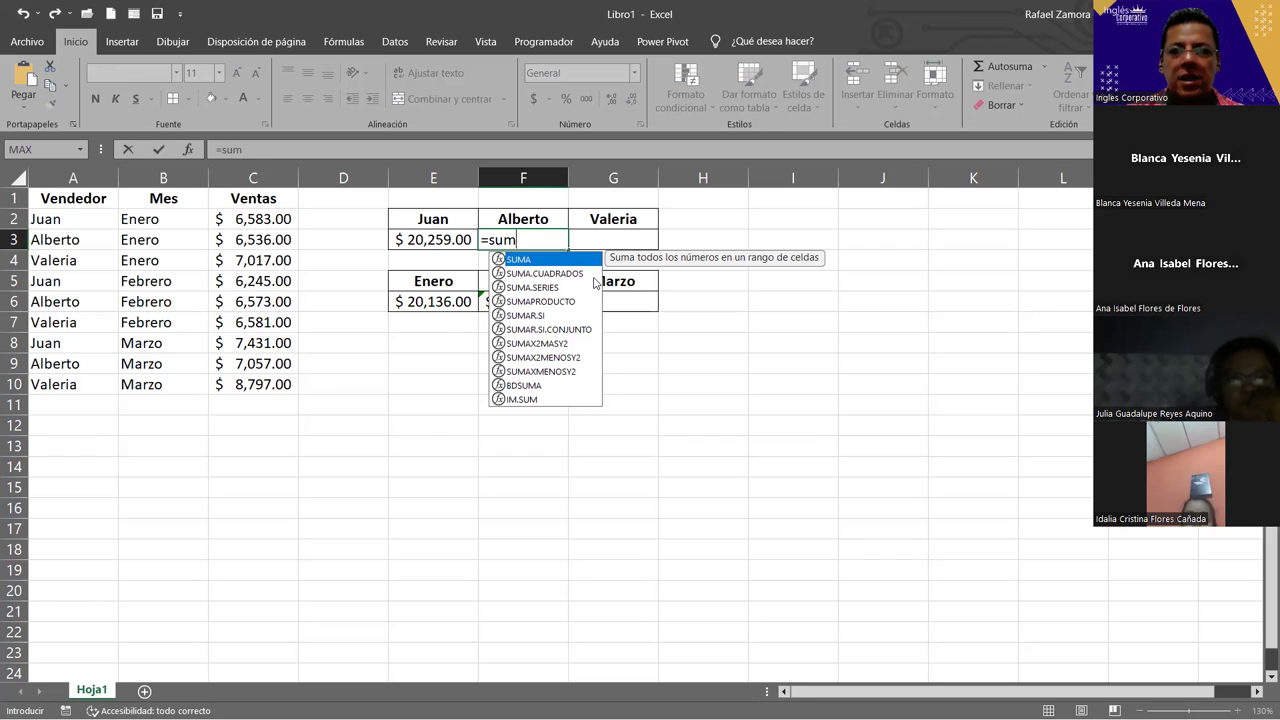
pyautogui.press('Tab')
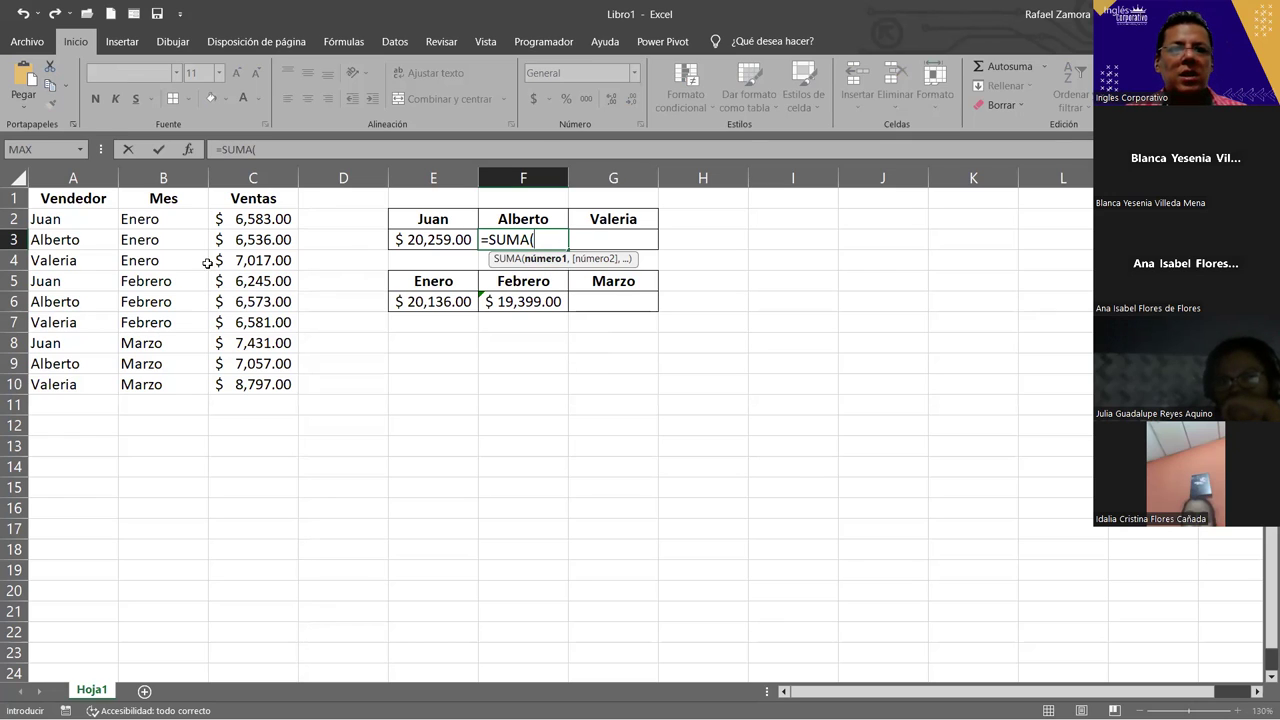
pyautogui.click(258, 240)
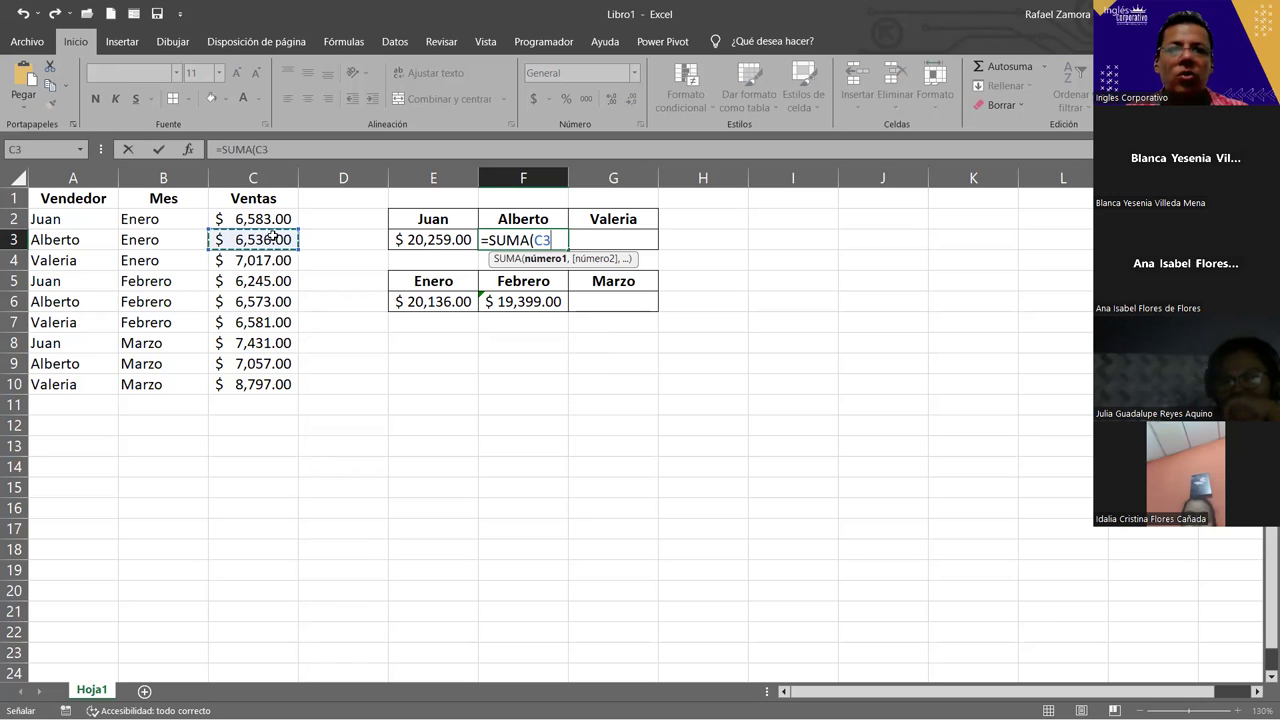
pyautogui.keyDown('ctrl'); pyautogui.click(255, 302); pyautogui.keyUp('ctrl')
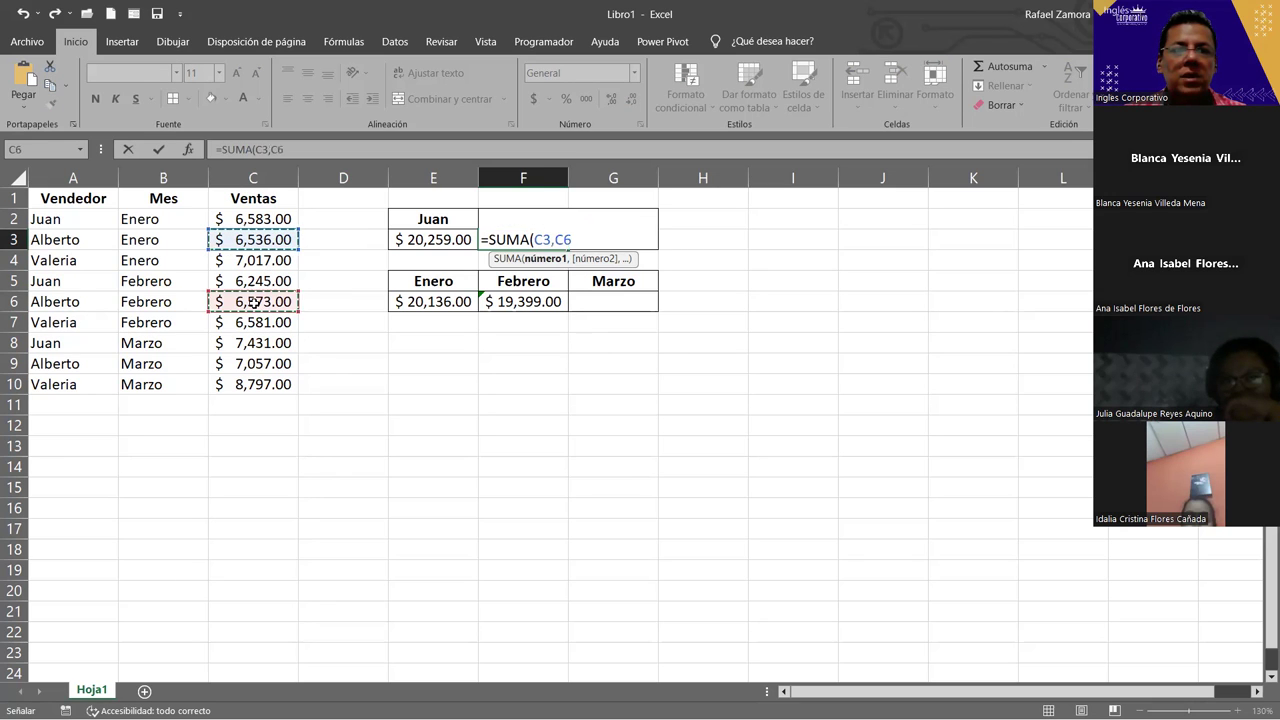
pyautogui.keyDown('ctrl'); pyautogui.click(257, 362); pyautogui.keyUp('ctrl')
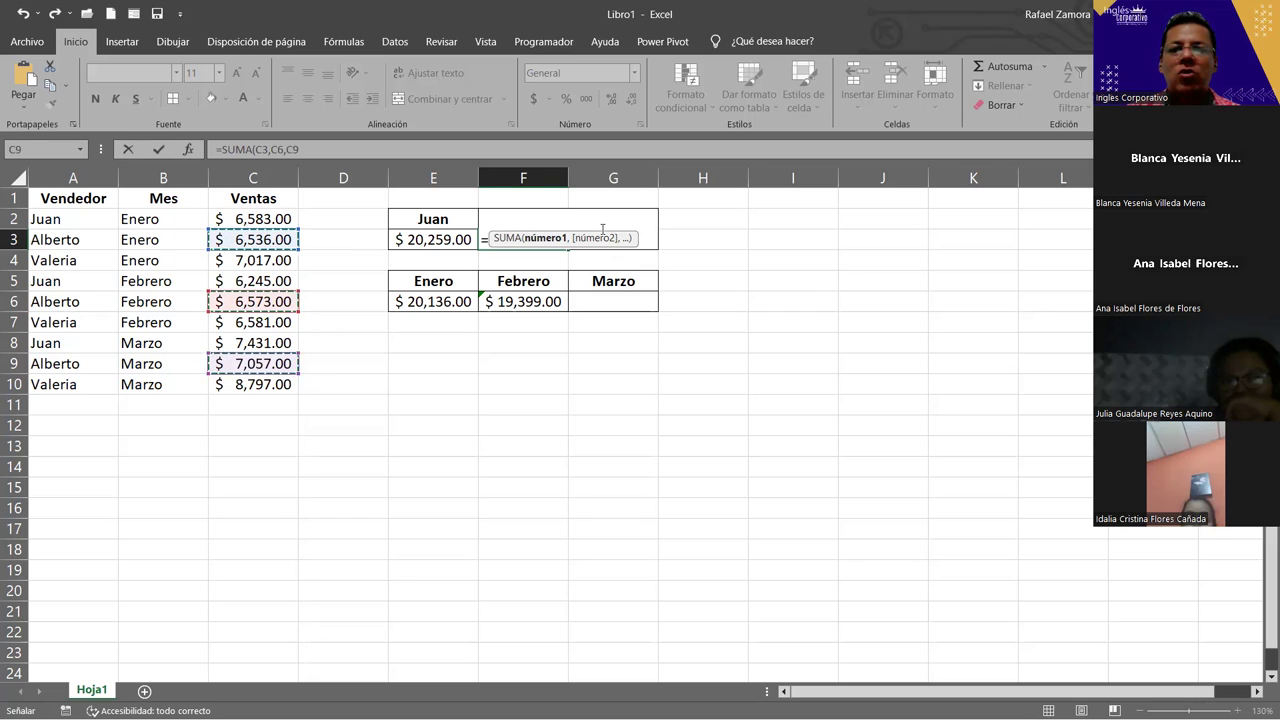
pyautogui.click(597, 247)
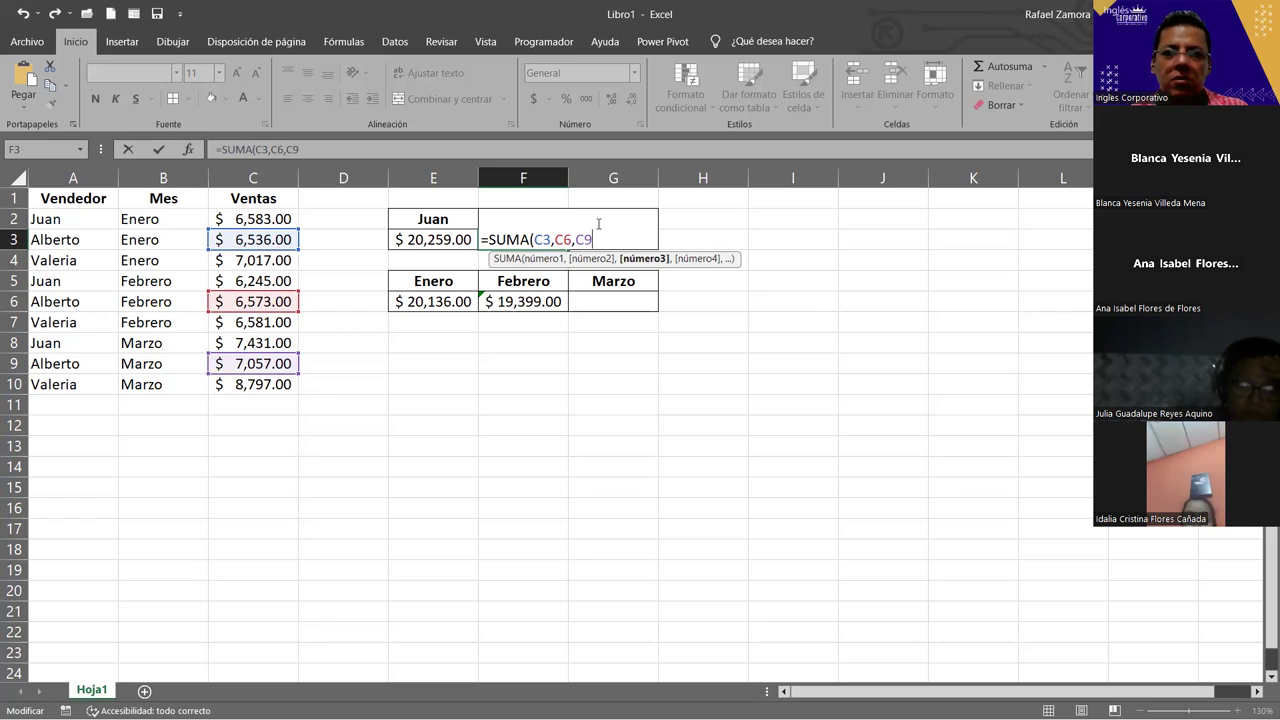
pyautogui.write(')')
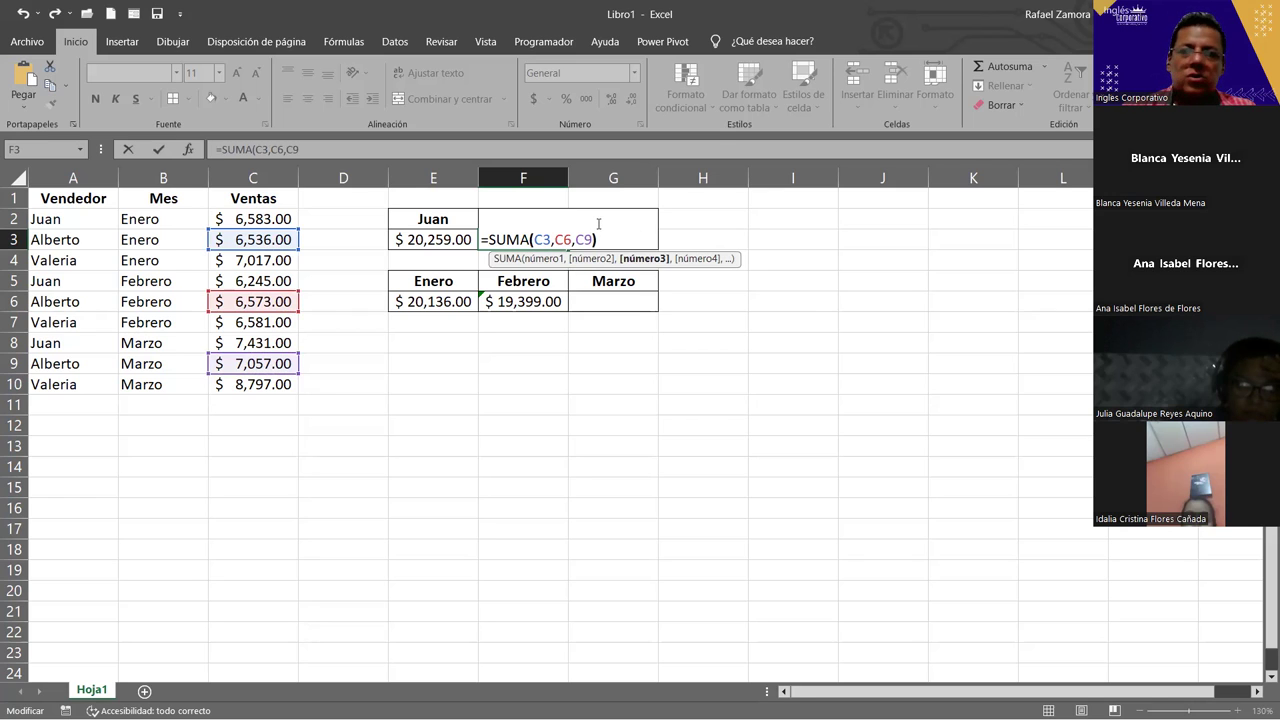
pyautogui.press('Return')
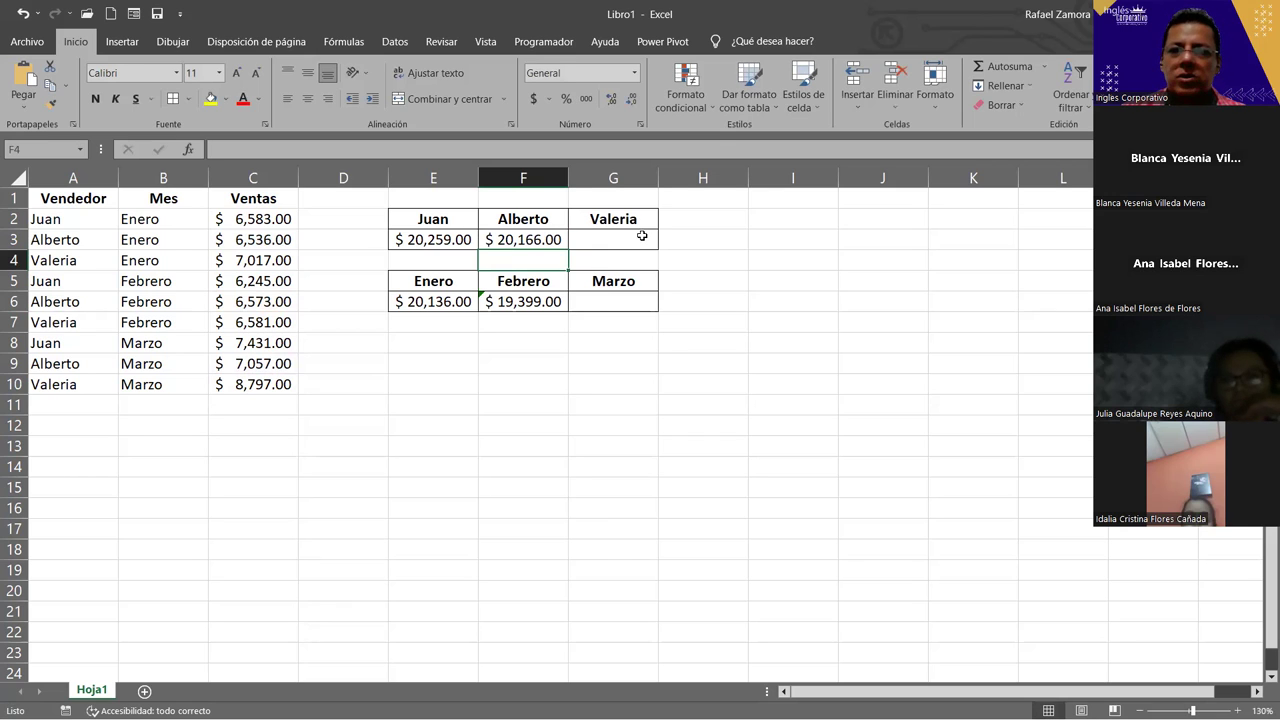
pyautogui.click(642, 236)
# Enter =SUMA(C4,C7,C10) in G3 for Valeria's total of $ 22,395.00
pyautogui.write('=')
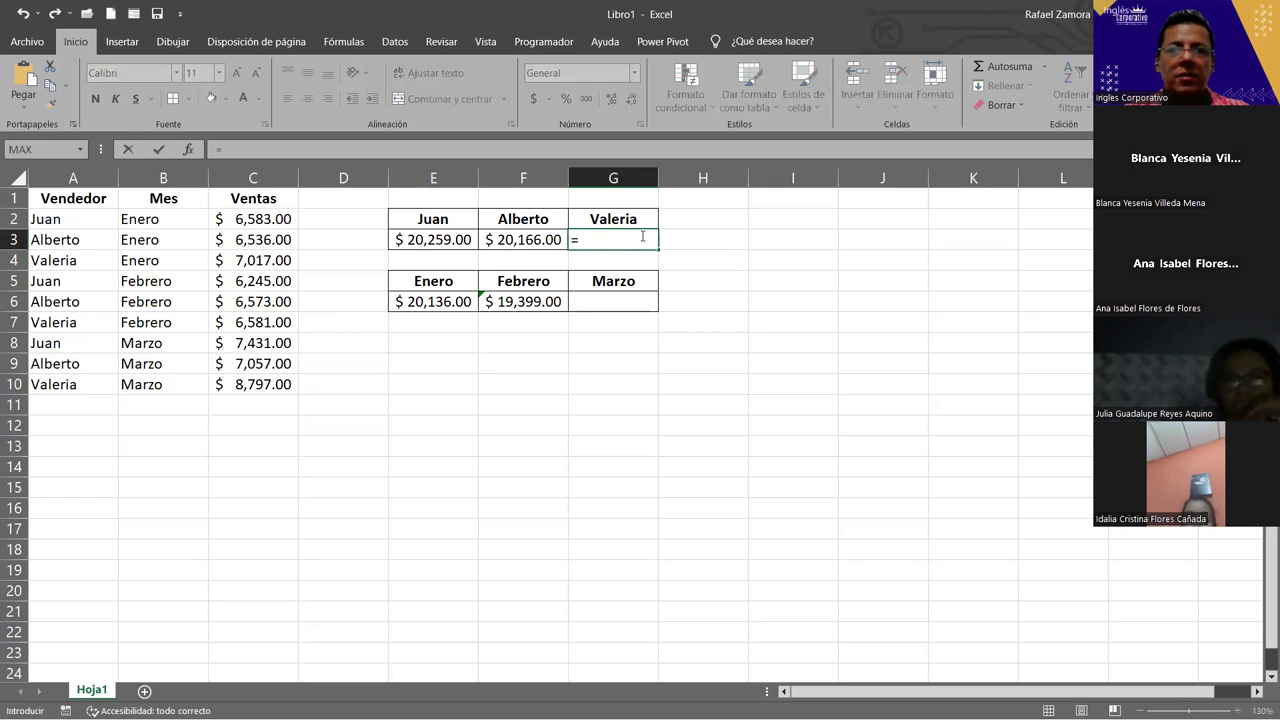
pyautogui.write('SUMA(')
pyautogui.click(270, 258)
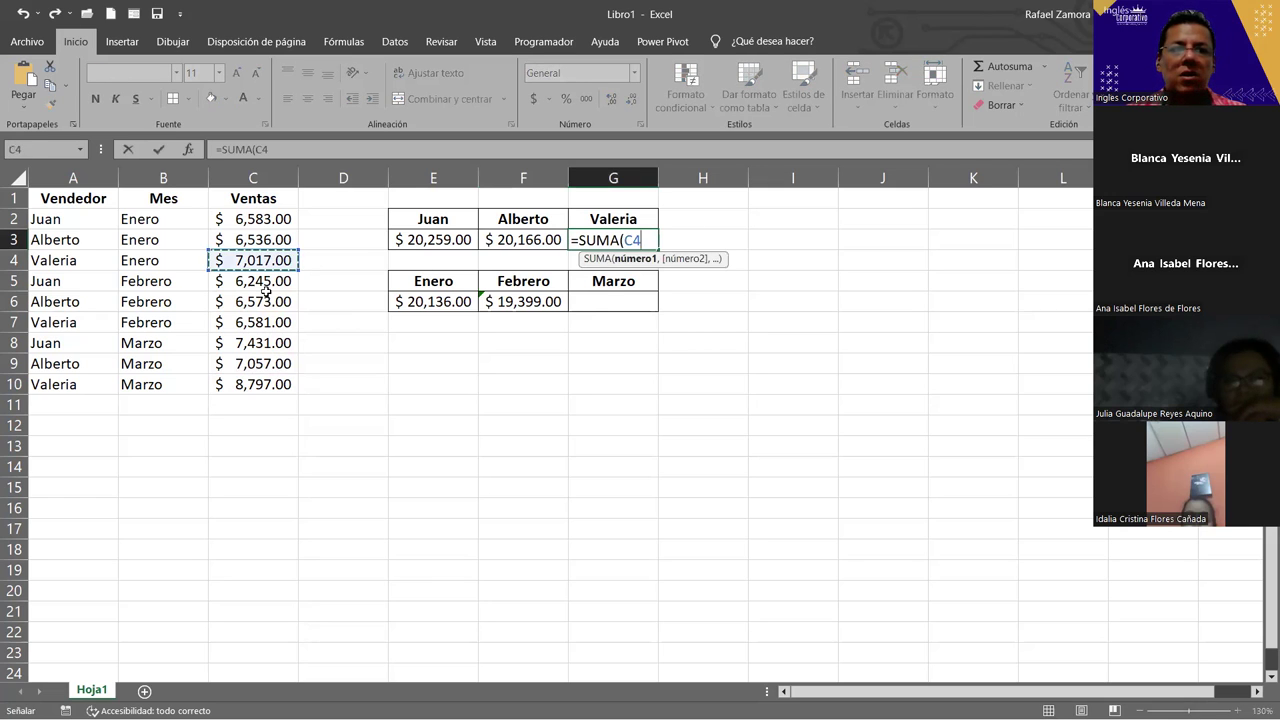
pyautogui.keyDown('ctrl'); pyautogui.click(270, 324); pyautogui.keyUp('ctrl')
pyautogui.keyDown('ctrl'); pyautogui.click(264, 384); pyautogui.keyUp('ctrl')
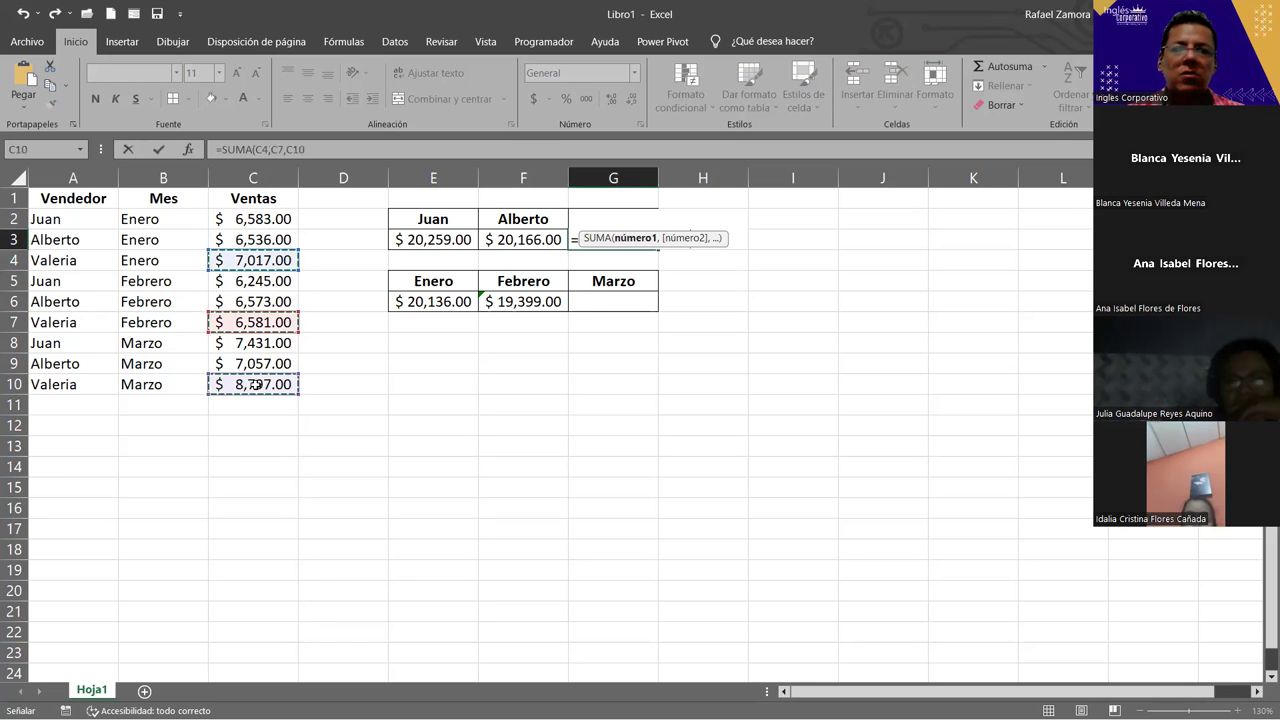
pyautogui.write(')')
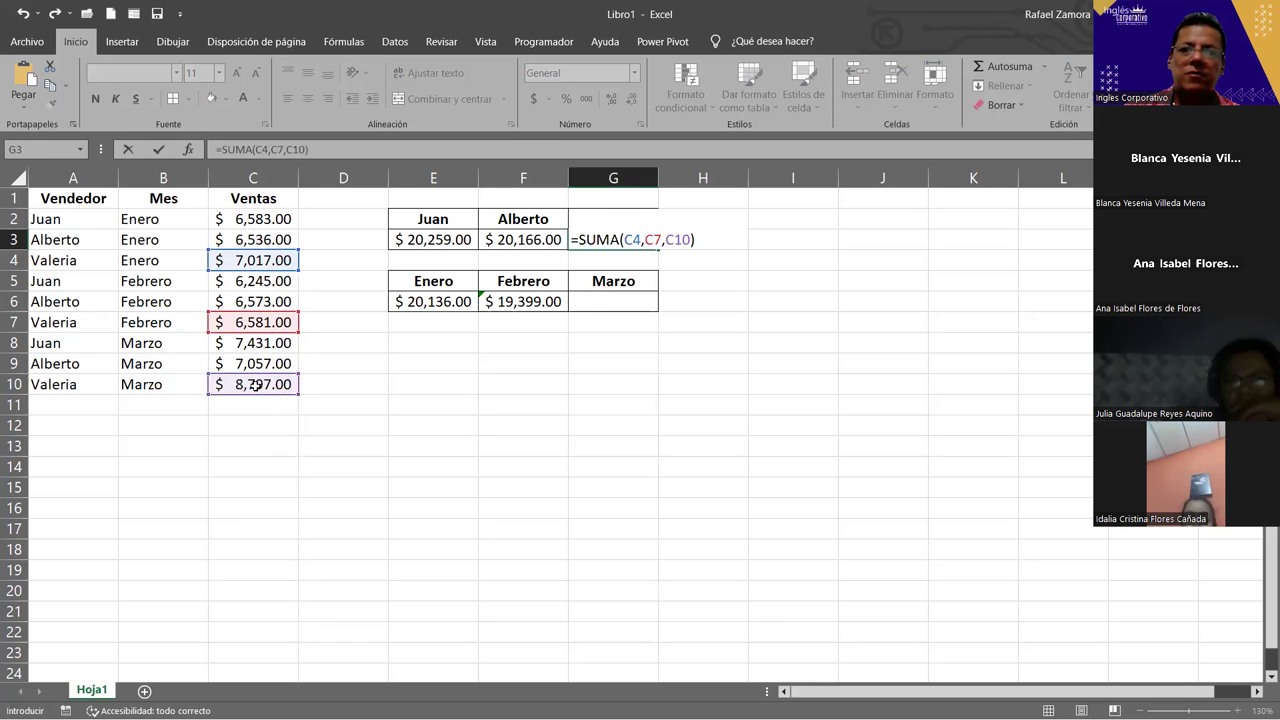
pyautogui.press('Return')
pyautogui.doubleClick(616, 297)
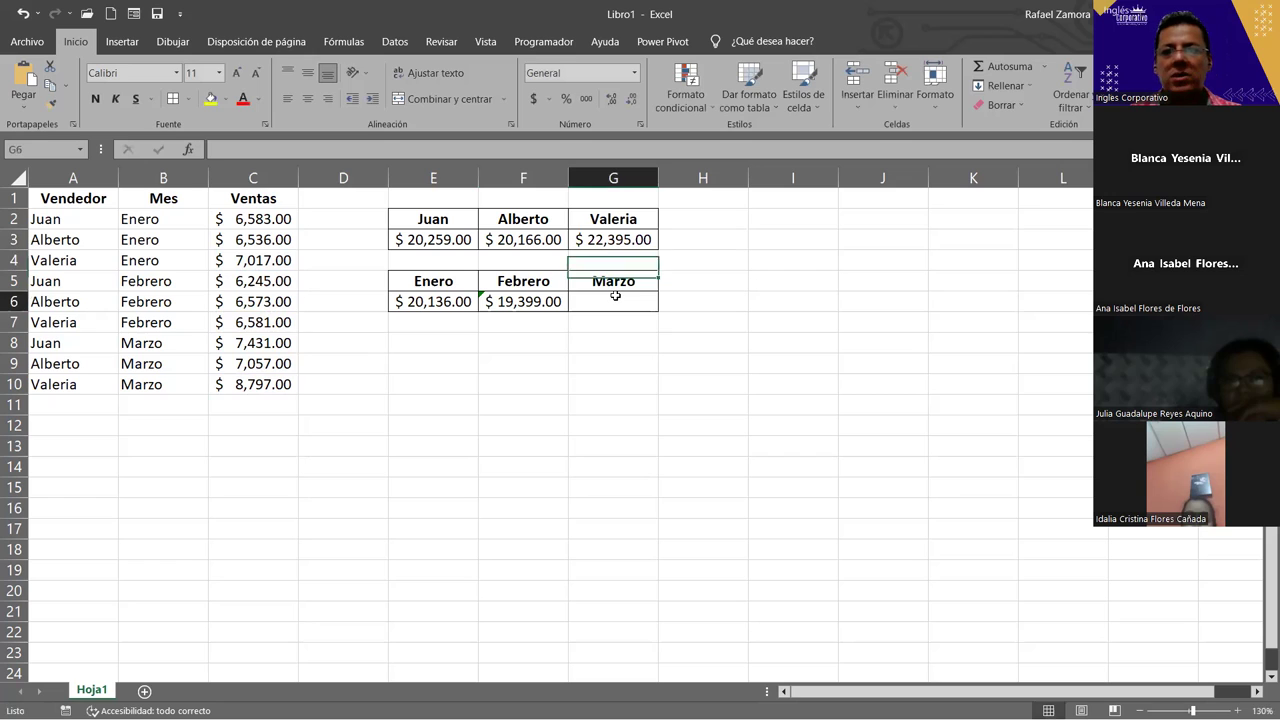
# Enter =SUMA(C8:C10) in G6 for the Marzo total of $ 23,285.00
pyautogui.write('=')
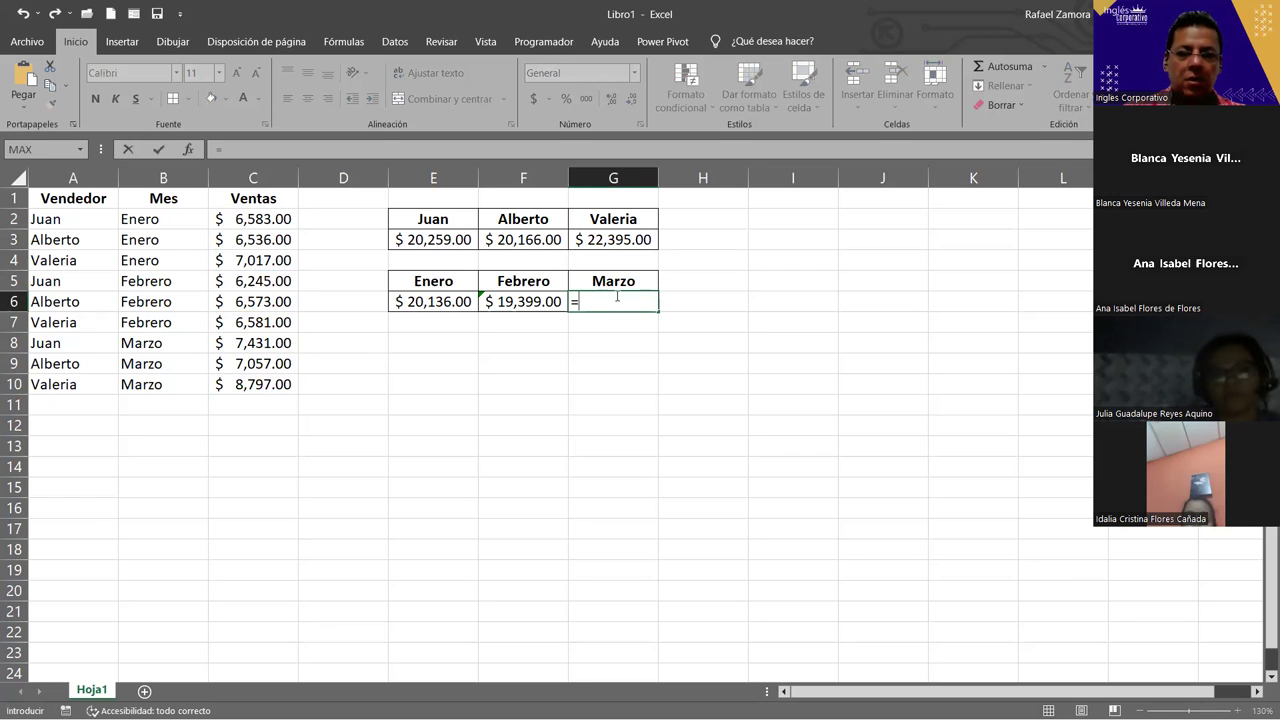
pyautogui.write('SUMA(')
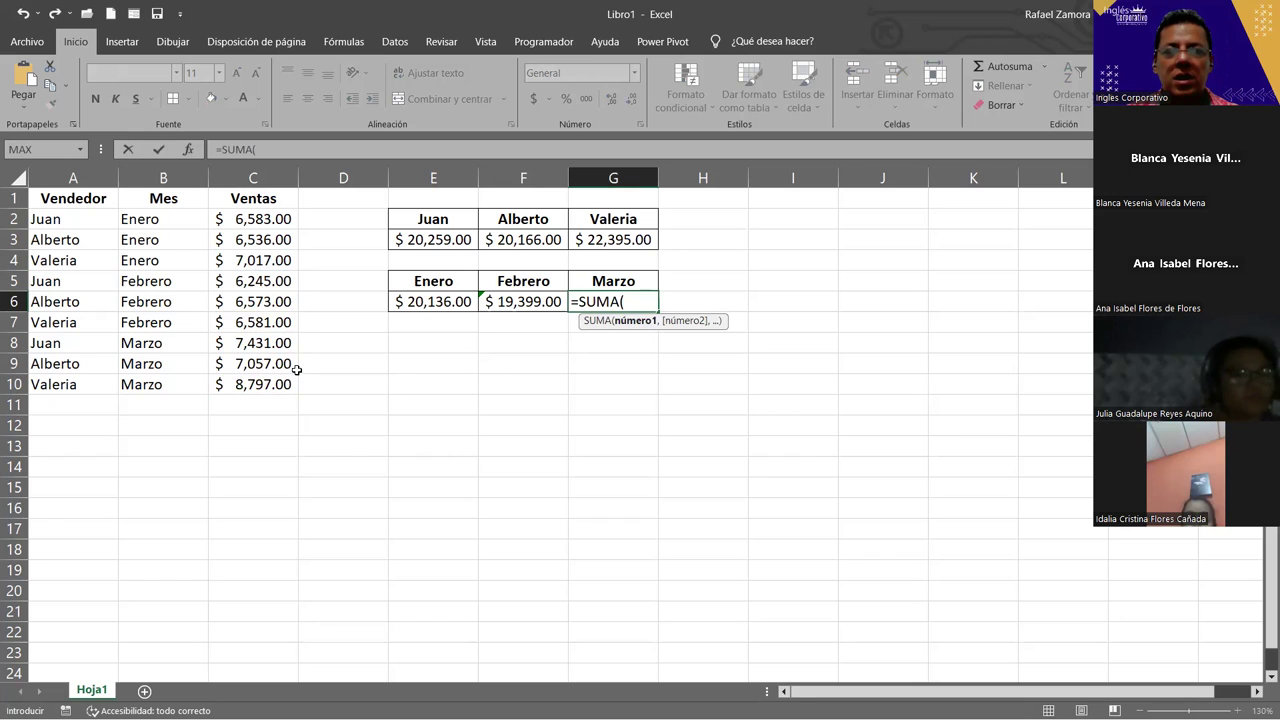
pyautogui.click(255, 345)
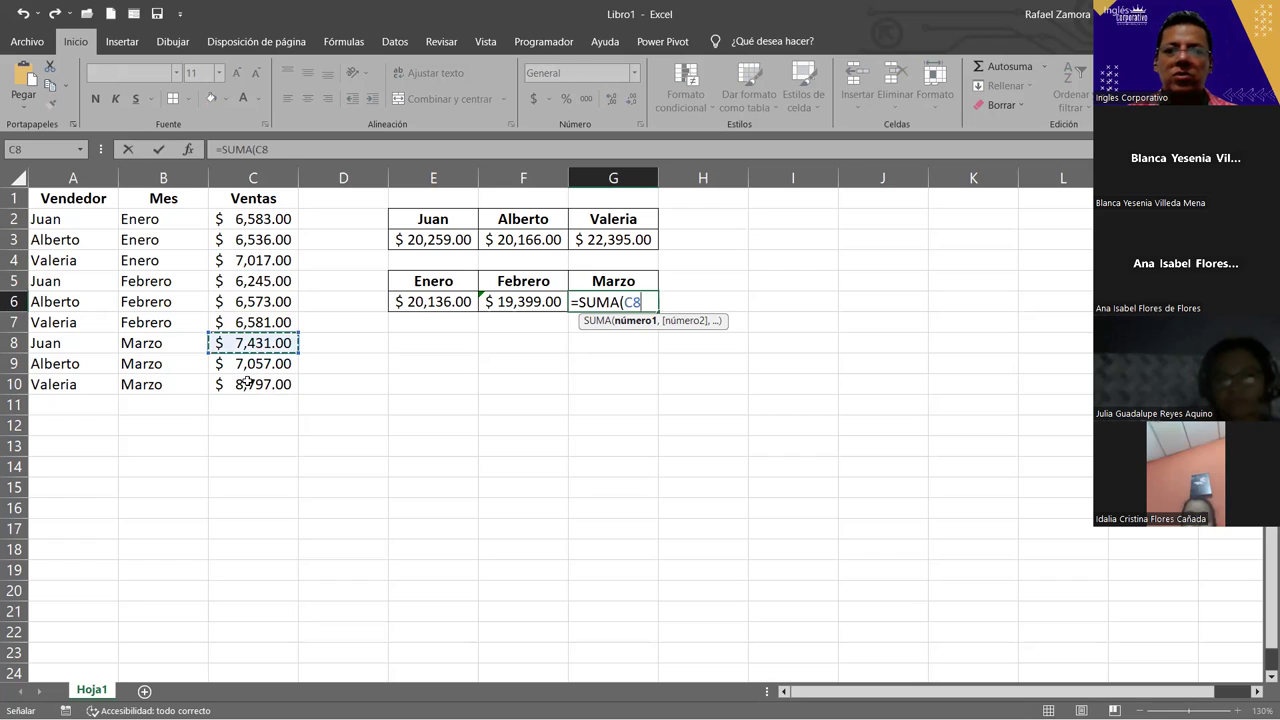
pyautogui.keyDown('shift'); pyautogui.click(248, 382); pyautogui.keyUp('shift')
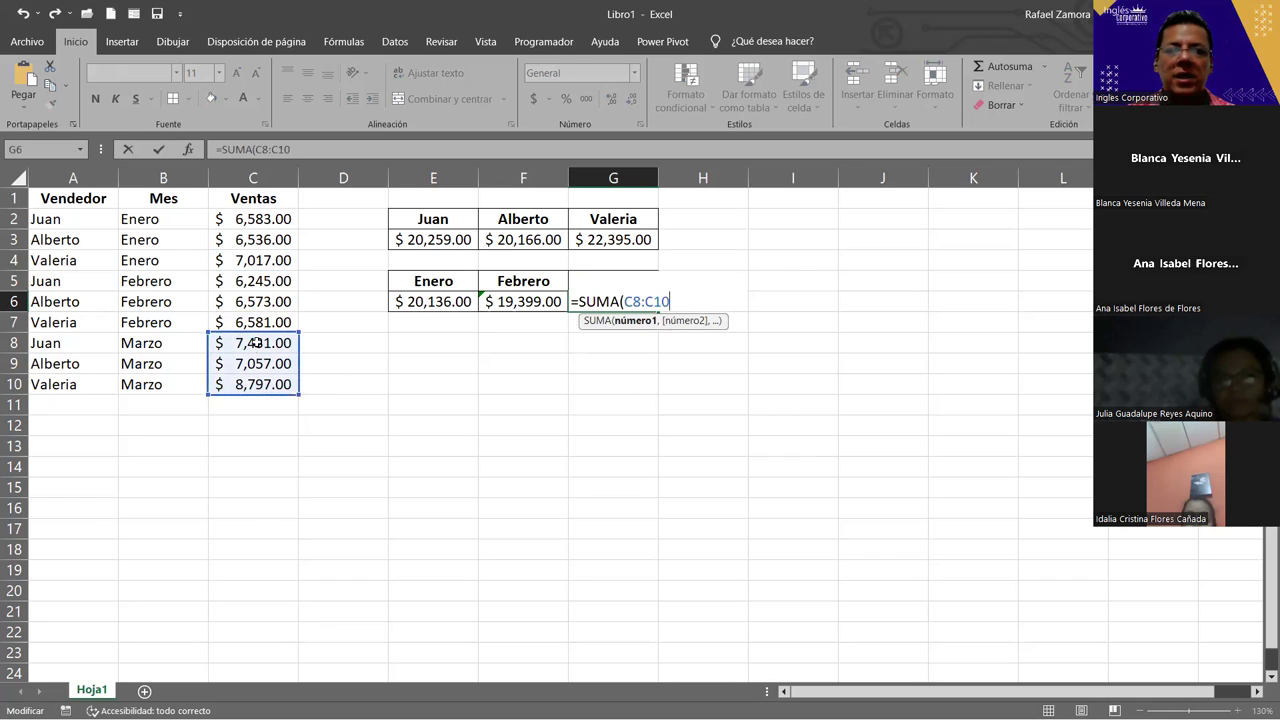
pyautogui.click(627, 303)
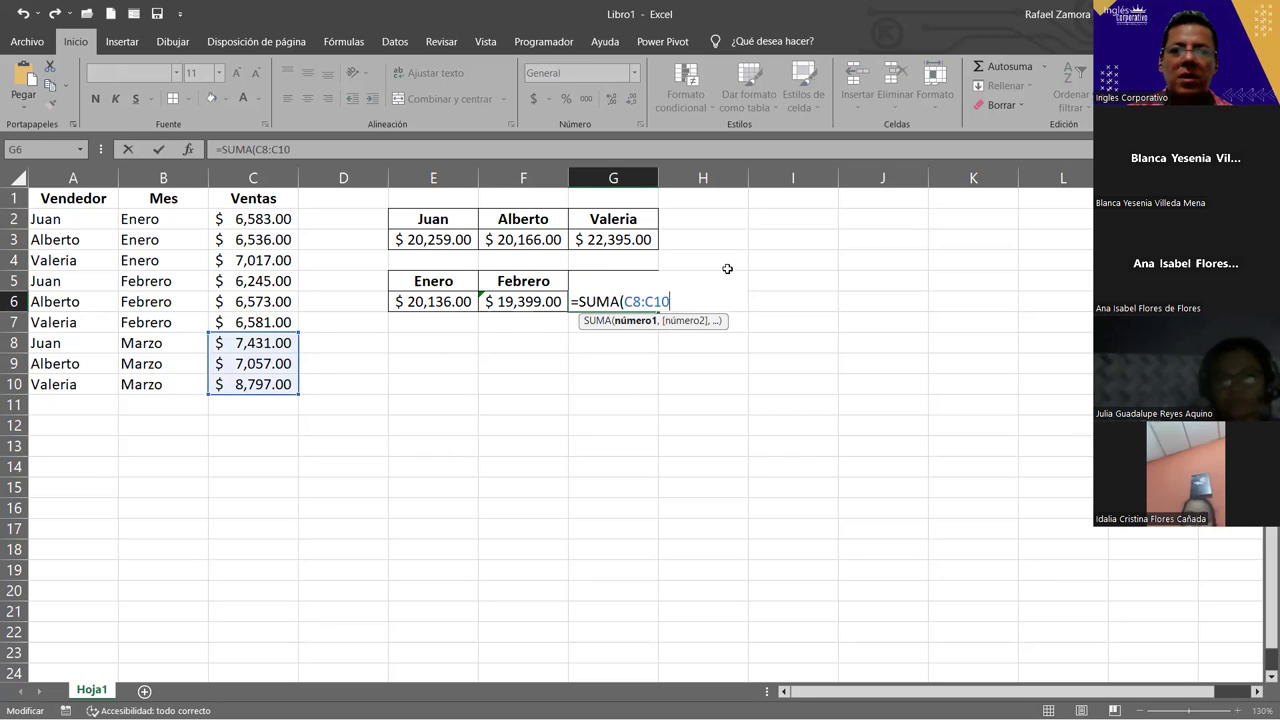
pyautogui.write(')')
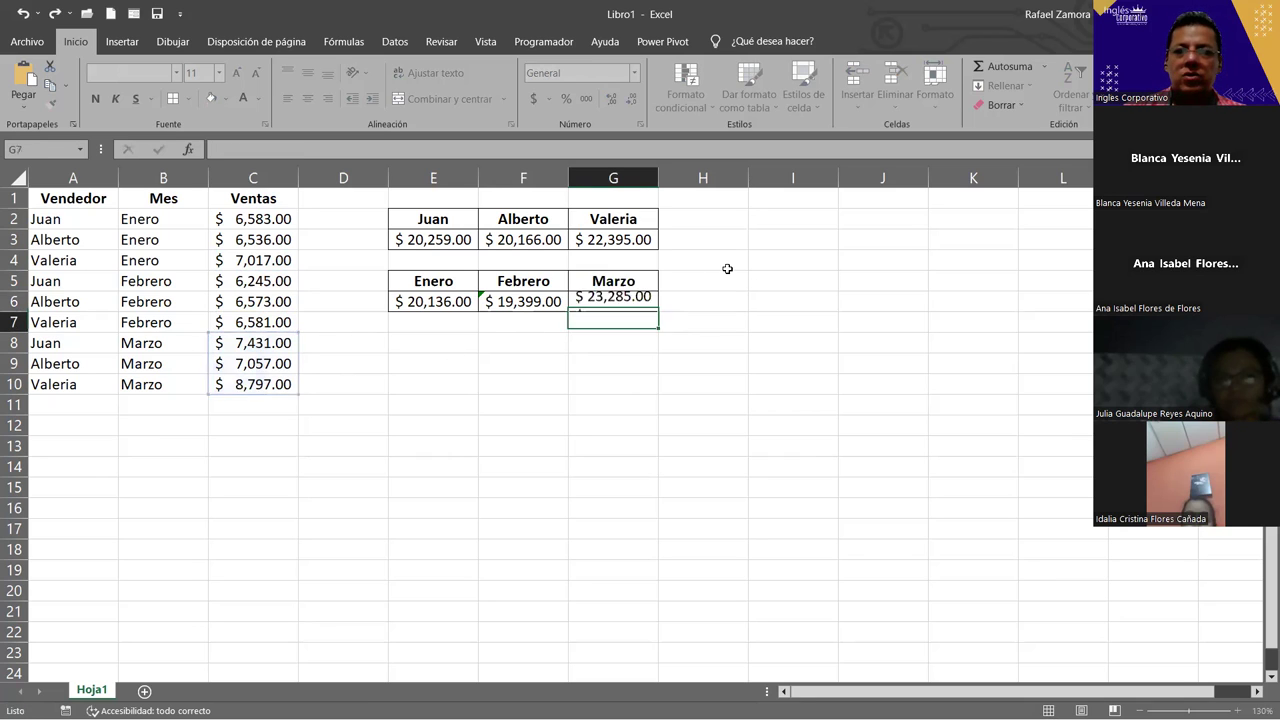
pyautogui.press('Return')
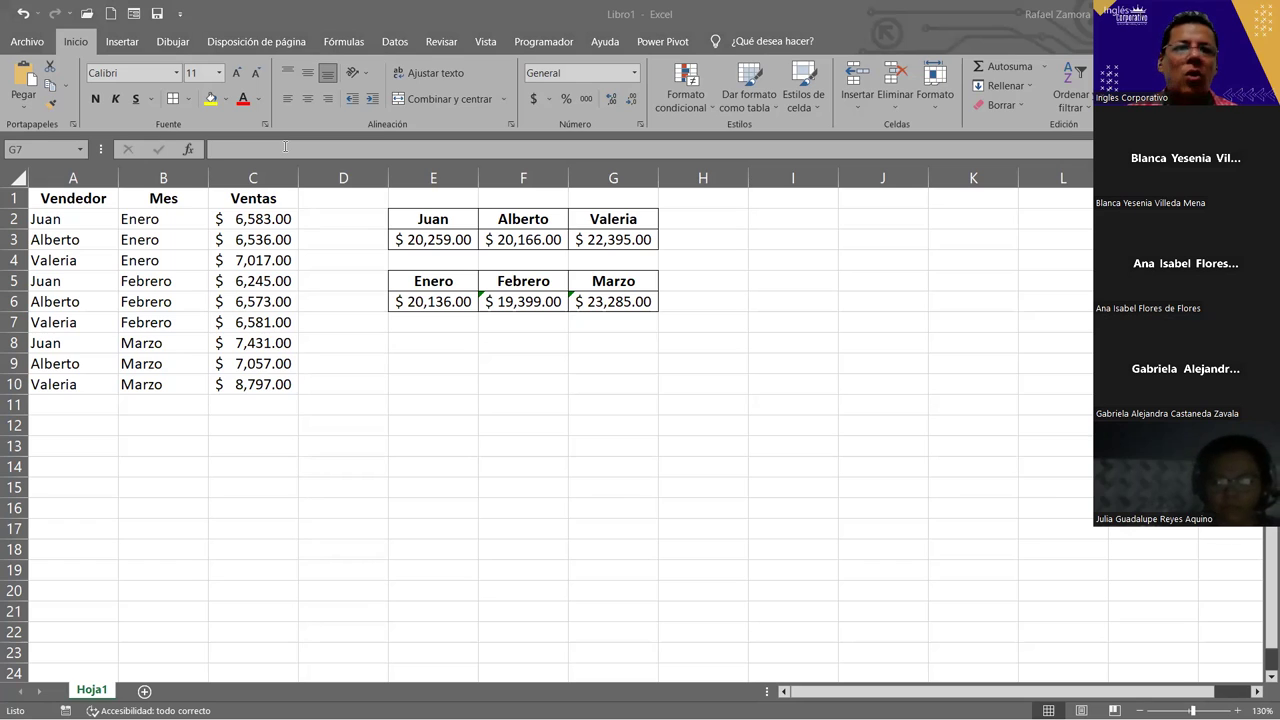
pyautogui.doubleClick(472, 241)
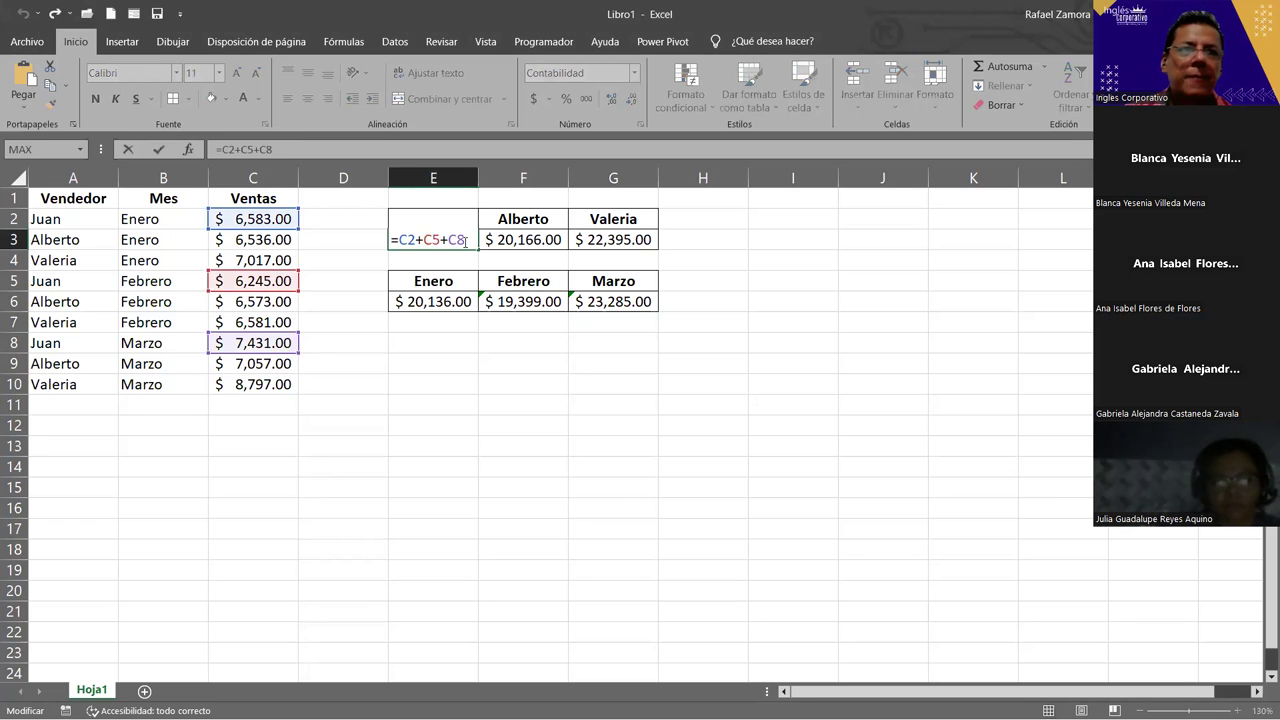
pyautogui.click(455, 301)
pyautogui.doubleClick(455, 301)
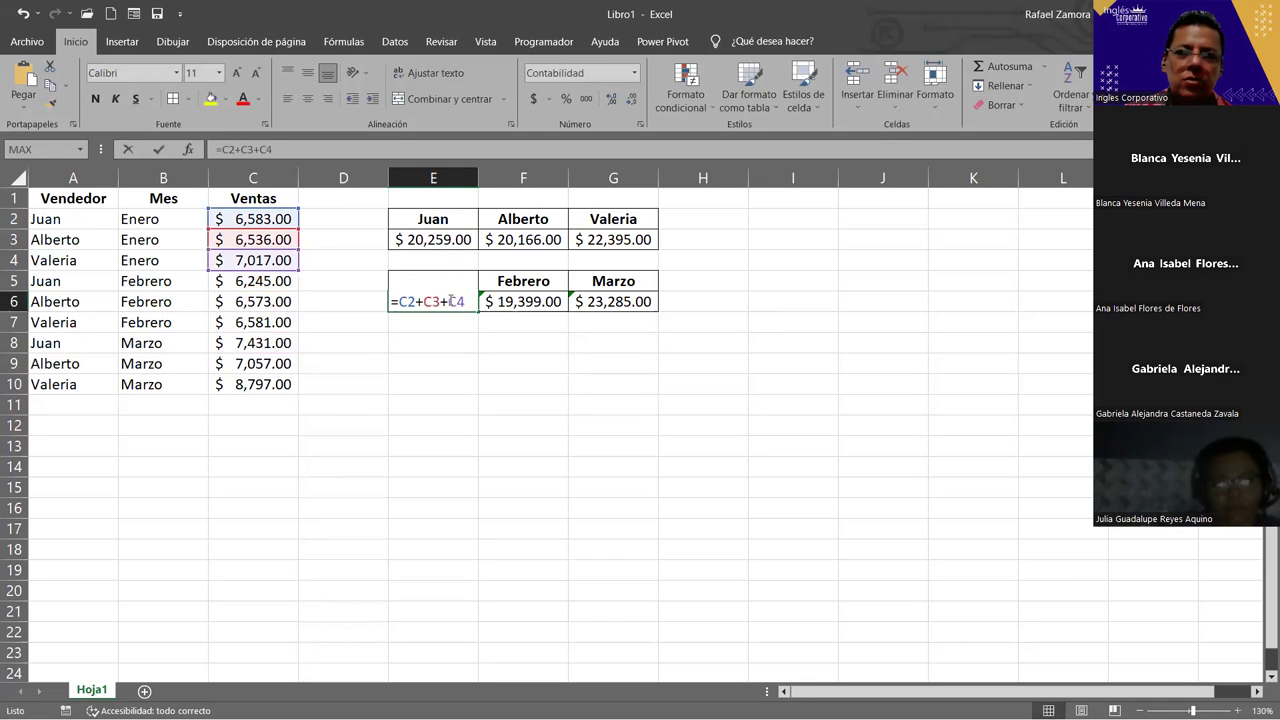
pyautogui.click(465, 238)
pyautogui.doubleClick(465, 238)
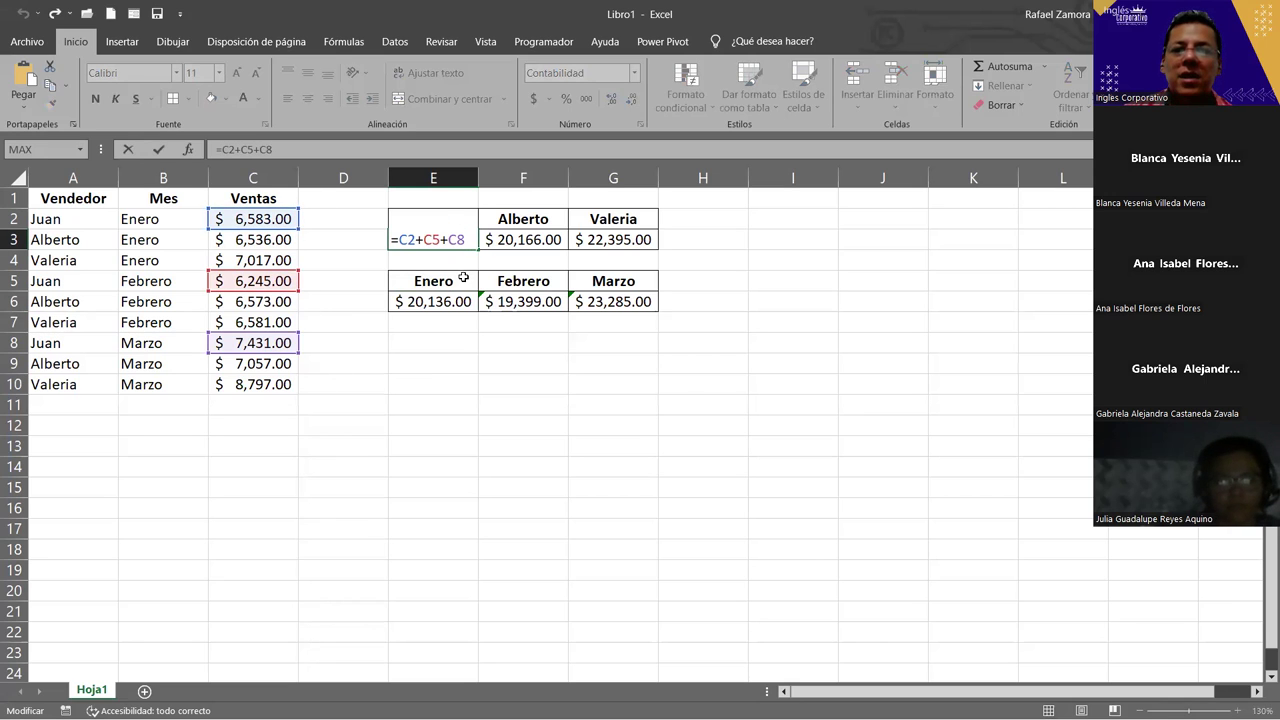
pyautogui.click(455, 301)
pyautogui.doubleClick(455, 301)
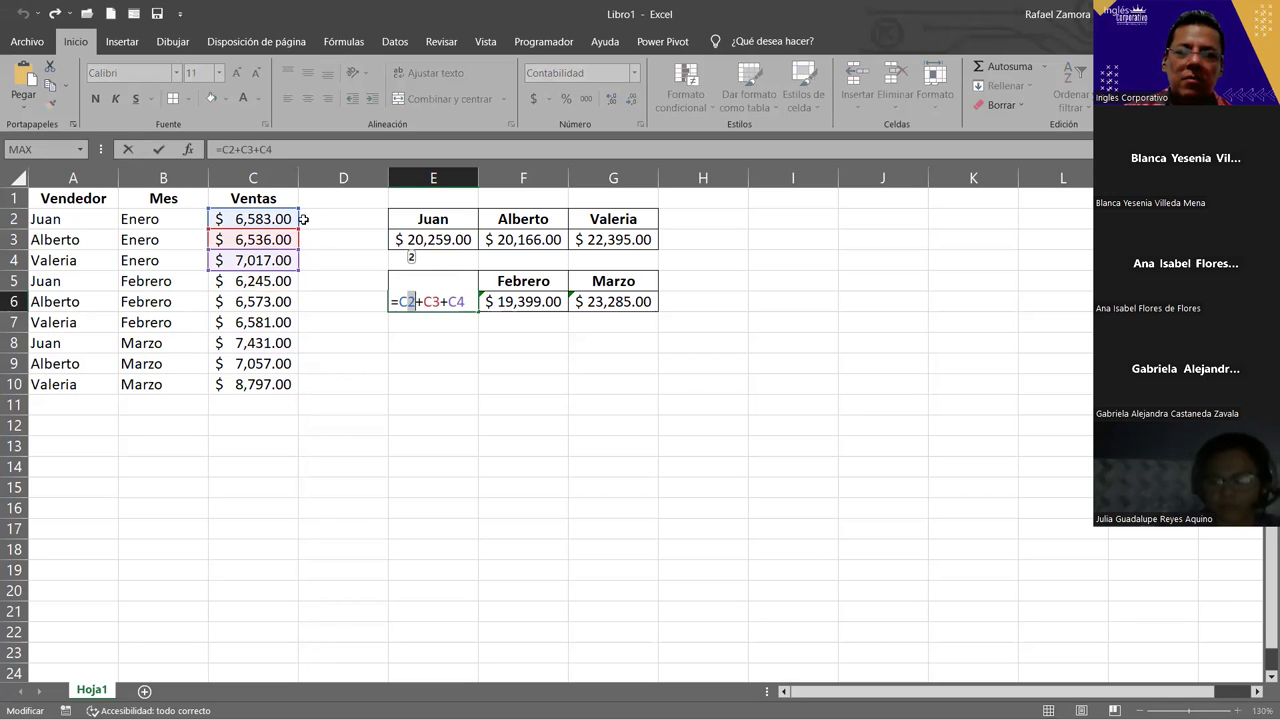
pyautogui.click(446, 237)
pyautogui.doubleClick(446, 237)
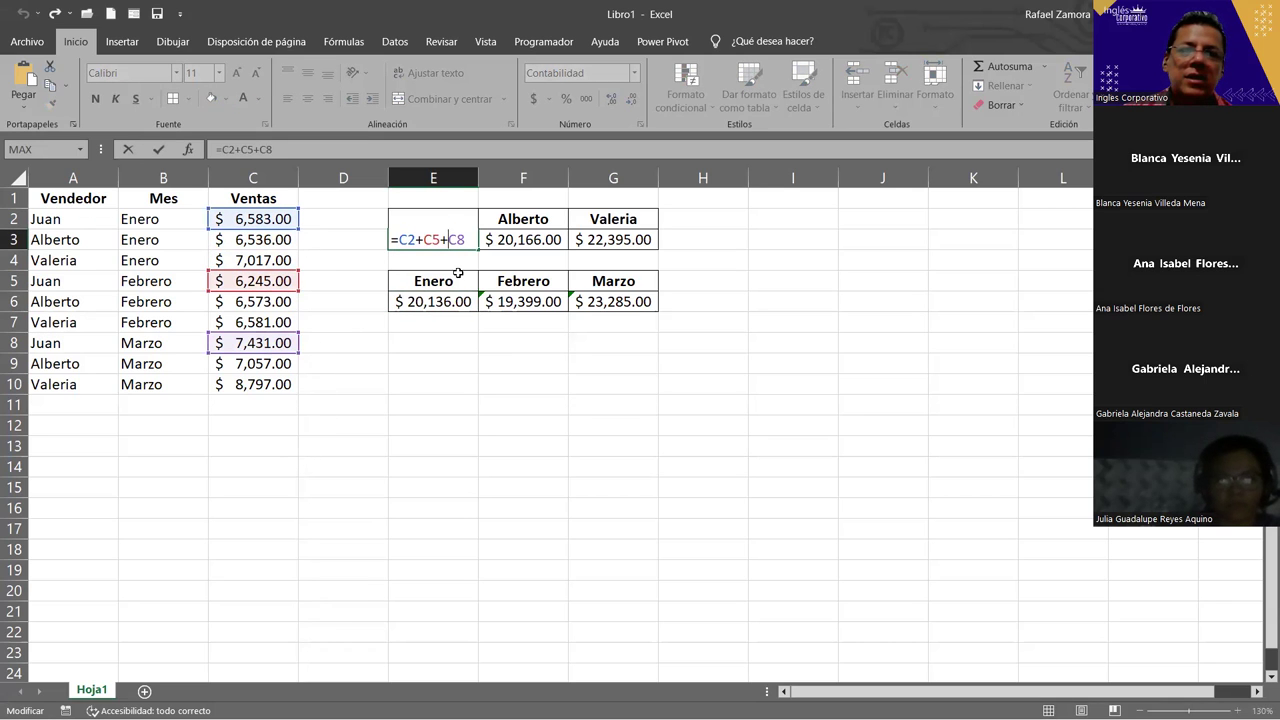
pyautogui.click(455, 300)
pyautogui.doubleClick(456, 298)
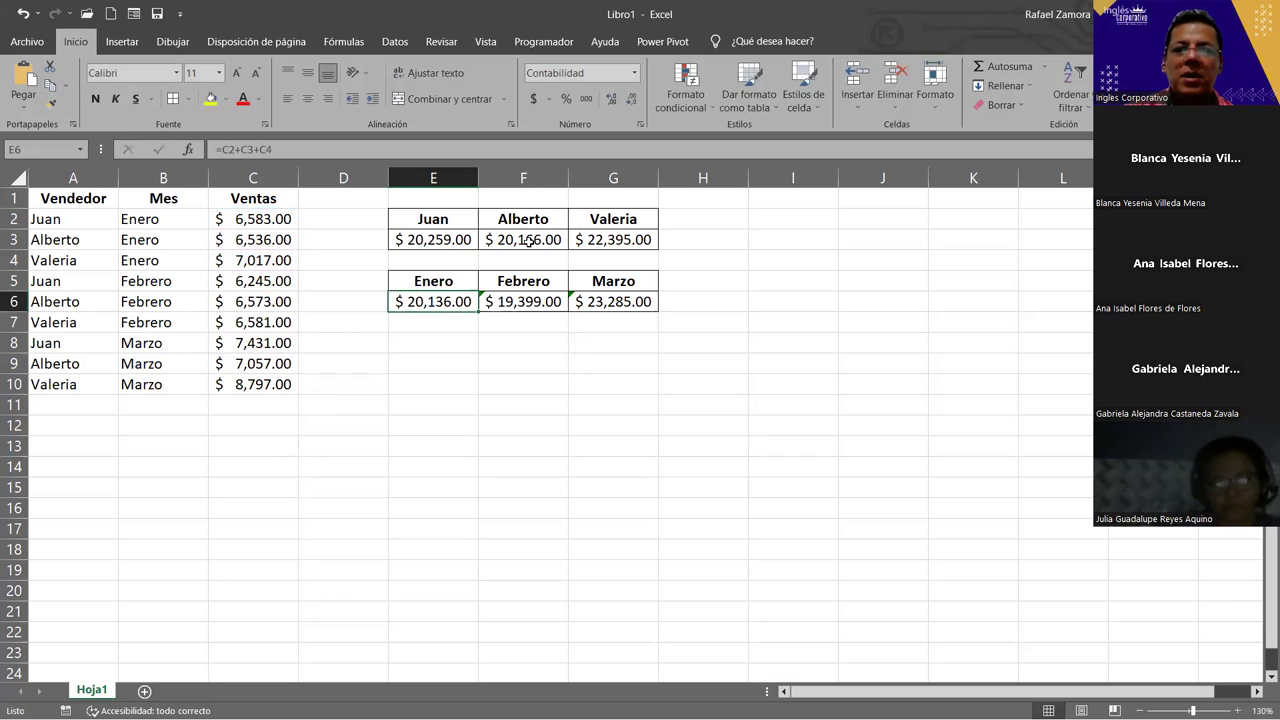
pyautogui.doubleClick(531, 240)
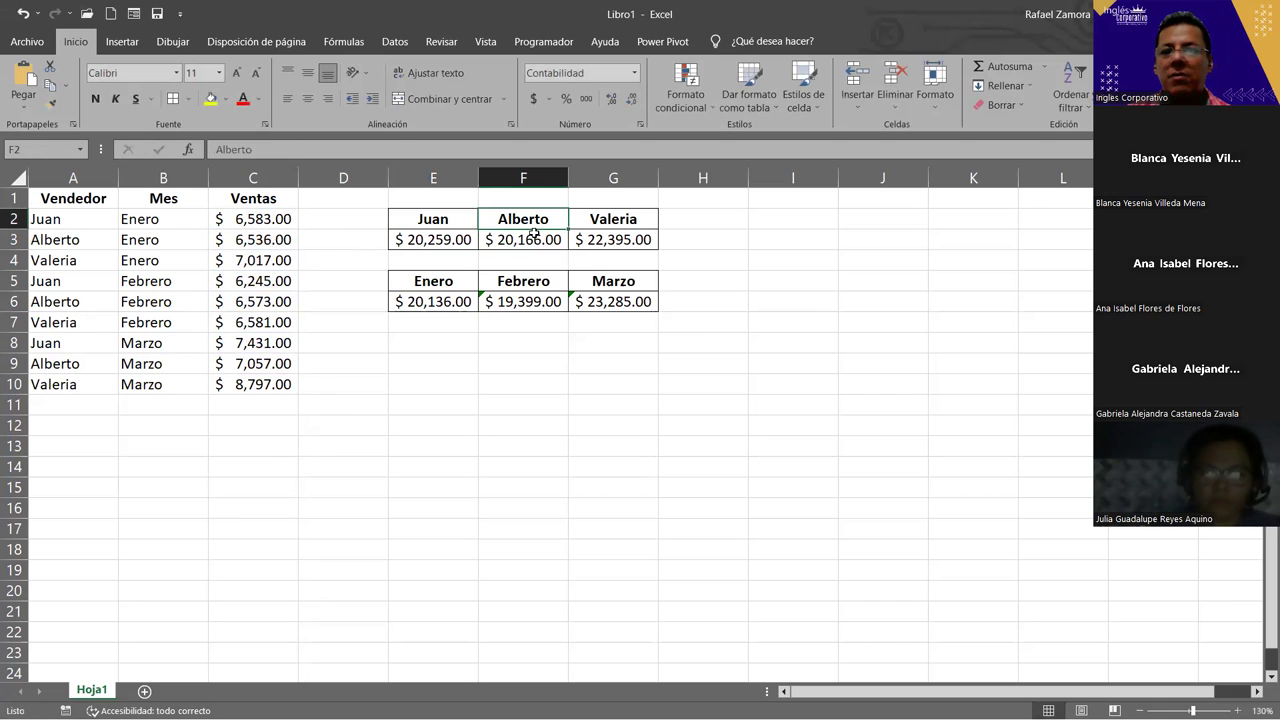
pyautogui.doubleClick(536, 237)
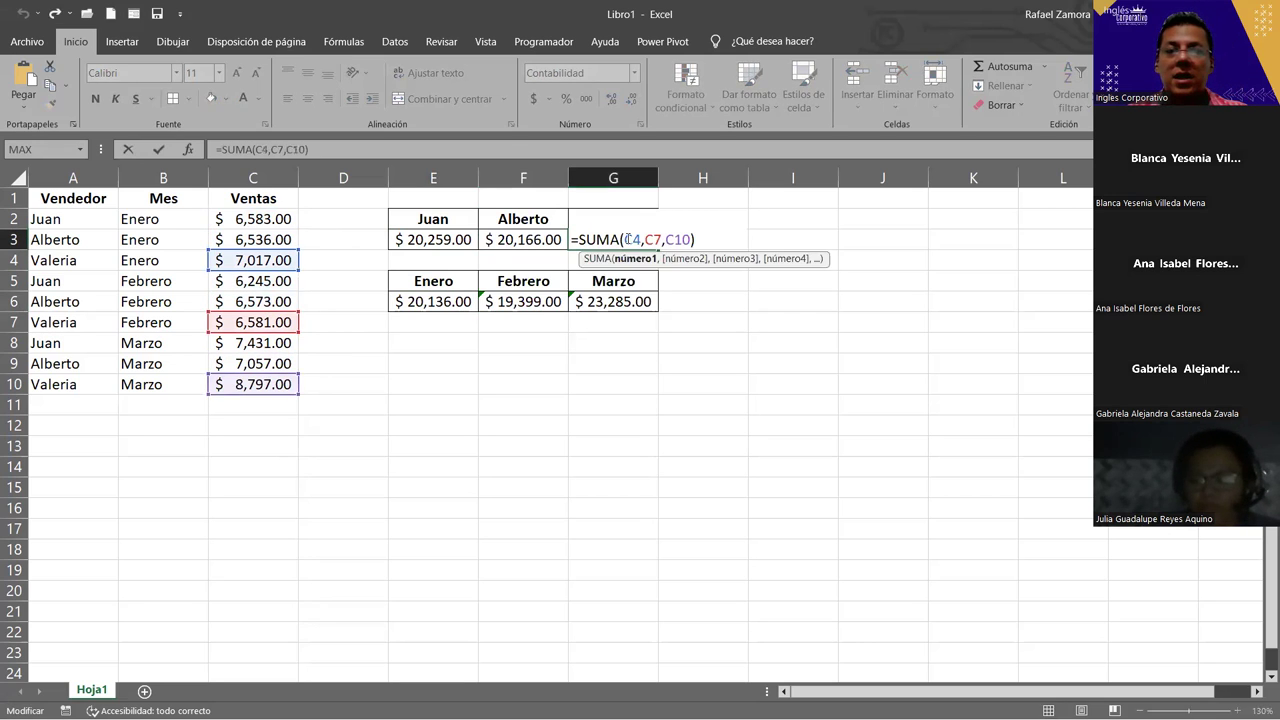
pyautogui.press('Return')
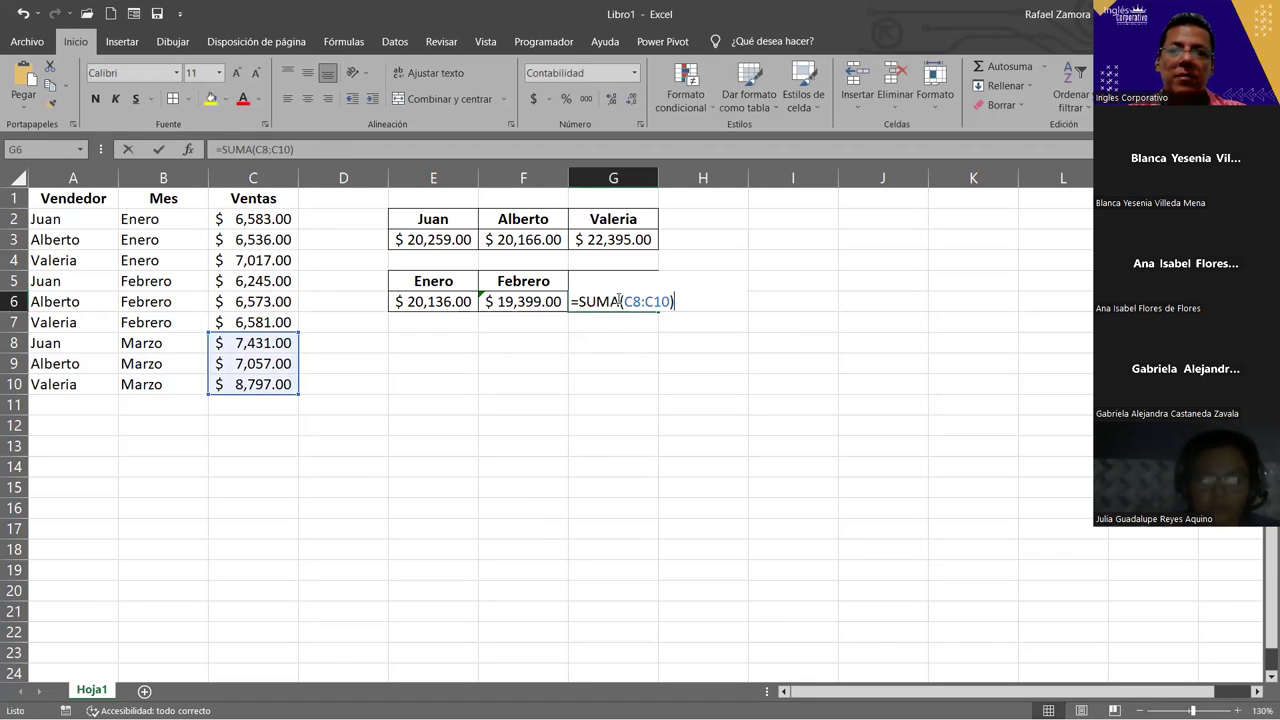
pyautogui.hotkey('ctrl', 'Return')
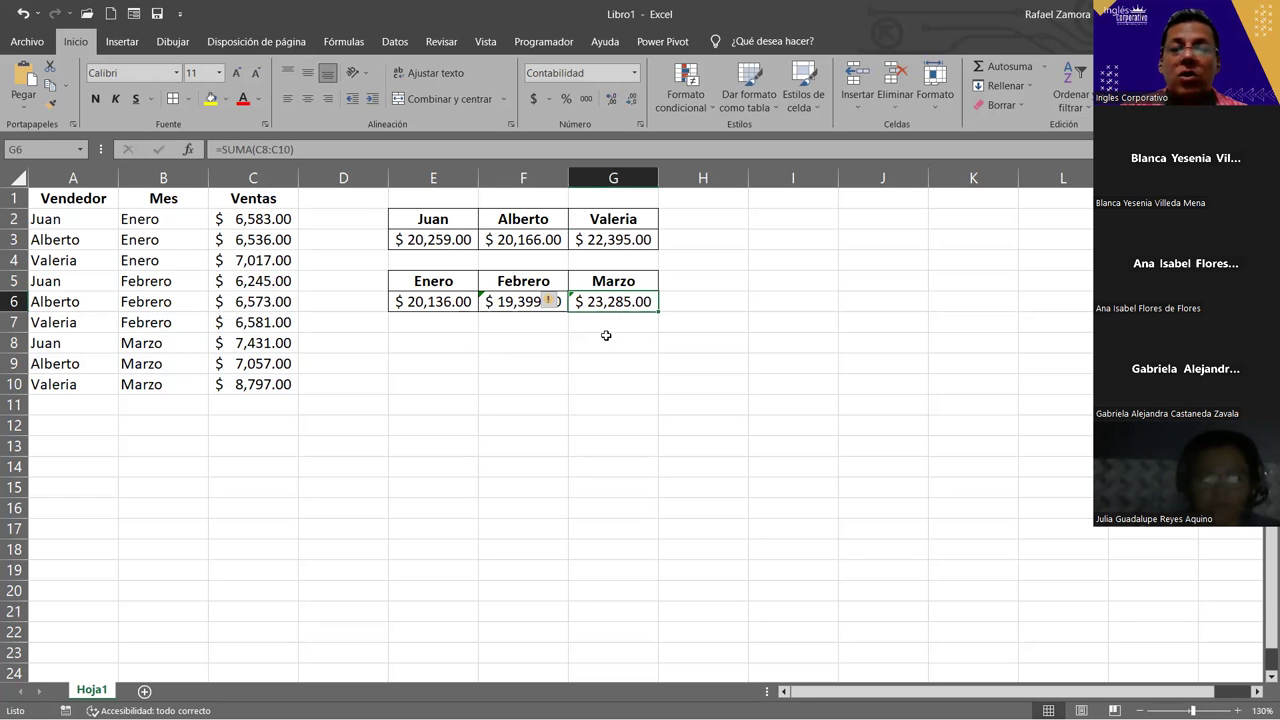
pyautogui.click(519, 302)
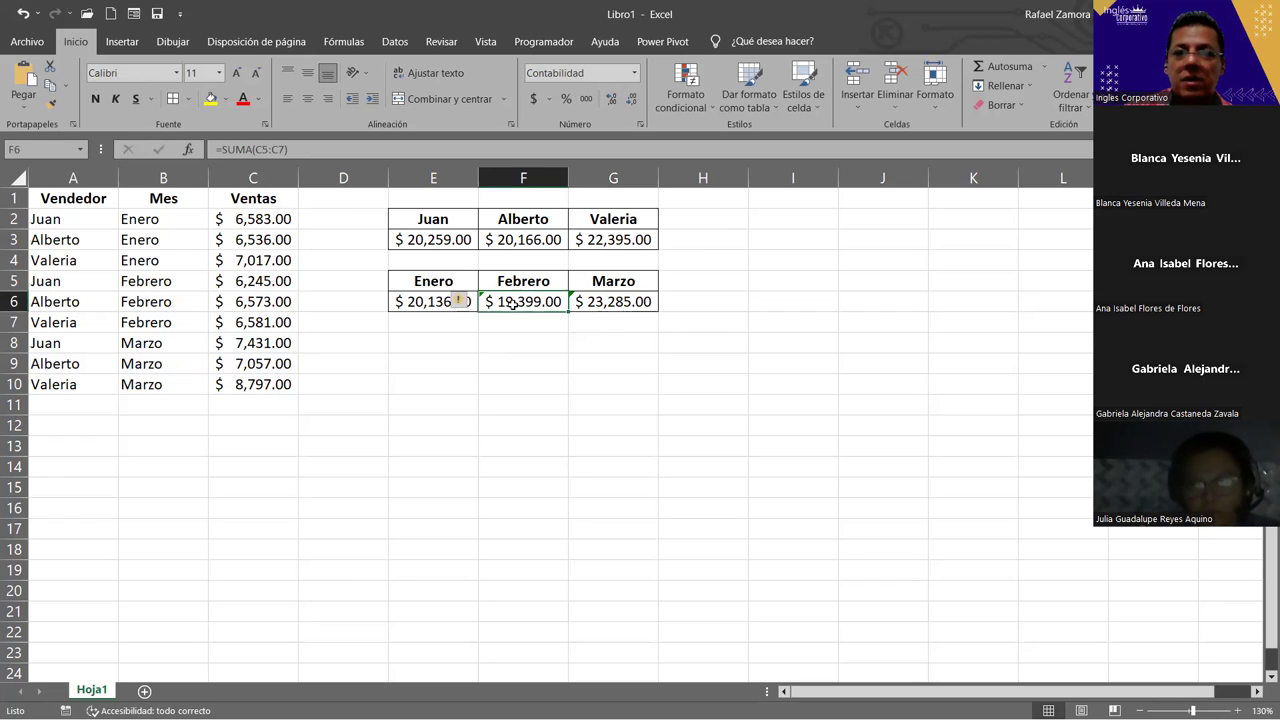
pyautogui.hotkey('shift', 'Right')
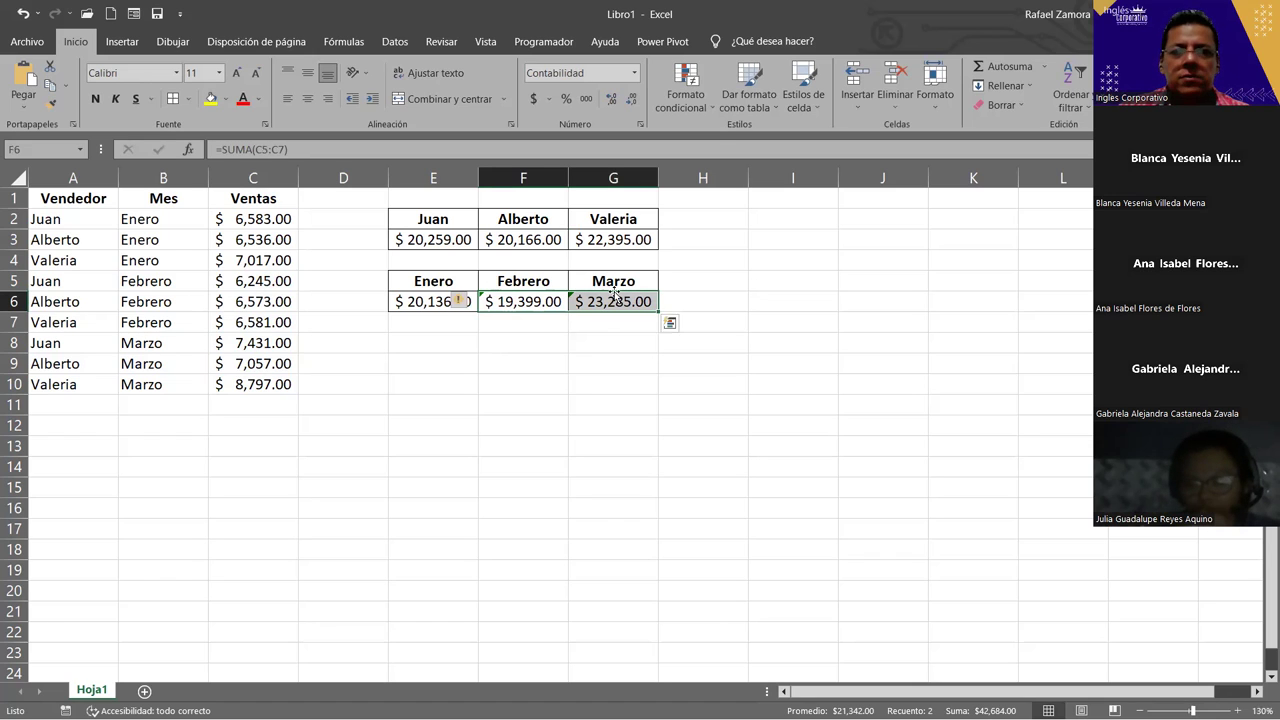
# Check the warning and formula on the Febrero total, leaving it unchanged
pyautogui.click(535, 303)
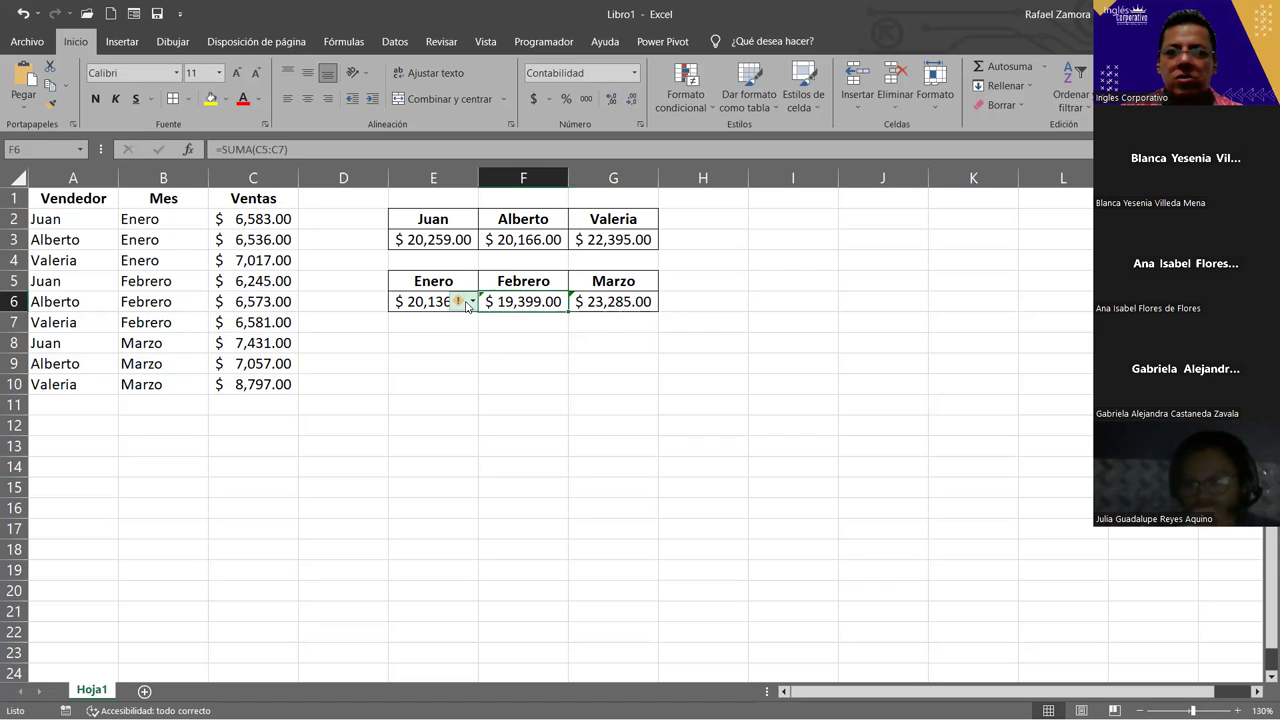
pyautogui.click(467, 305)
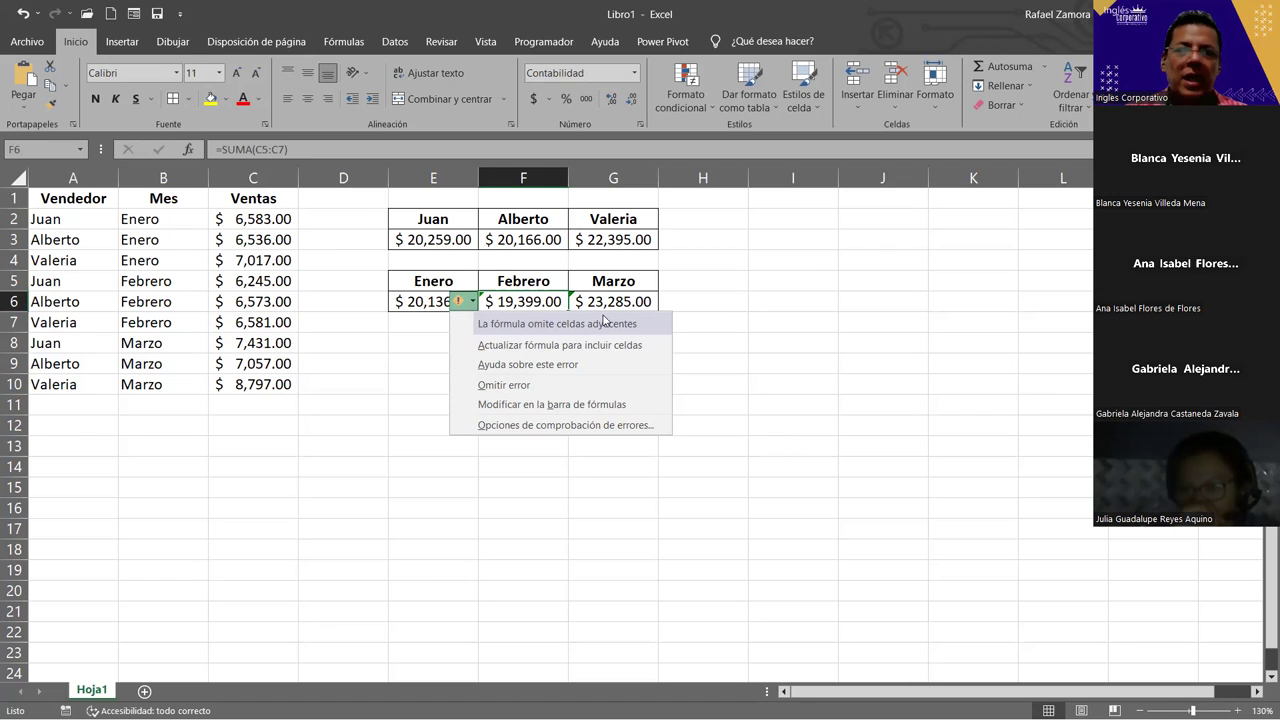
pyautogui.press('Escape')
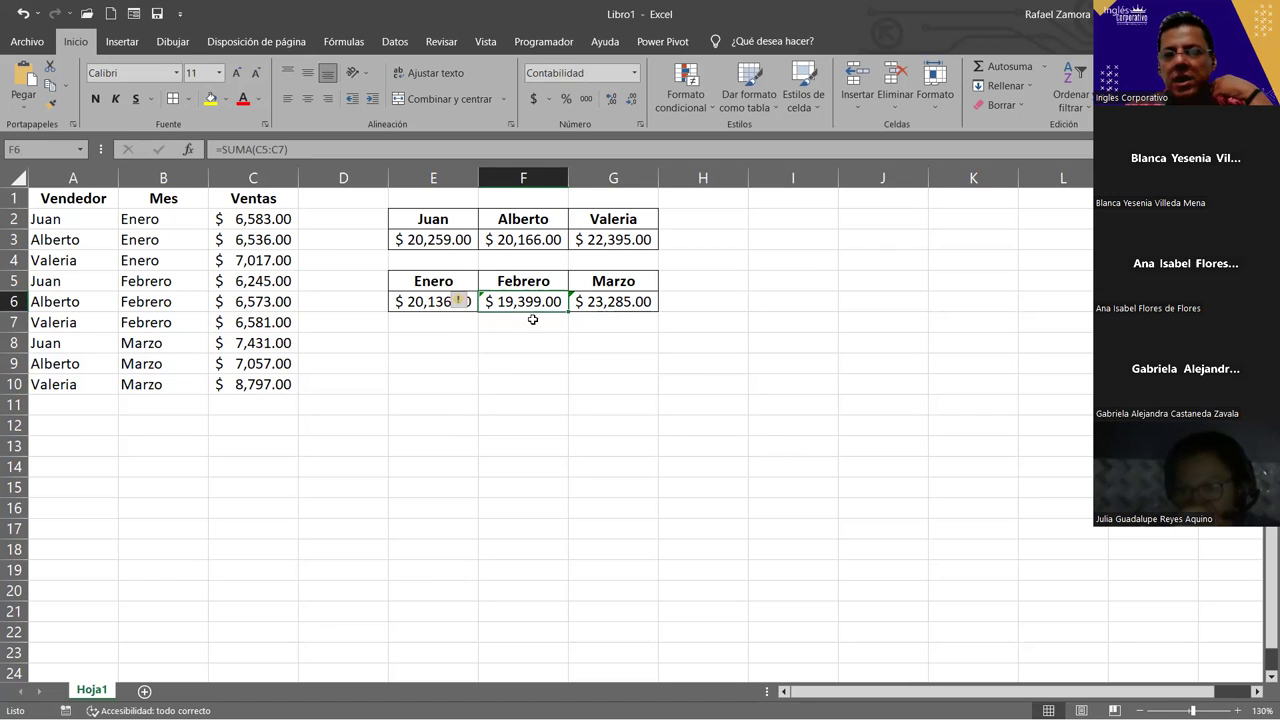
pyautogui.doubleClick(535, 301)
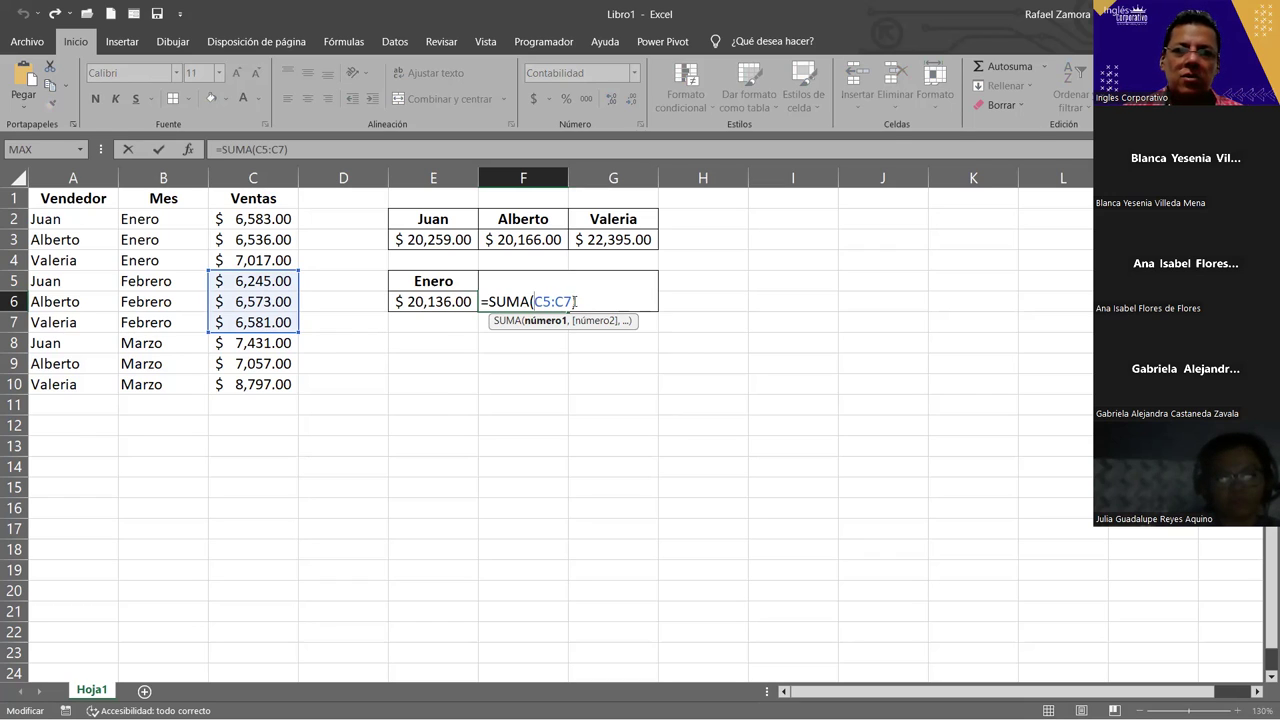
pyautogui.press('Return')
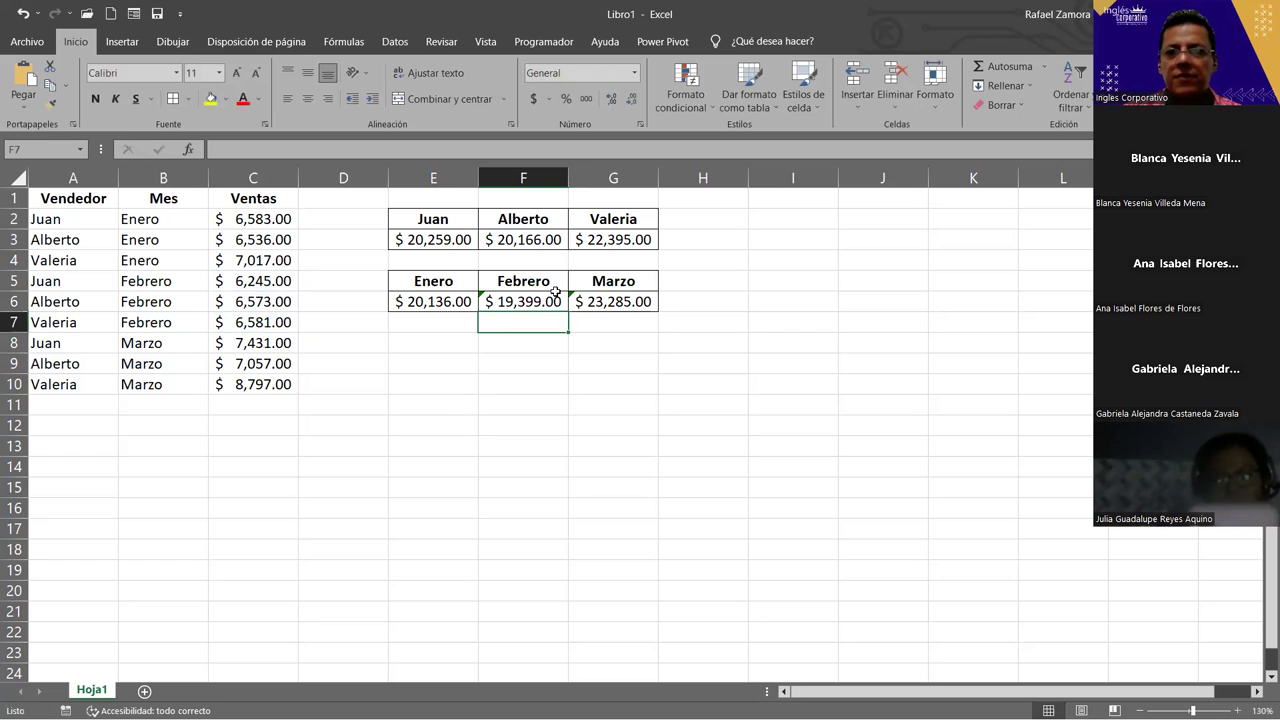
# Choose Omitir error on the Enero total's smart tag to clear its marker
pyautogui.click(620, 298)
pyautogui.click(530, 301)
pyautogui.click(585, 300)
pyautogui.click(549, 302)
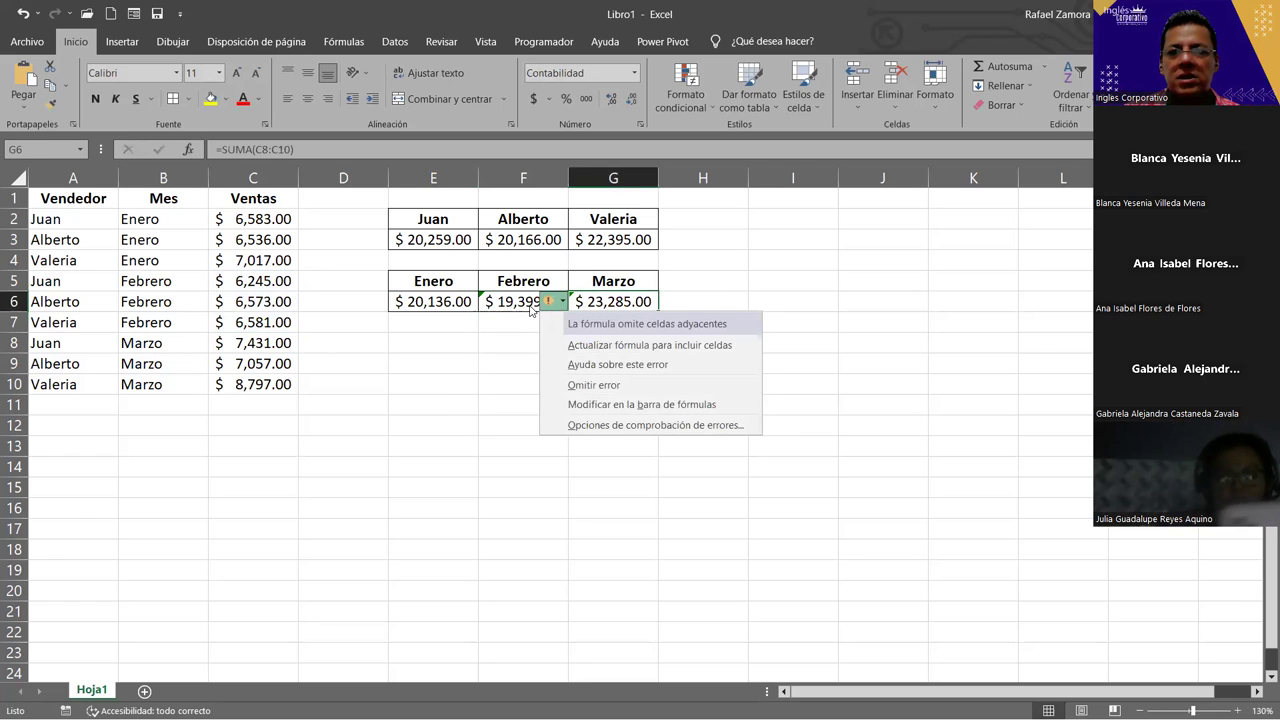
pyautogui.click(519, 306)
pyautogui.moveTo(517, 303); pyautogui.dragTo(600, 302)
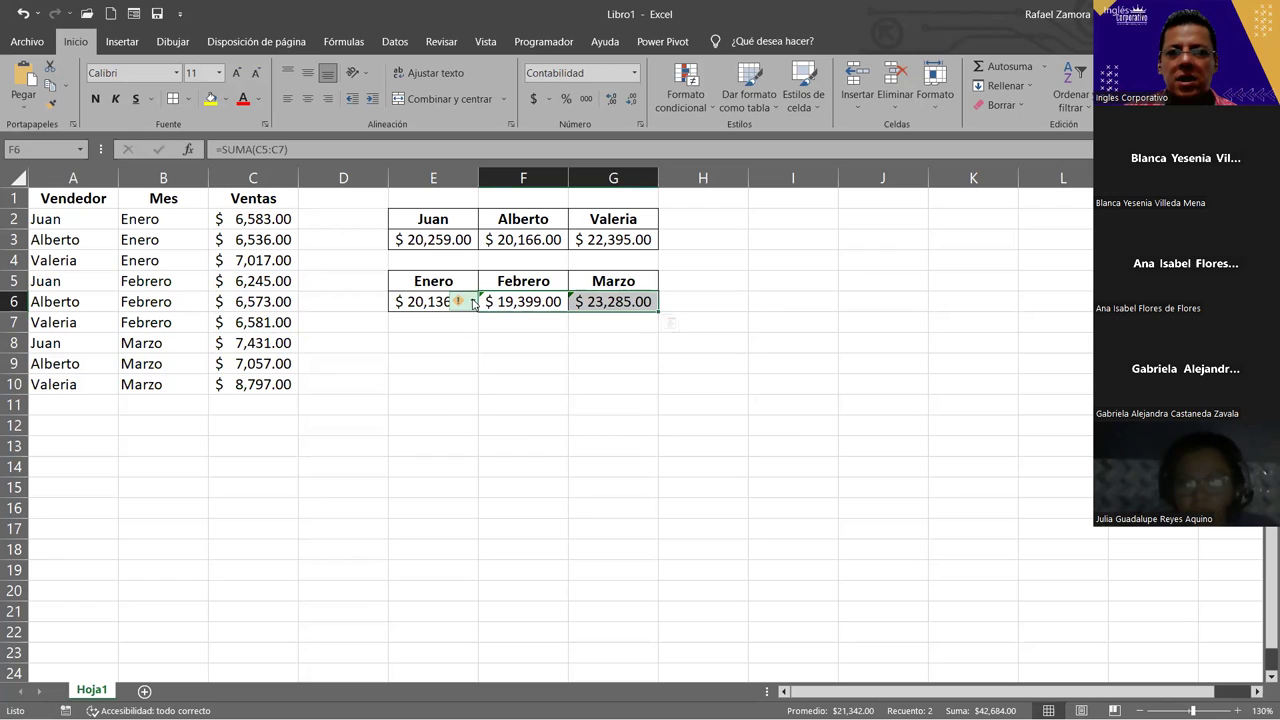
pyautogui.click(473, 302)
pyautogui.click(511, 386)
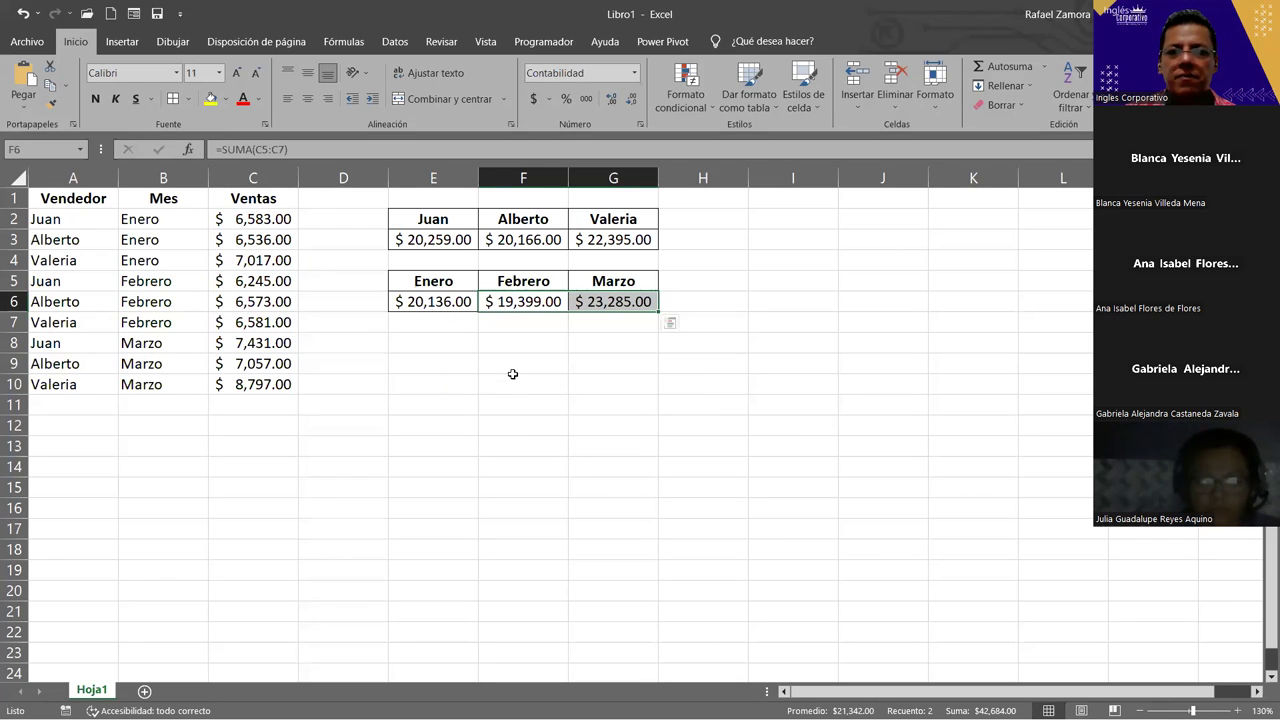
pyautogui.click(878, 392)
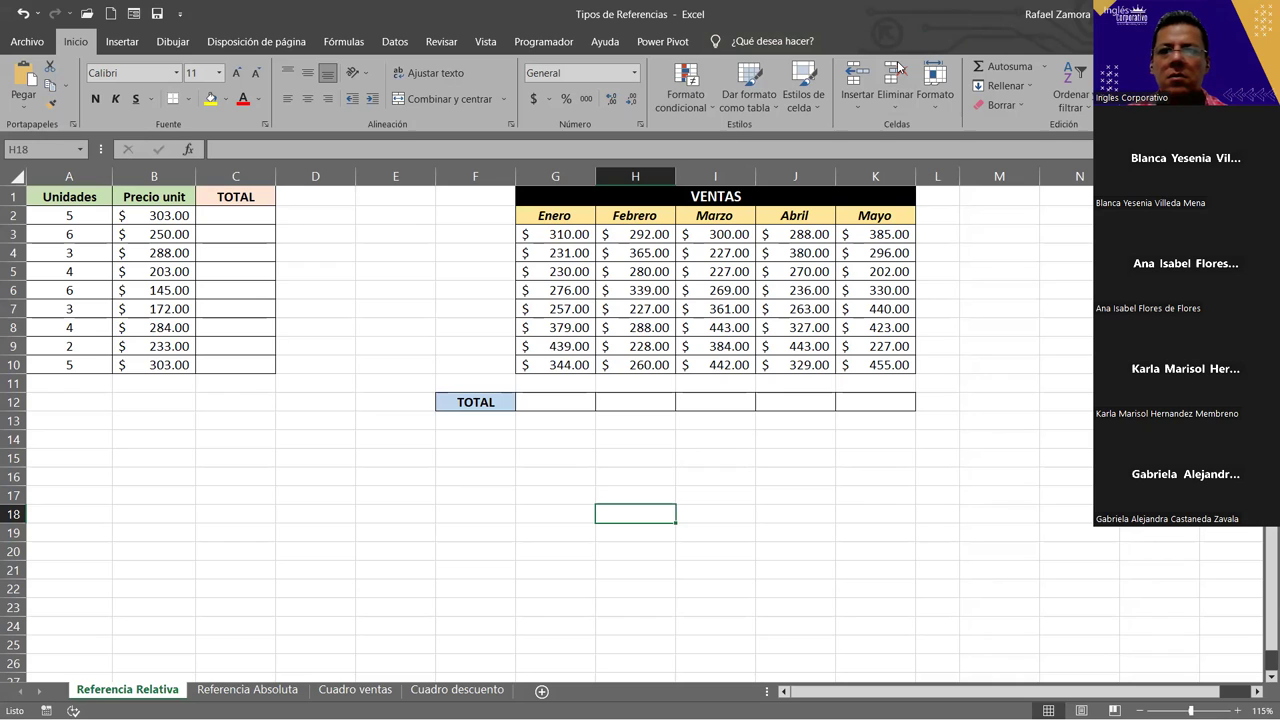
pyautogui.hotkey('alt', 'Tab')
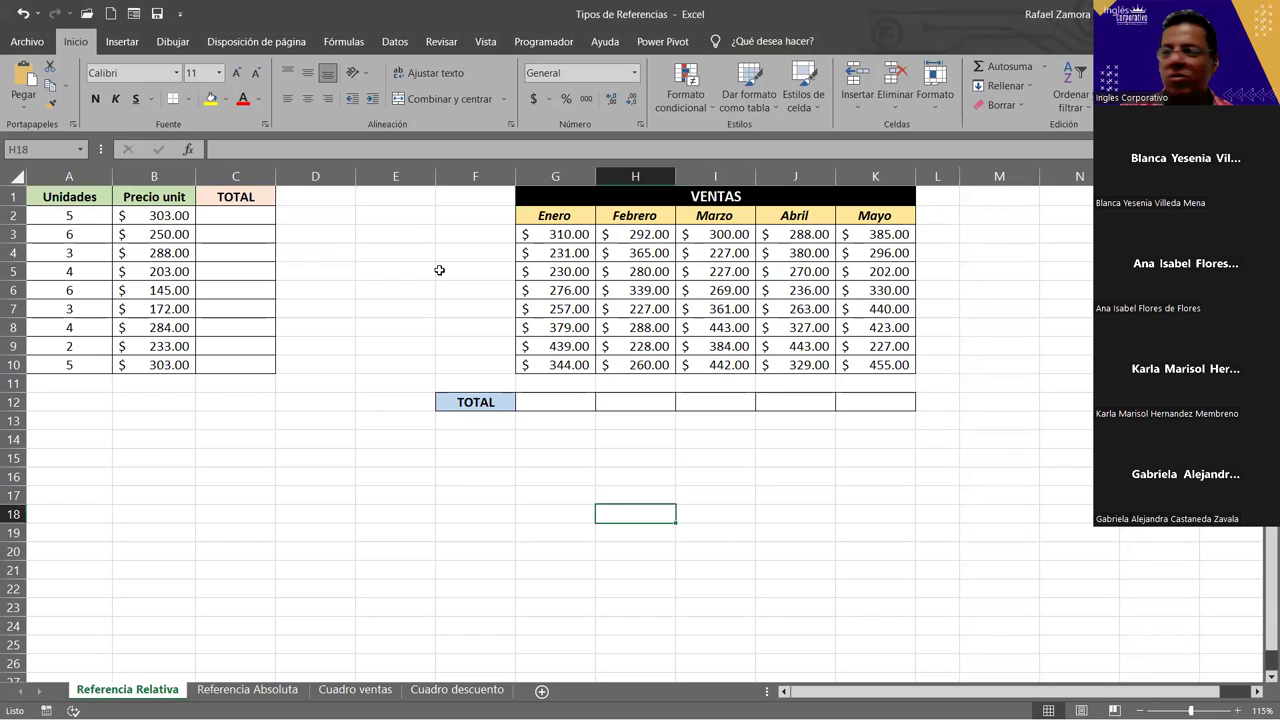
pyautogui.click(240, 455)
pyautogui.click(576, 516)
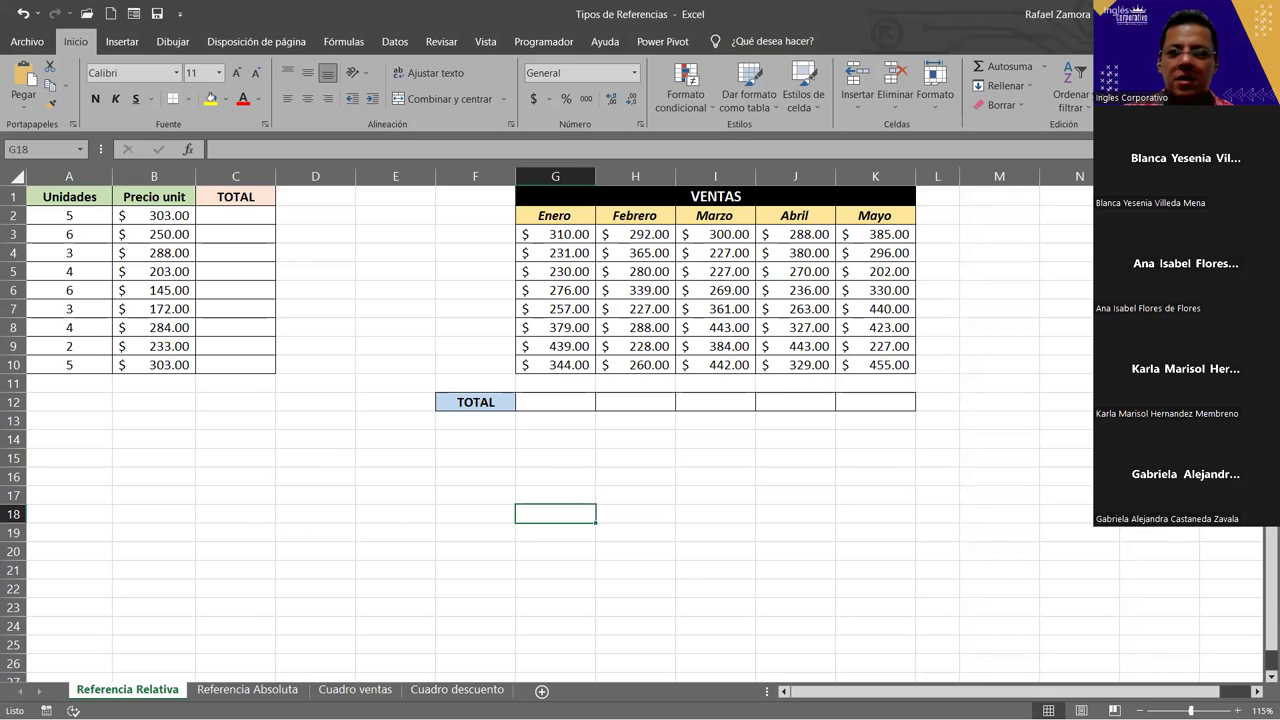
pyautogui.click(475, 532)
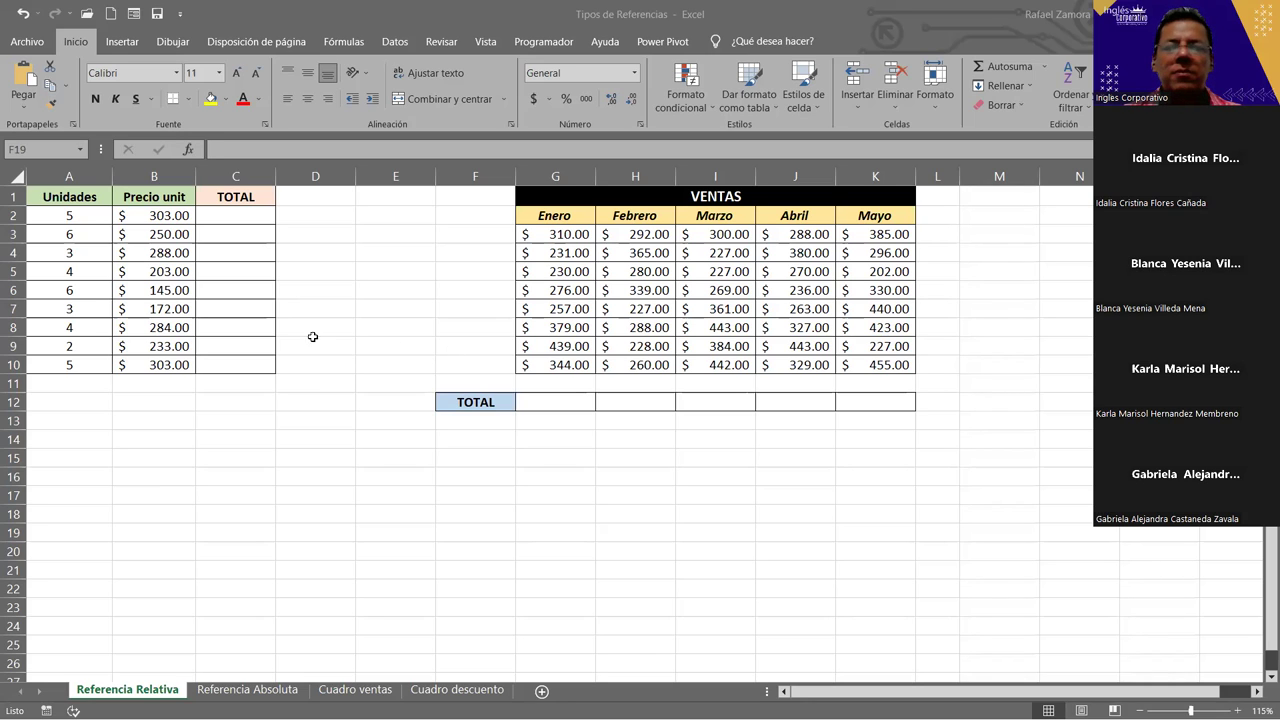
pyautogui.hotkey('alt', 'Tab')
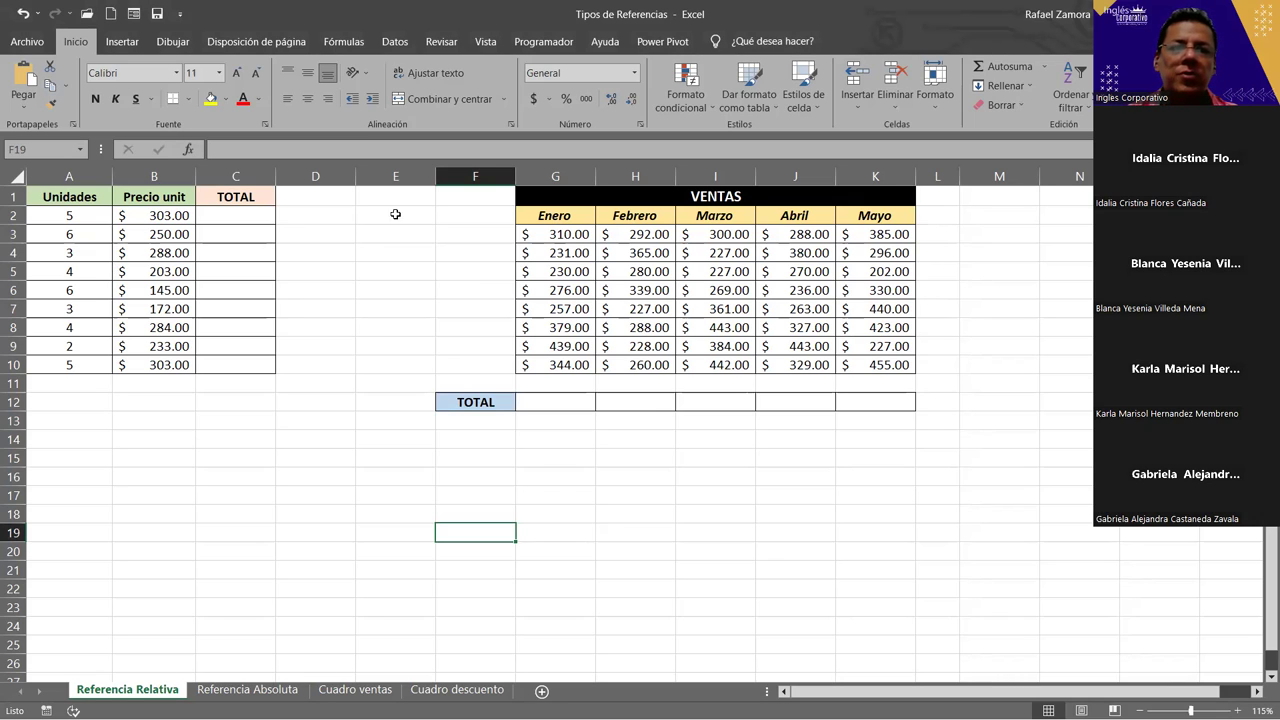
# Enter an equals sign in C2, under TOTAL, to start its formula
pyautogui.click(253, 213)
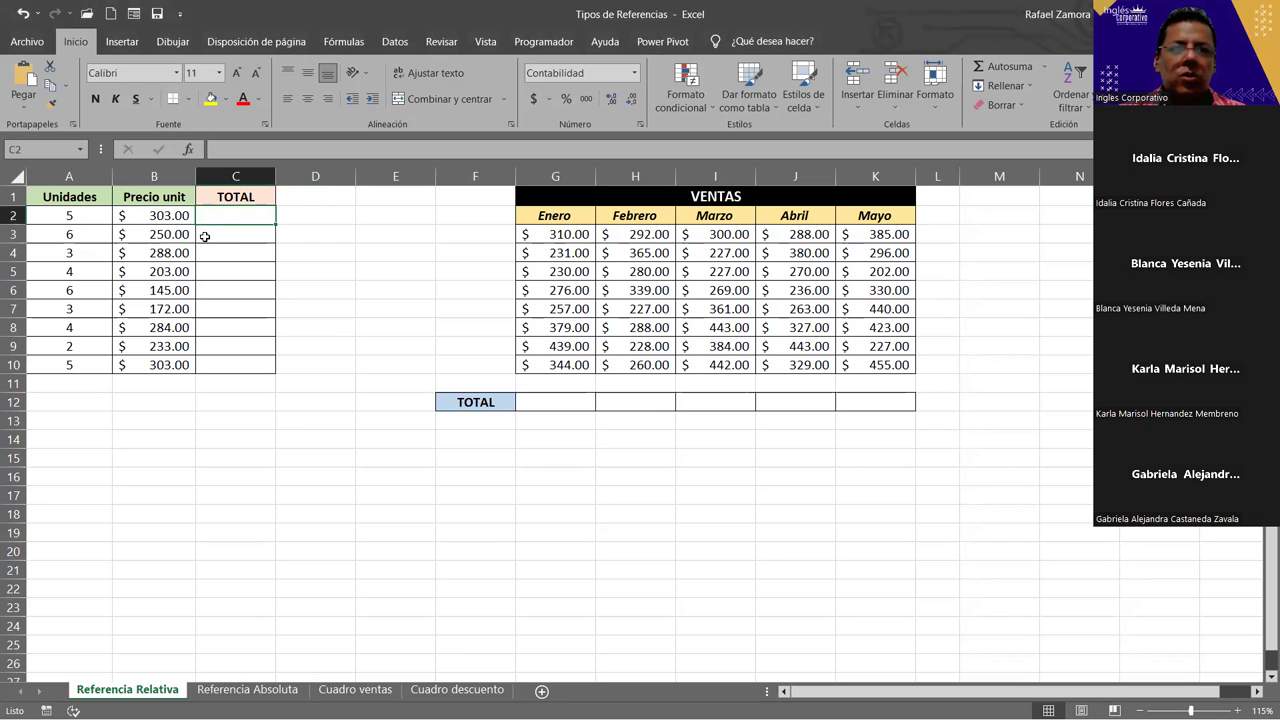
pyautogui.write('=')
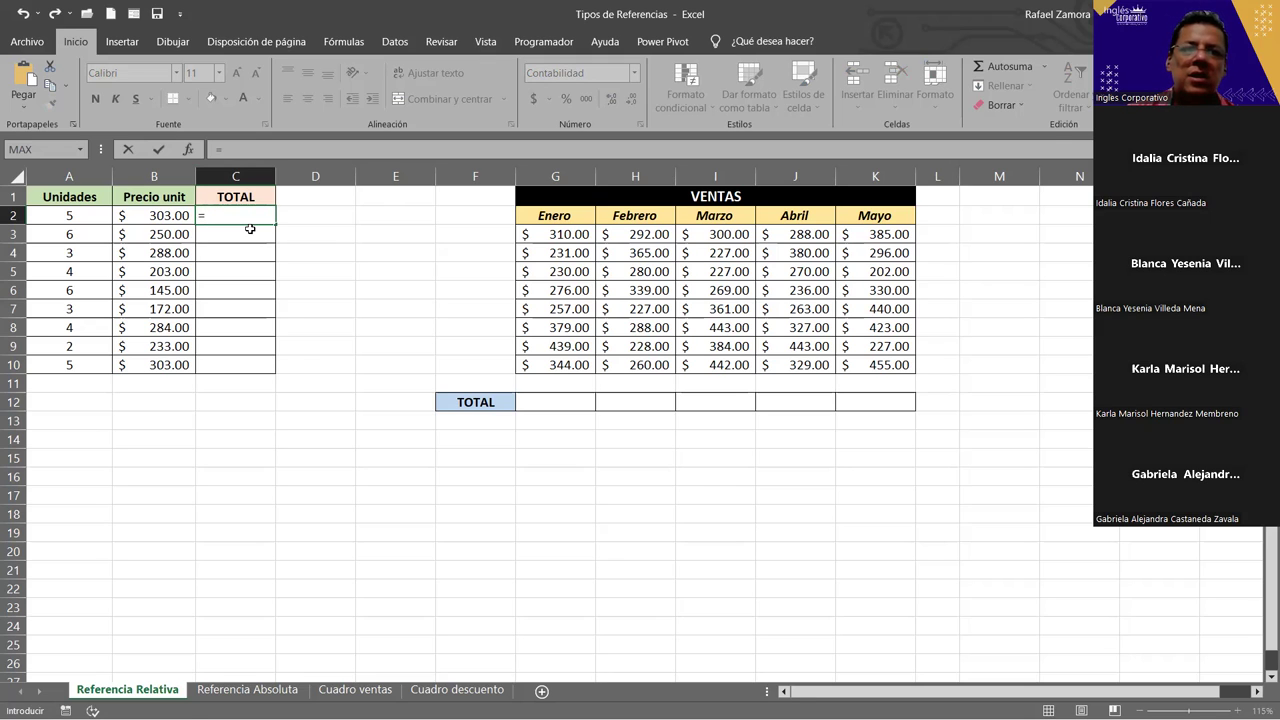
# Complete the C2 formula as =A2*B2, multiplying Unidades by Precio unit
pyautogui.click(103, 212)
pyautogui.write('*')
pyautogui.click(157, 218)
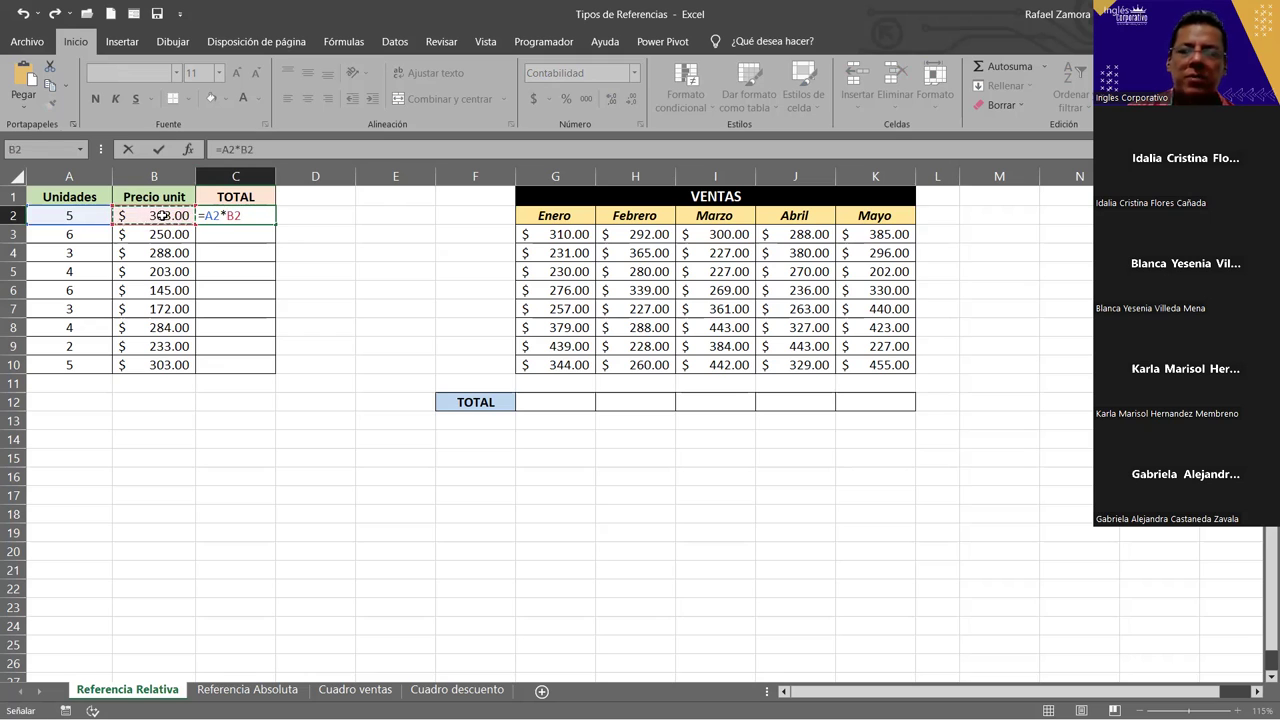
pyautogui.press('Return')
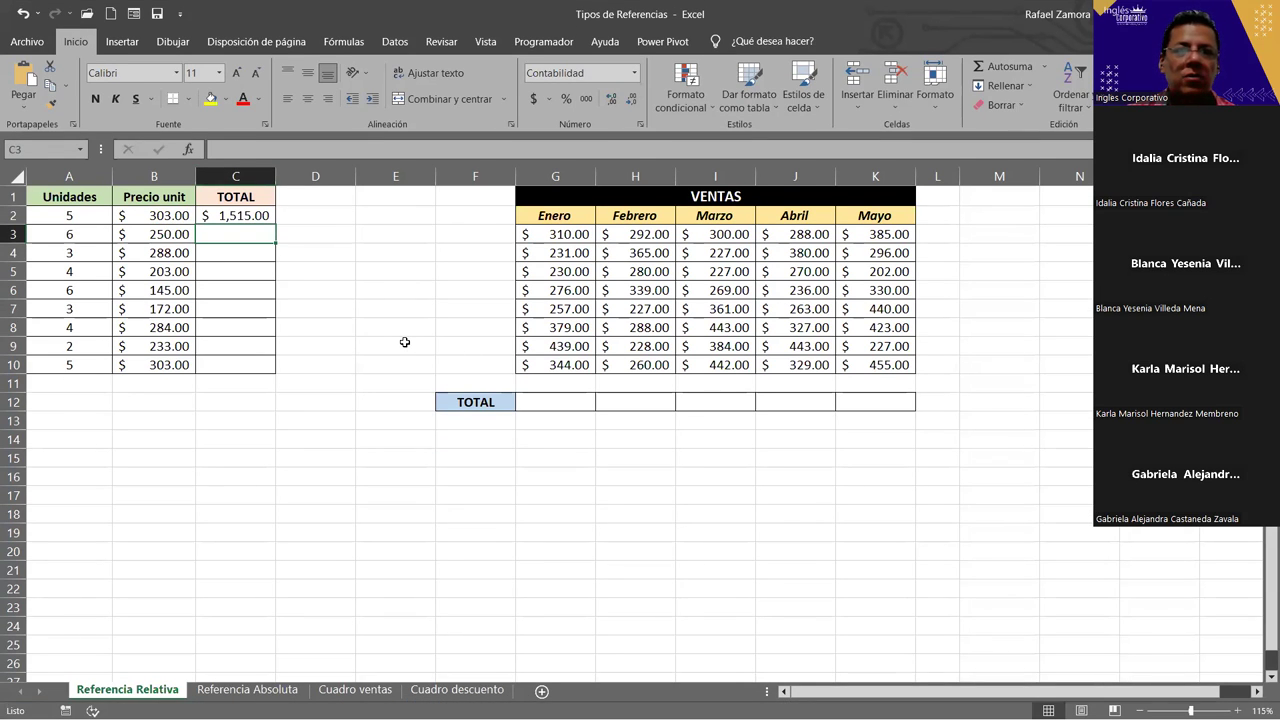
# Copy the C2 formula down the TOTAL column through C10
pyautogui.click(262, 216)
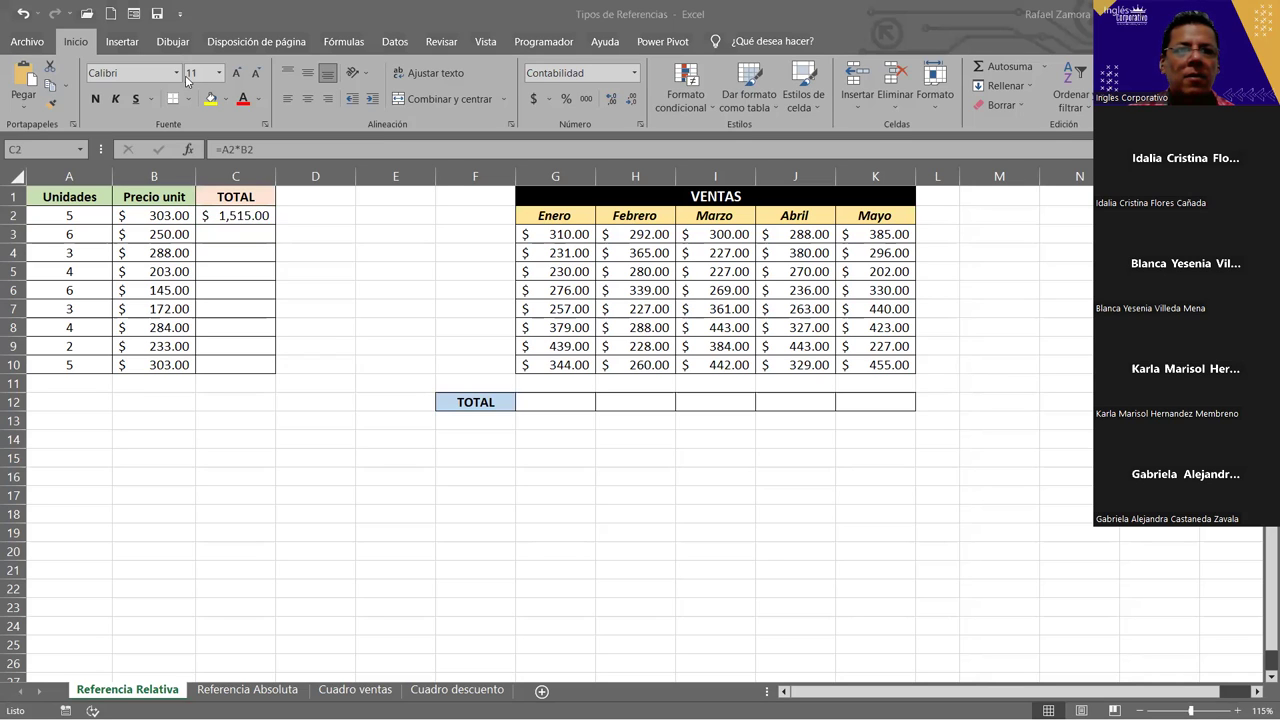
pyautogui.click(270, 214)
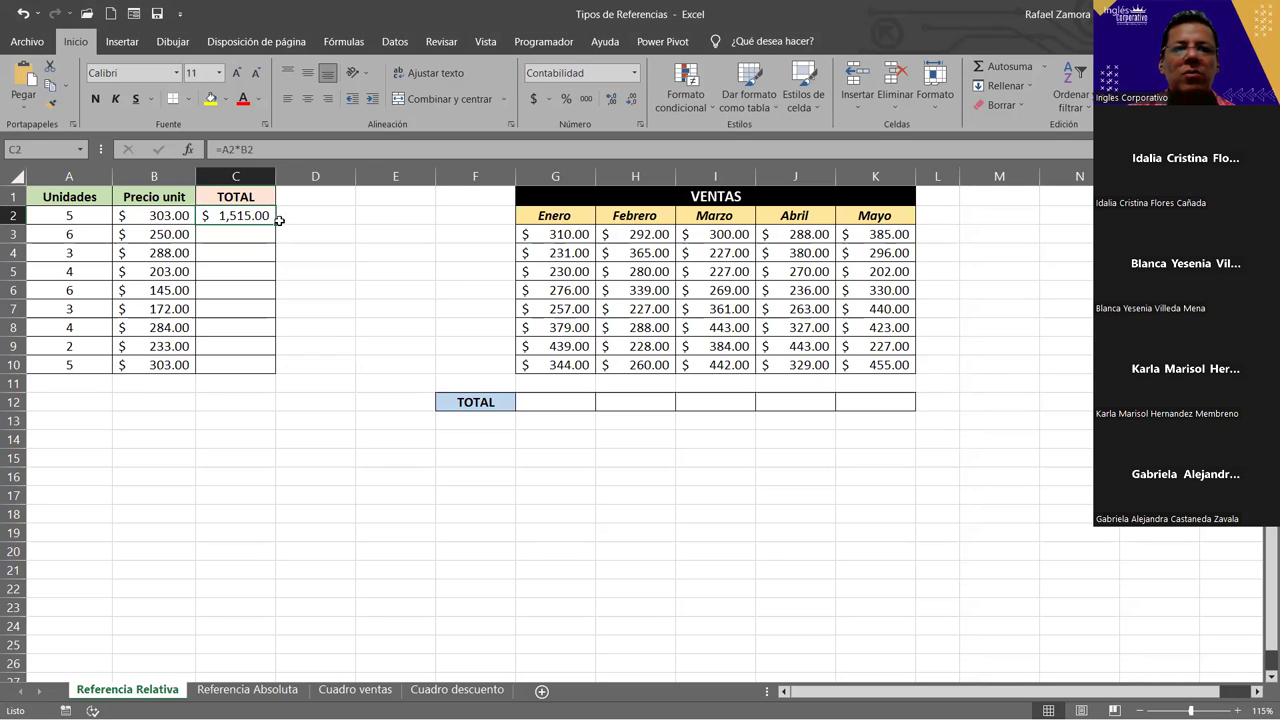
pyautogui.moveTo(275, 224); pyautogui.dragTo(280, 381)
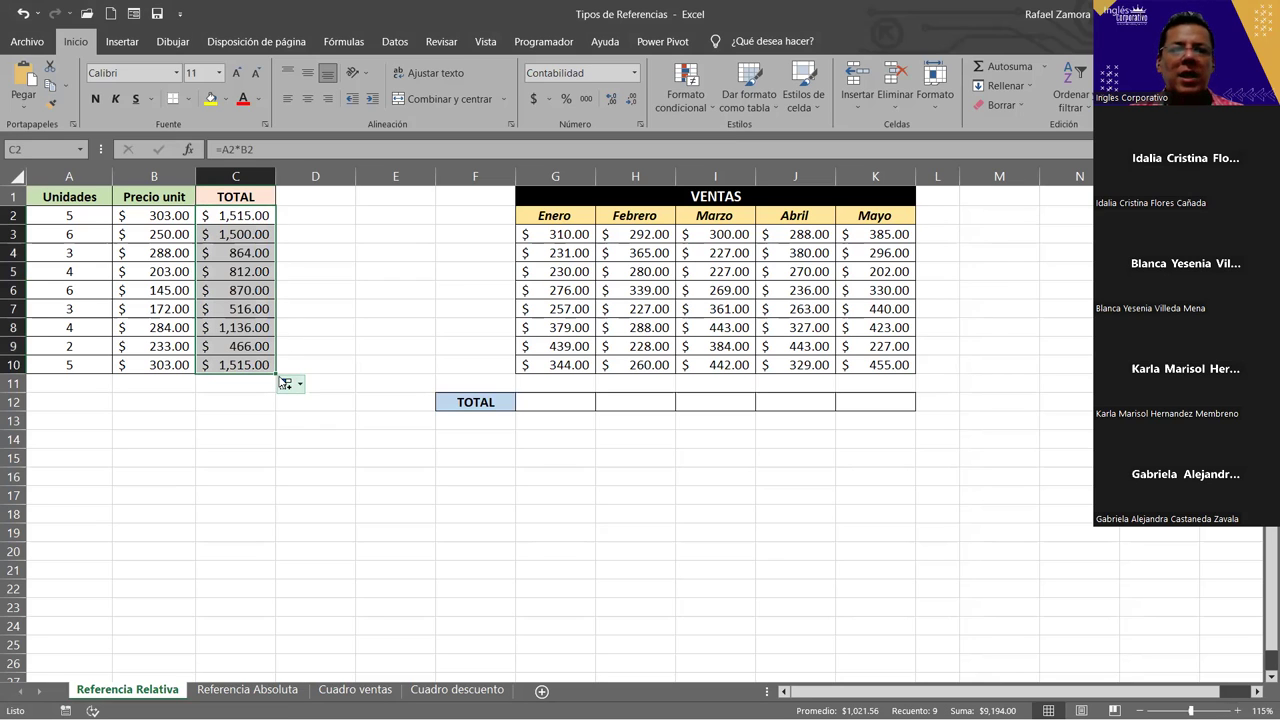
pyautogui.click(221, 217)
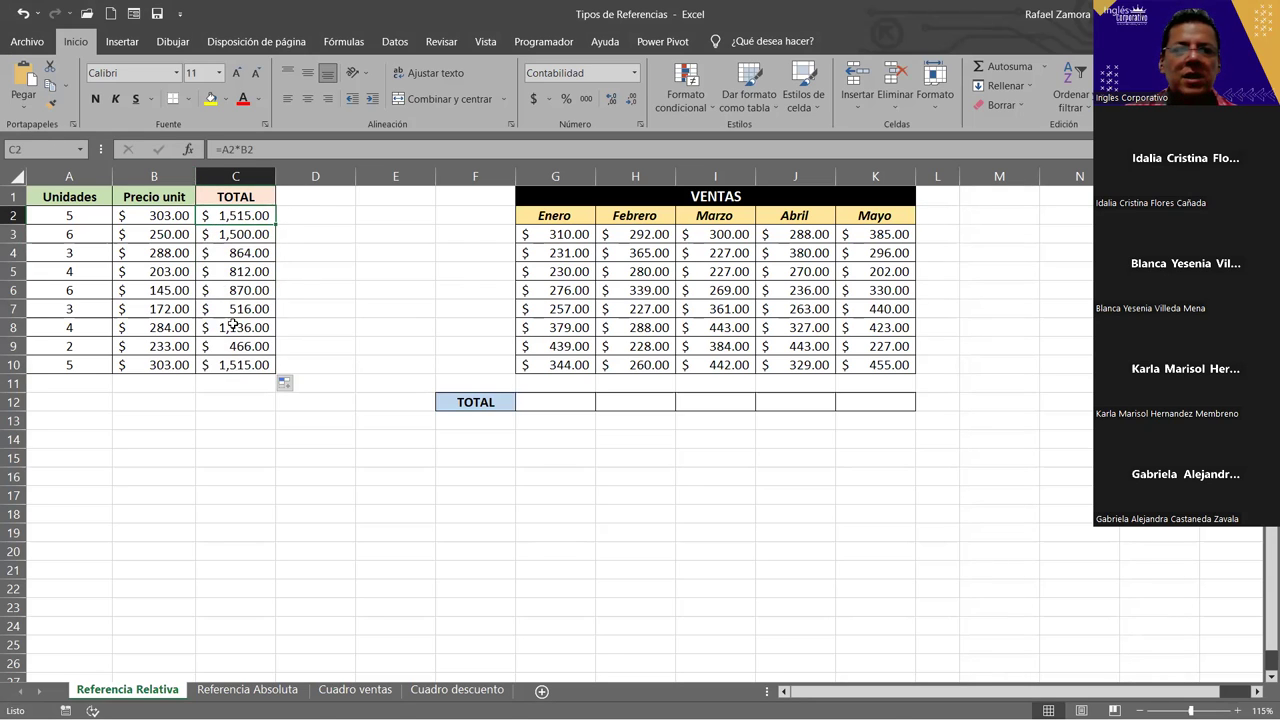
pyautogui.doubleClick(251, 215)
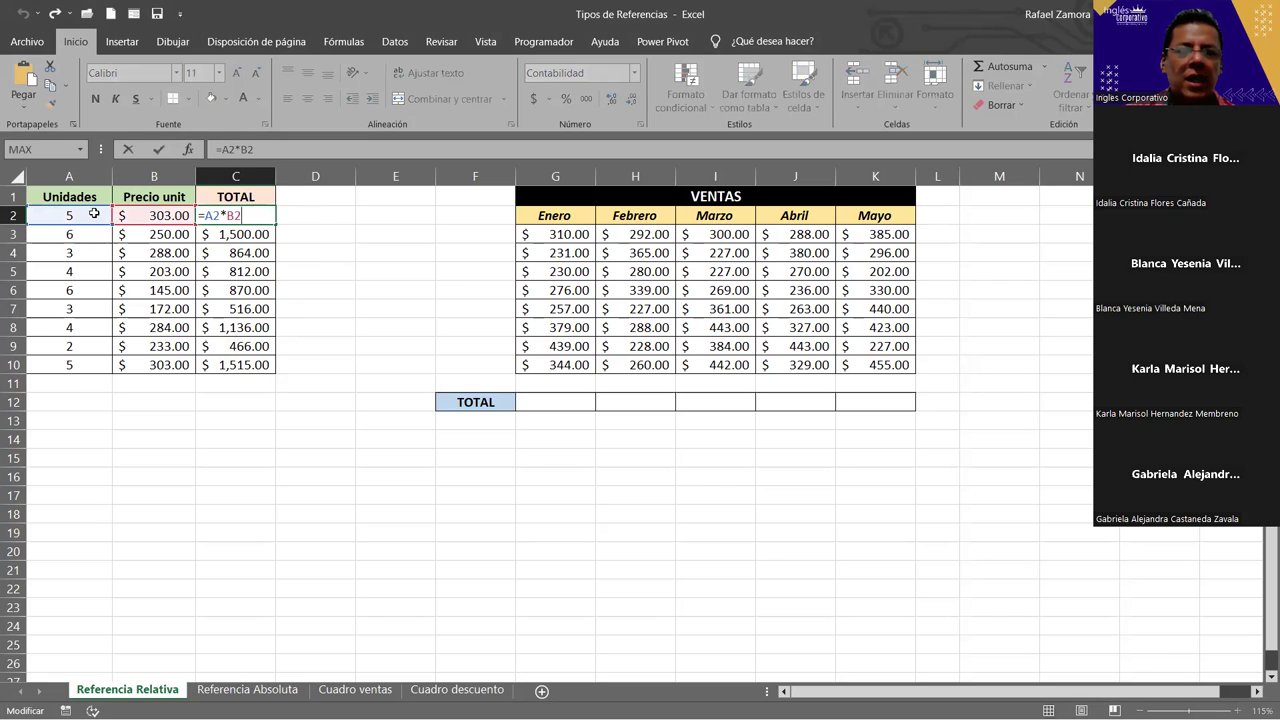
pyautogui.press('Return')
pyautogui.doubleClick(247, 234)
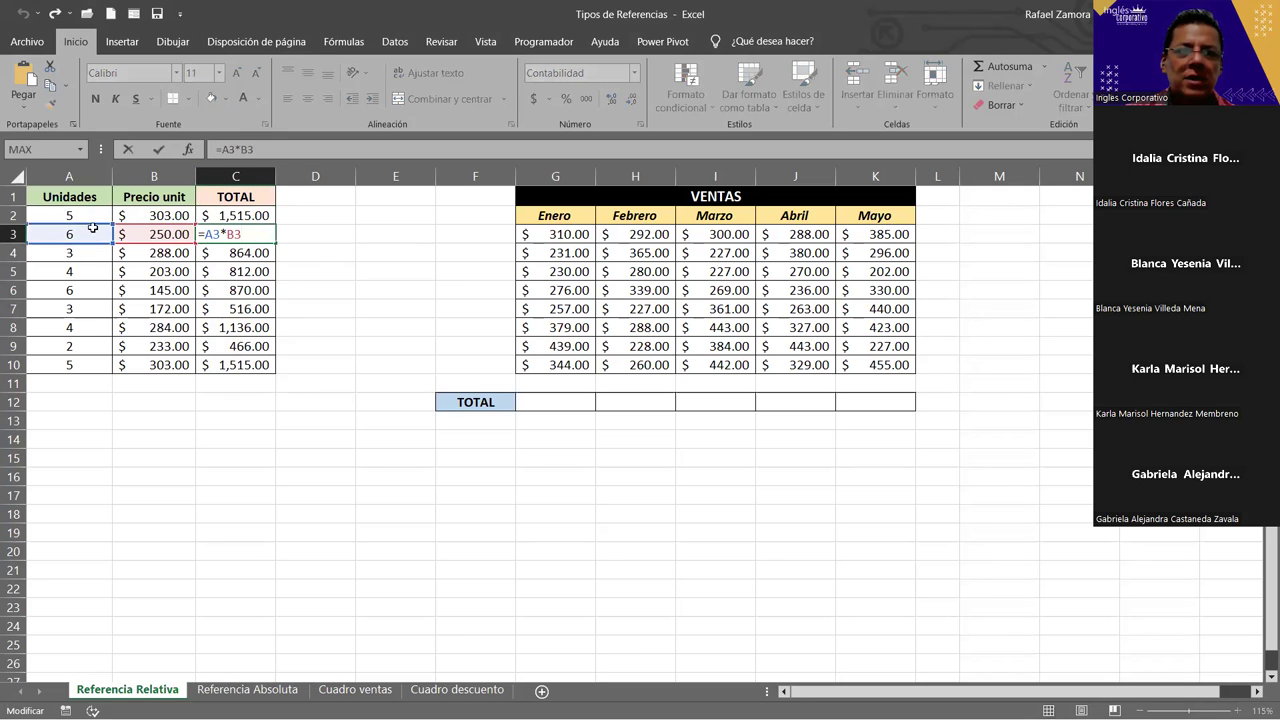
pyautogui.press('Return')
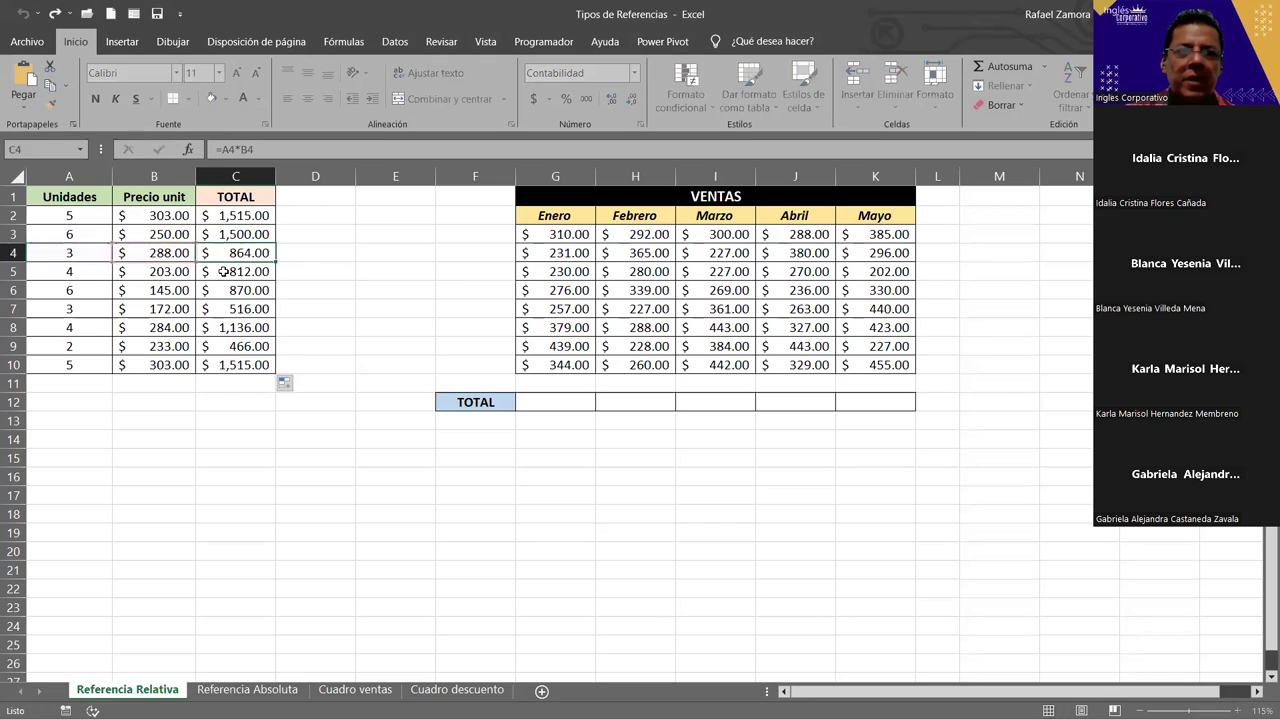
pyautogui.doubleClick(222, 271)
pyautogui.press('Return')
pyautogui.doubleClick(252, 289)
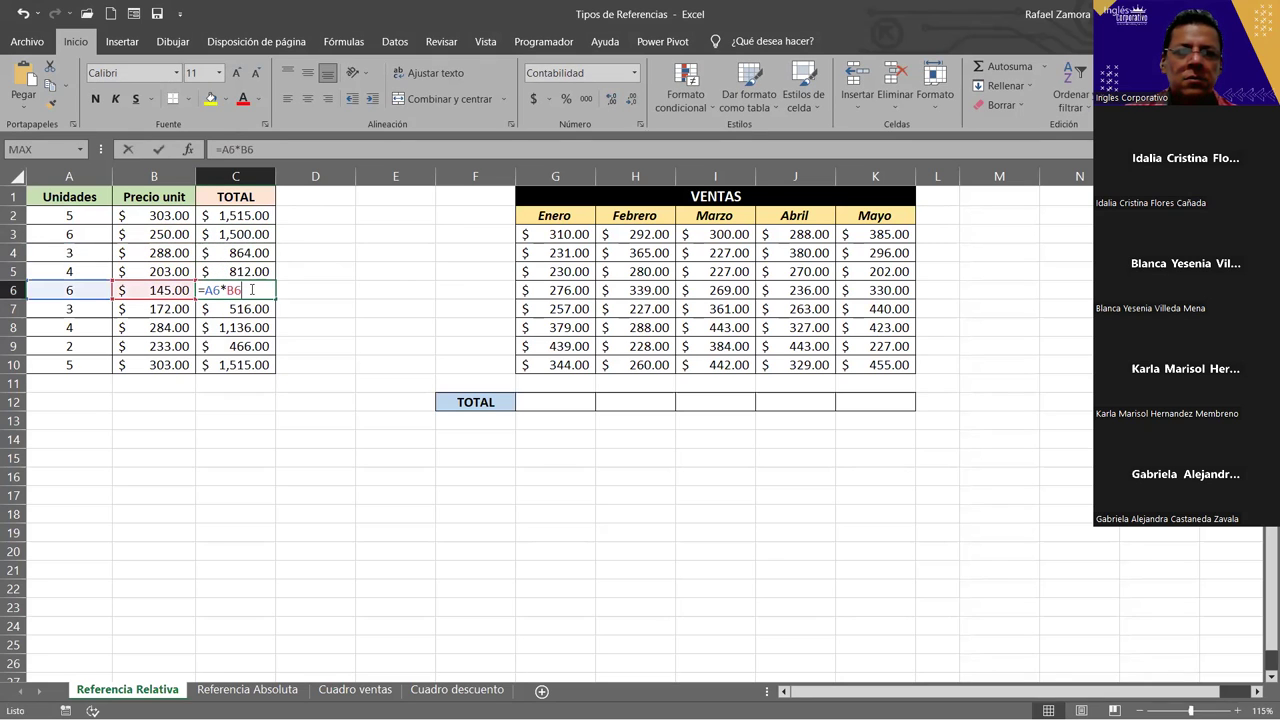
pyautogui.press('Return')
pyautogui.doubleClick(232, 309)
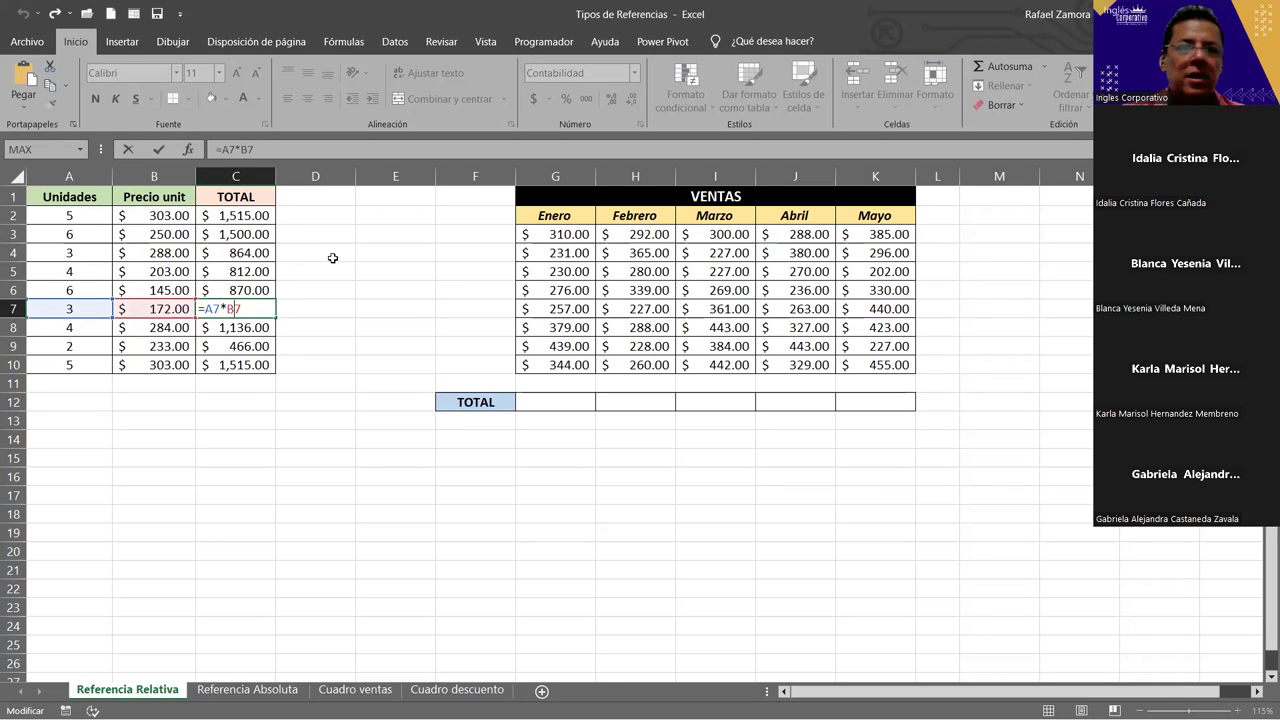
pyautogui.hotkey('ctrl', 'Return')
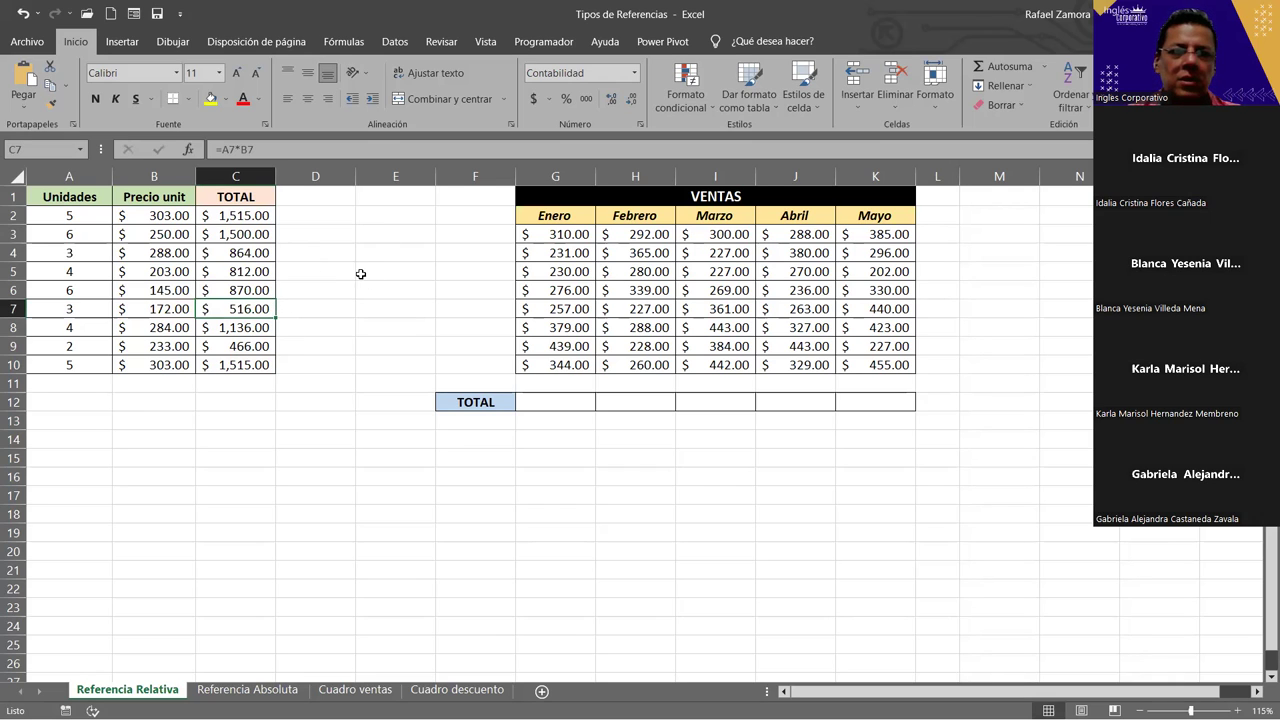
pyautogui.doubleClick(255, 217)
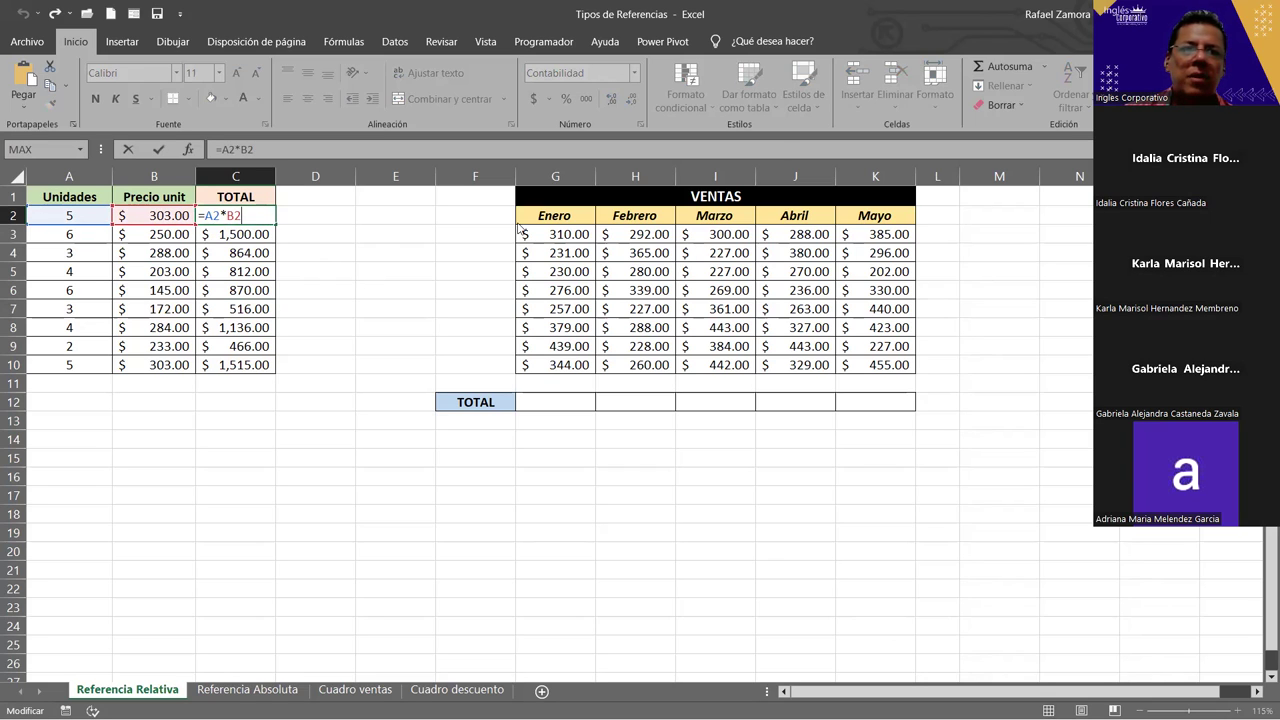
pyautogui.doubleClick(238, 253)
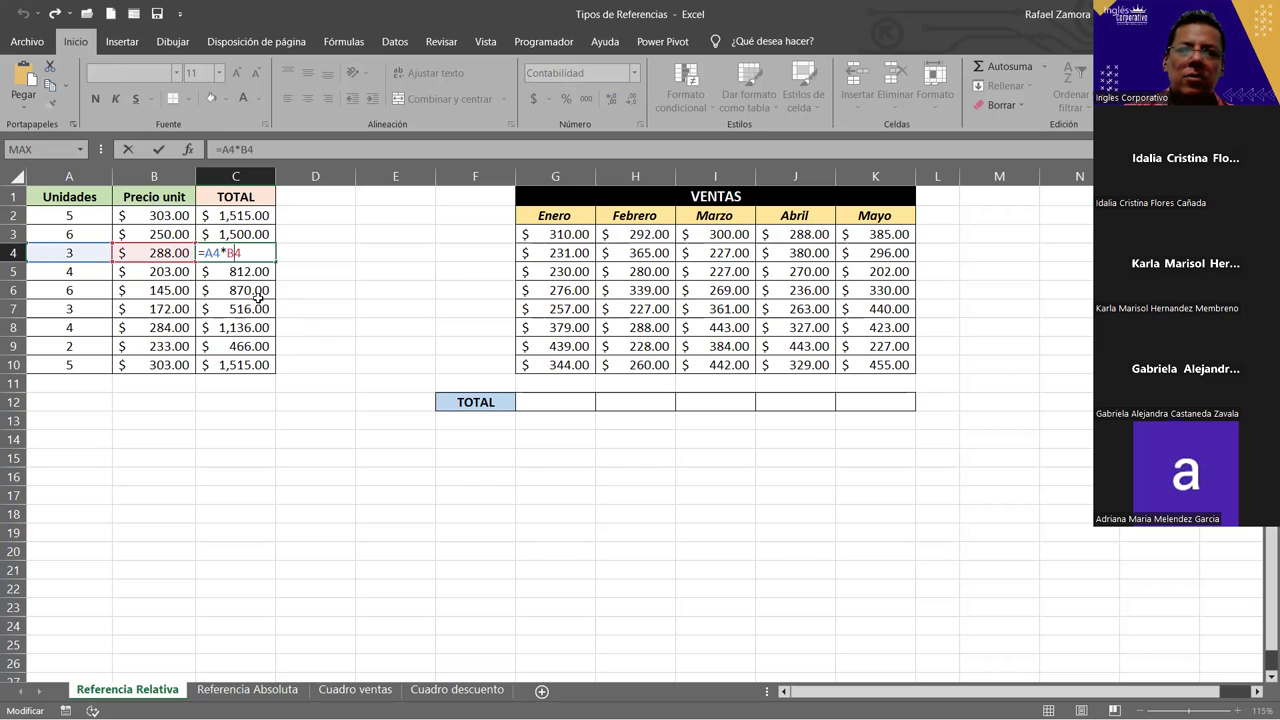
pyautogui.click(258, 308)
pyautogui.doubleClick(258, 308)
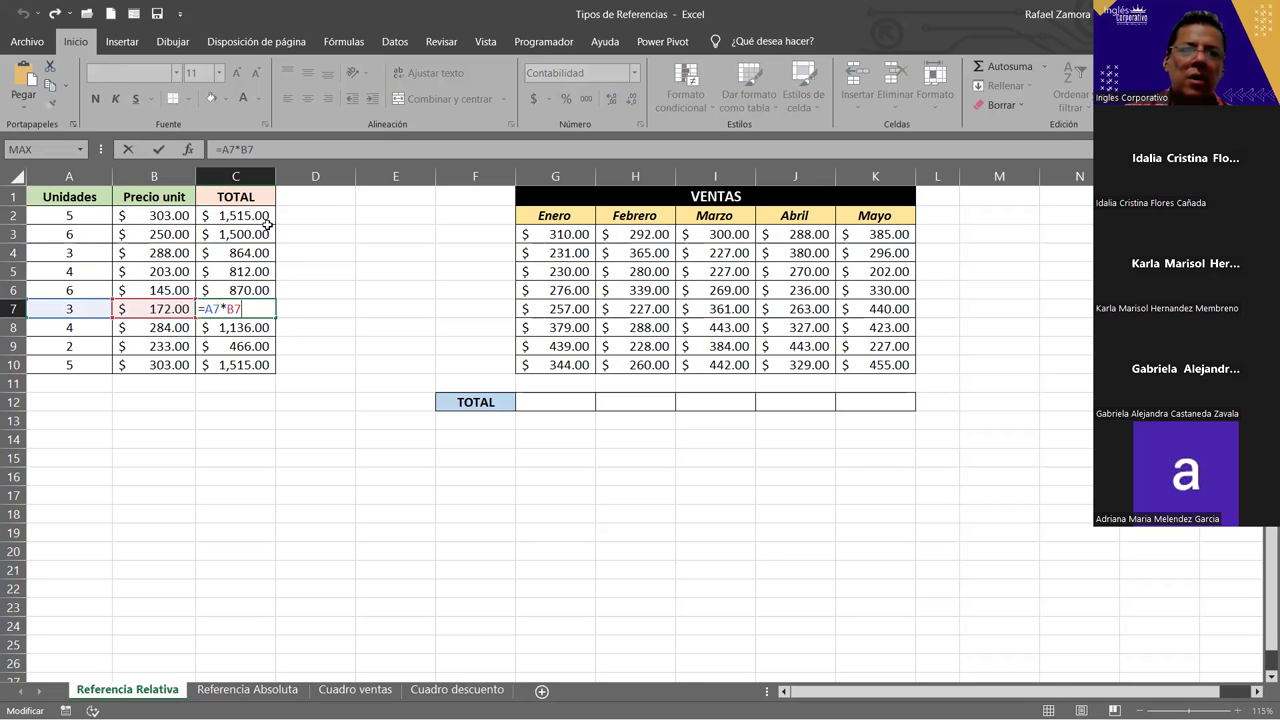
pyautogui.doubleClick(252, 364)
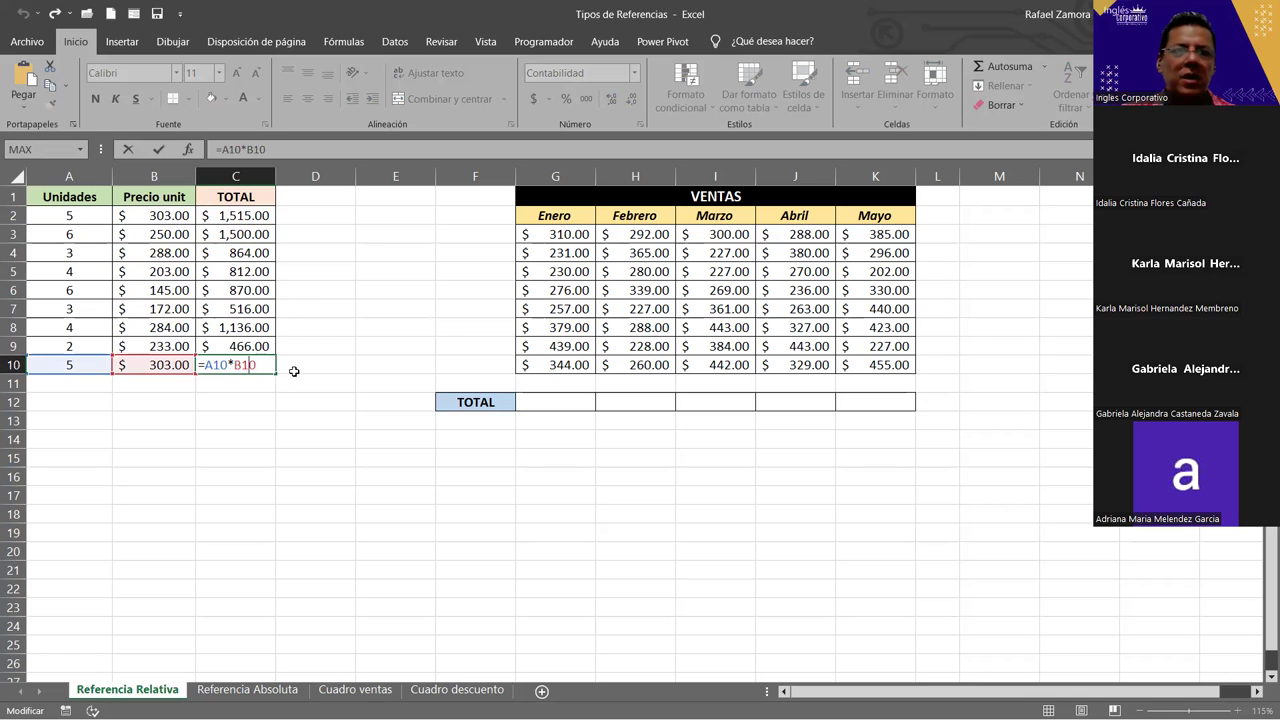
pyautogui.click(294, 371)
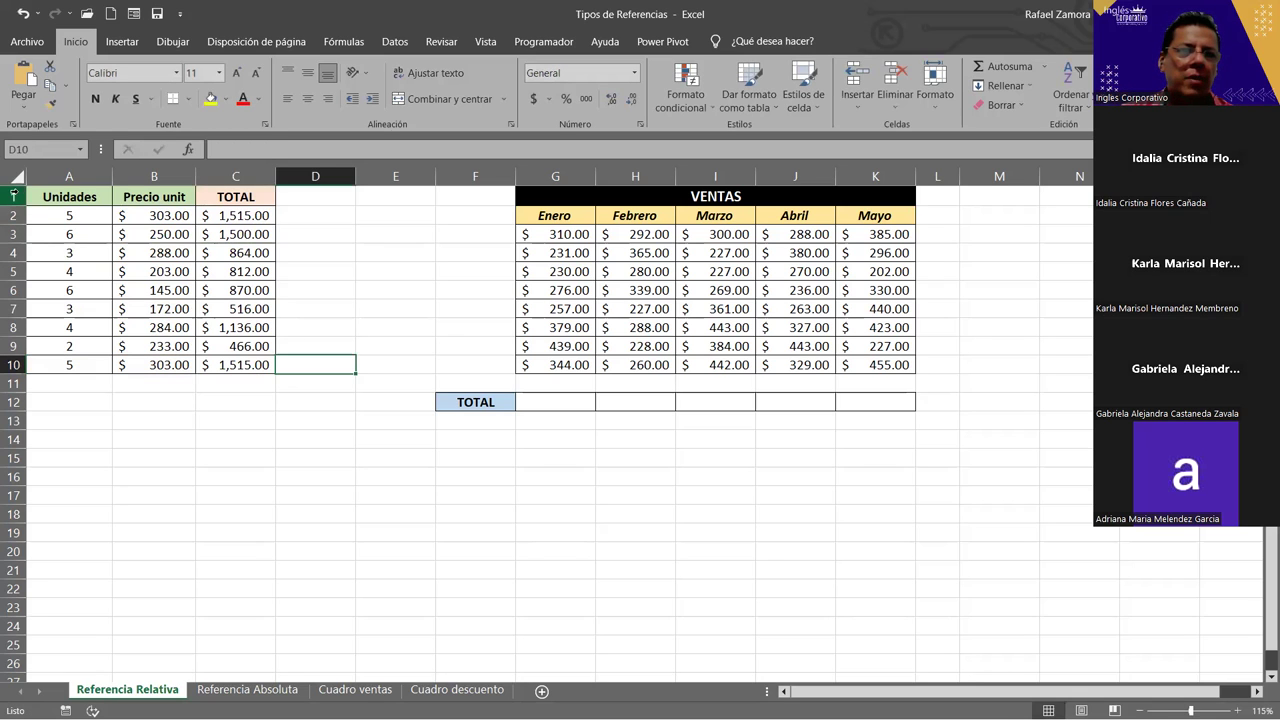
pyautogui.click(13, 194)
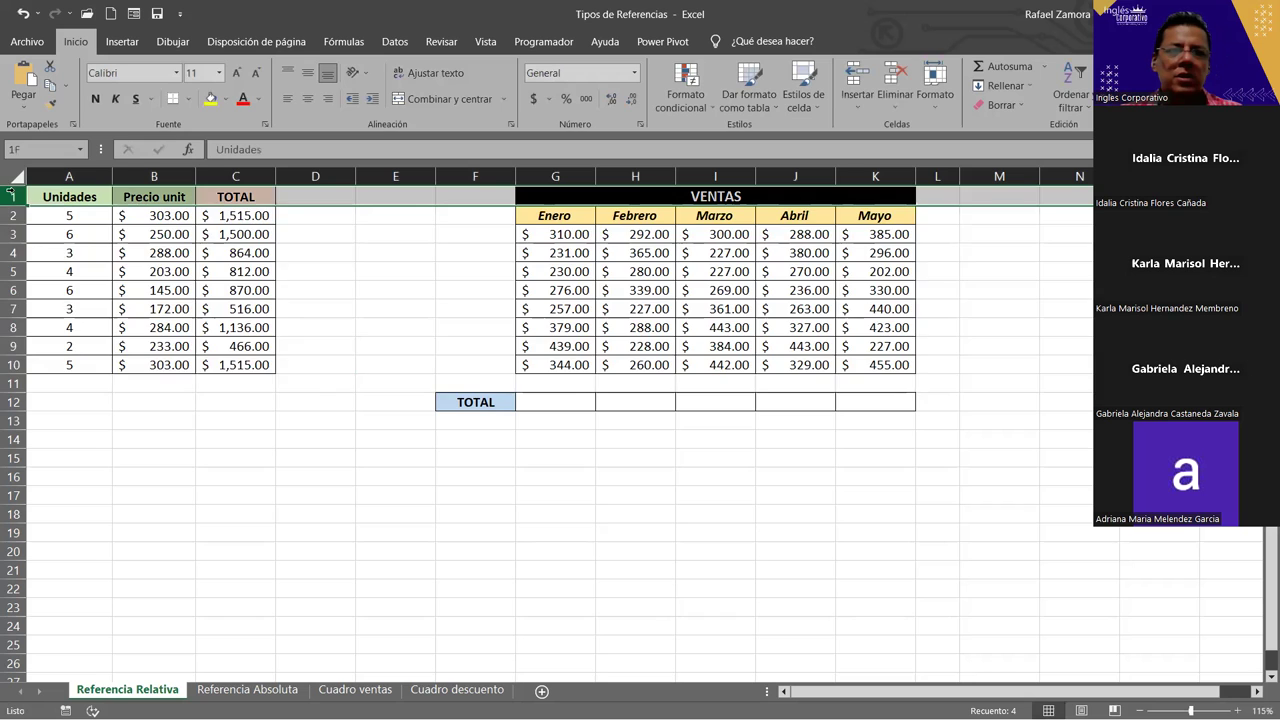
pyautogui.moveTo(12, 193); pyautogui.dragTo(13, 364)
pyautogui.click(265, 175)
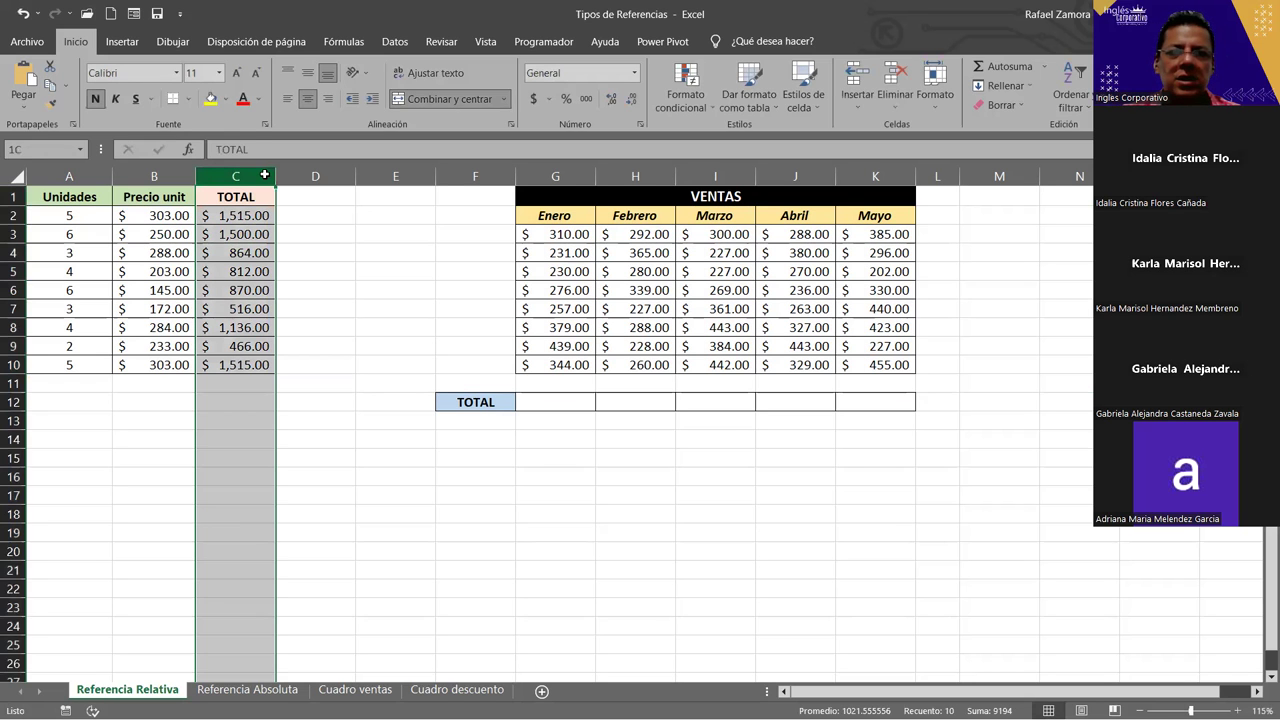
pyautogui.click(315, 513)
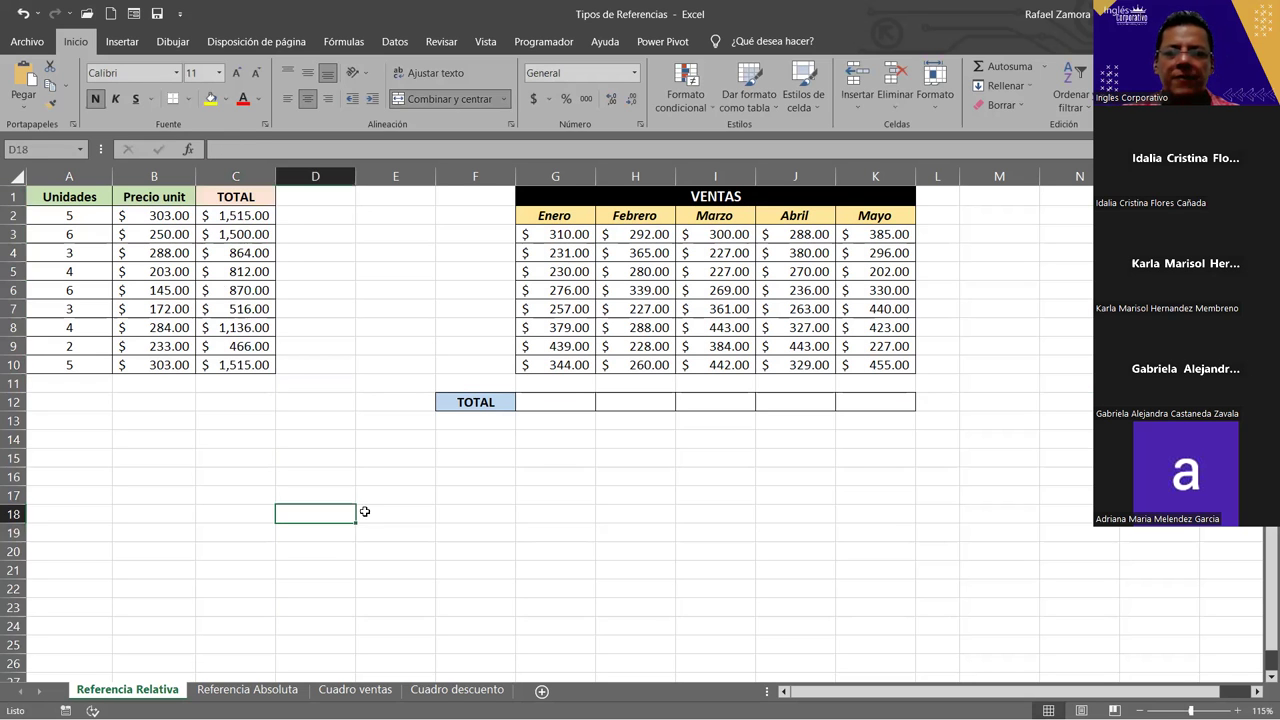
# Enter =SUMA(G3:G10) in G12 so the Enero total shows $2,466.00
pyautogui.click(570, 408)
pyautogui.write('=')
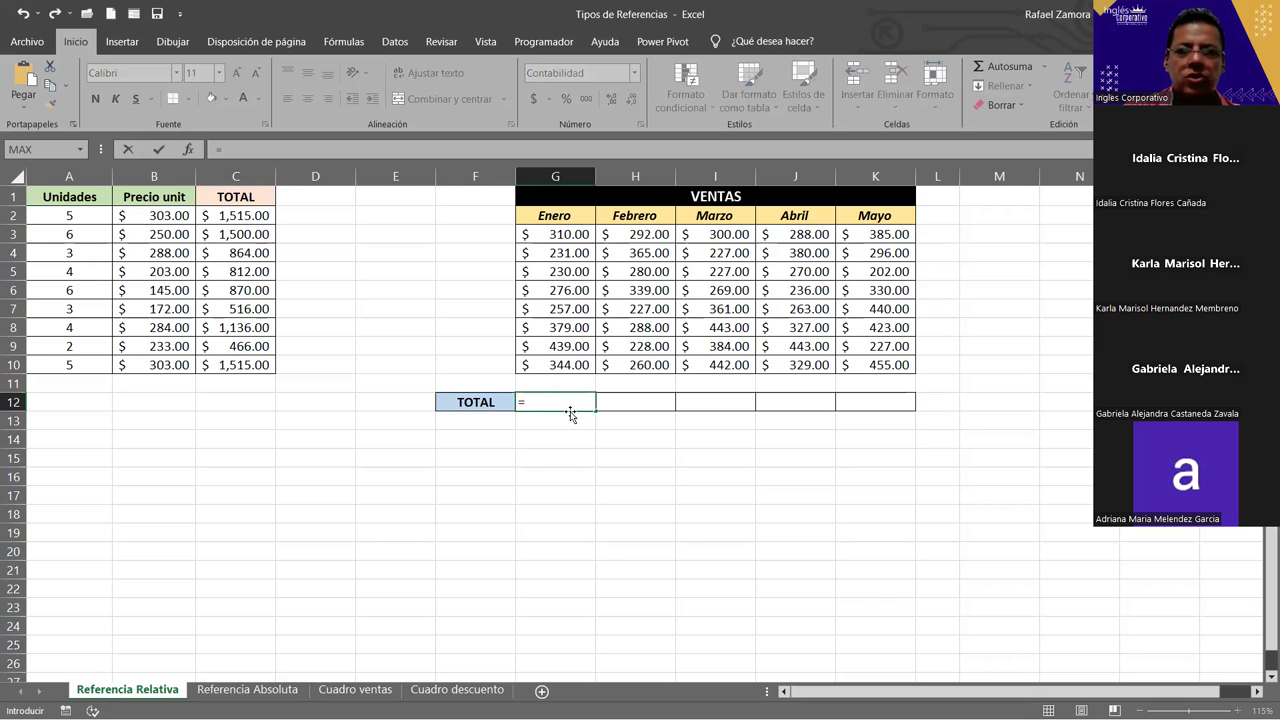
pyautogui.write('suma')
pyautogui.press('Tab')
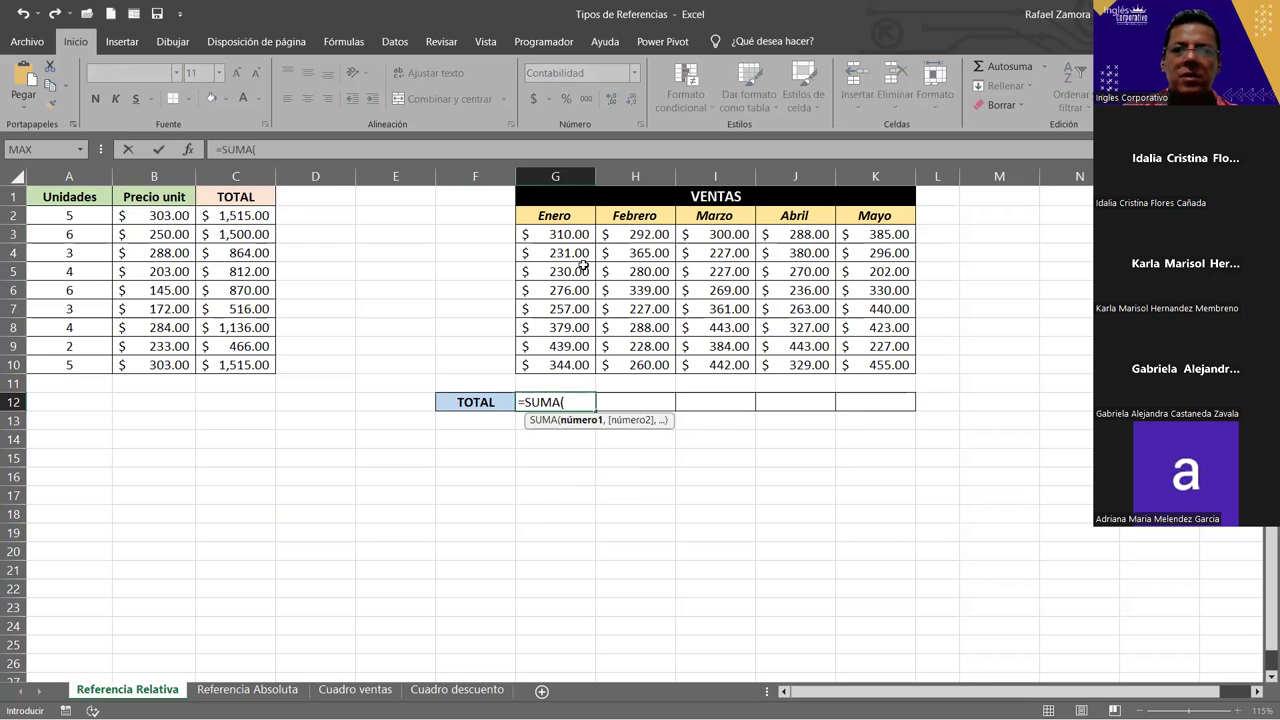
pyautogui.click(577, 238)
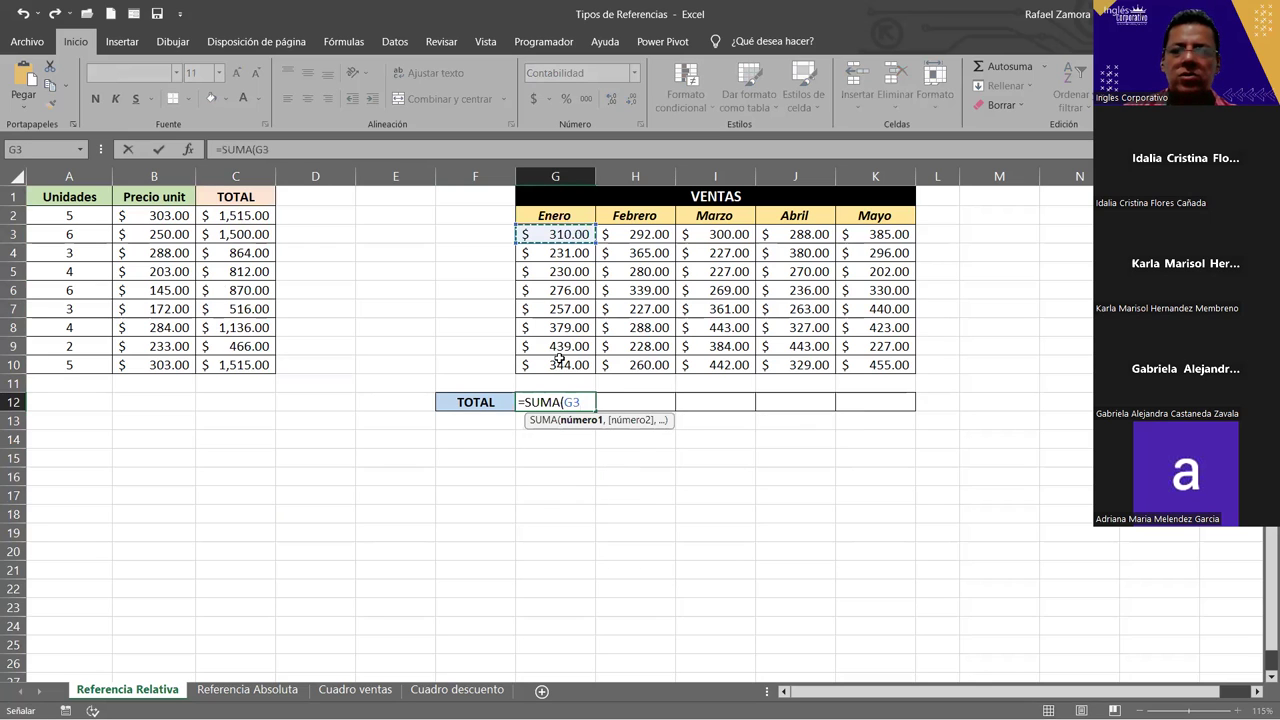
pyautogui.moveTo(563, 348); pyautogui.dragTo(557, 363)
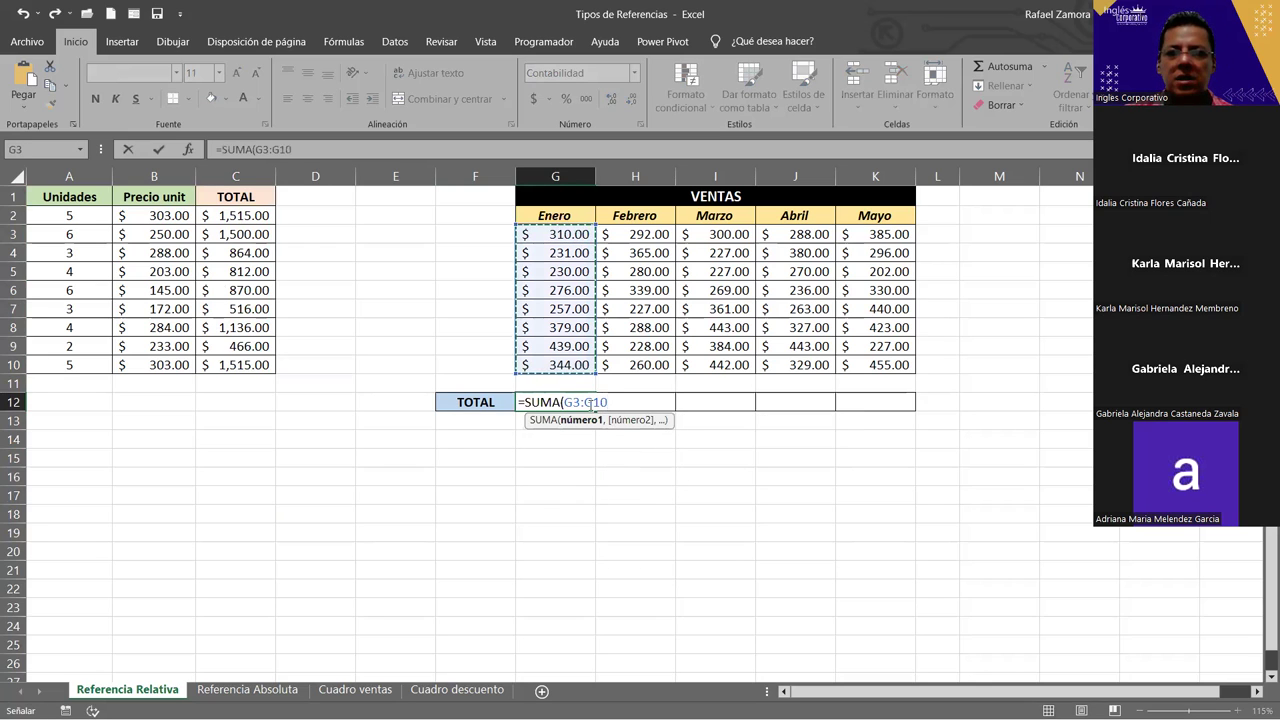
pyautogui.click(581, 404)
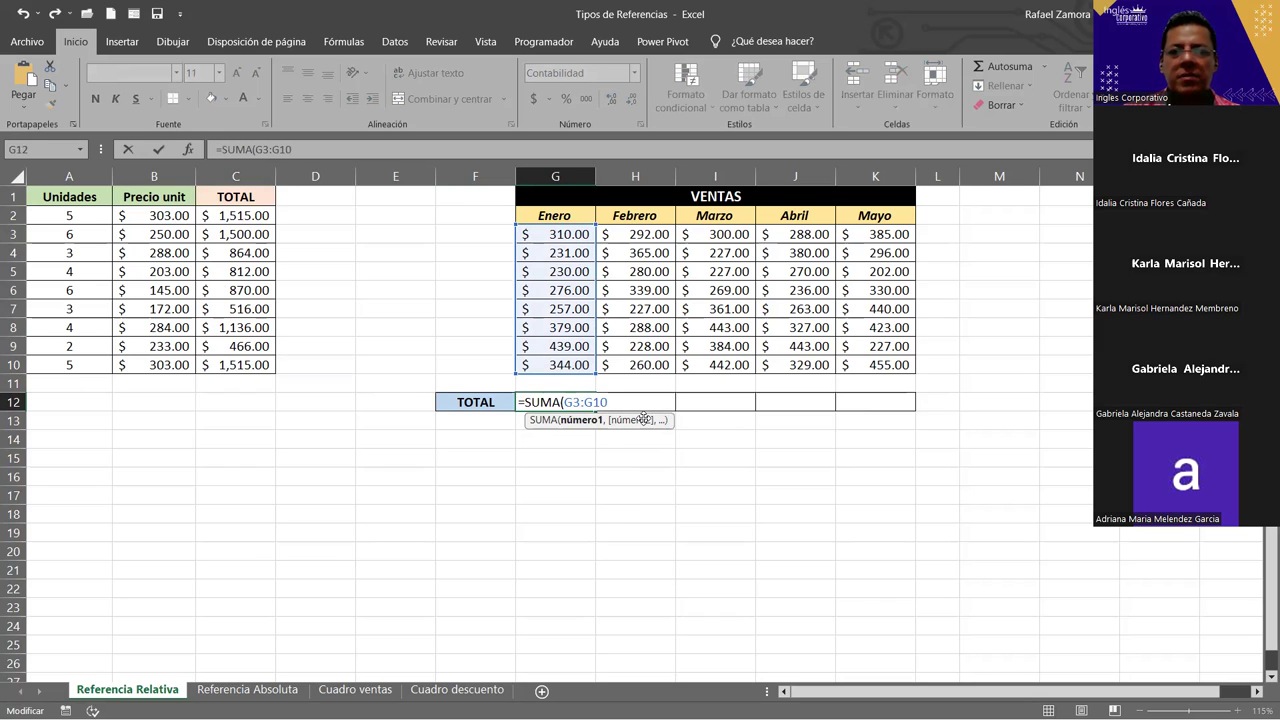
pyautogui.write(')')
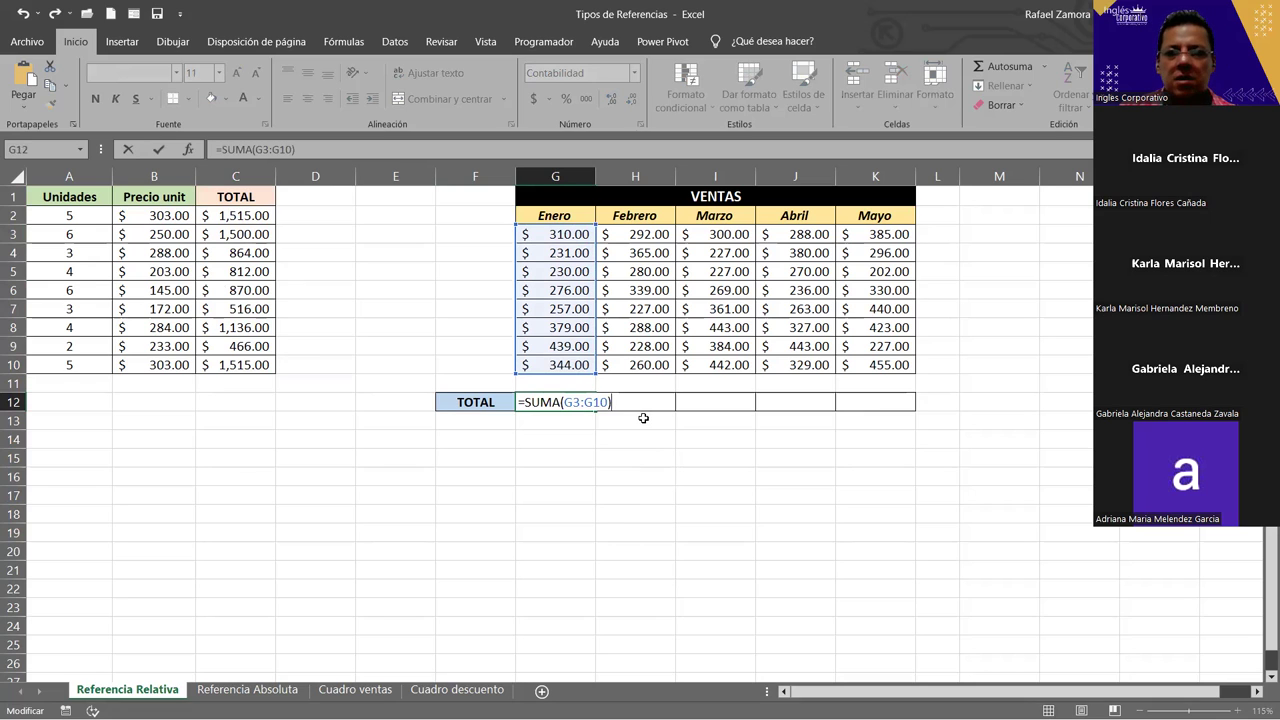
pyautogui.press('Return')
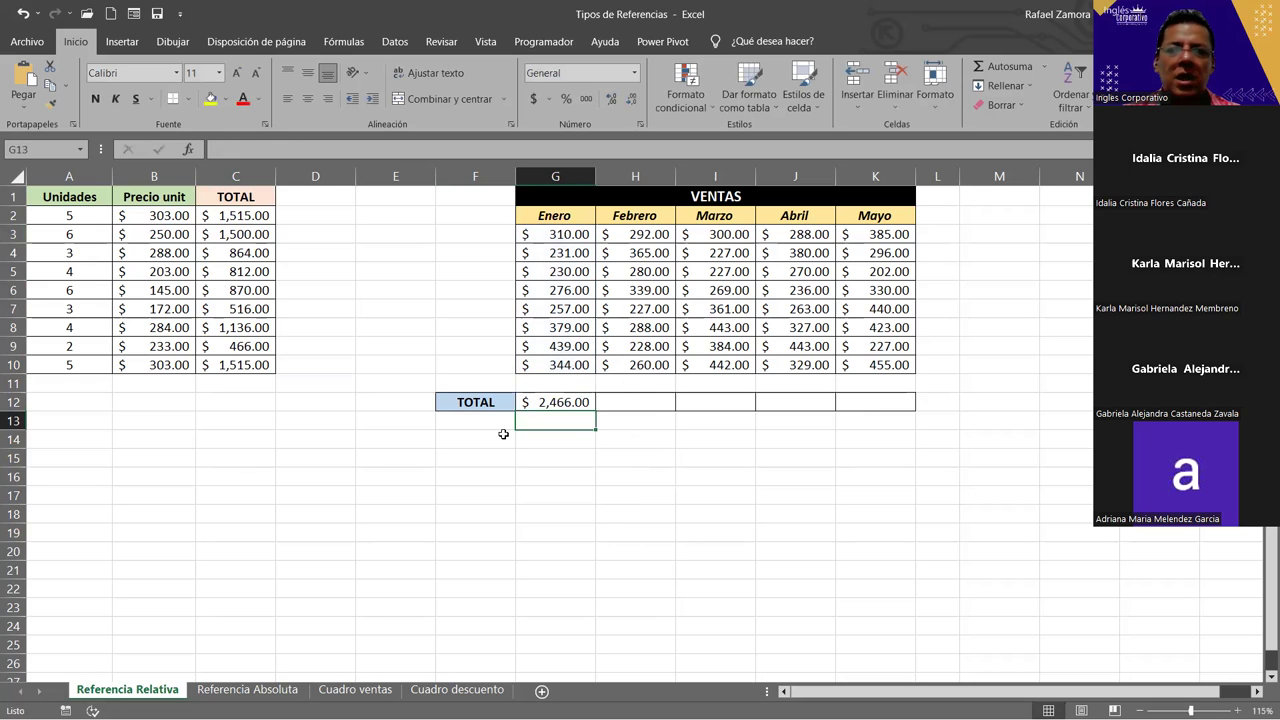
# Copy the G12 SUMA total across H12:K12, giving $2,279.00, $2,653.00, $2,536.00 and $2,758.00
pyautogui.click(581, 402)
pyautogui.moveTo(592, 408); pyautogui.dragTo(895, 439)
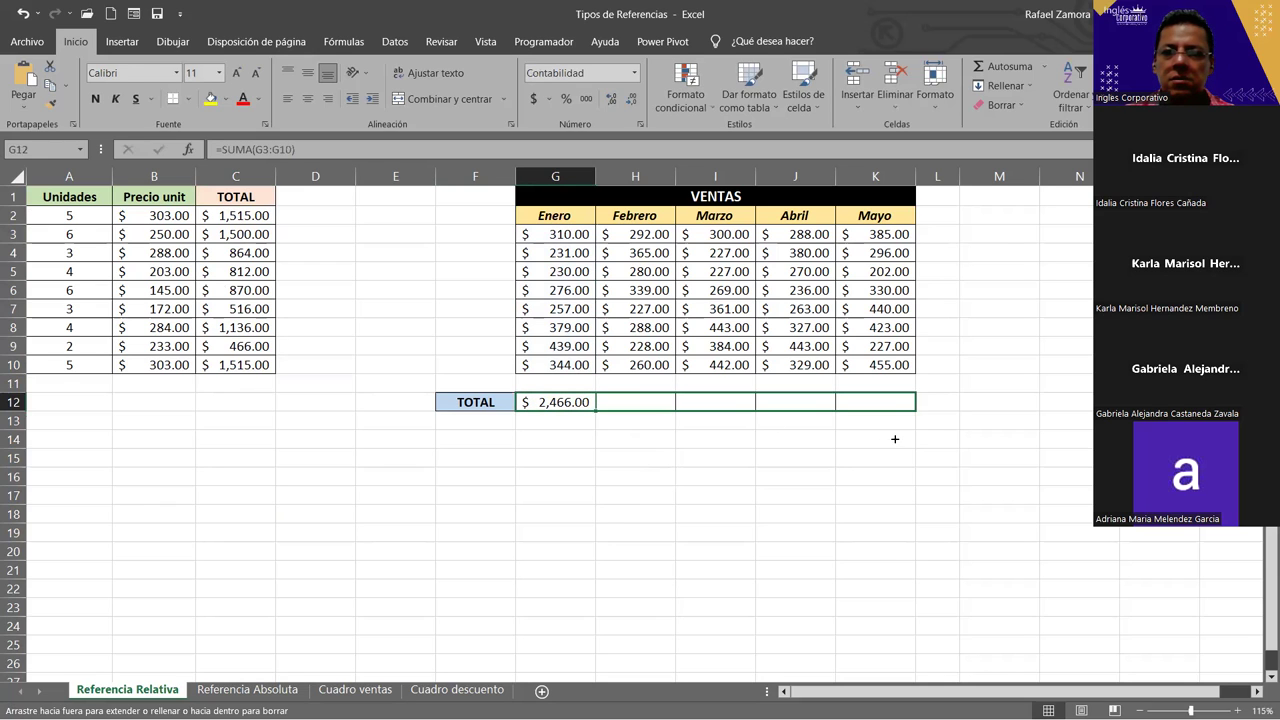
pyautogui.doubleClick(553, 402)
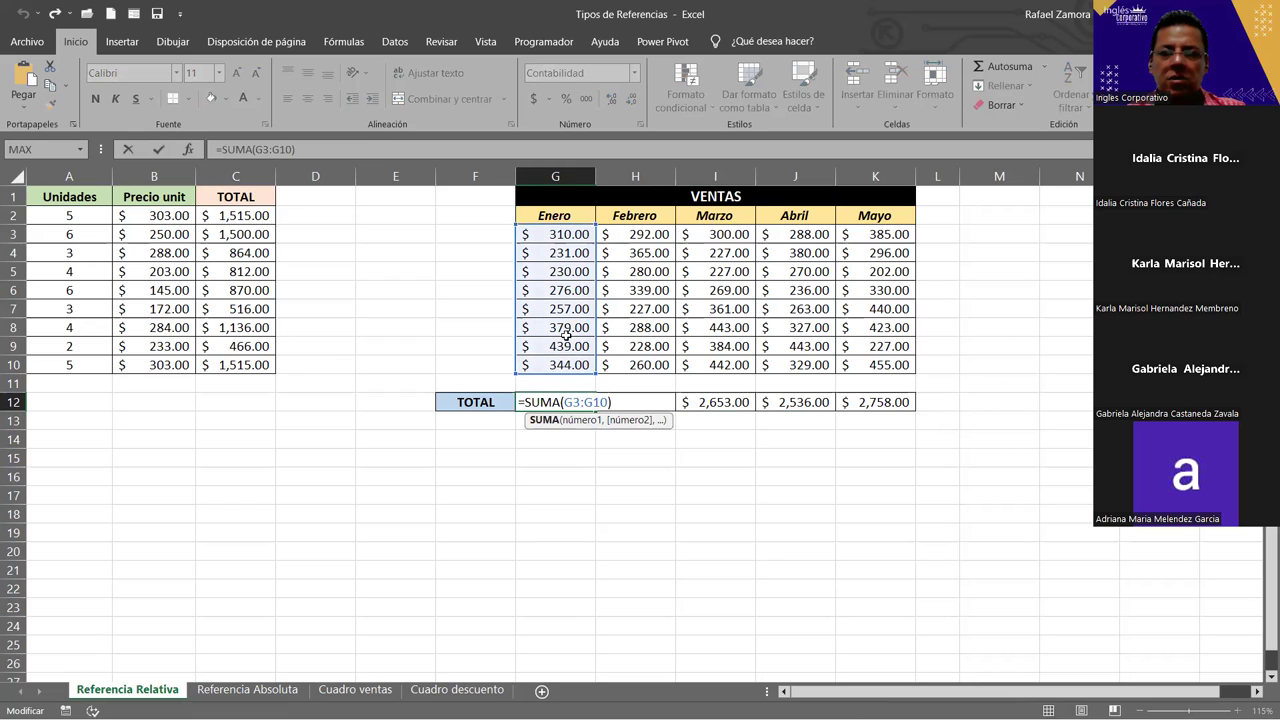
pyautogui.click(641, 410)
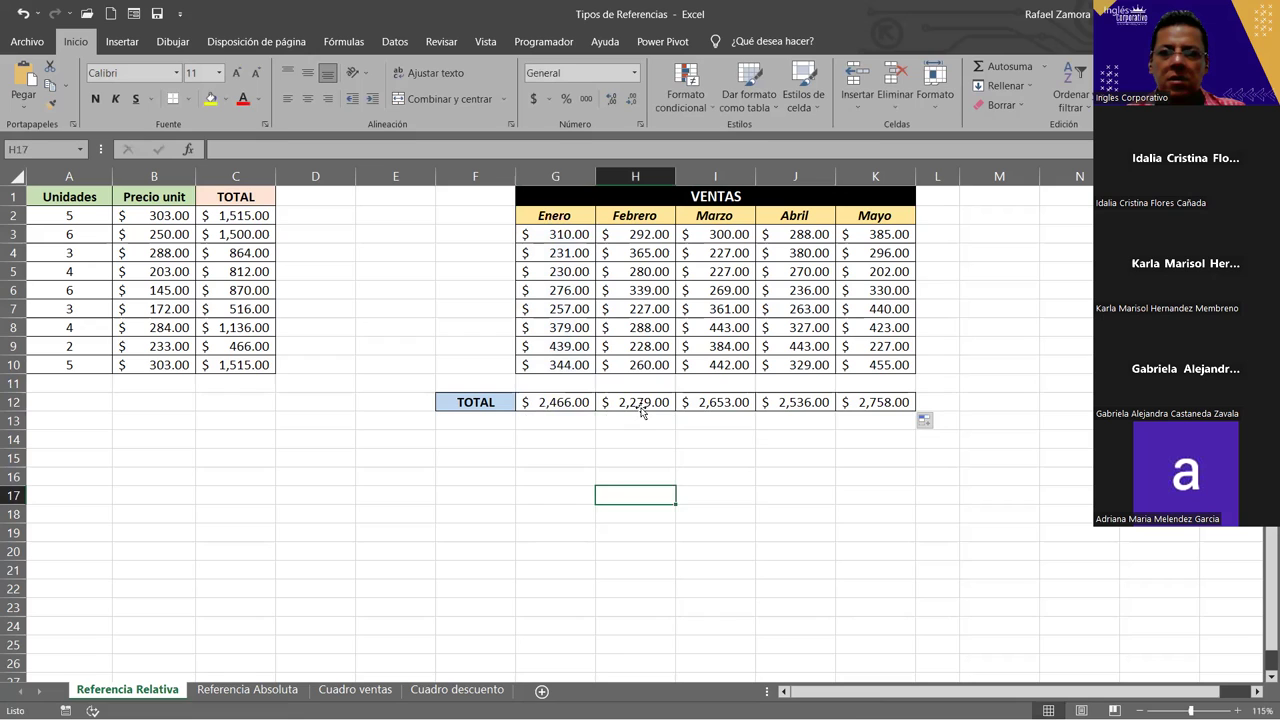
# Inspect the February, April and May SUMA formulas in H12, J12 and K12
pyautogui.doubleClick(641, 404)
pyautogui.press('Escape')
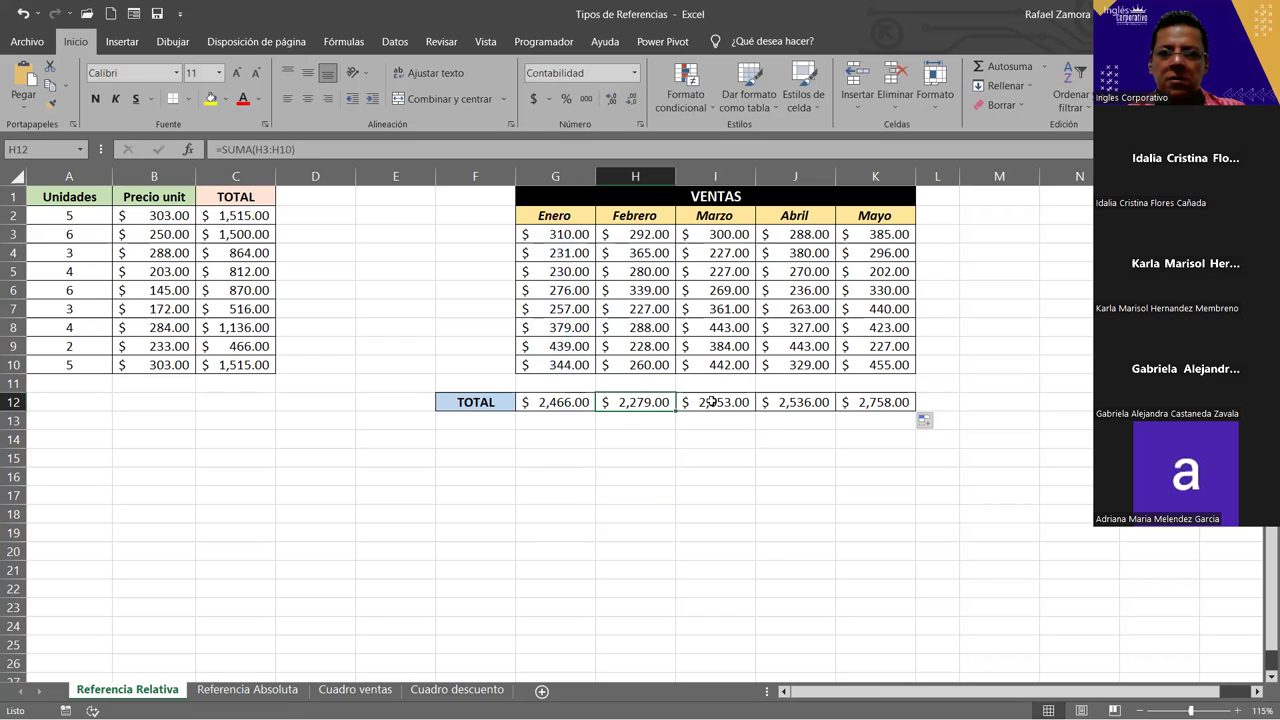
pyautogui.click(710, 401)
pyautogui.doubleClick(764, 402)
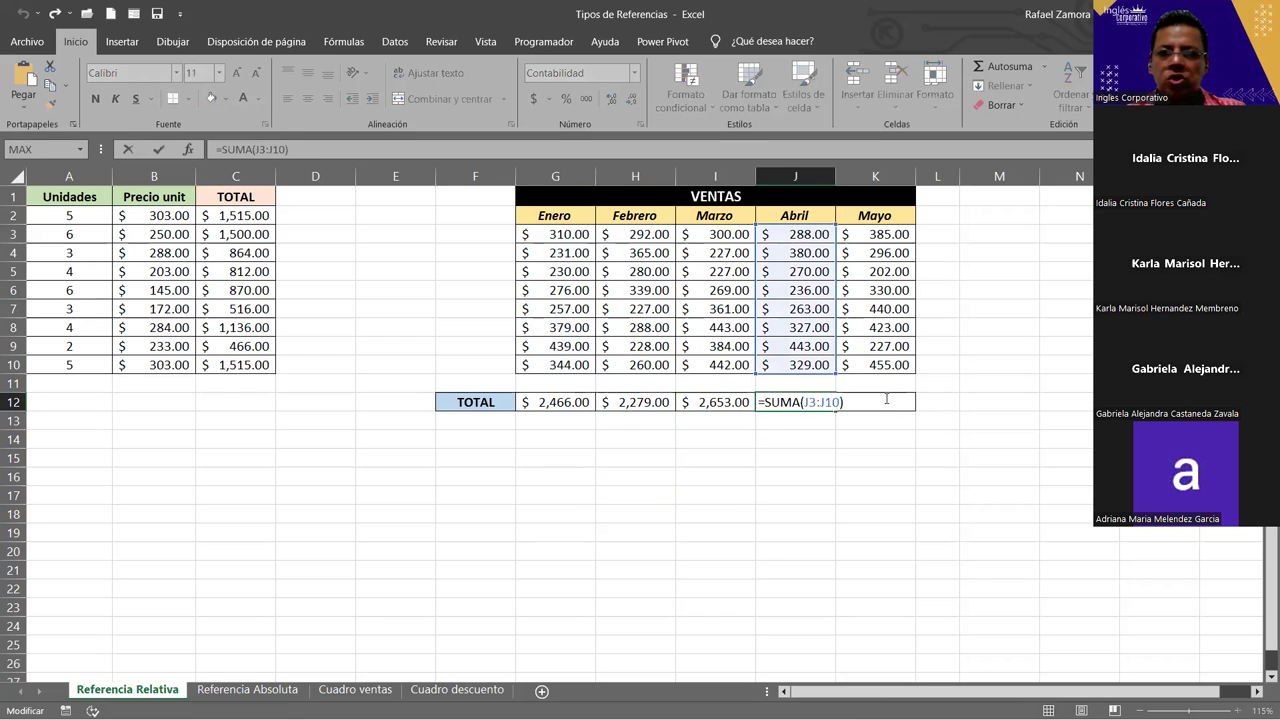
pyautogui.press('Escape')
pyautogui.doubleClick(875, 402)
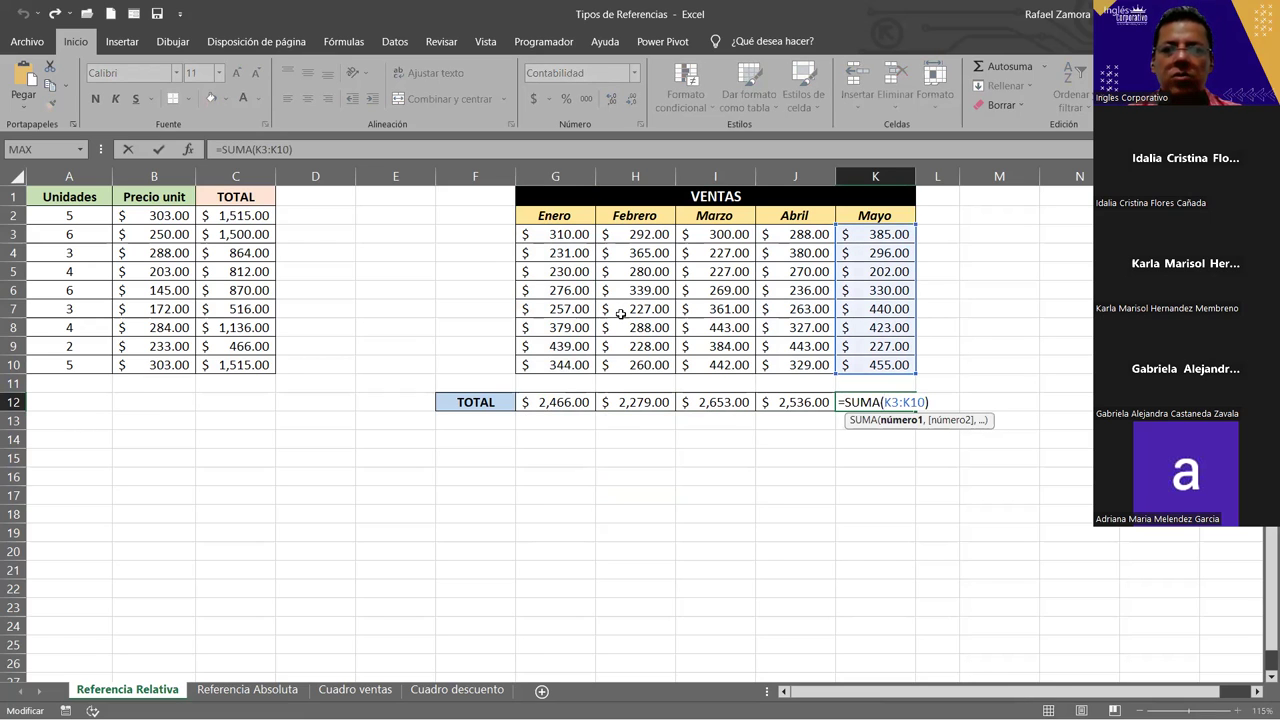
pyautogui.click(570, 403)
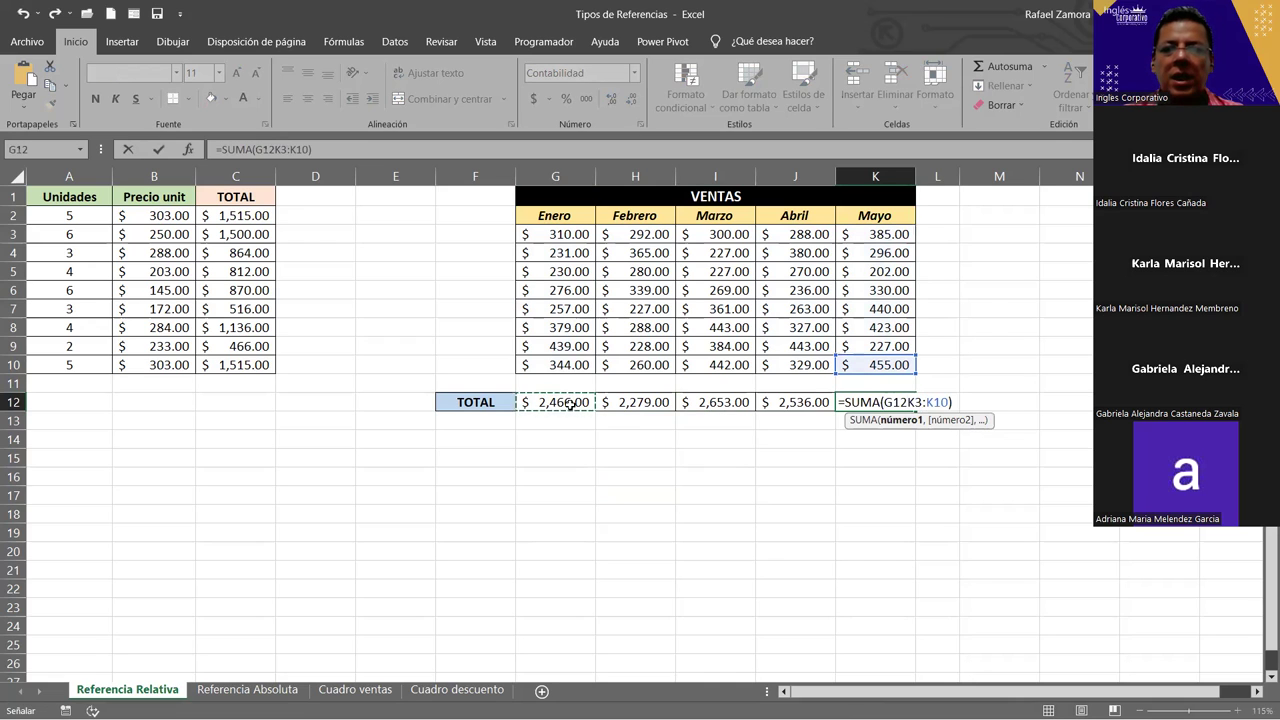
pyautogui.press('Escape')
# Recheck the SUMA ranges of the January, February and March totals in G12:I12
pyautogui.doubleClick(570, 402)
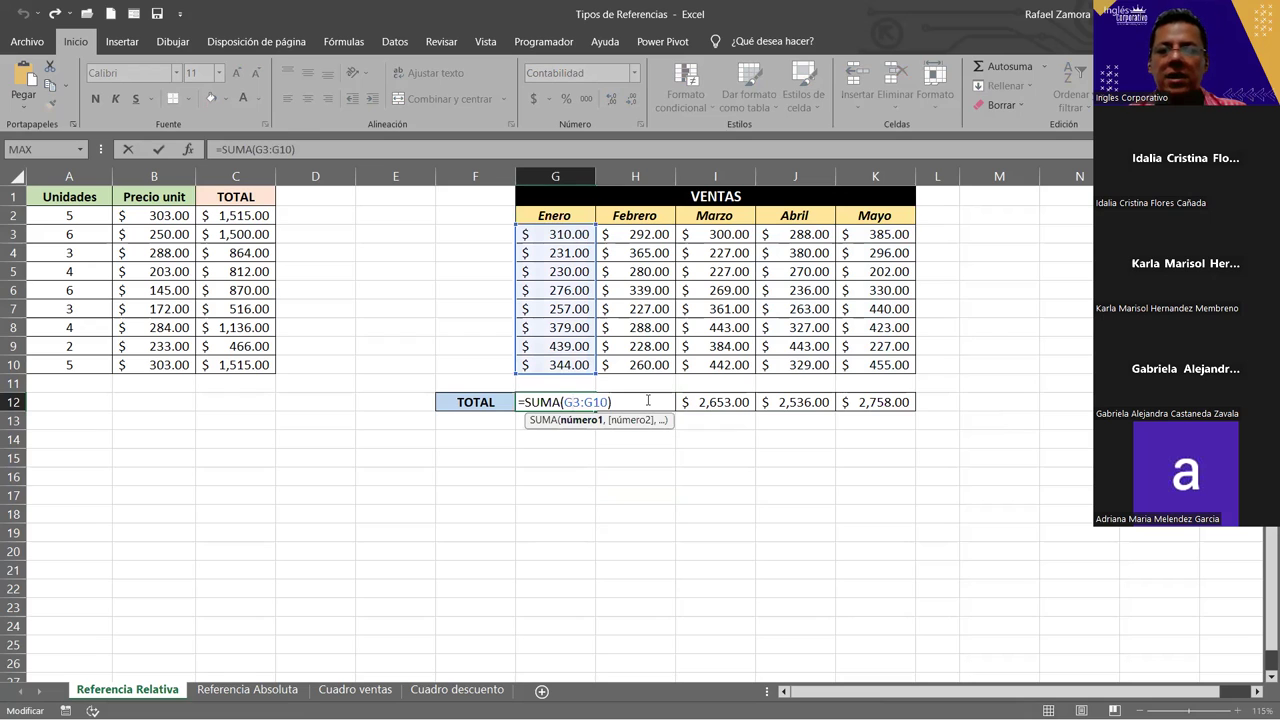
pyautogui.click(648, 400)
pyautogui.doubleClick(648, 401)
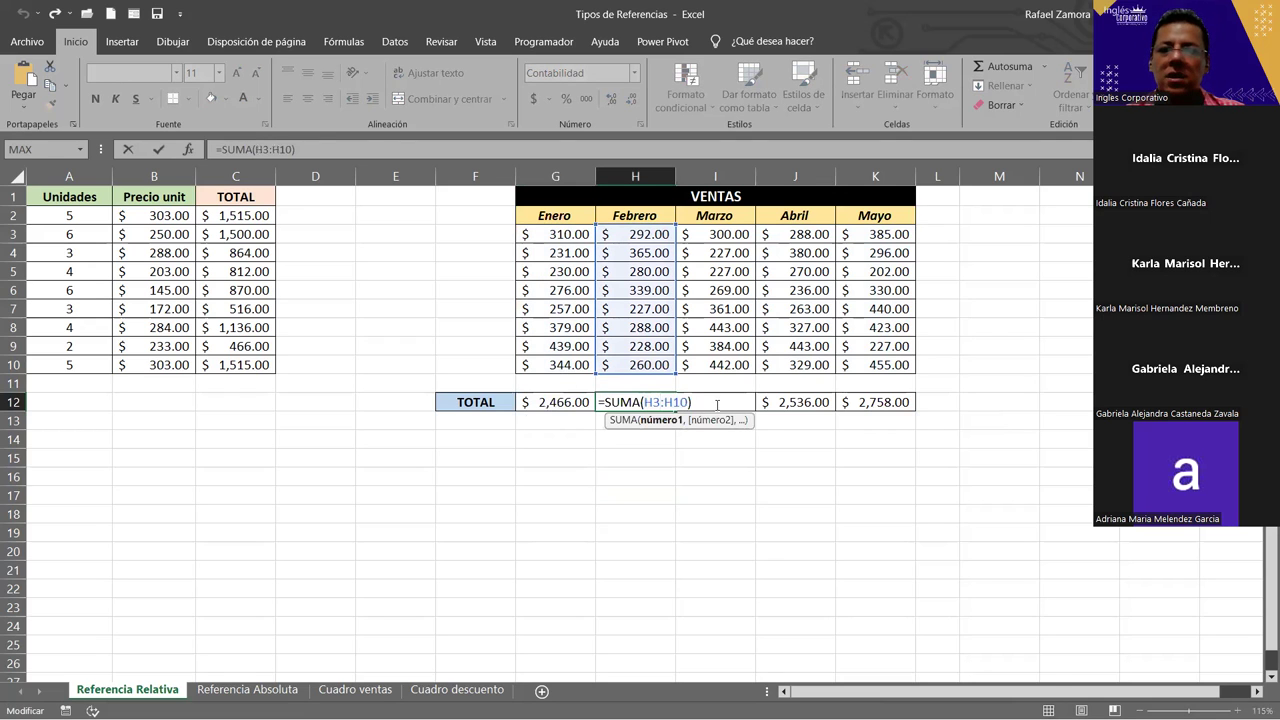
pyautogui.click(718, 404)
pyautogui.doubleClick(737, 405)
pyautogui.press('Escape')
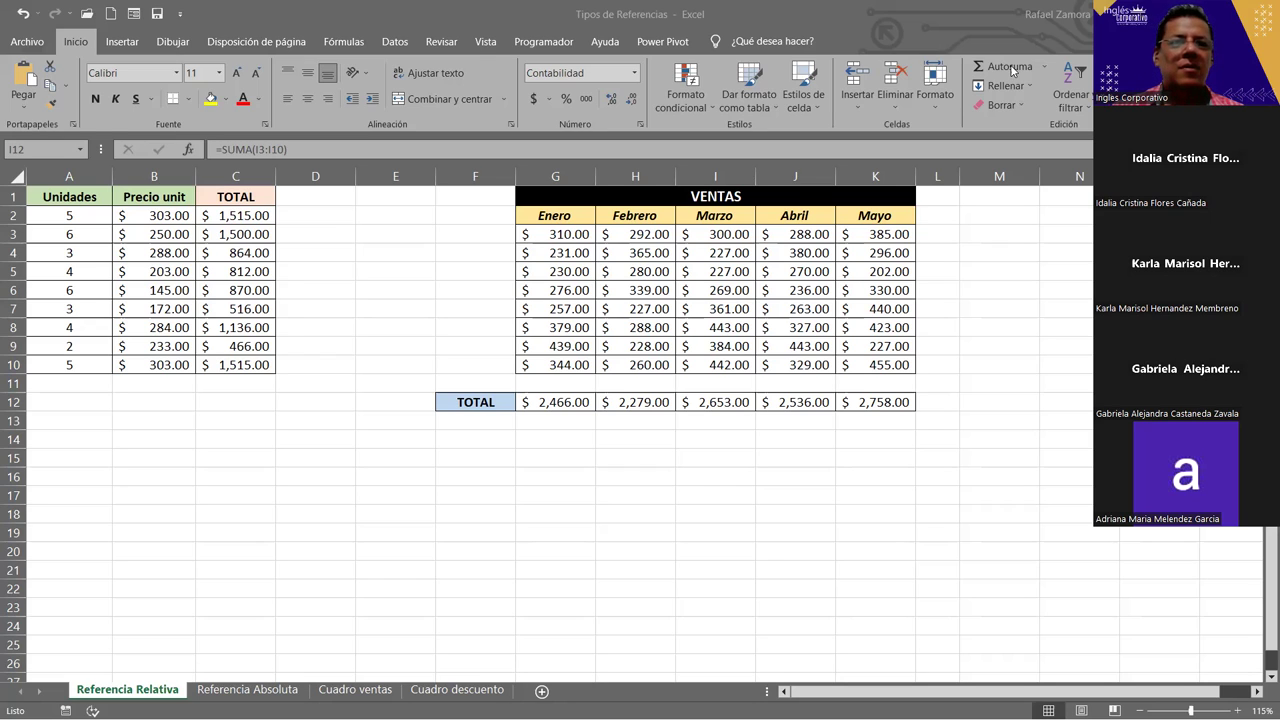
pyautogui.click(122, 216)
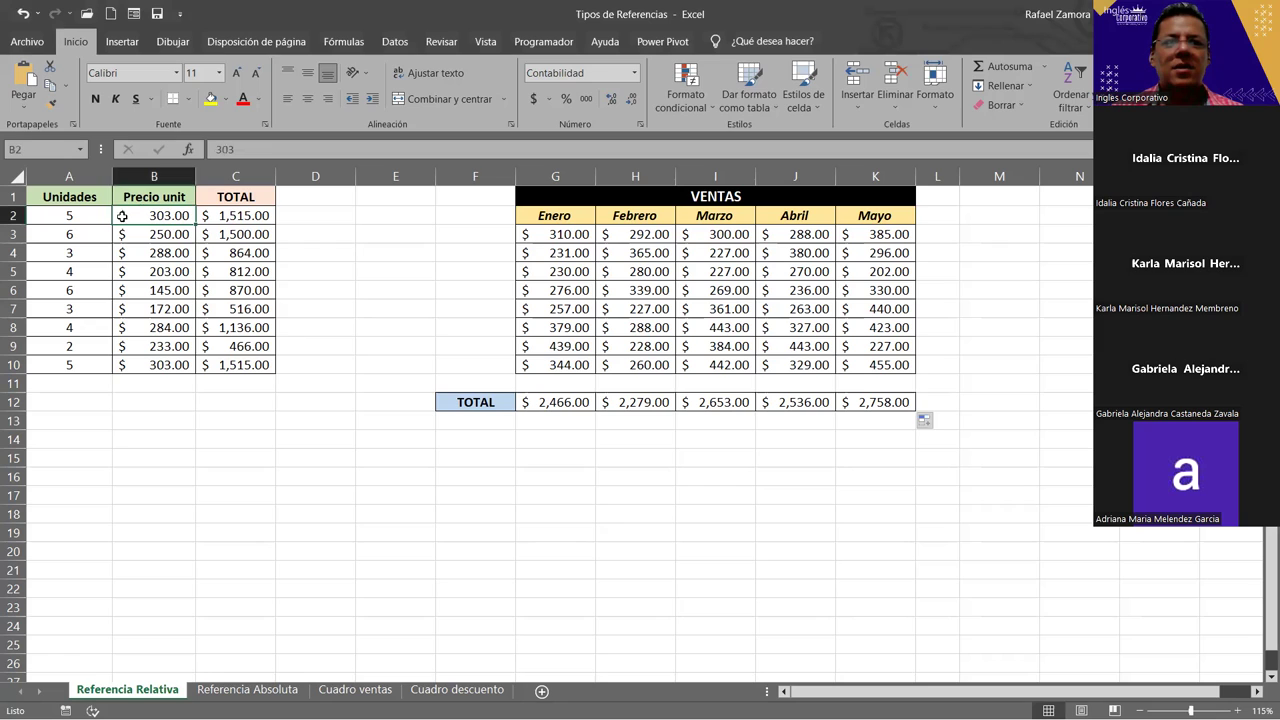
pyautogui.click(85, 217)
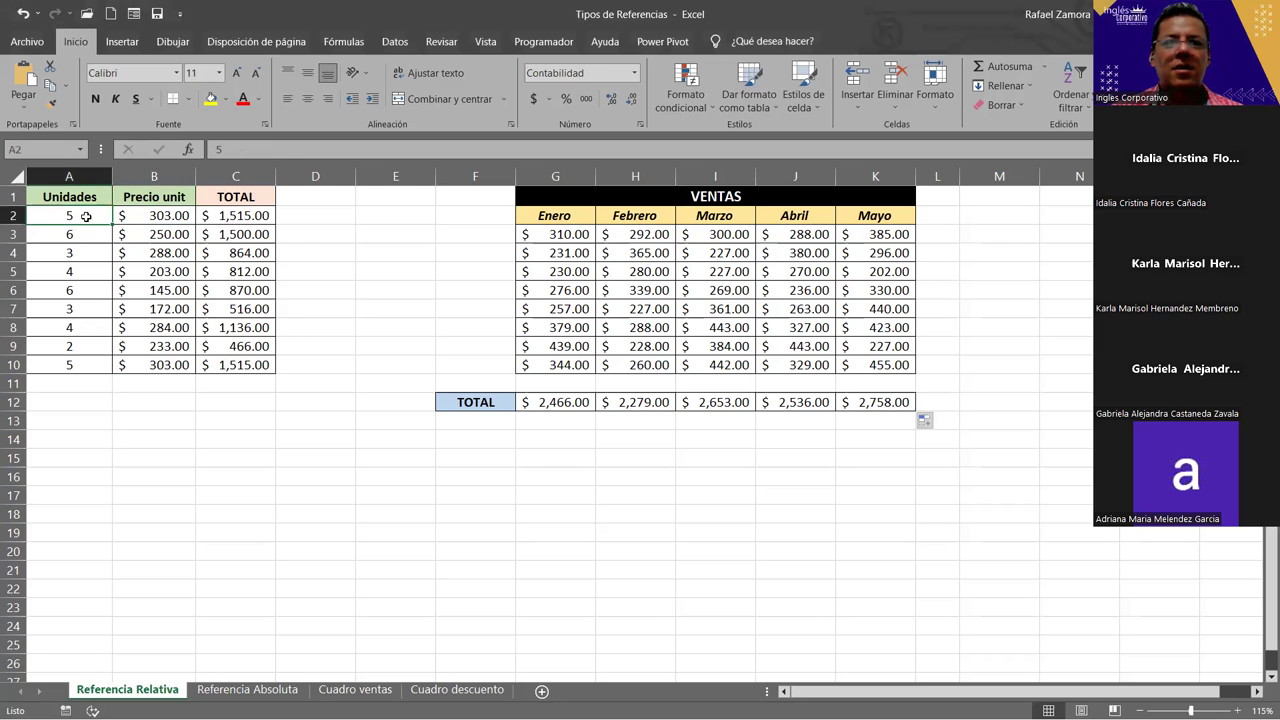
pyautogui.click(572, 400)
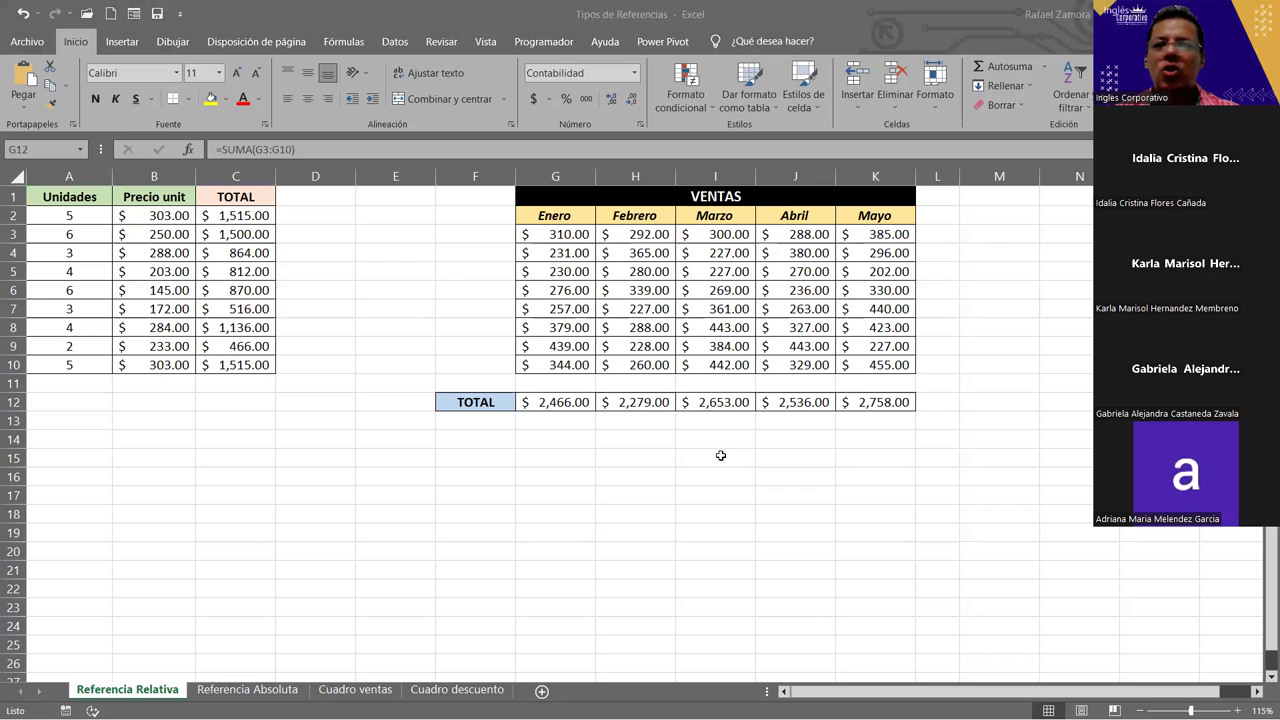
pyautogui.click(560, 406)
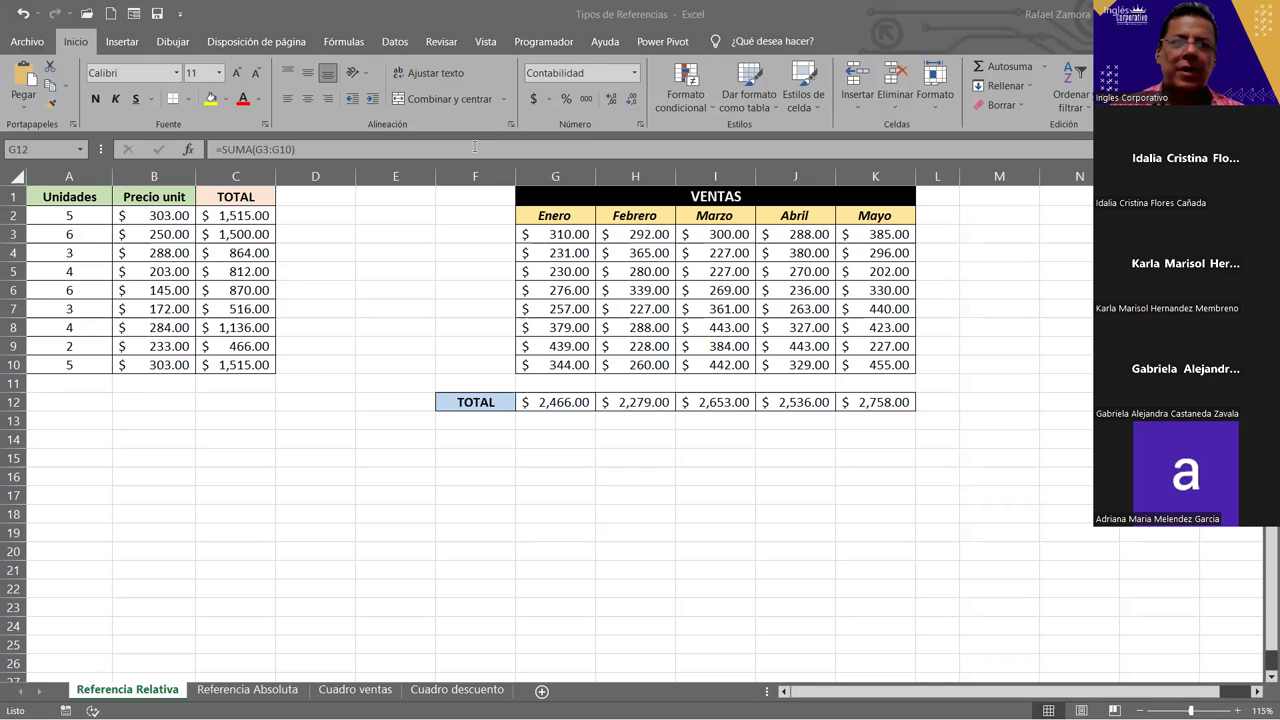
pyautogui.click(218, 216)
pyautogui.doubleClick(218, 216)
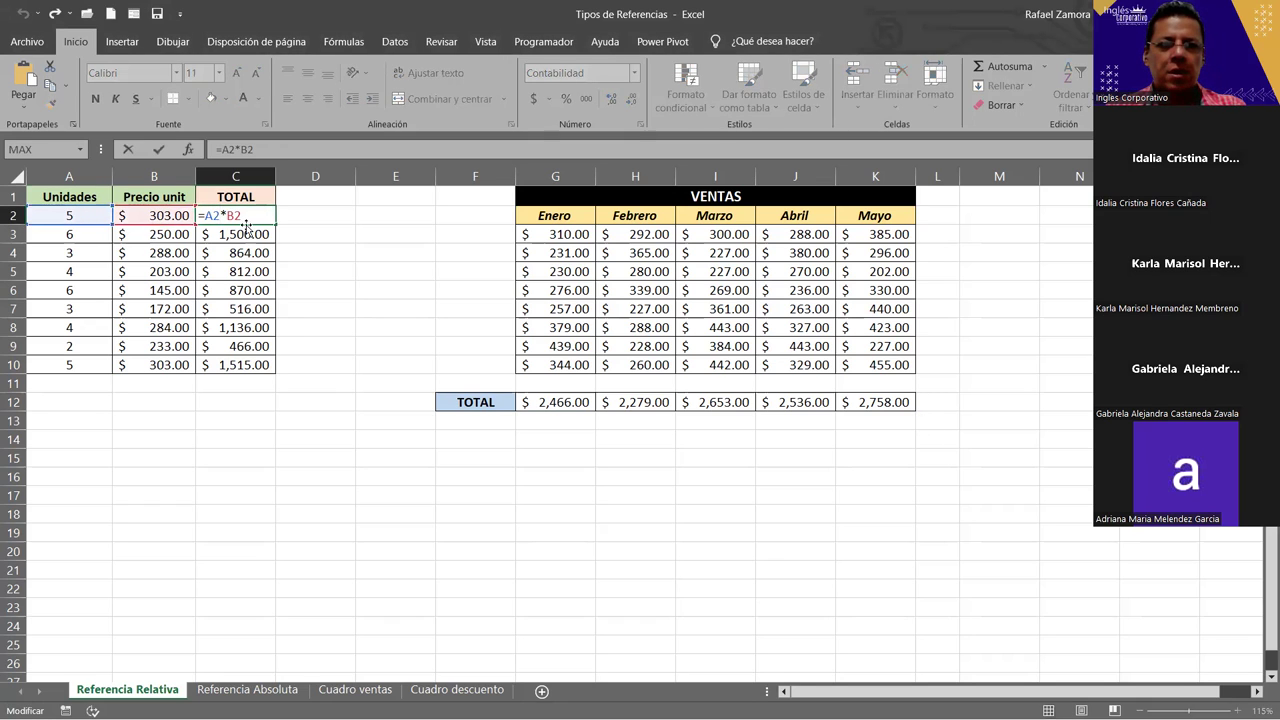
pyautogui.hotkey('ctrl', 'Return')
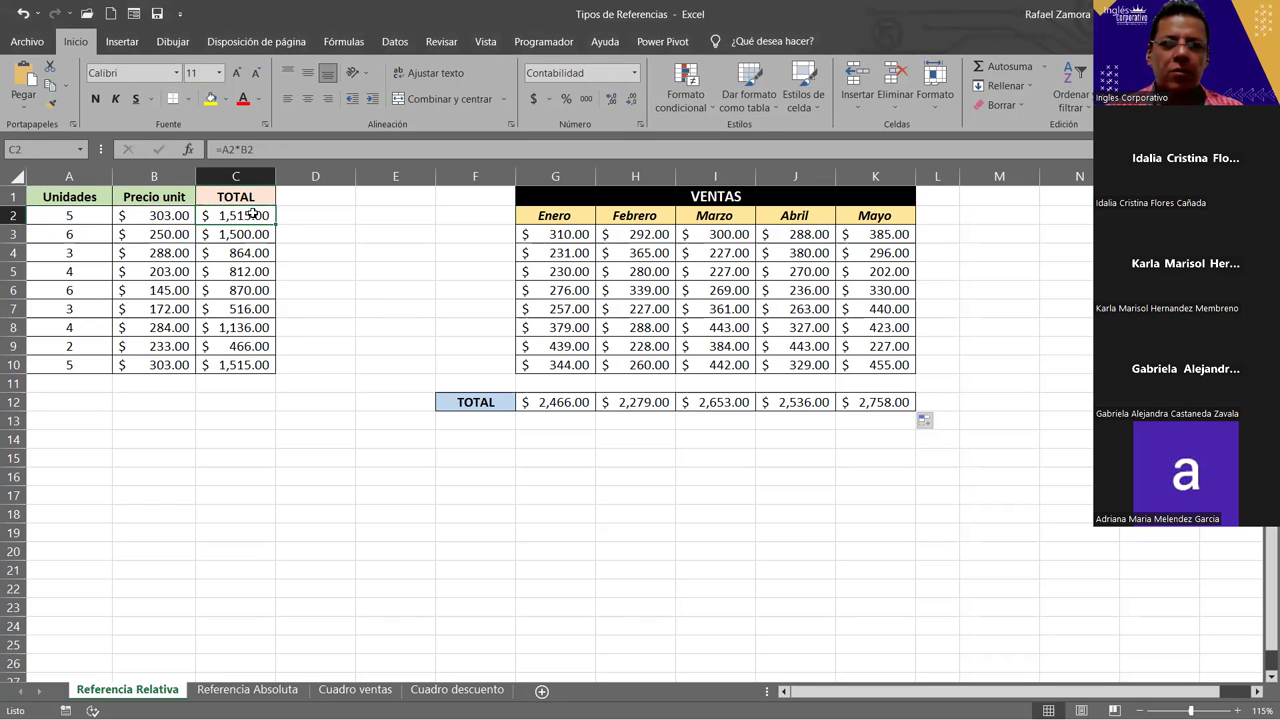
pyautogui.moveTo(274, 225); pyautogui.dragTo(273, 371)
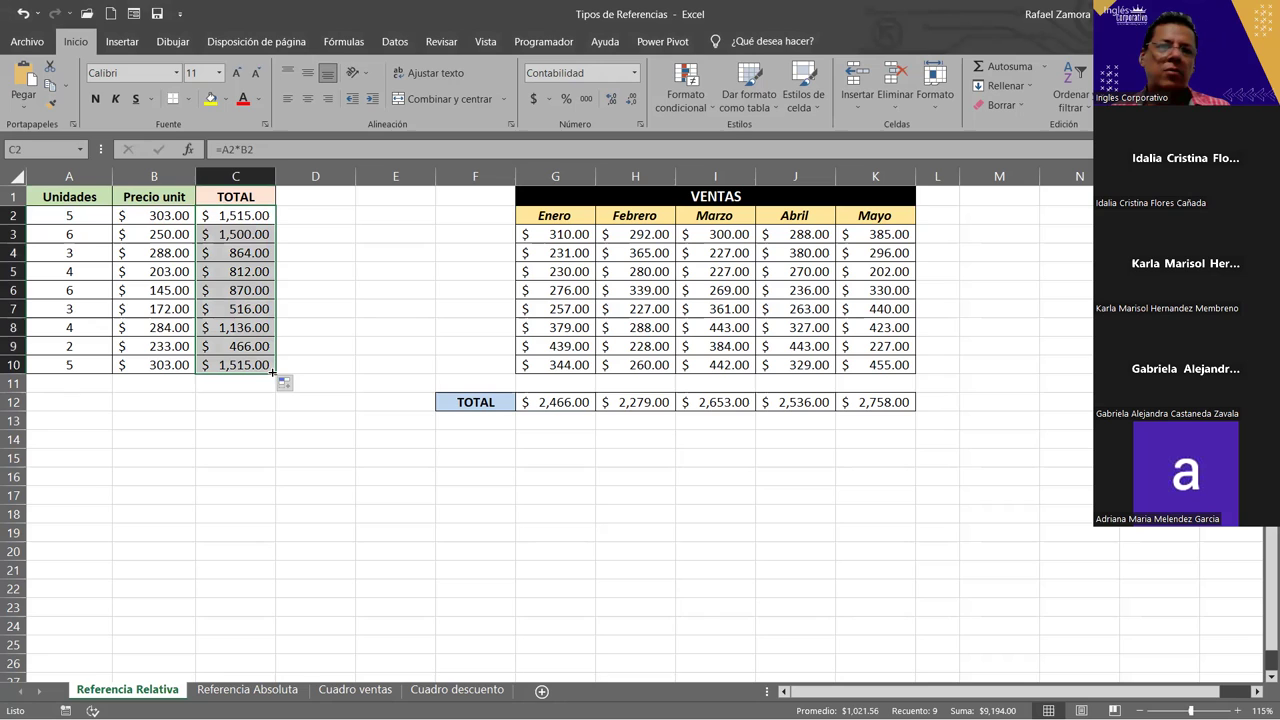
pyautogui.click(240, 226)
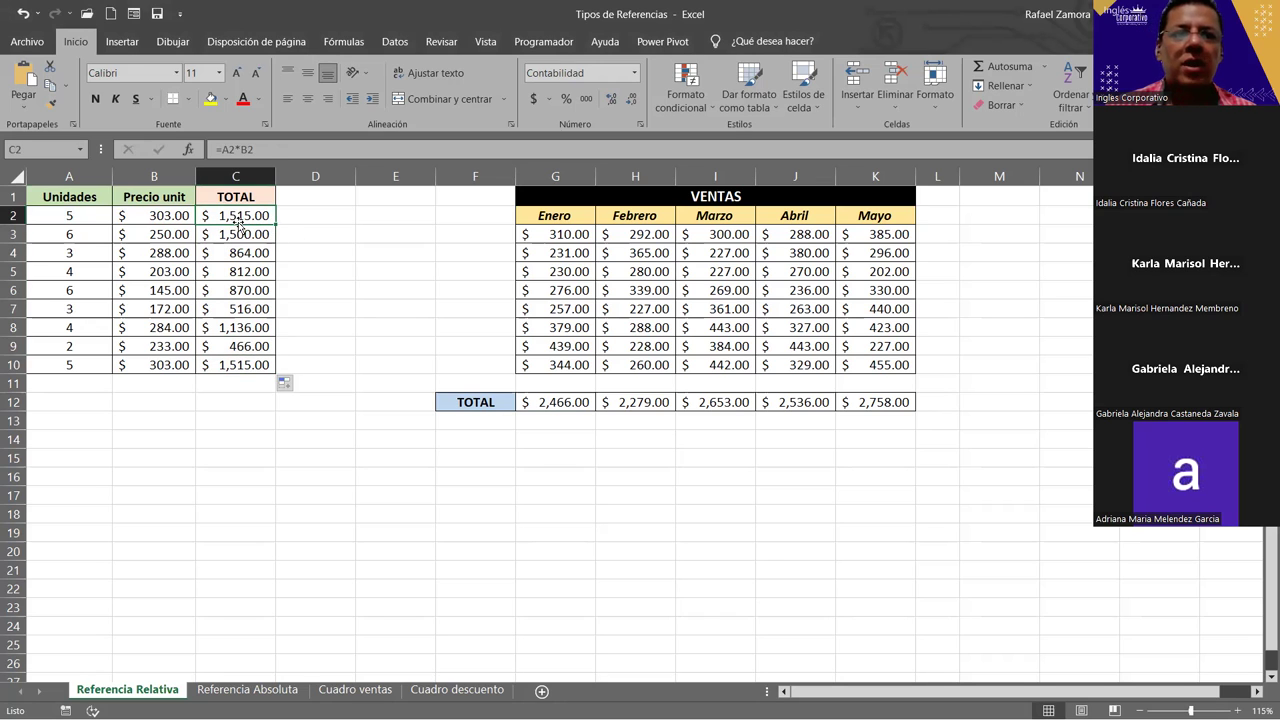
pyautogui.doubleClick(241, 224)
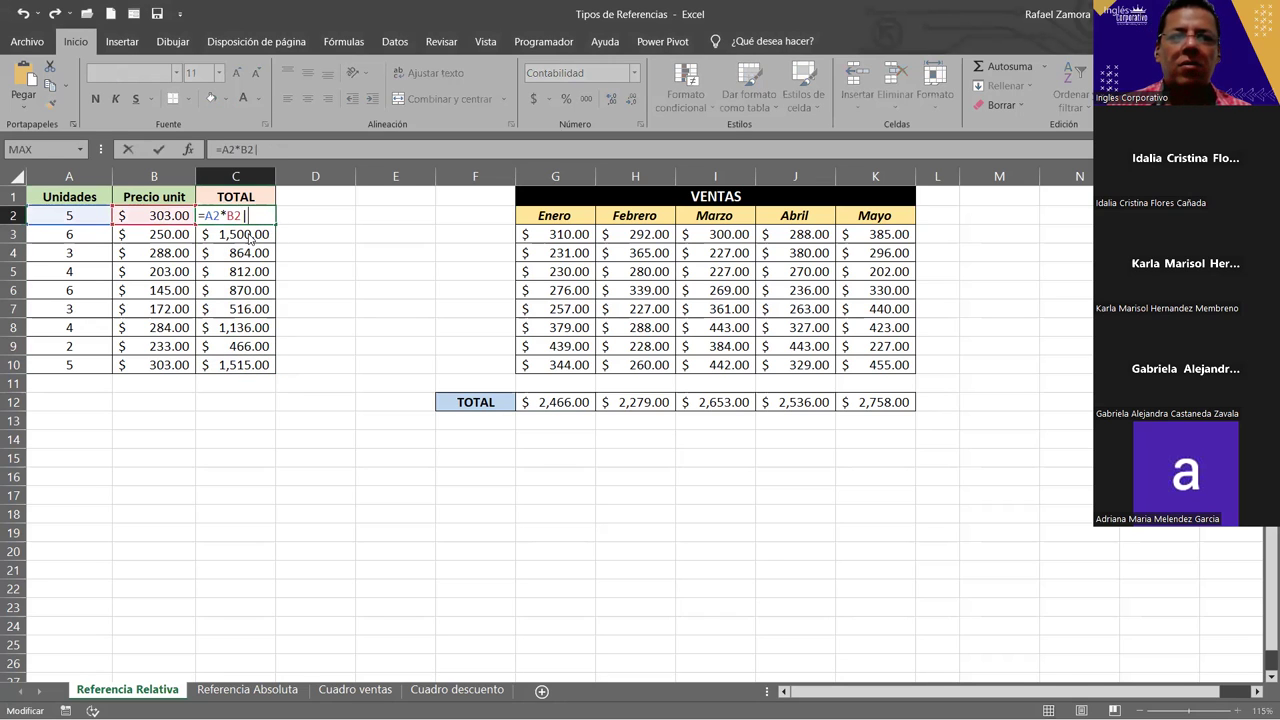
pyautogui.doubleClick(250, 238)
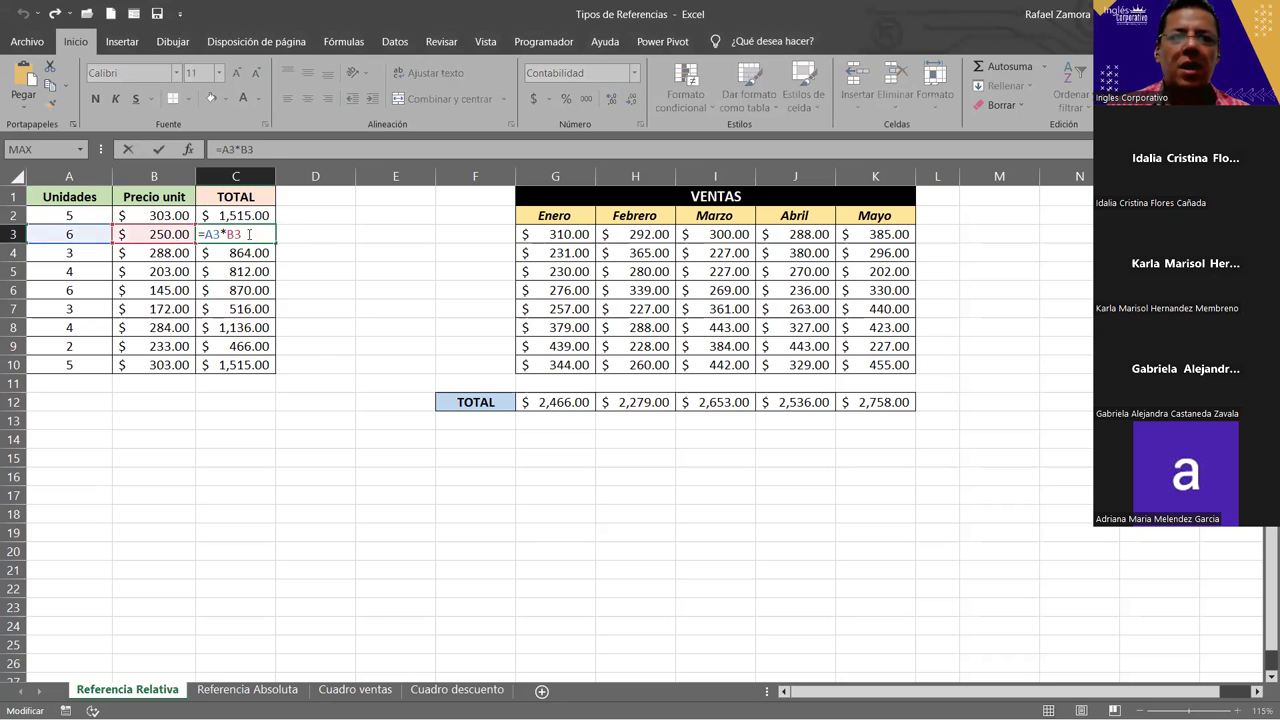
pyautogui.press('Escape')
pyautogui.click(237, 256)
pyautogui.doubleClick(237, 256)
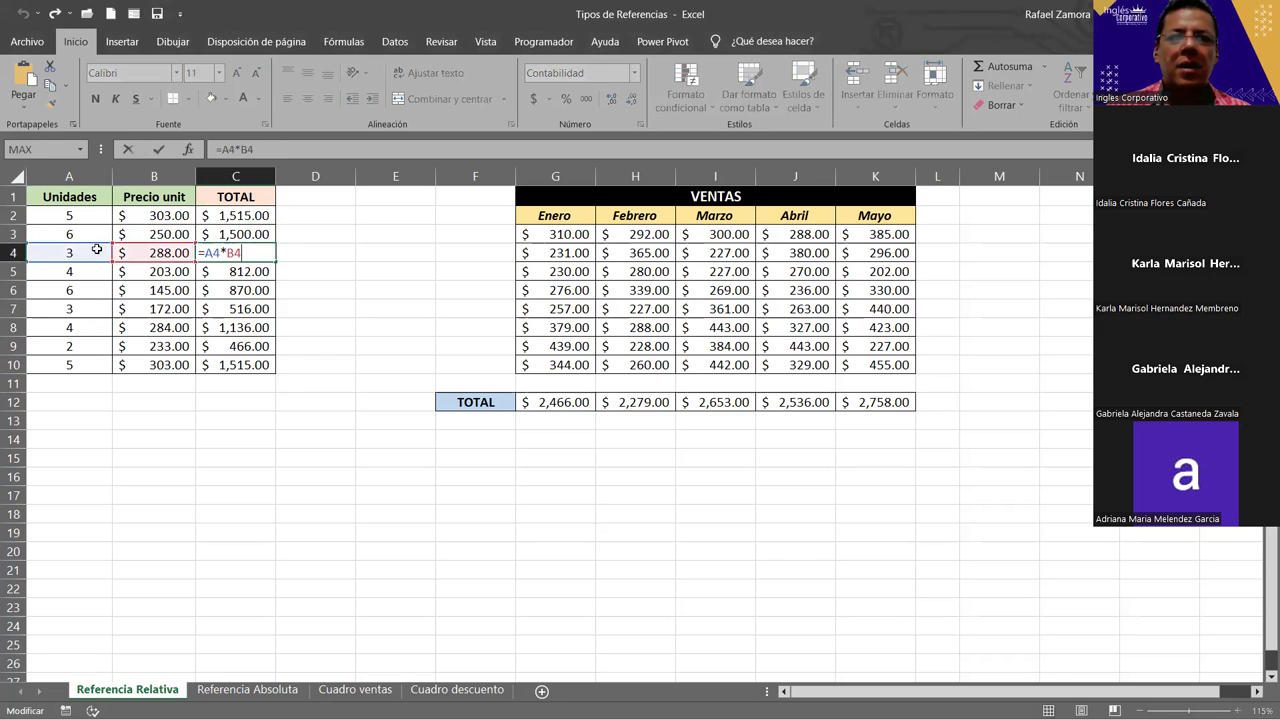
pyautogui.doubleClick(232, 272)
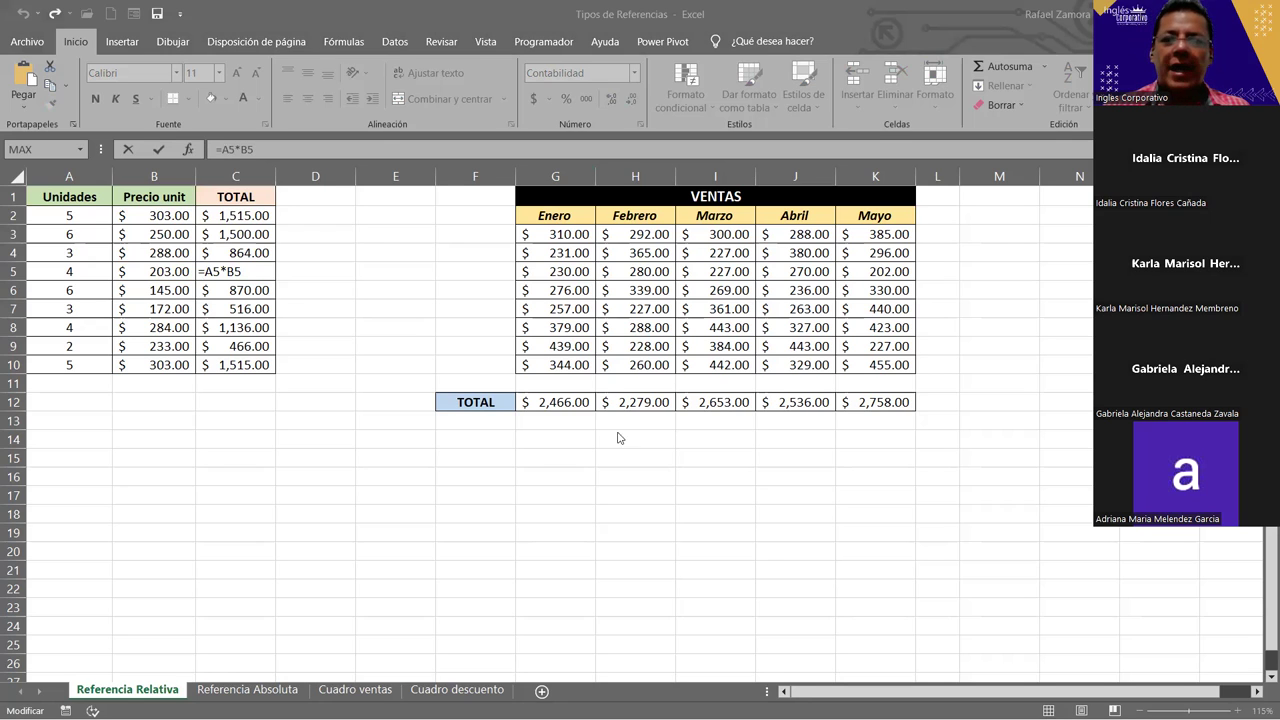
pyautogui.doubleClick(564, 402)
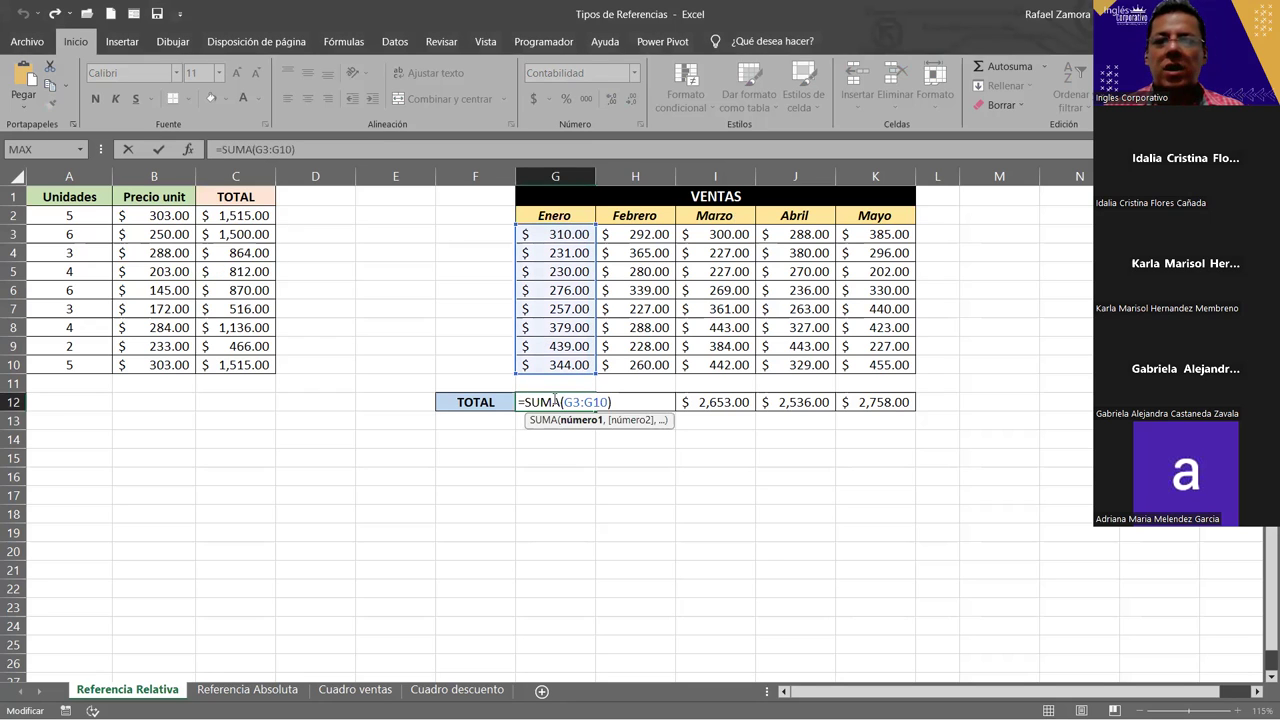
pyautogui.moveTo(525, 402); pyautogui.dragTo(613, 402)
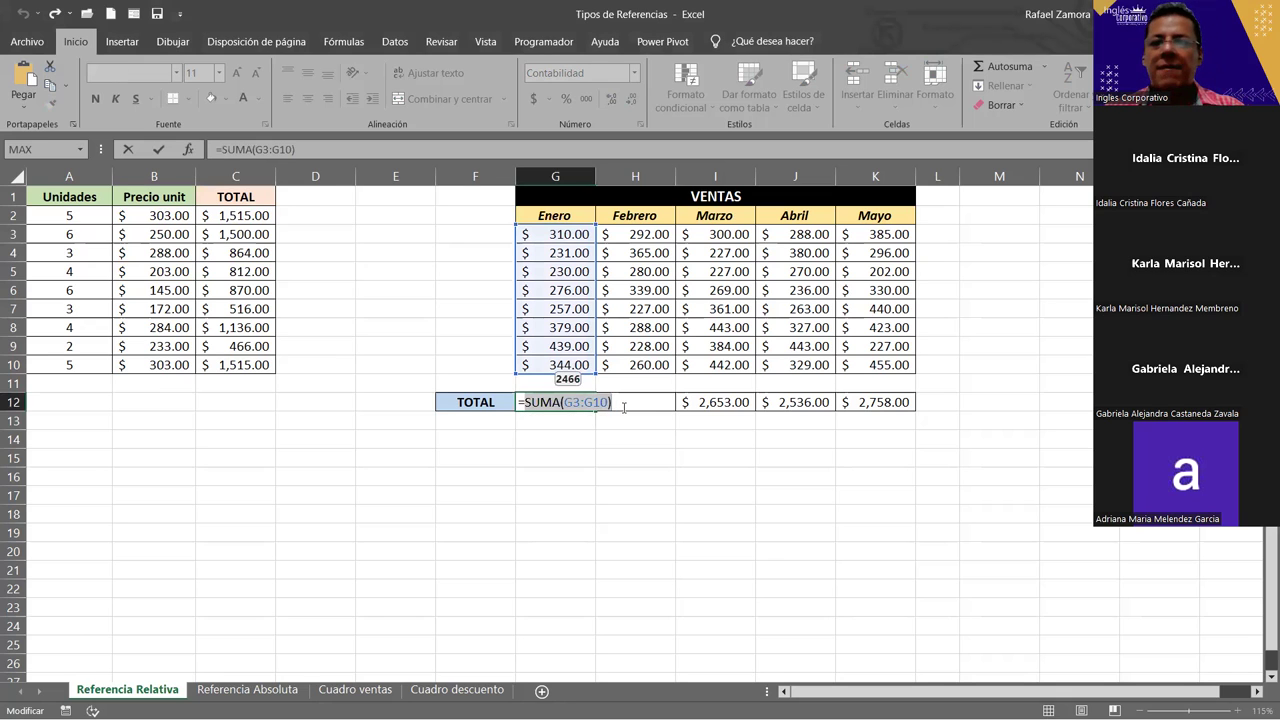
pyautogui.press('Return')
pyautogui.click(565, 438)
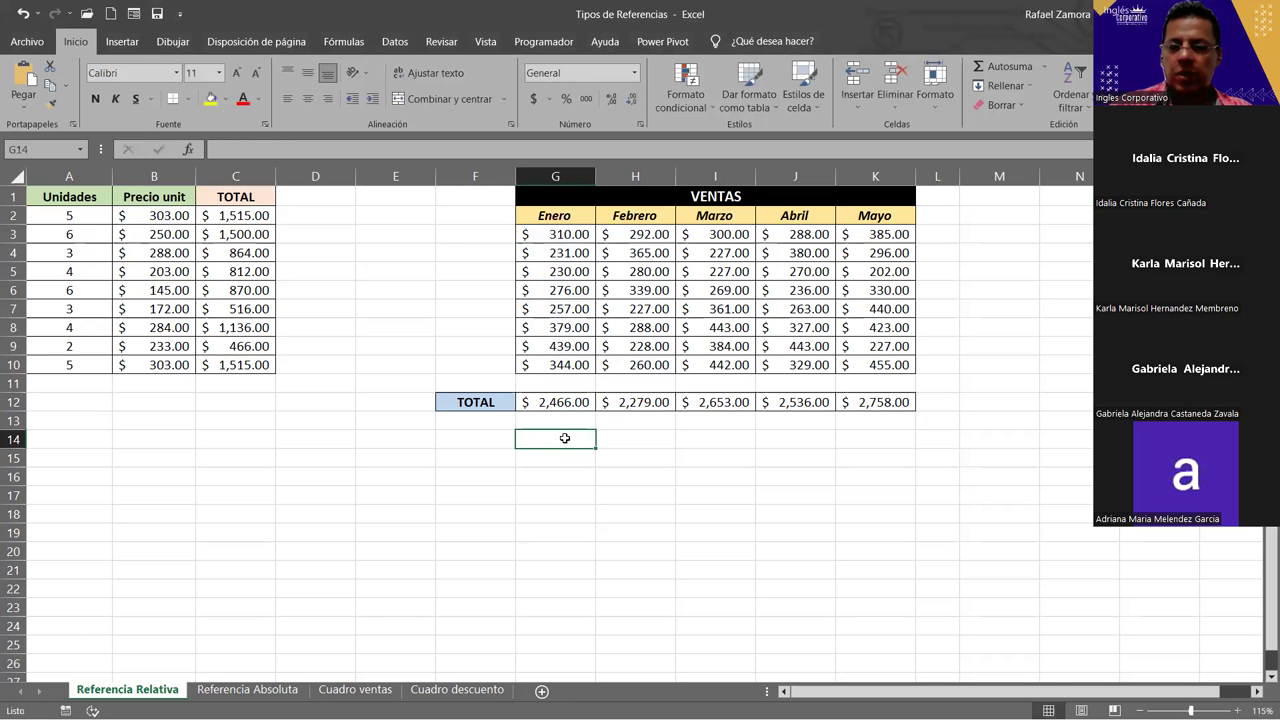
# Enter =G3+G4+G5+G6+G7+G8+G9+G10 in G14 as a cell-by-cell January sum
pyautogui.write('=')
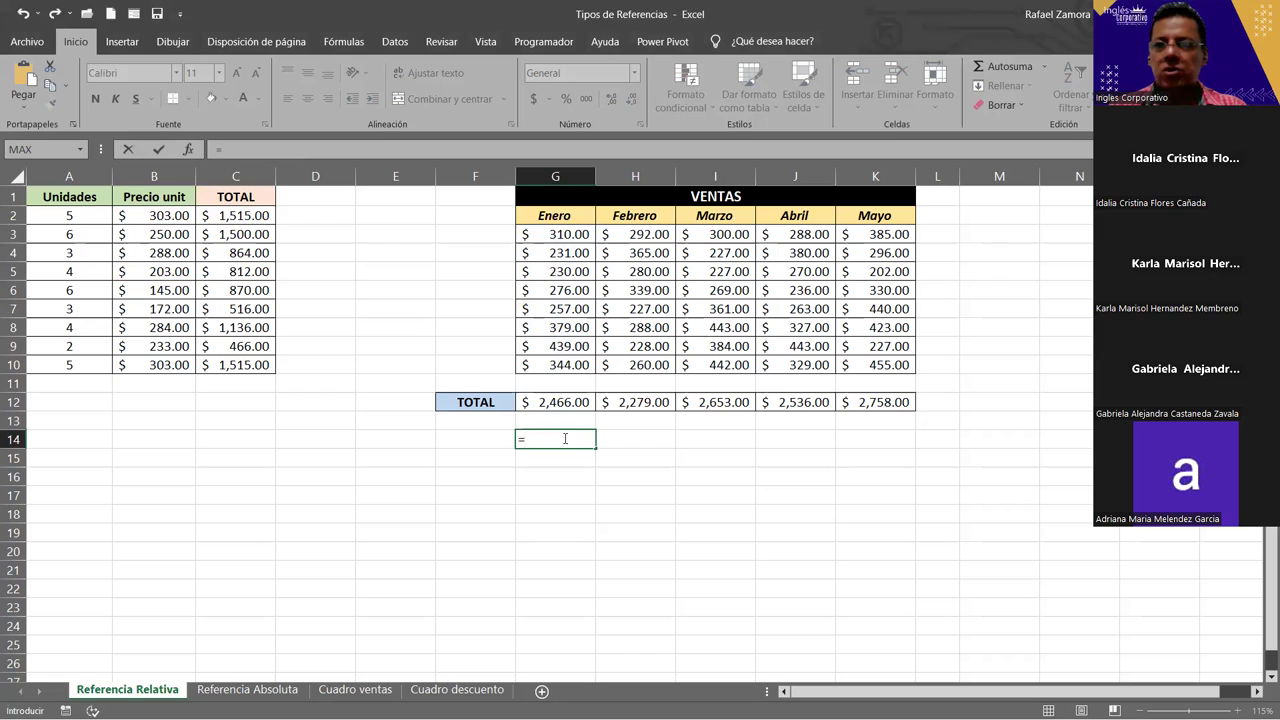
pyautogui.click(568, 234)
pyautogui.write('++')
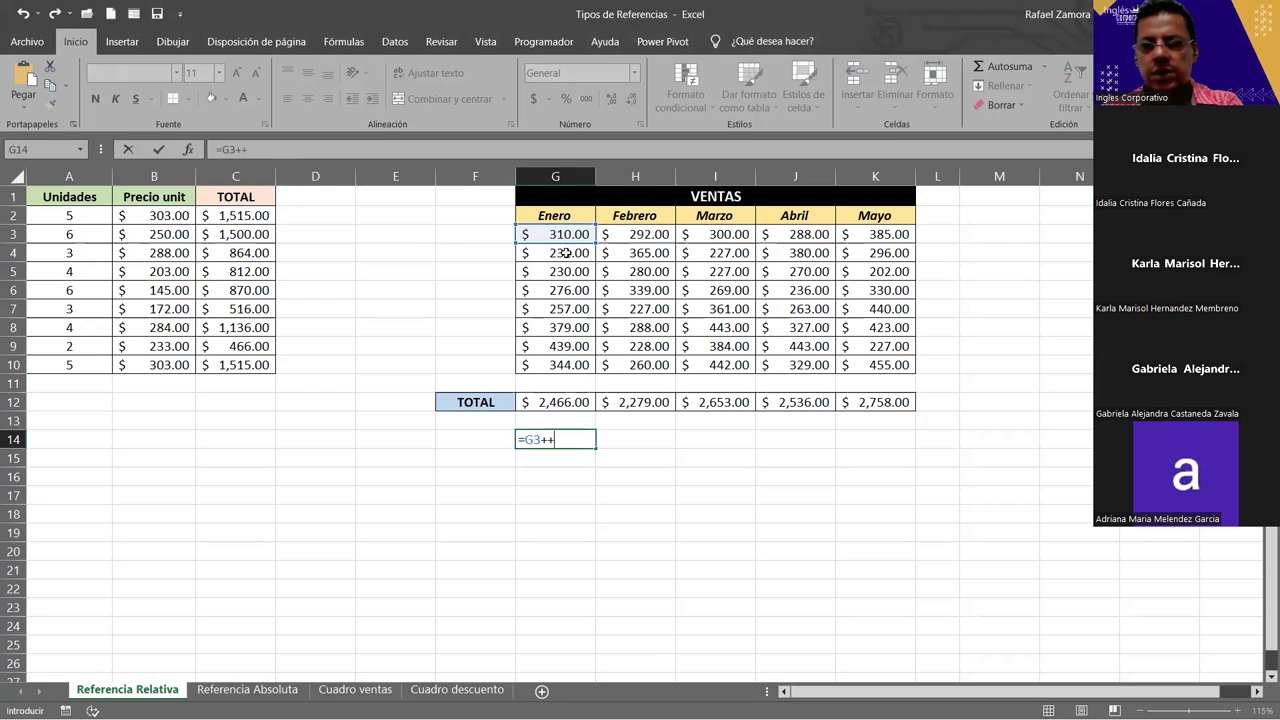
pyautogui.press('BackSpace')
pyautogui.click(570, 252)
pyautogui.write('+')
pyautogui.click(570, 272)
pyautogui.write('+')
pyautogui.click(566, 310)
pyautogui.write('+')
pyautogui.click(566, 328)
pyautogui.write('+')
pyautogui.click(566, 346)
pyautogui.write('+')
pyautogui.click(563, 362)
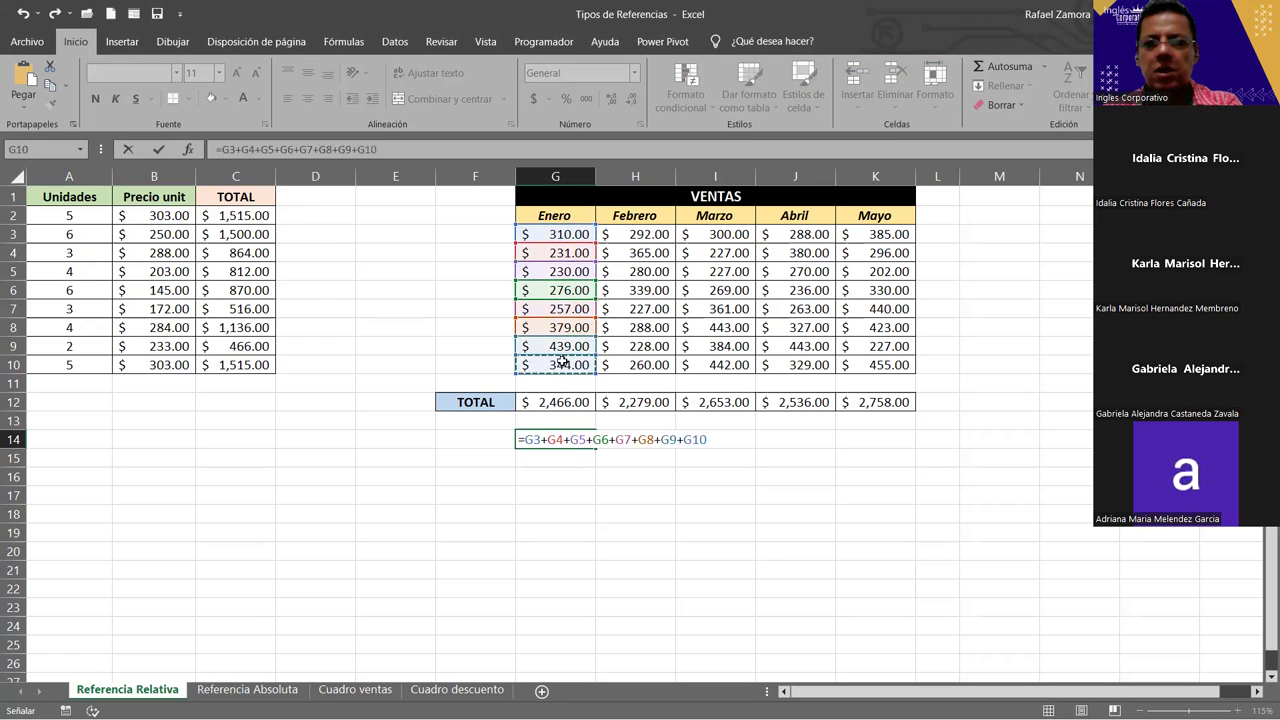
pyautogui.press('Return')
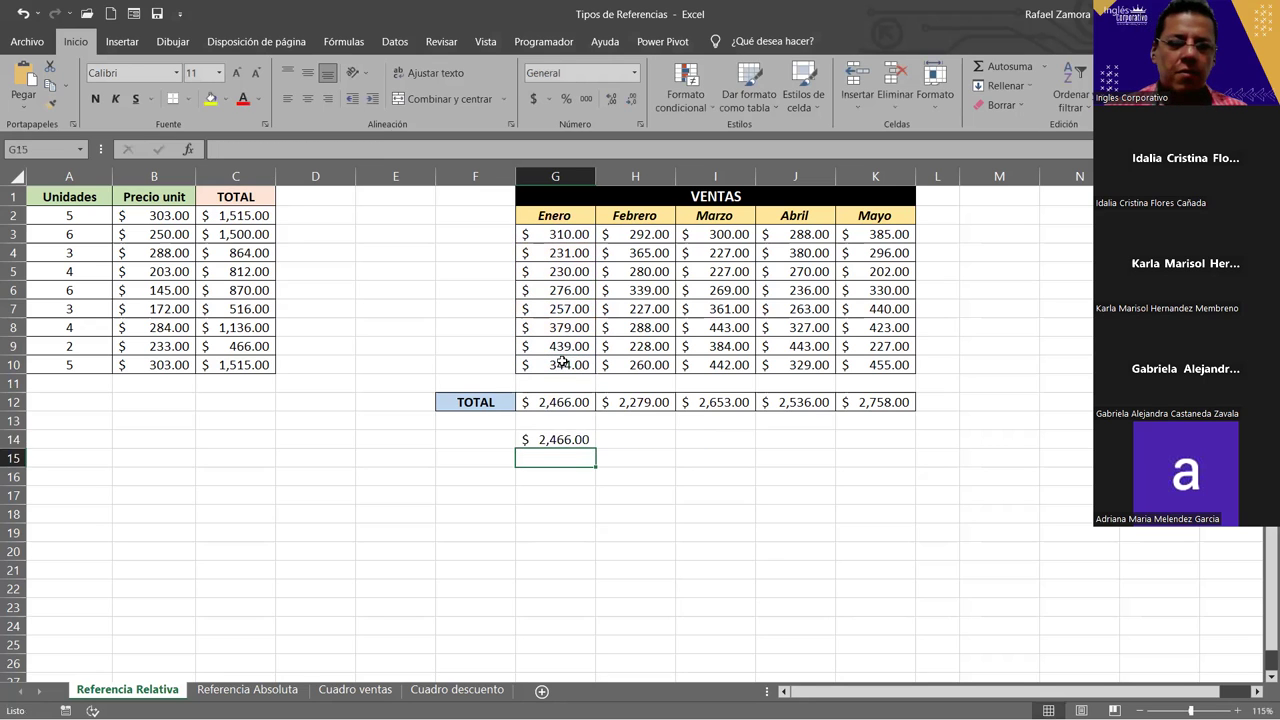
# Copy the G14 sum across row 14 to K14 for the other months
pyautogui.click(568, 440)
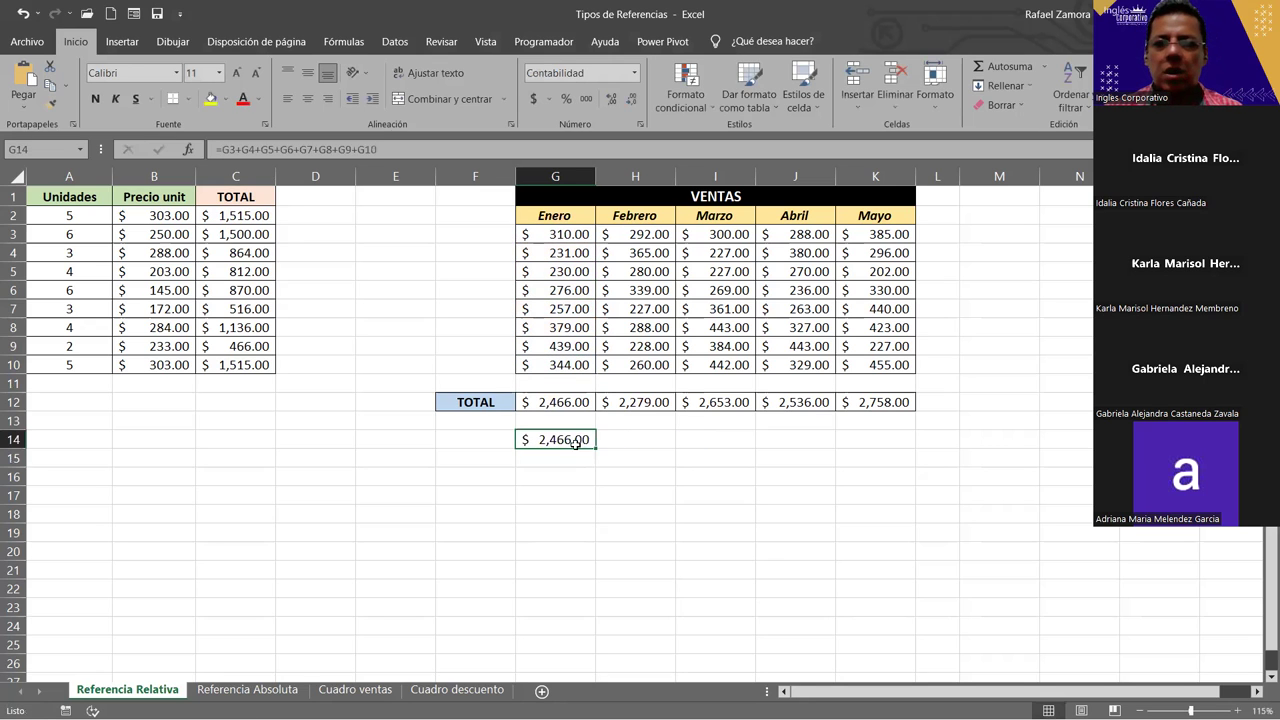
pyautogui.moveTo(596, 448); pyautogui.dragTo(907, 440)
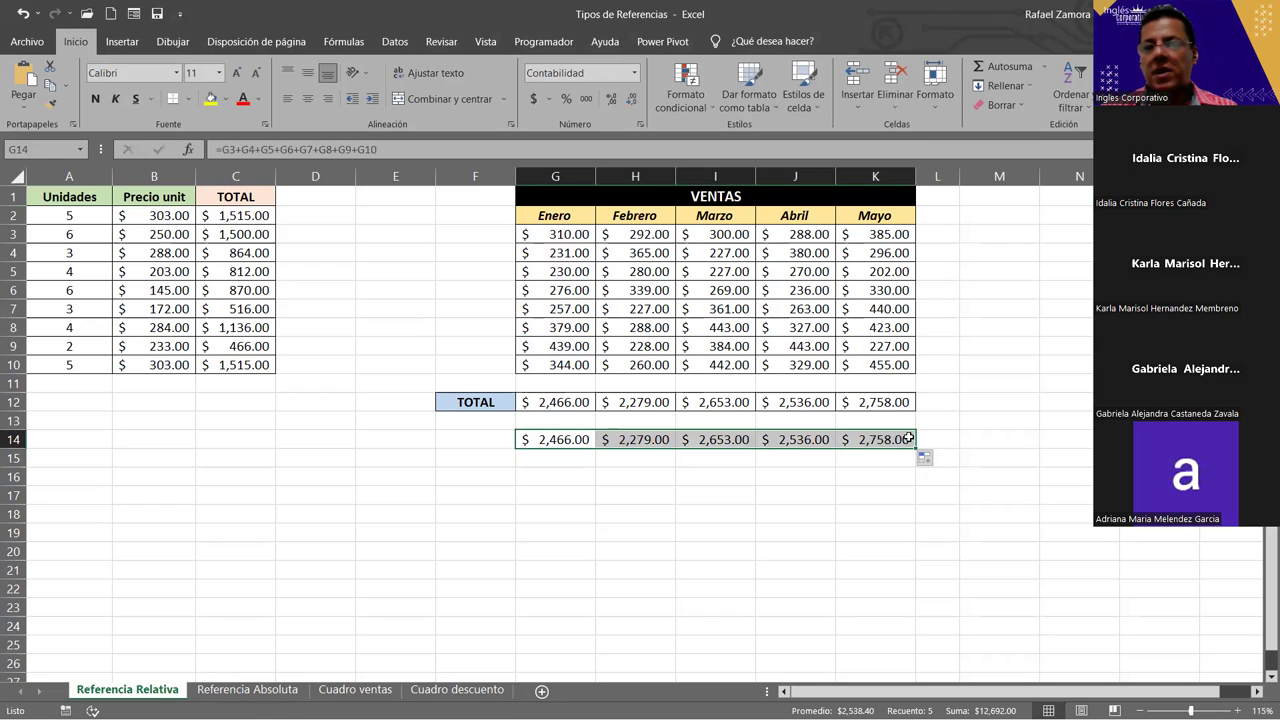
pyautogui.doubleClick(580, 440)
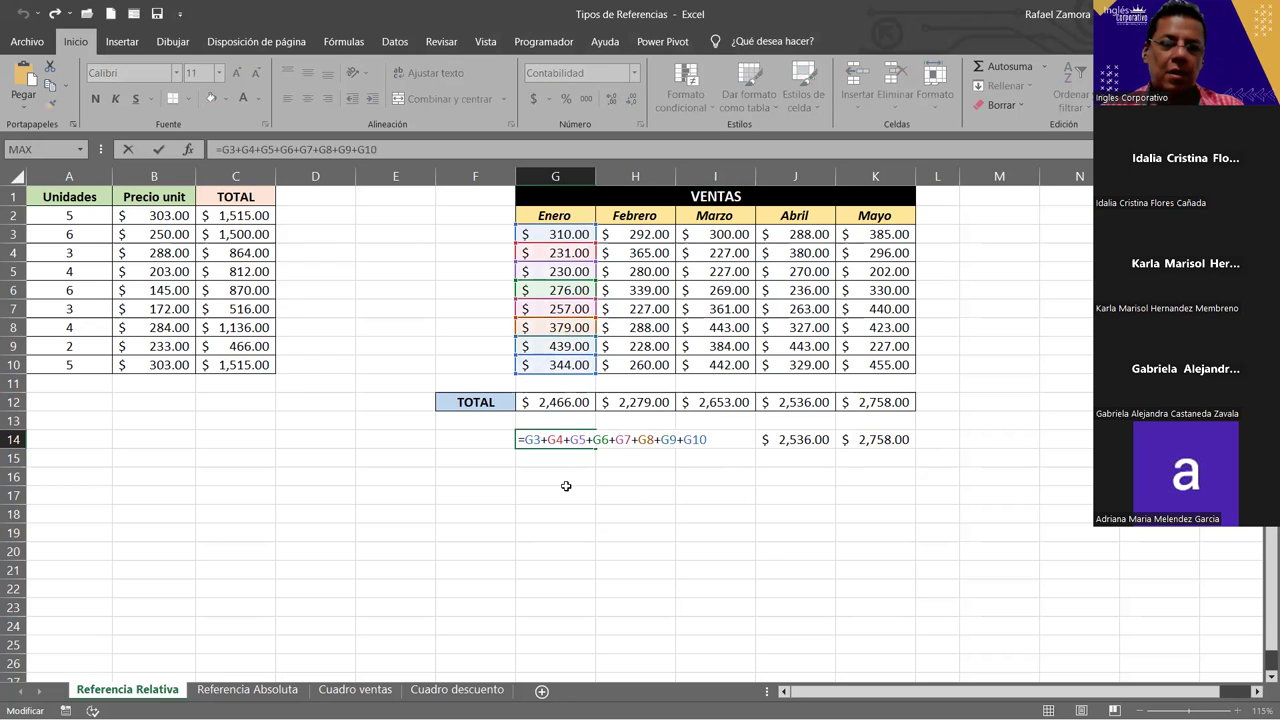
# Delete the temporary row 14 sums by clearing F14:M18
pyautogui.moveTo(503, 443); pyautogui.dragTo(972, 505)
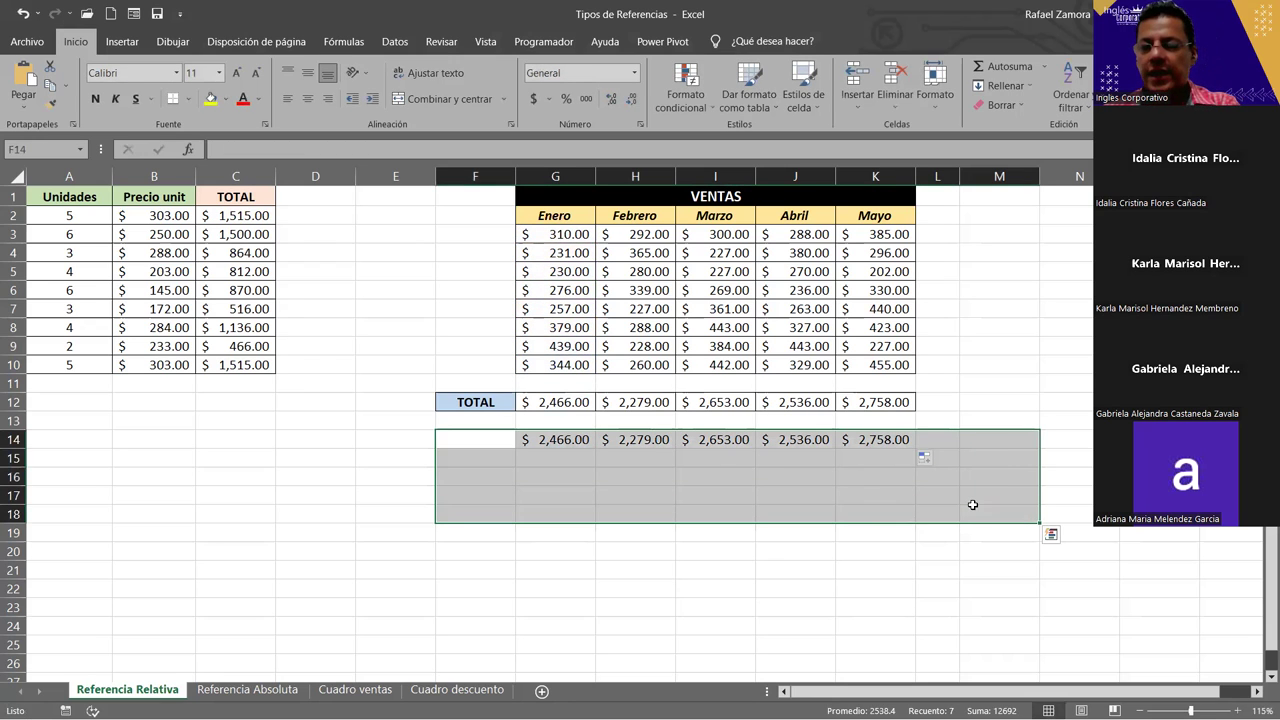
pyautogui.press('Delete')
pyautogui.click(560, 404)
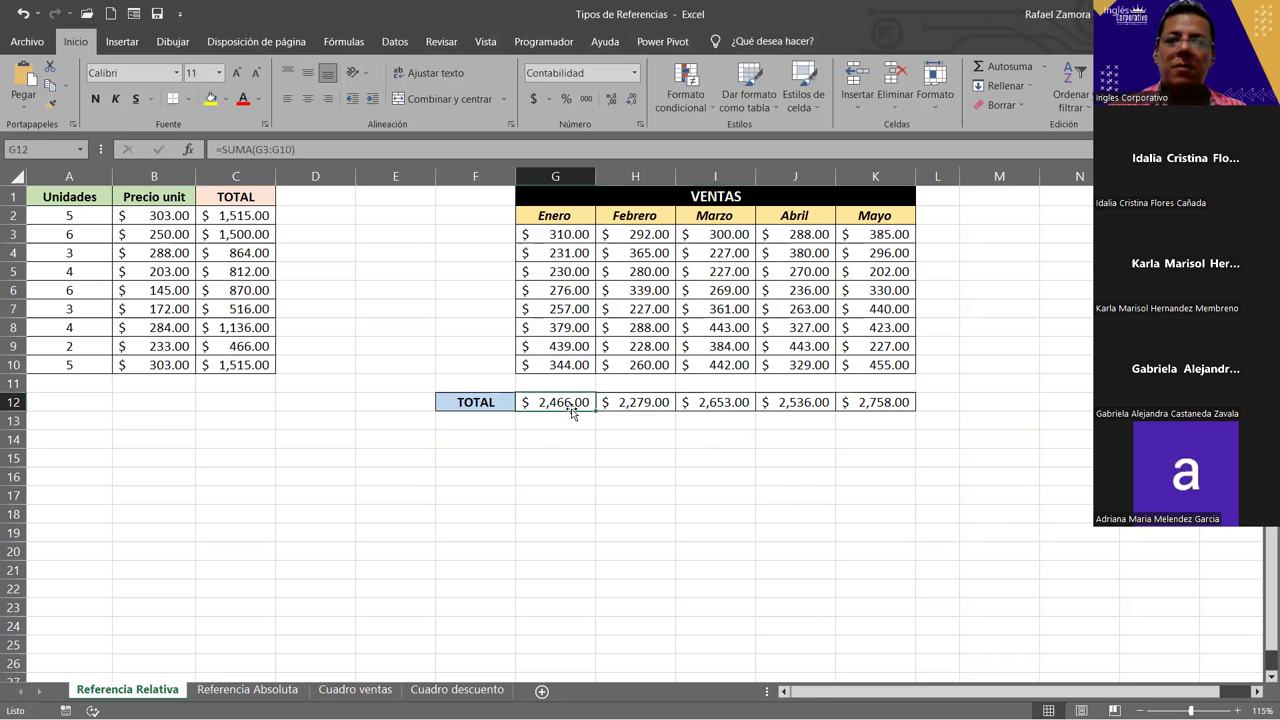
# Copy the January =SUMA total in G12 across the TOTAL row through K12
pyautogui.doubleClick(571, 404)
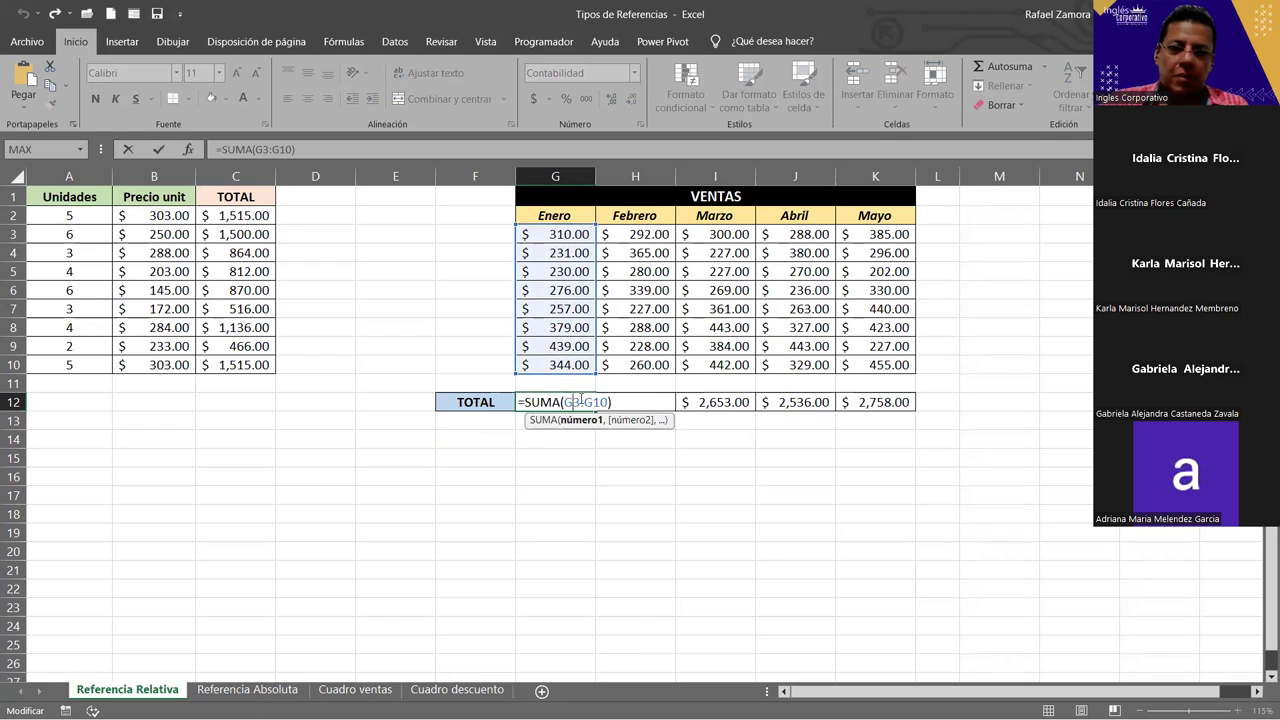
pyautogui.hotkey('ctrl', 'Return')
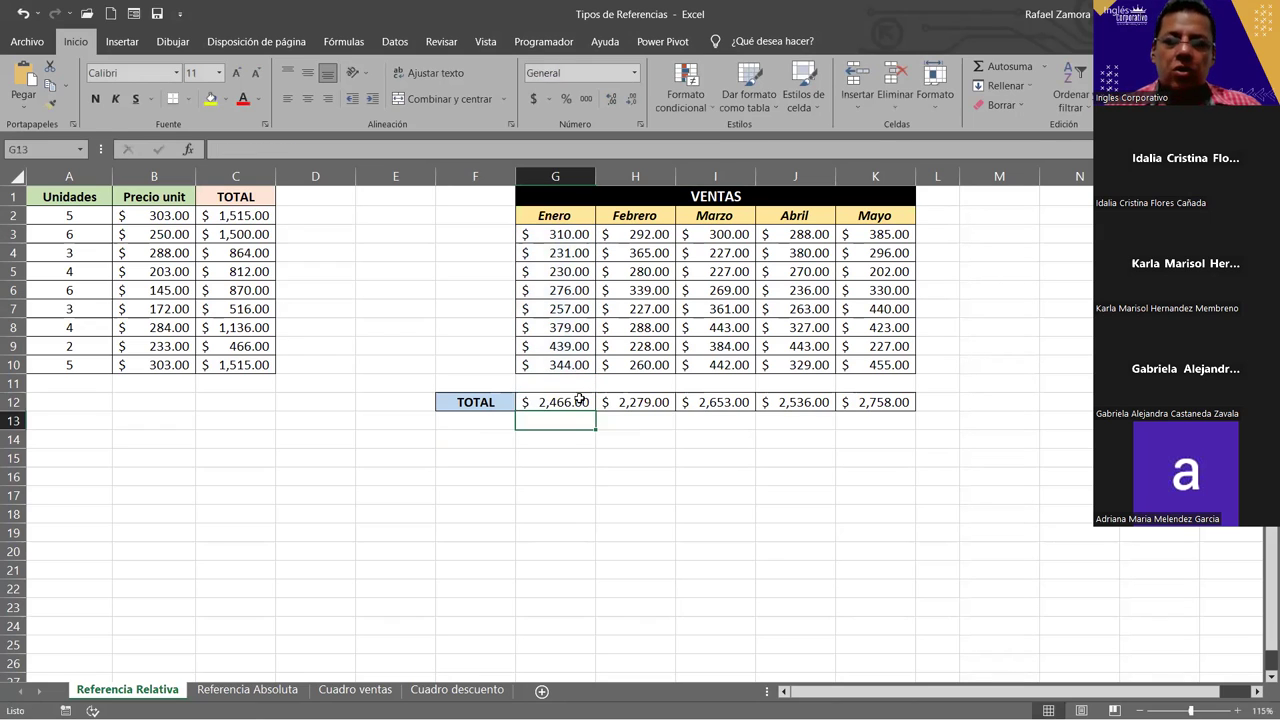
pyautogui.moveTo(593, 412); pyautogui.dragTo(890, 412)
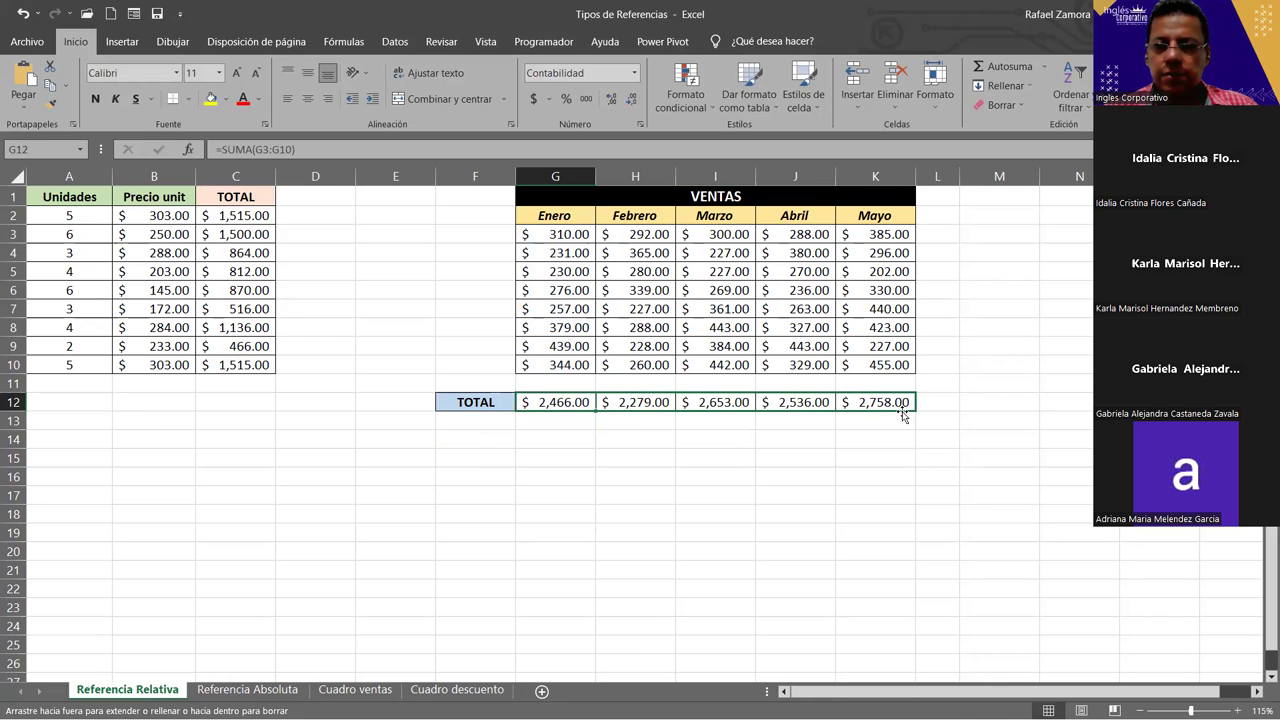
# Inspect each month's SUMA formula from G12 to K12, ending with May's =SUMA(K3:K10)
pyautogui.doubleClick(553, 401)
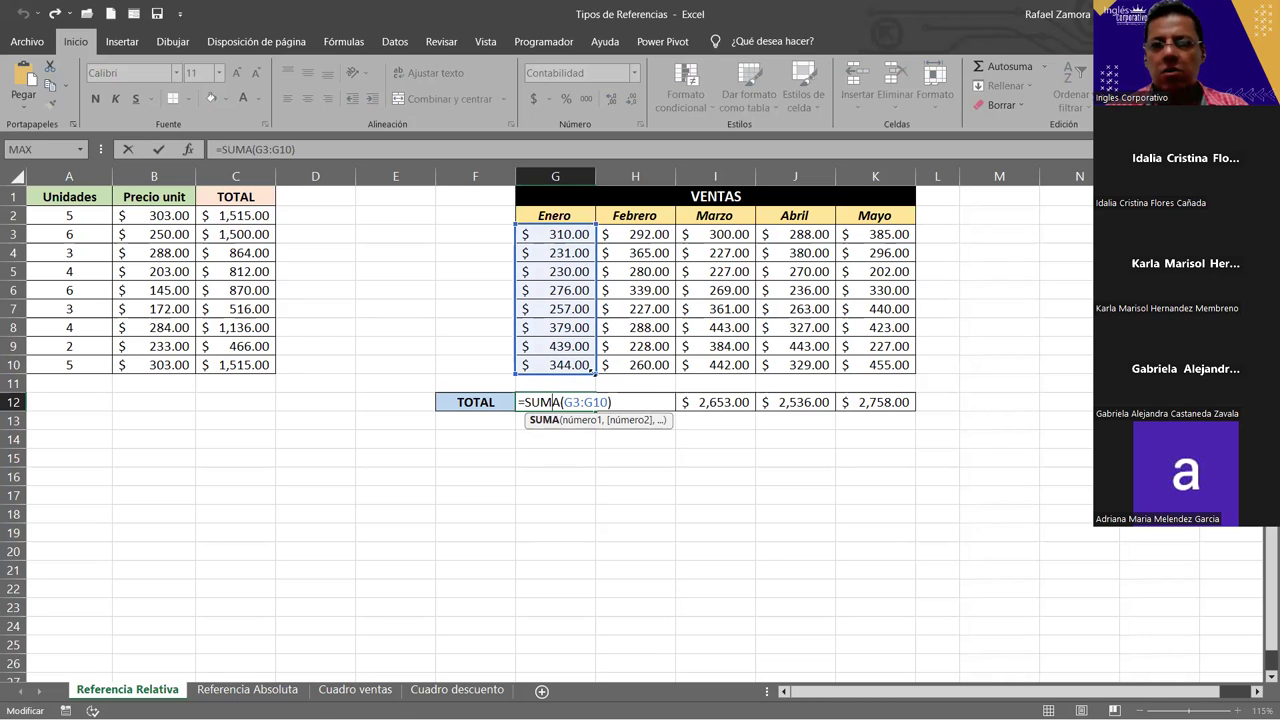
pyautogui.click(625, 402)
pyautogui.doubleClick(640, 402)
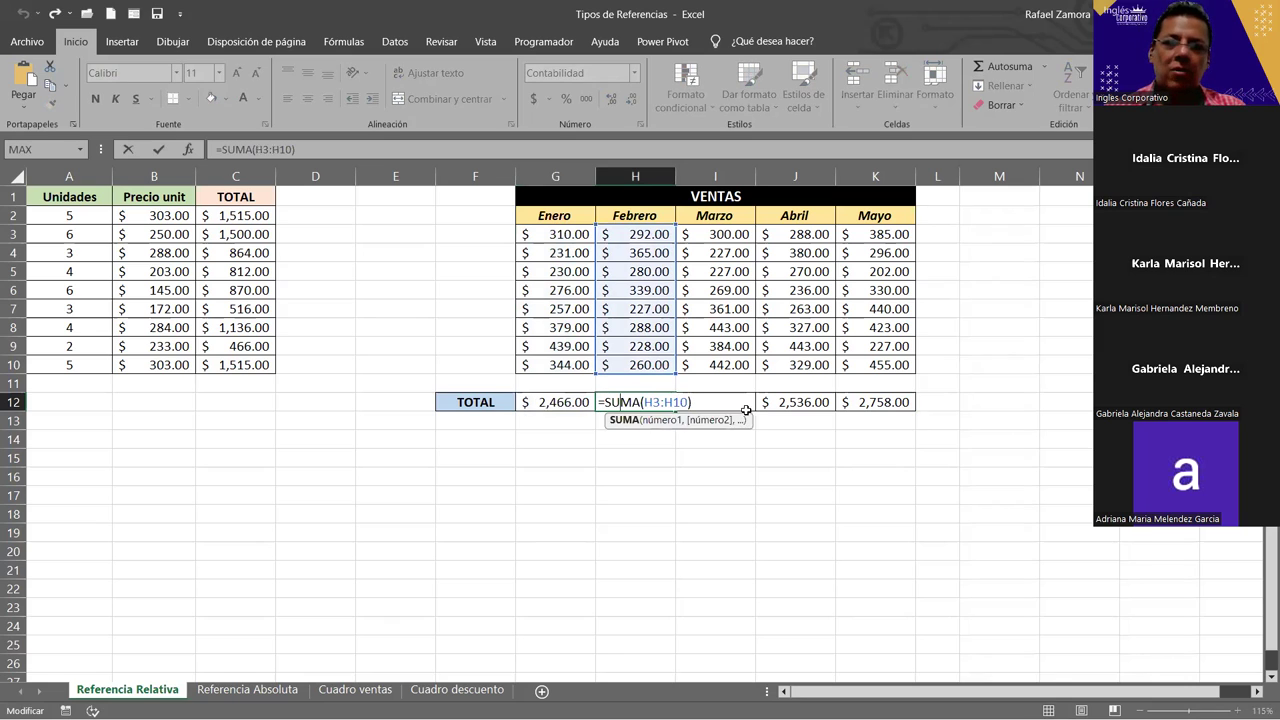
pyautogui.doubleClick(740, 402)
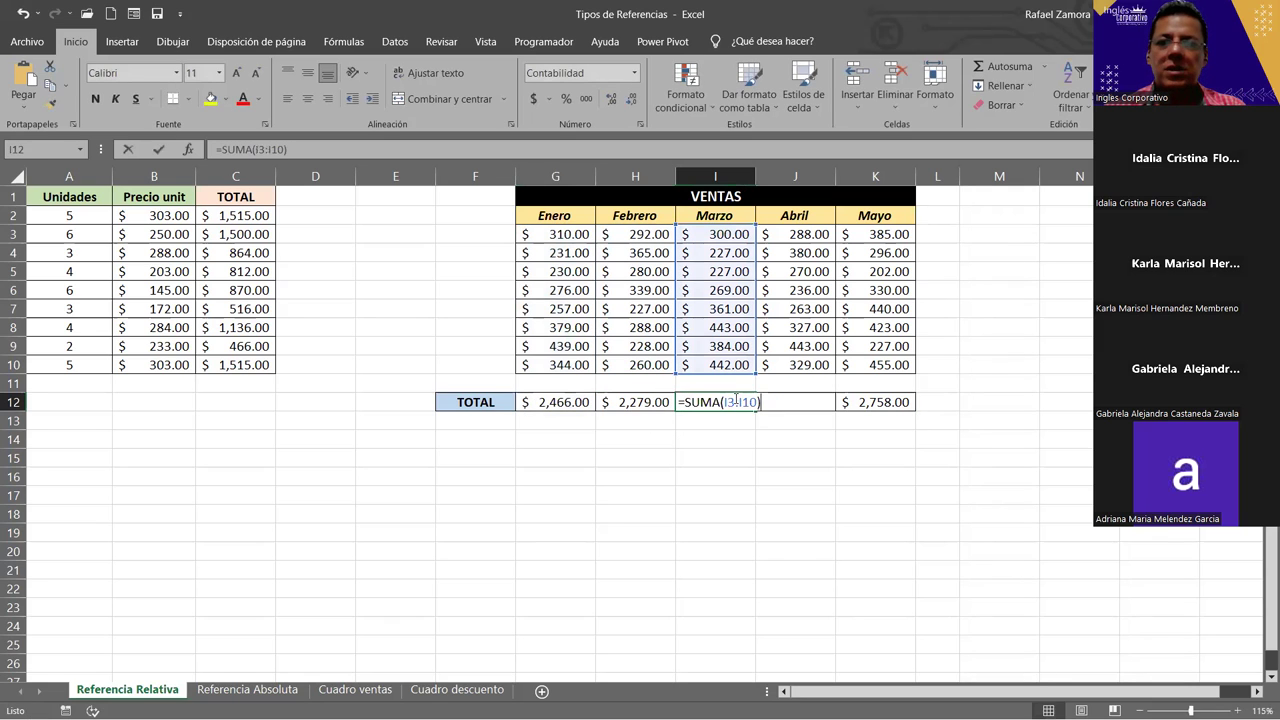
pyautogui.doubleClick(822, 401)
pyautogui.doubleClick(862, 402)
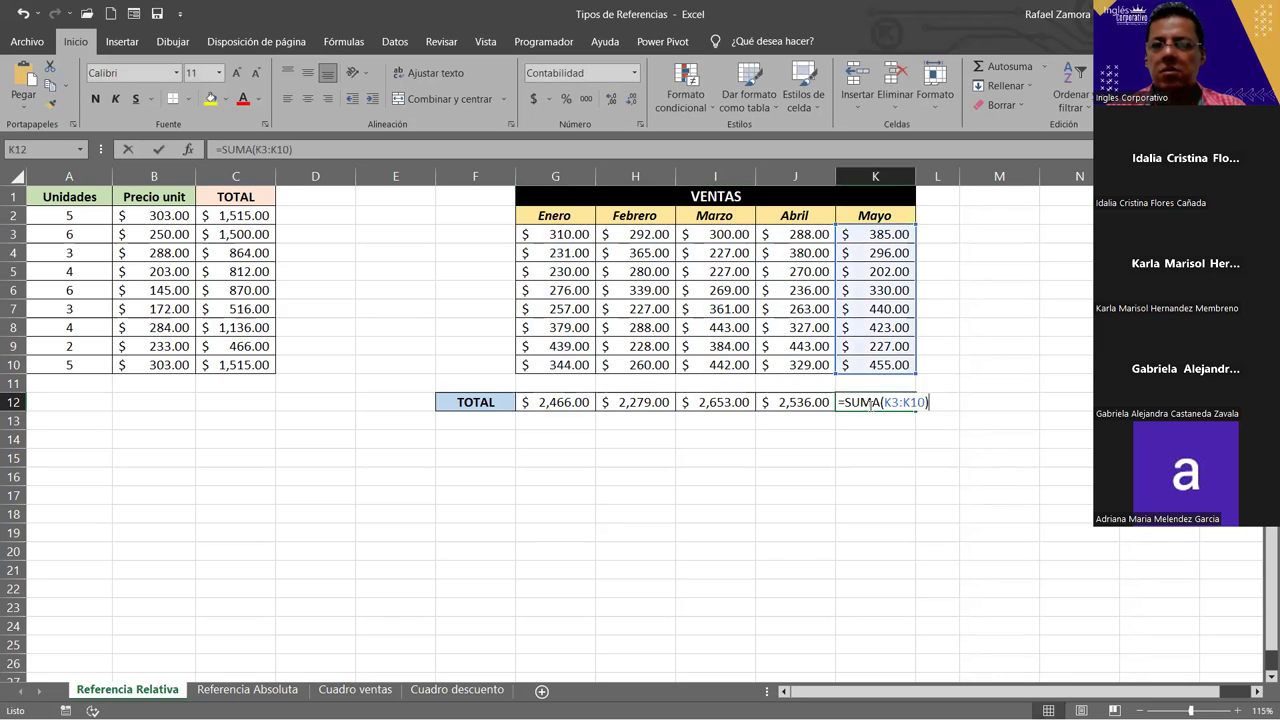
pyautogui.click(836, 455)
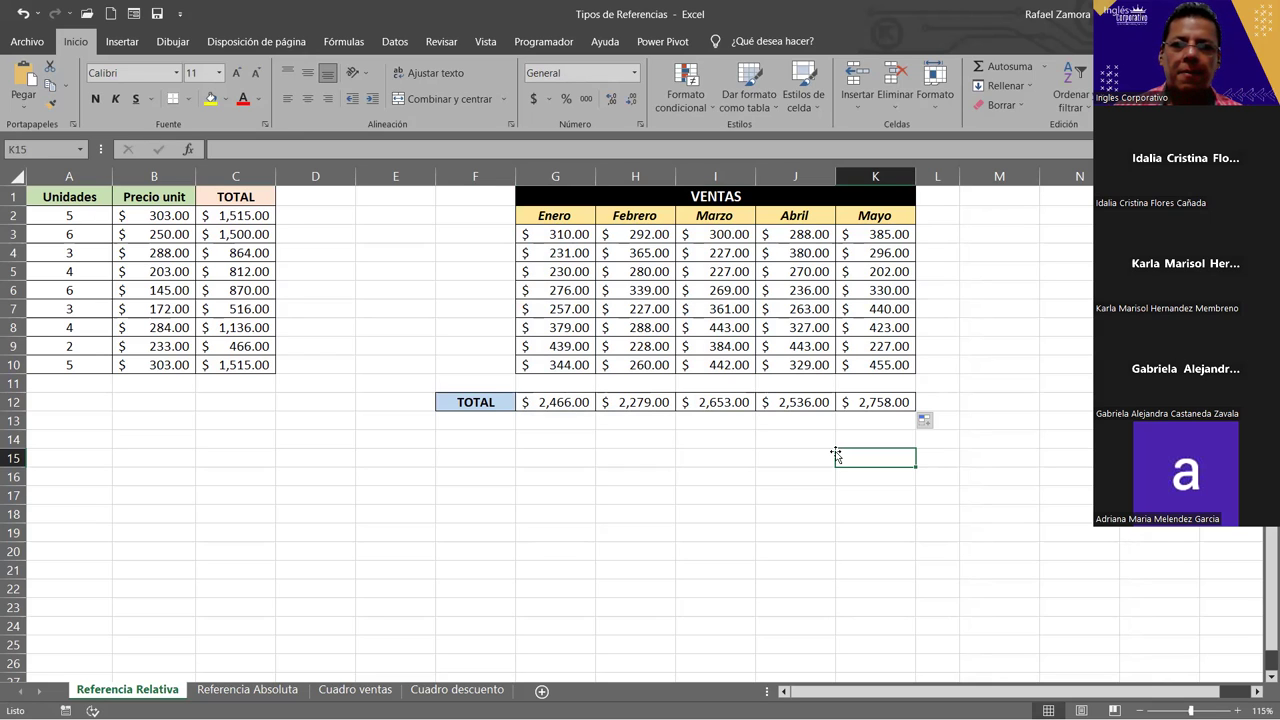
# Show the Insertar ribbon and review the TOTAL product formulas in C3 through C10
pyautogui.click(122, 41)
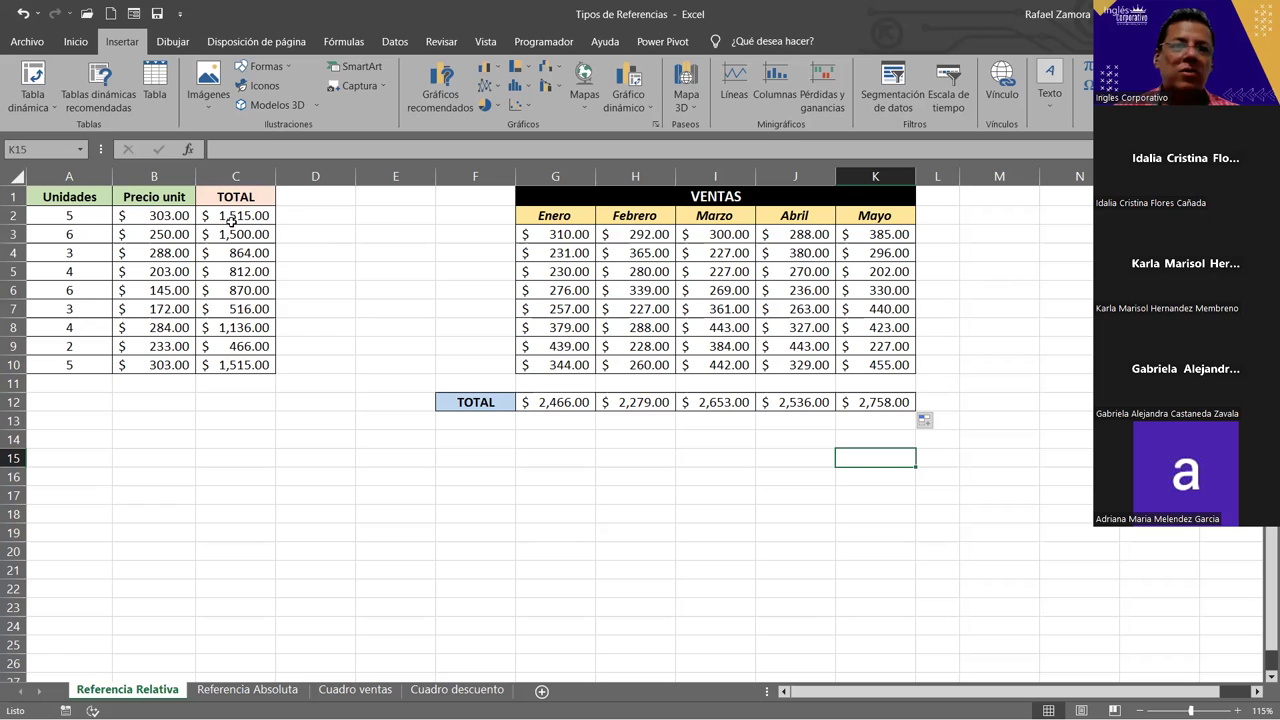
pyautogui.click(241, 240)
pyautogui.click(245, 256)
pyautogui.click(245, 274)
pyautogui.click(245, 292)
pyautogui.click(245, 310)
pyautogui.click(245, 328)
pyautogui.click(245, 346)
pyautogui.click(245, 365)
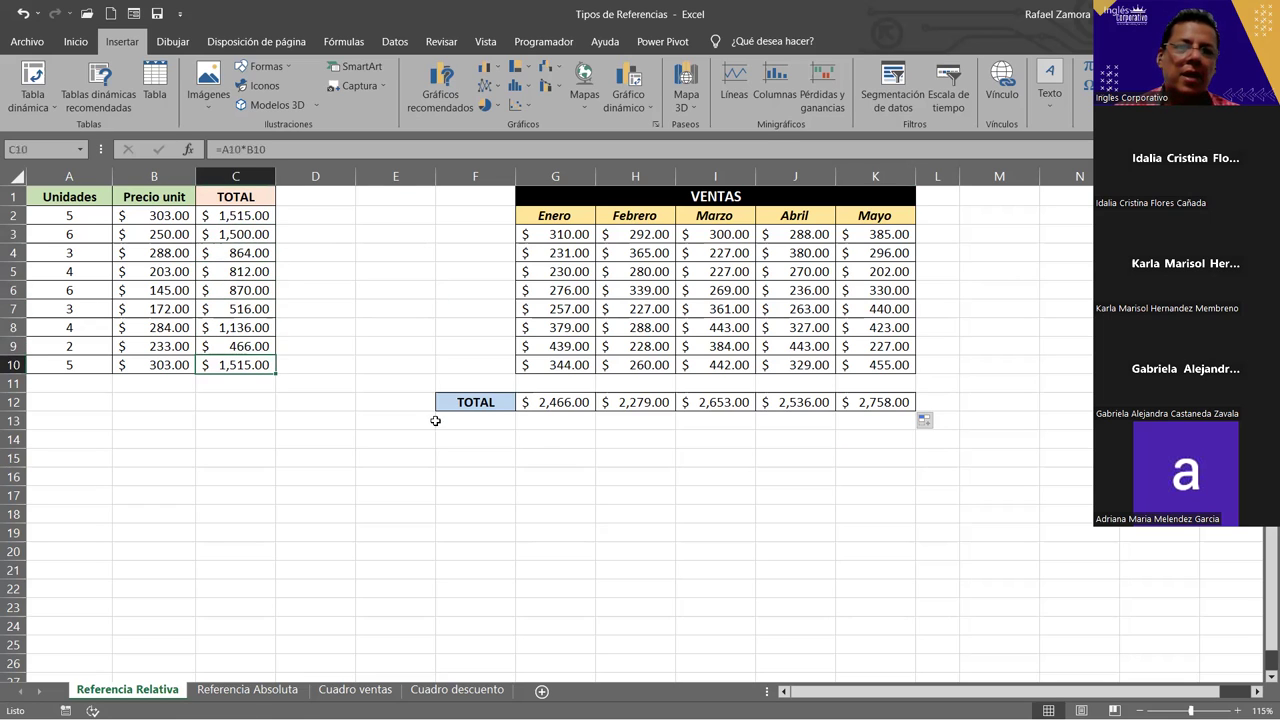
# Review the monthly totals in H12 and I12, then move to an empty cell
pyautogui.click(630, 403)
pyautogui.click(697, 404)
pyautogui.press('Right')
pyautogui.press('Right')
pyautogui.press('Down')
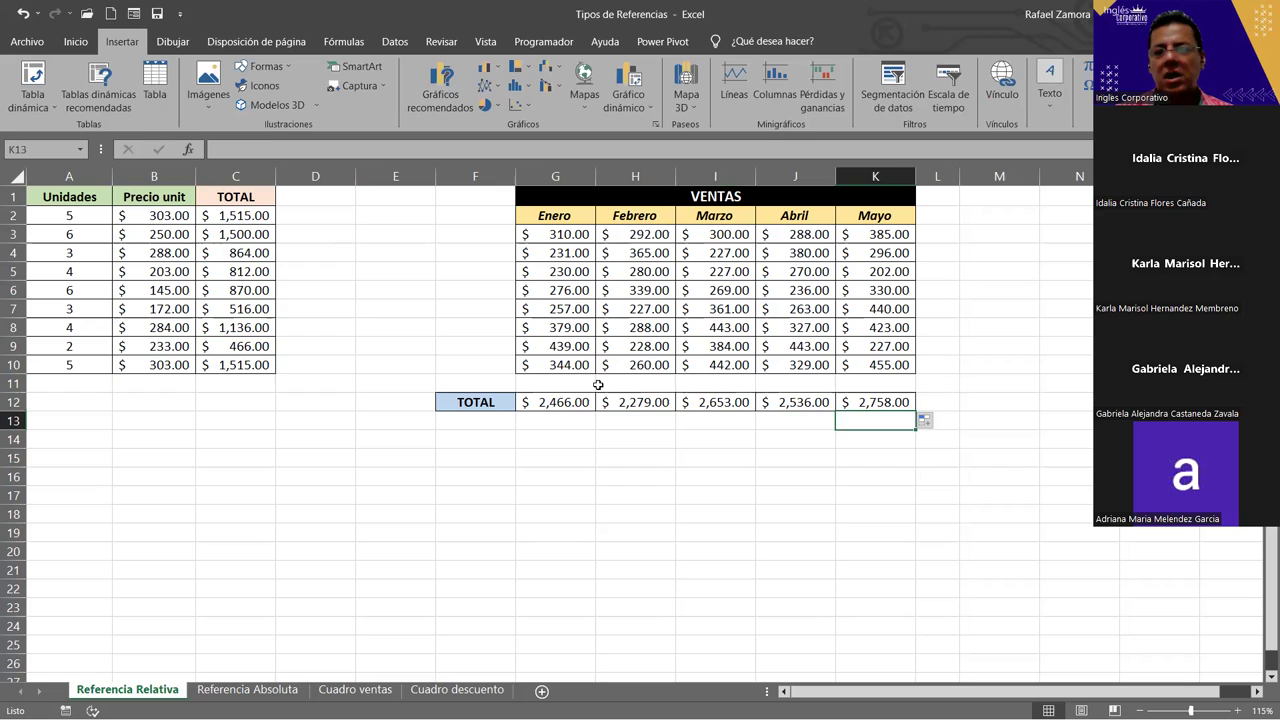
pyautogui.click(572, 493)
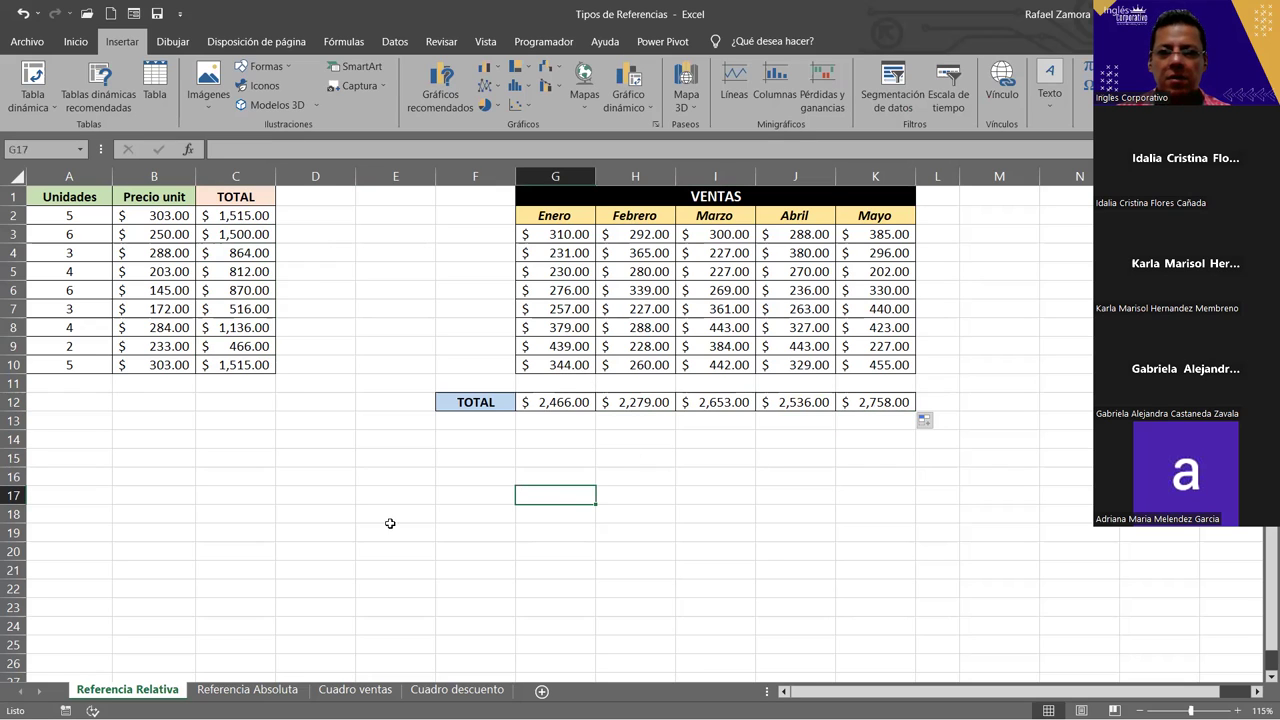
# Open the Referencia Absoluta sheet with its 7% Descuento and 13% IVA in view, and select C2
pyautogui.click(260, 691)
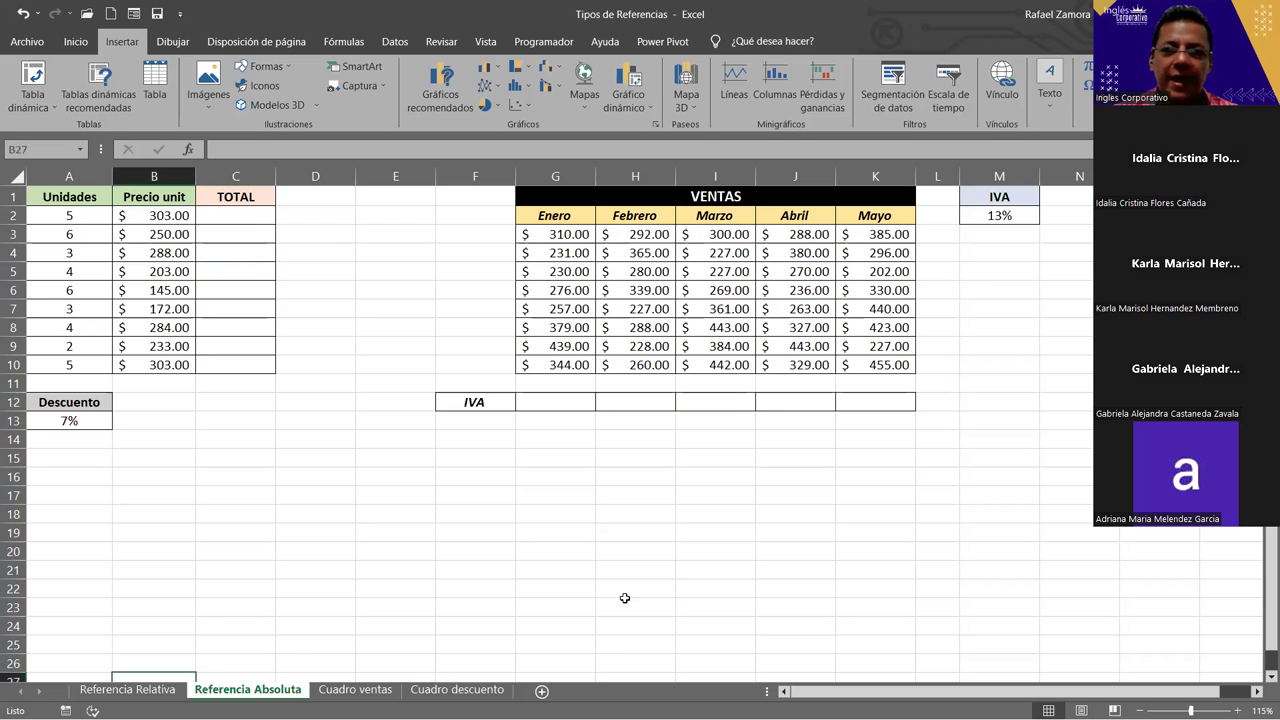
pyautogui.scroll(1, 638, 599)
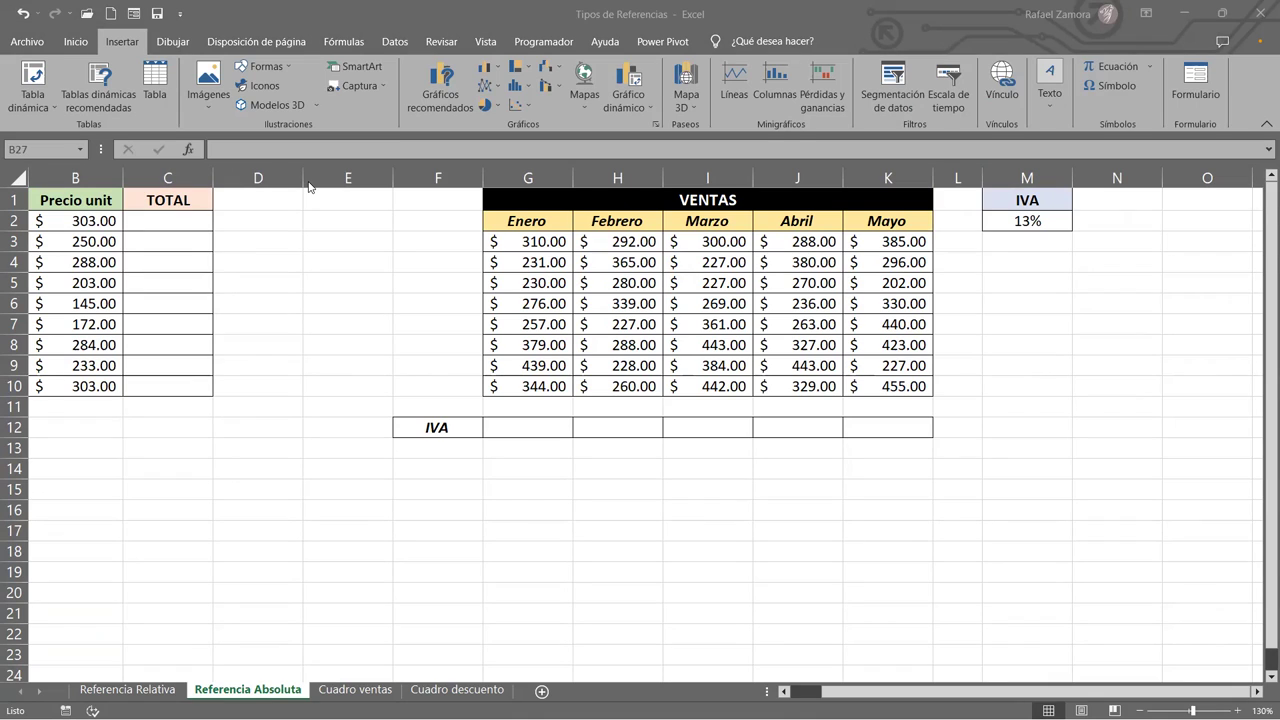
pyautogui.click(783, 690)
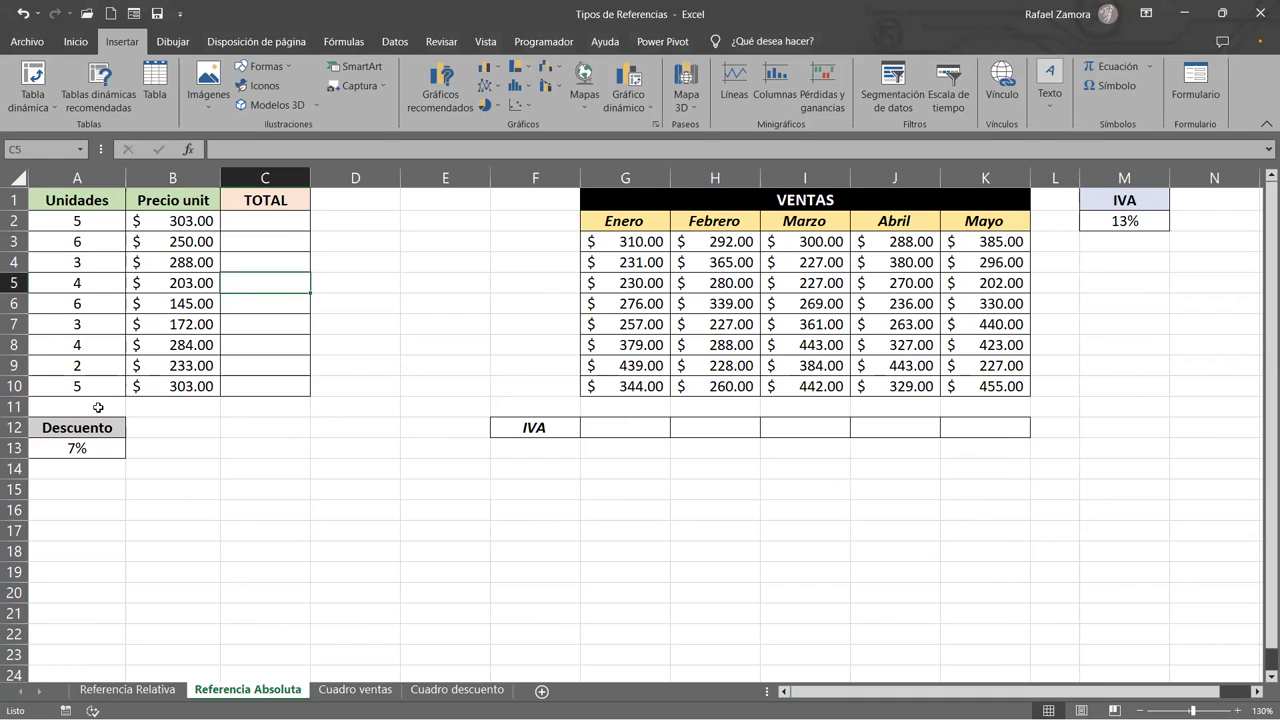
pyautogui.click(90, 216)
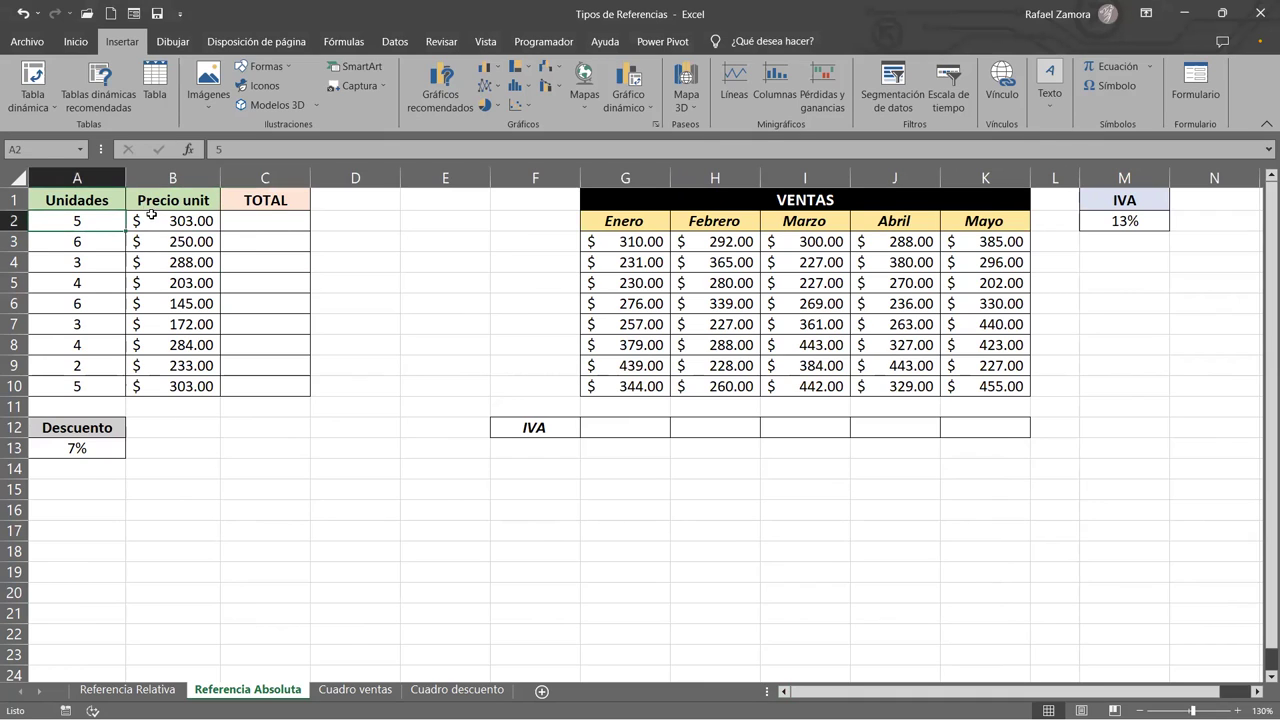
pyautogui.click(152, 215)
pyautogui.click(251, 221)
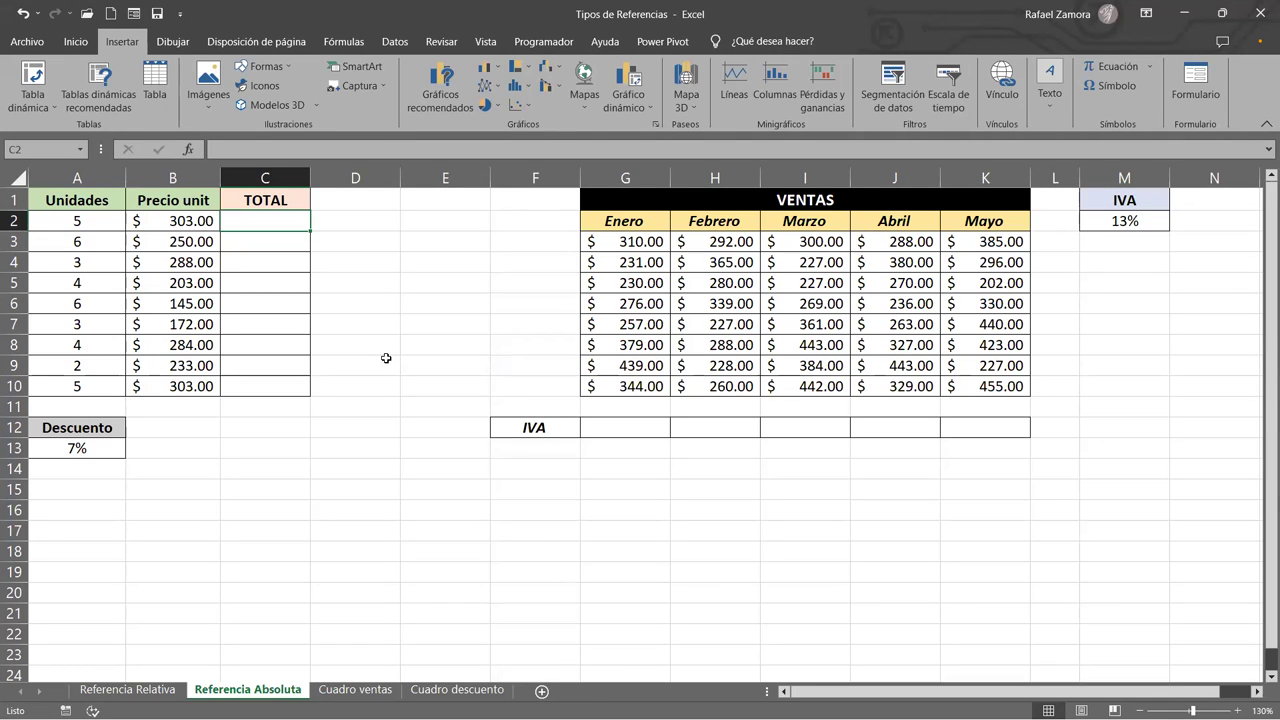
# Enter =B2-A13 in C2 to subtract the 7% Descuento from the B2 unit price
pyautogui.write('=')
pyautogui.click(185, 221)
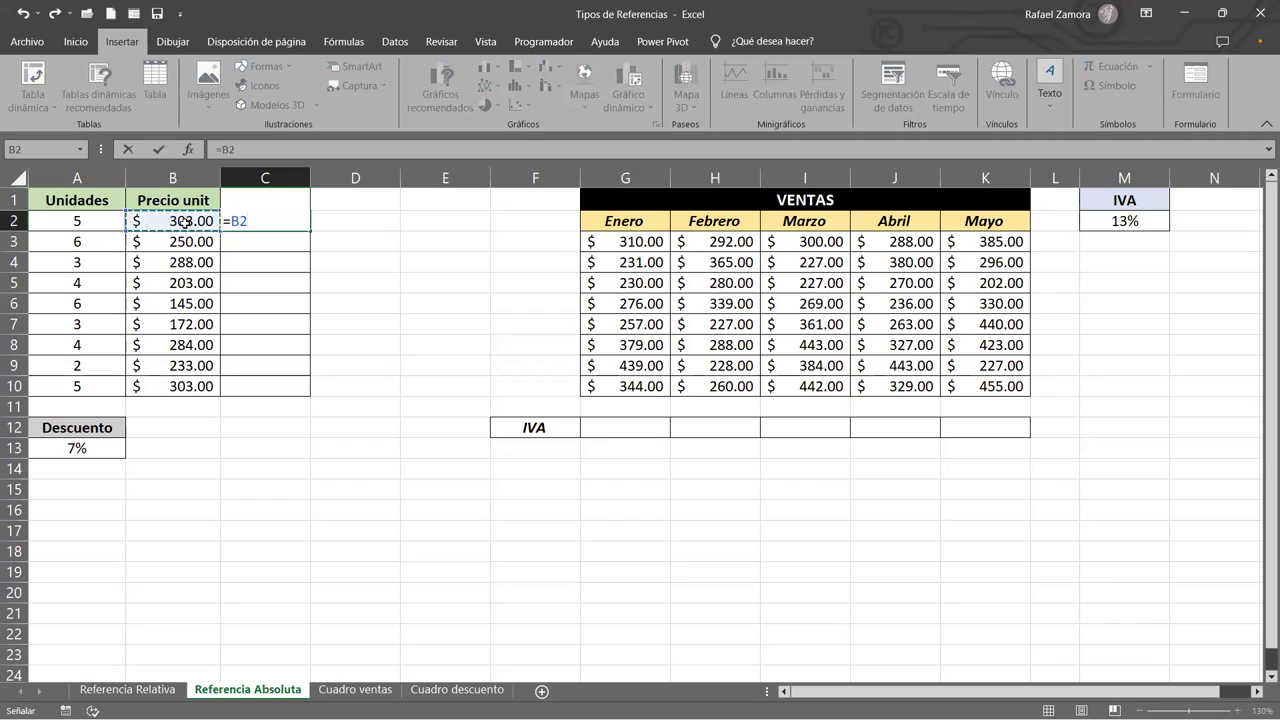
pyautogui.write('-')
pyautogui.click(95, 449)
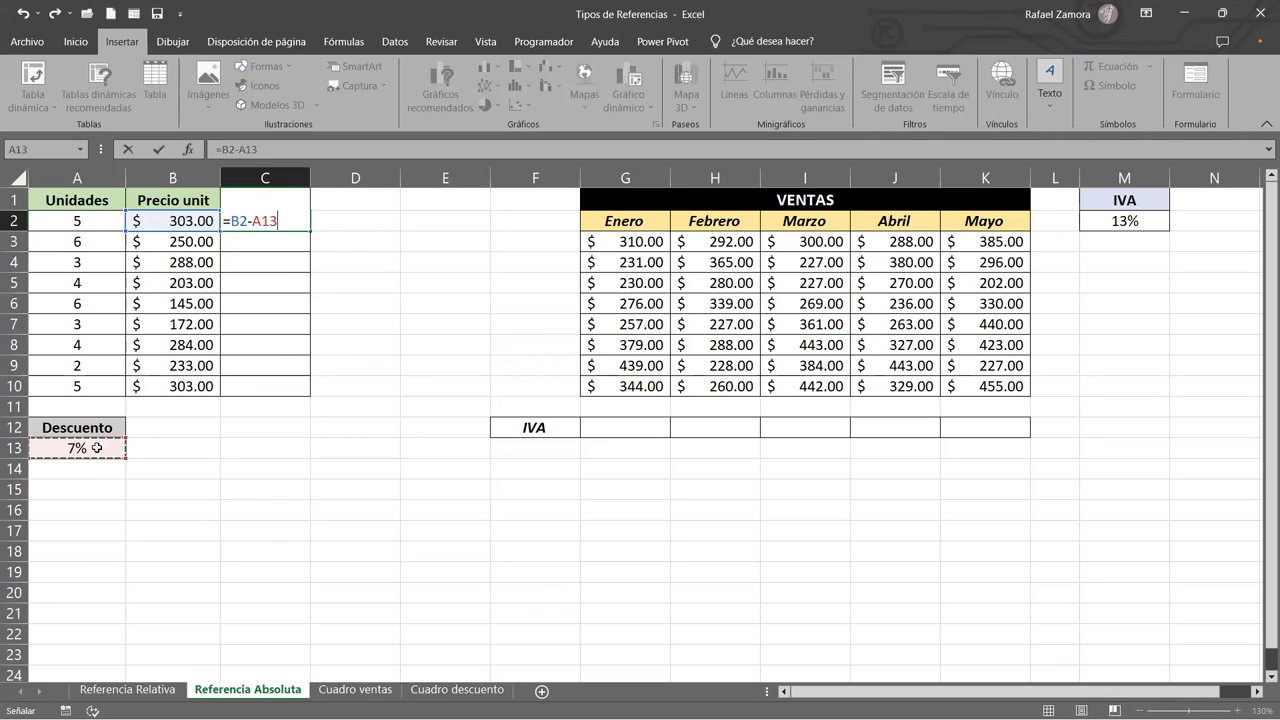
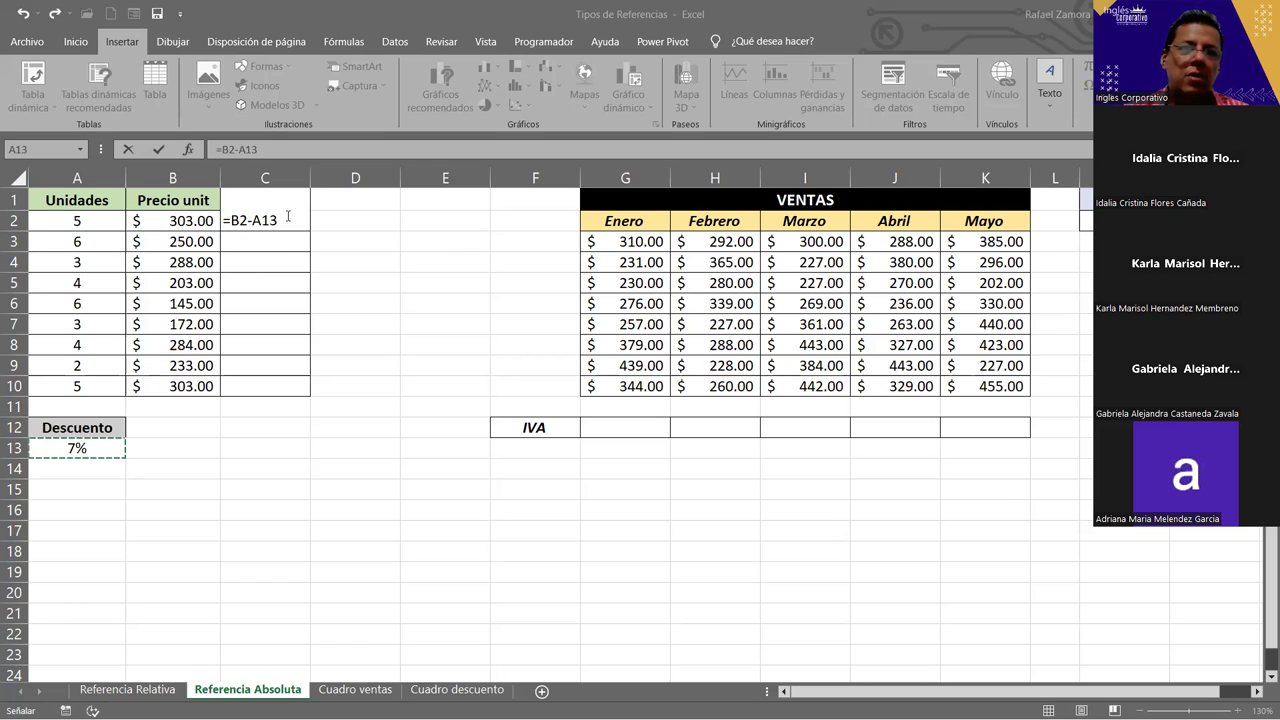
# Enter =B2-A13 in C2 to get $302.93, then reselect C2 to check its formula
pyautogui.press('Return')
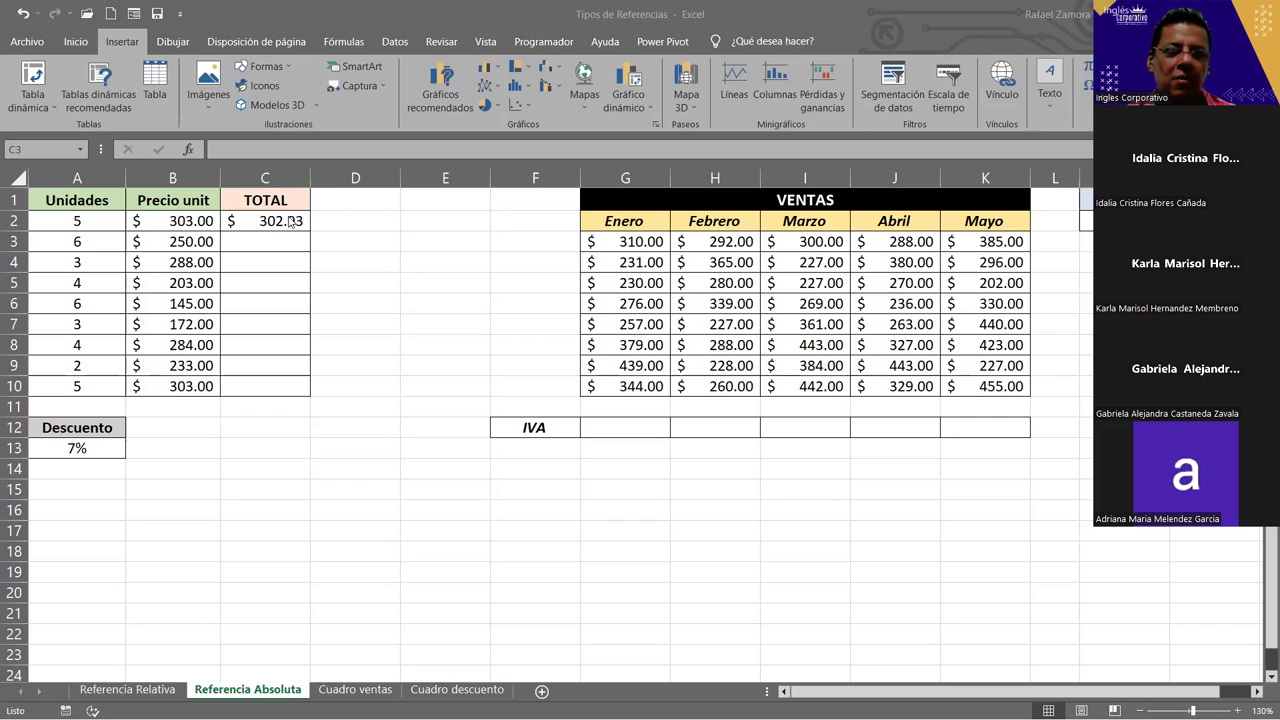
pyautogui.write('=')
pyautogui.click(281, 221)
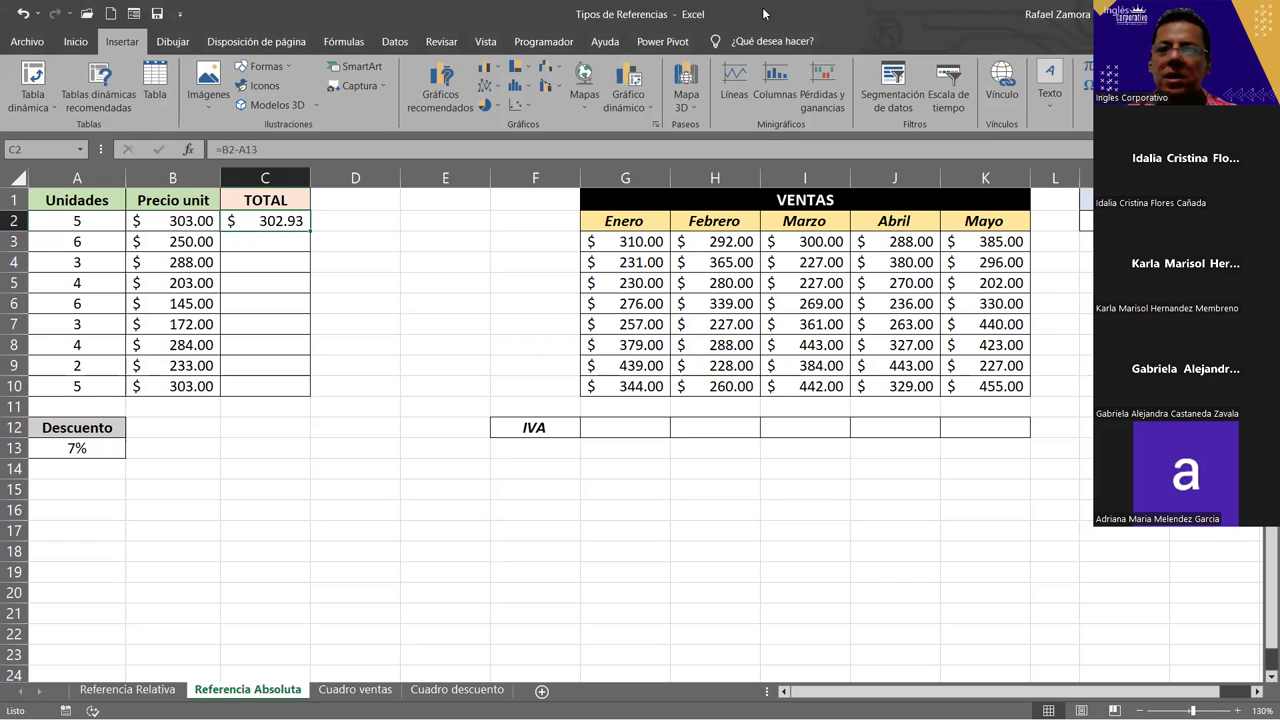
pyautogui.click(455, 271)
pyautogui.click(263, 231)
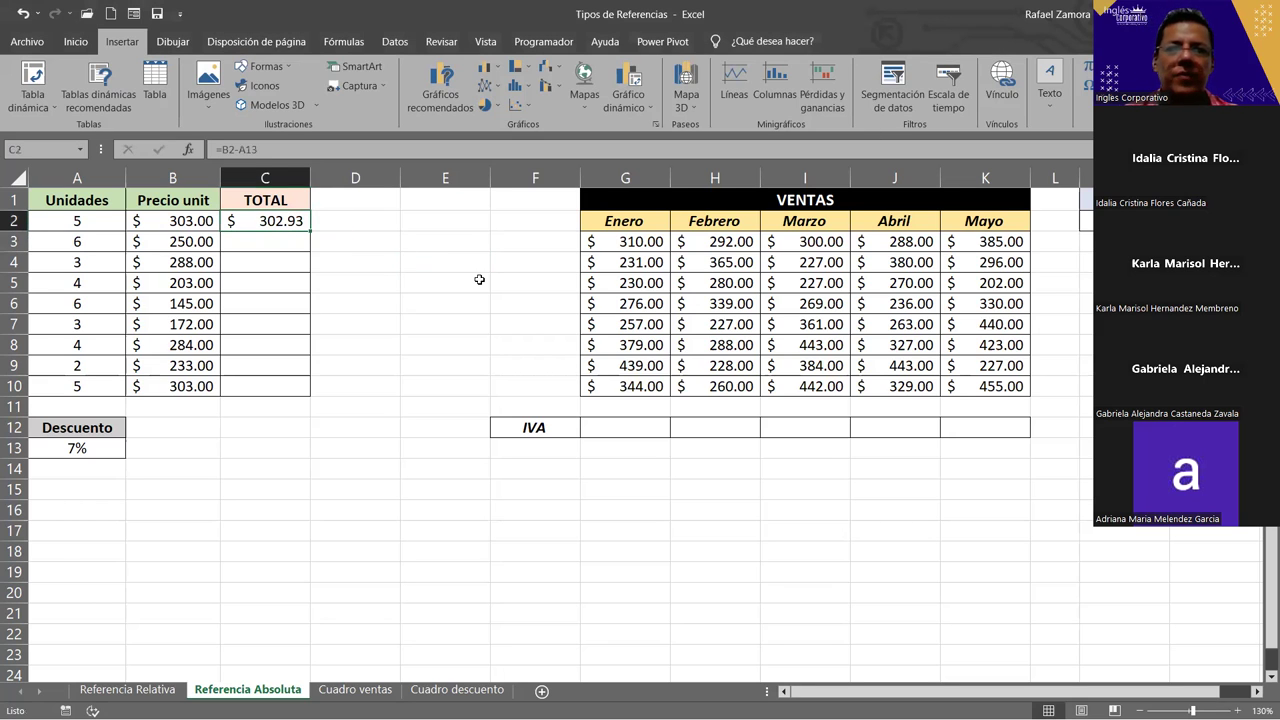
# Replace C2's formula with =A2*B2, units times unit price, giving $1,515.00
pyautogui.press('F2')
pyautogui.press('BackSpace')
pyautogui.press('BackSpace')
pyautogui.press('BackSpace')
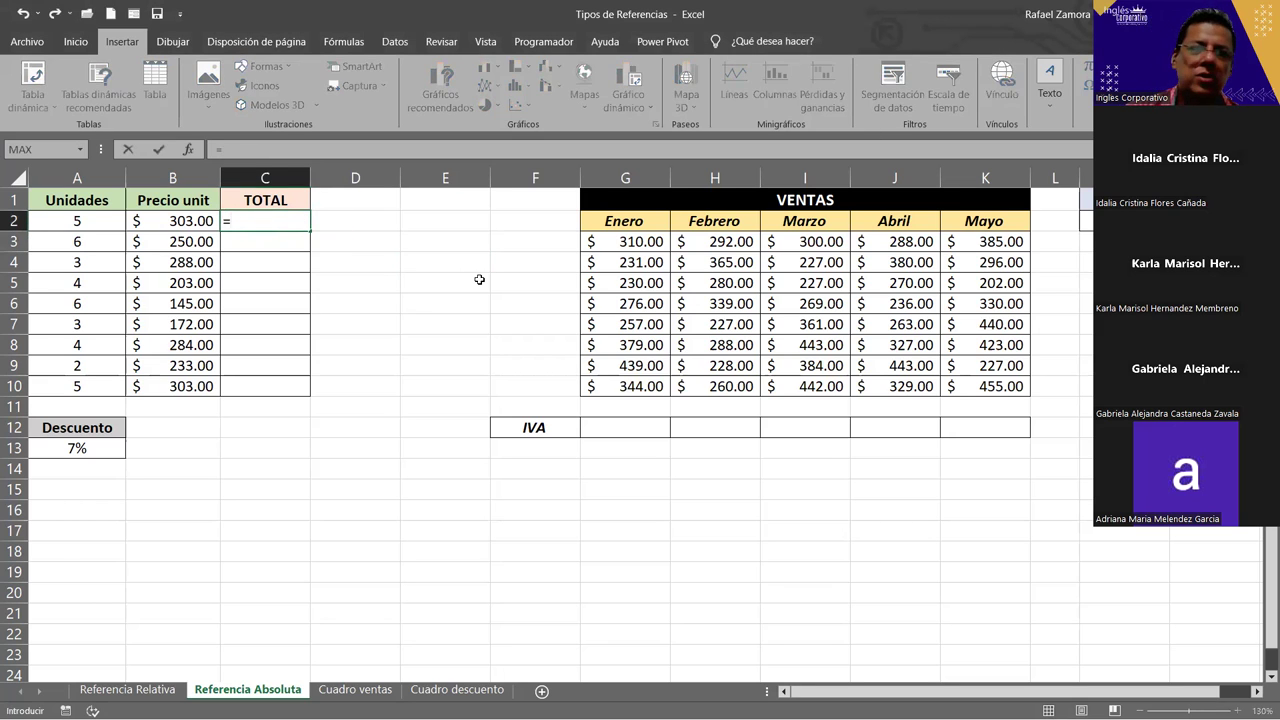
pyautogui.click(116, 220)
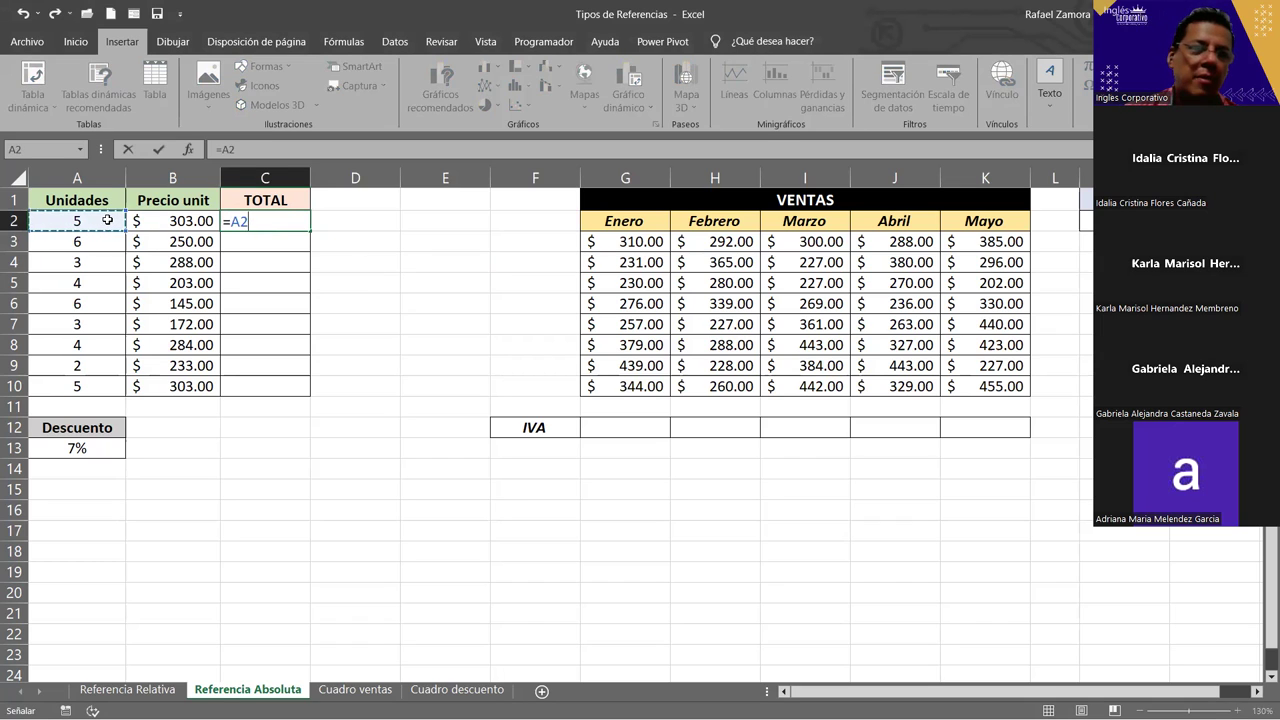
pyautogui.write('*')
pyautogui.click(197, 221)
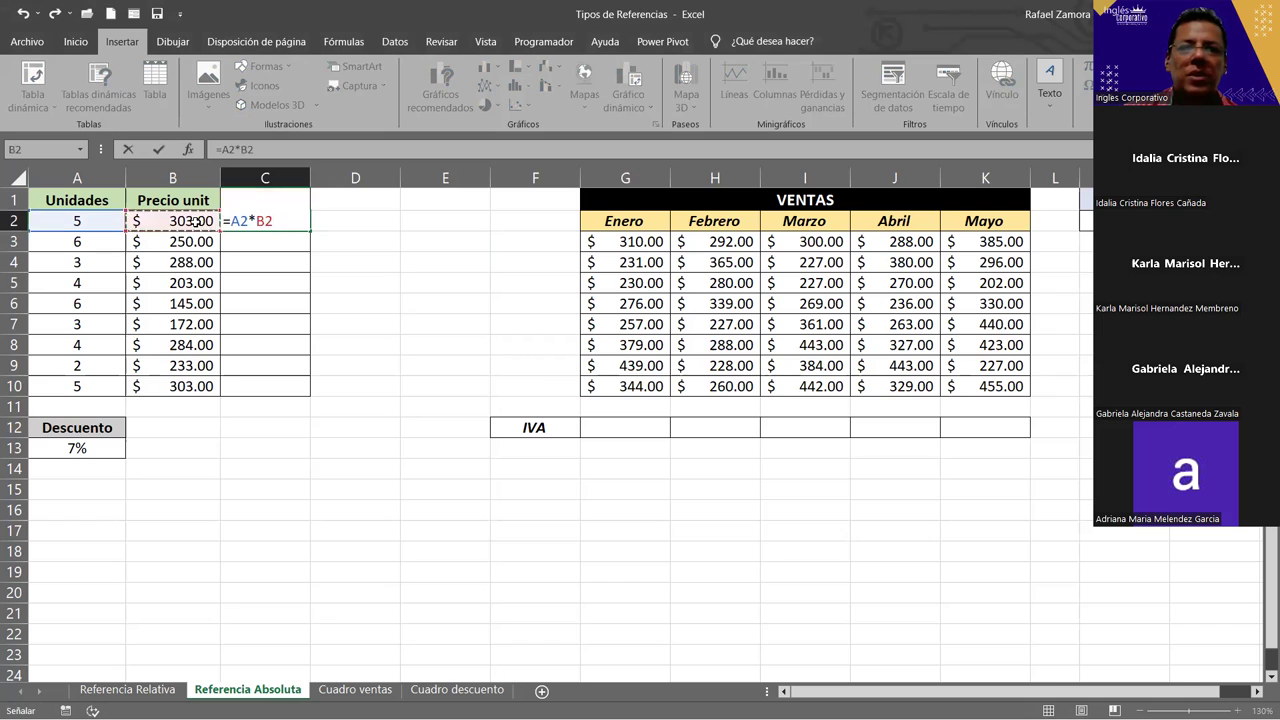
pyautogui.press('Return')
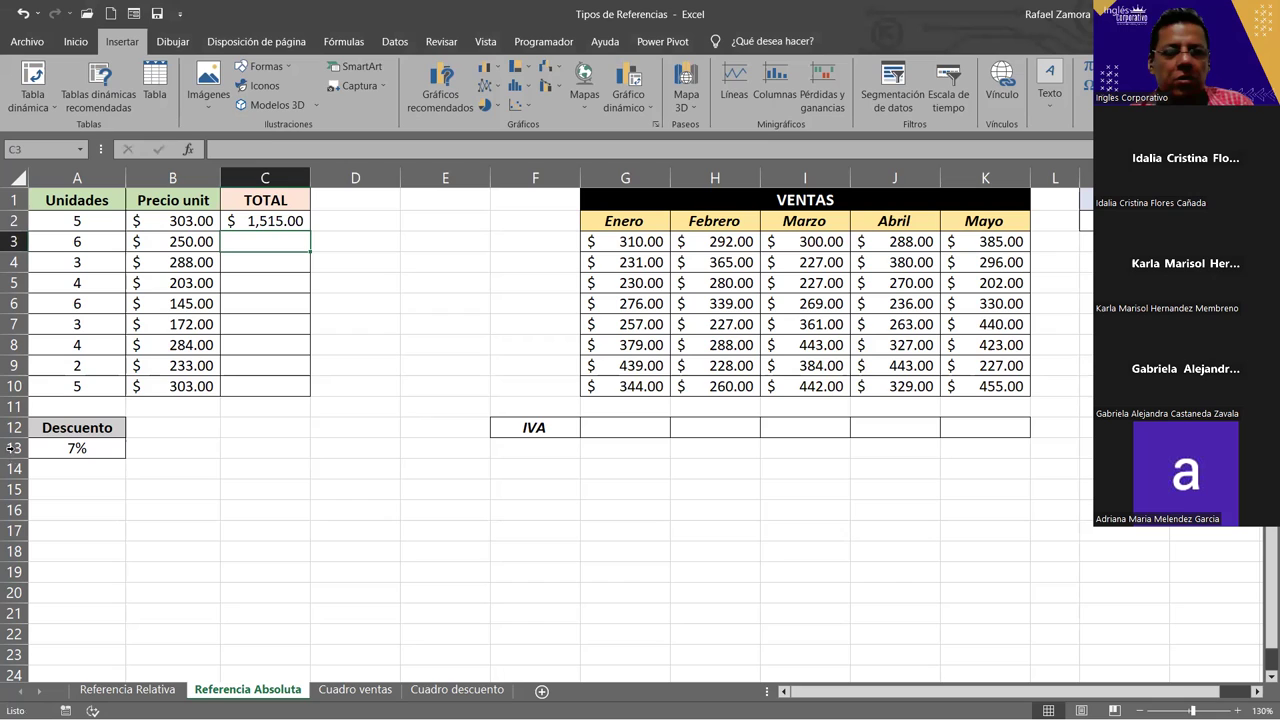
pyautogui.doubleClick(261, 220)
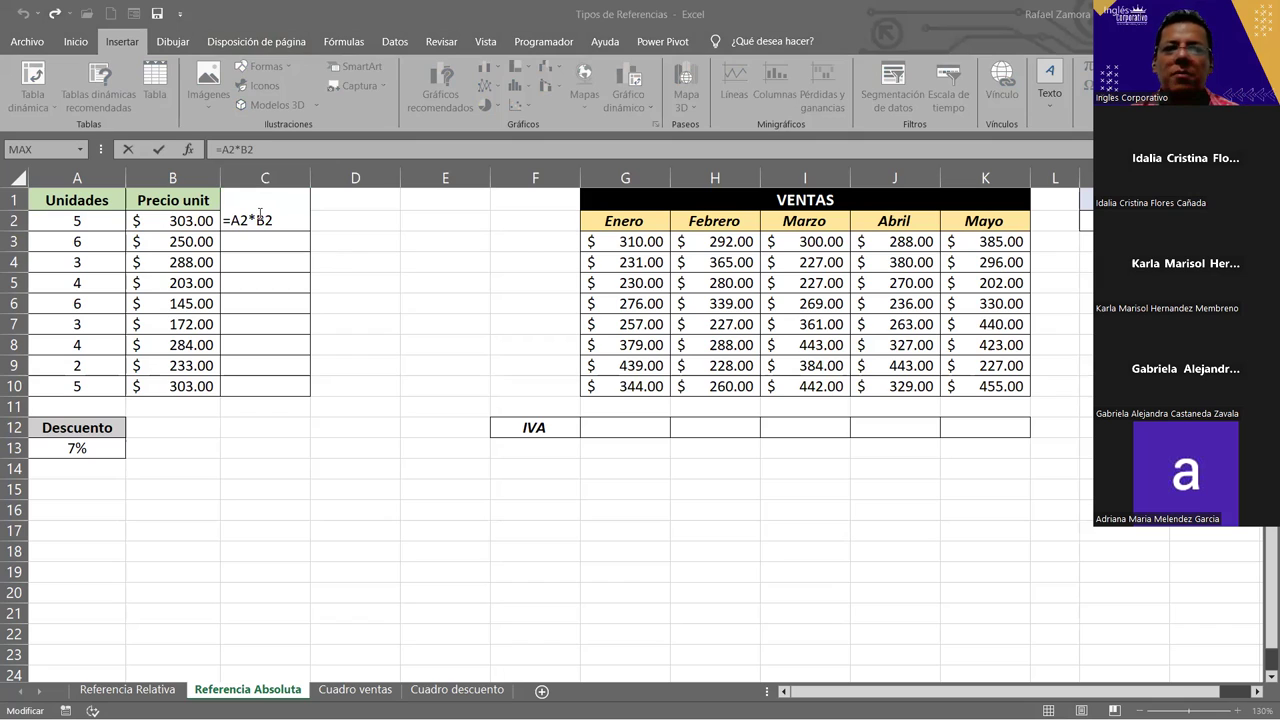
# Append *A13 so C2 reads =A2*B2*A13 and shows $106.05
pyautogui.click(371, 271)
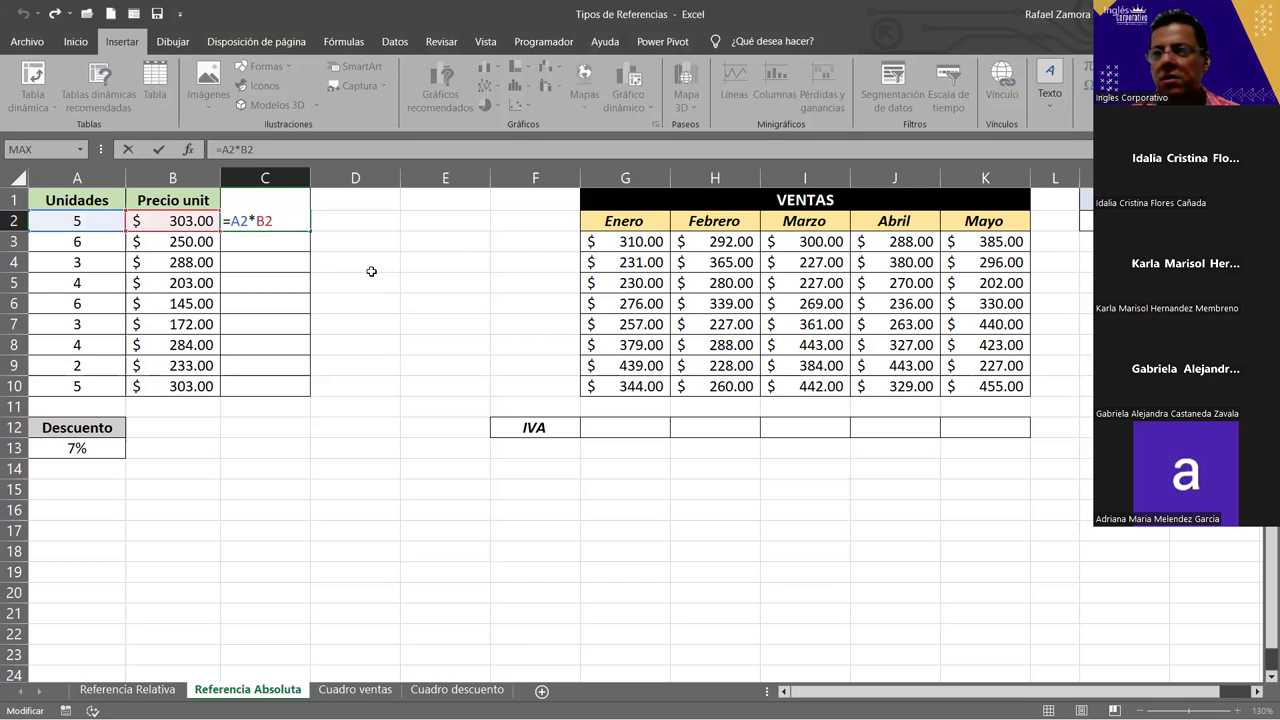
pyautogui.write('*')
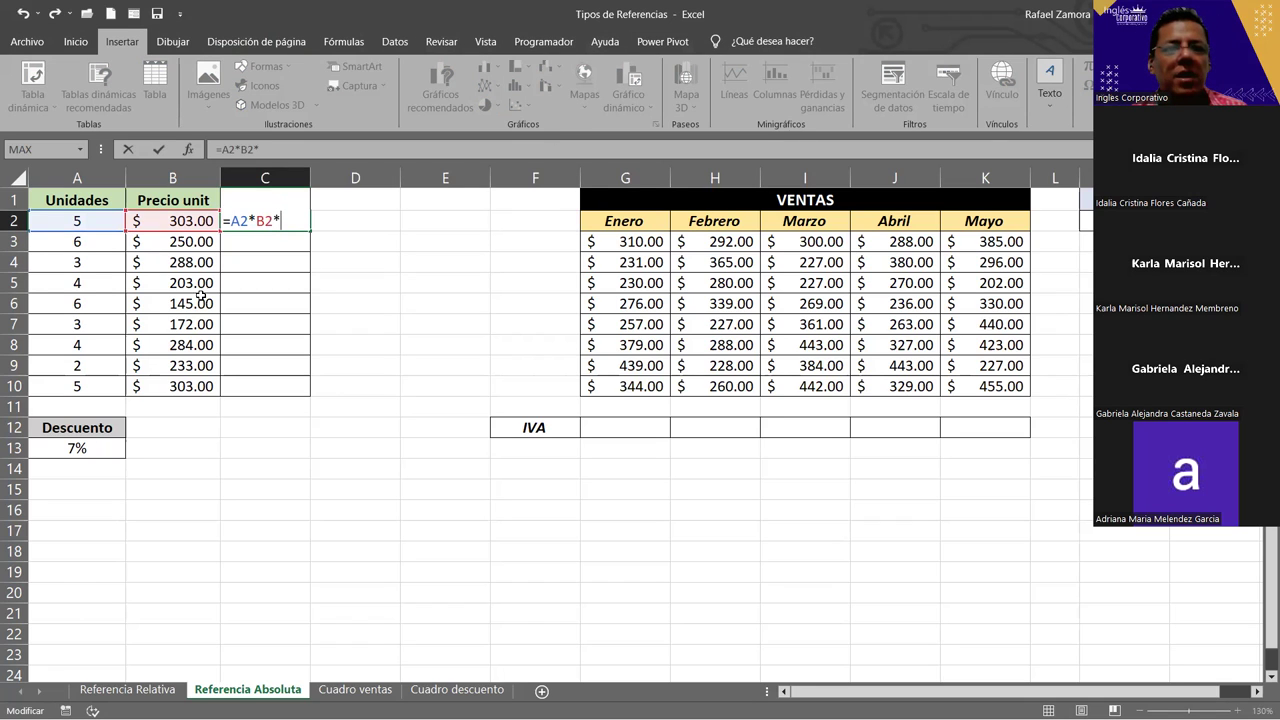
pyautogui.click(85, 452)
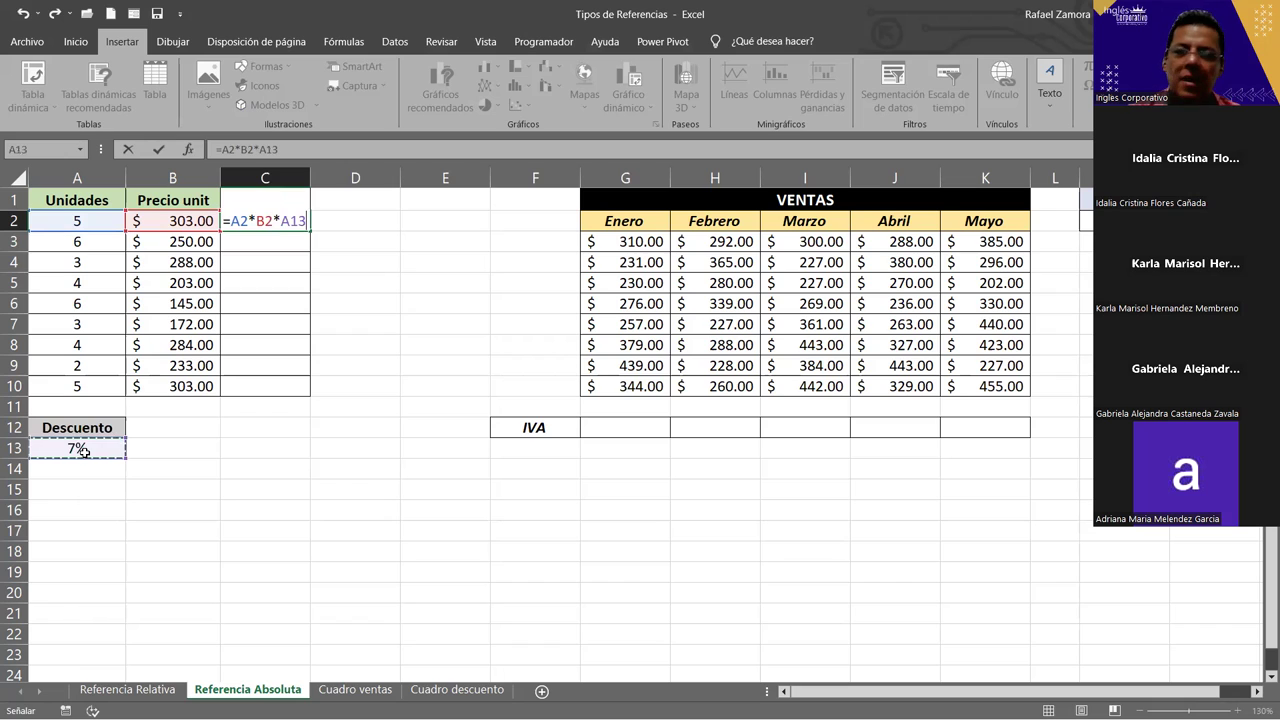
pyautogui.press('Return')
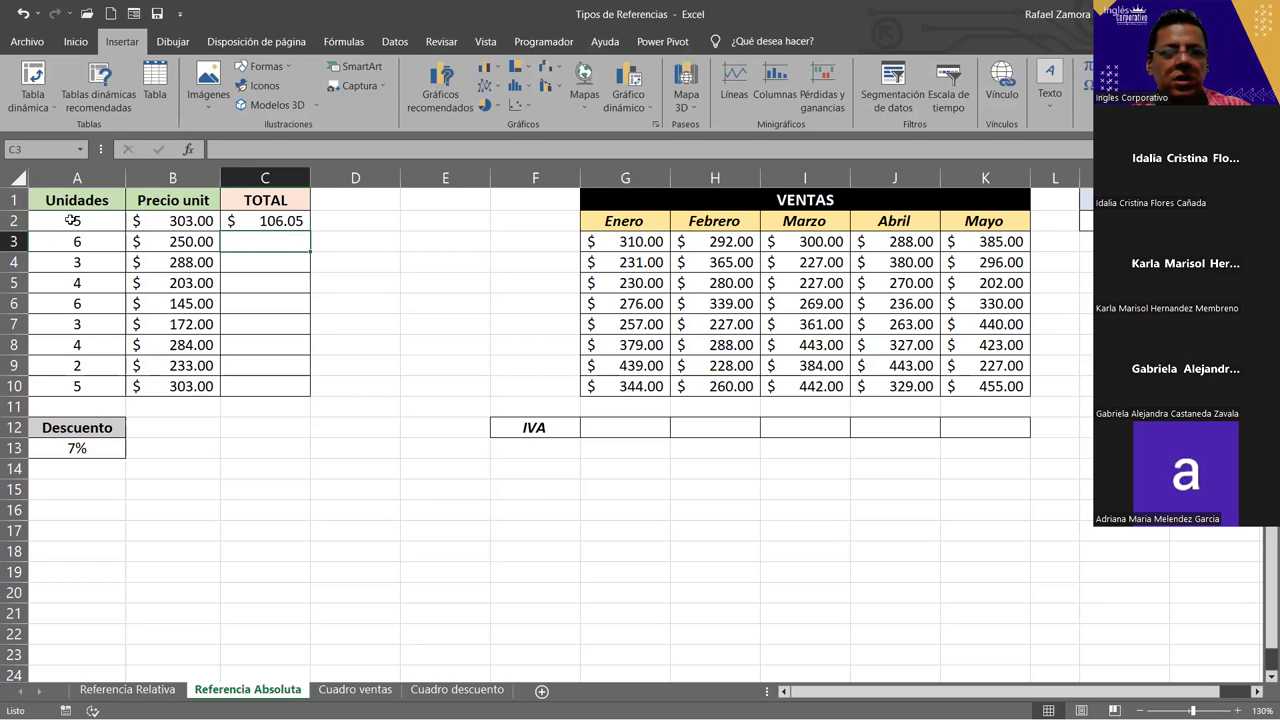
pyautogui.moveTo(100, 220); pyautogui.dragTo(175, 218)
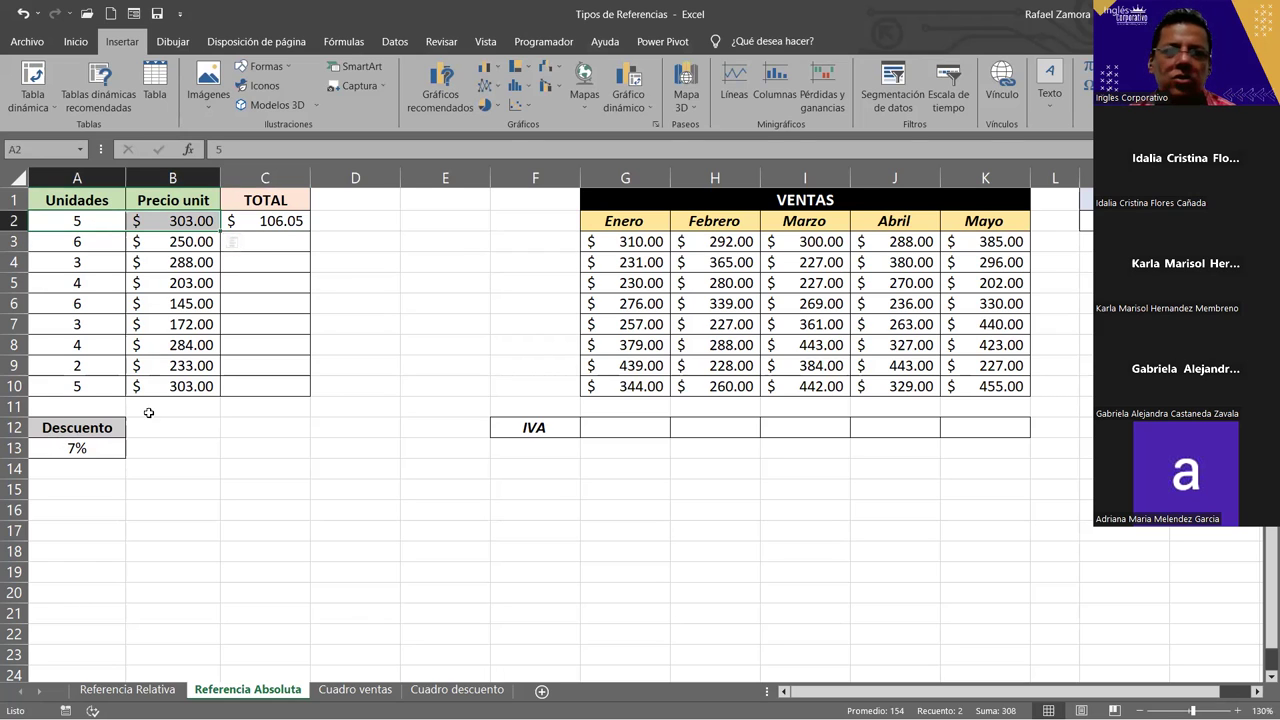
pyautogui.click(272, 223)
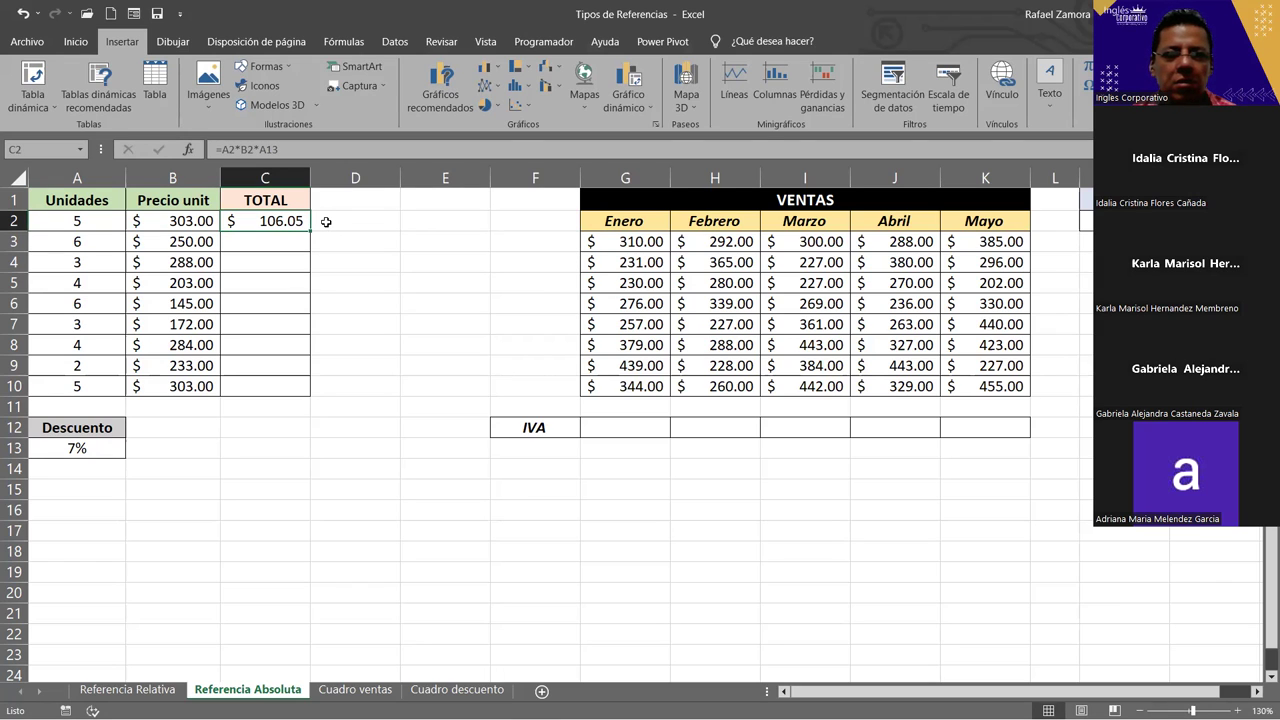
pyautogui.doubleClick(296, 218)
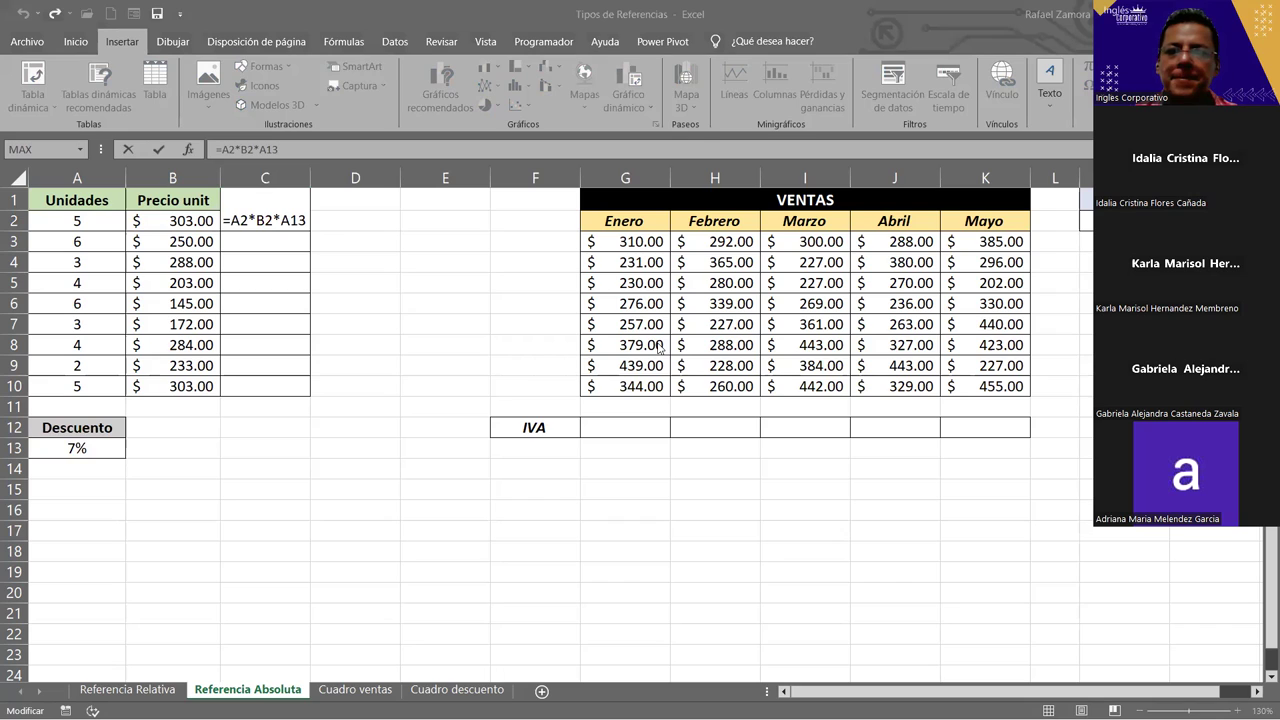
pyautogui.click(307, 220)
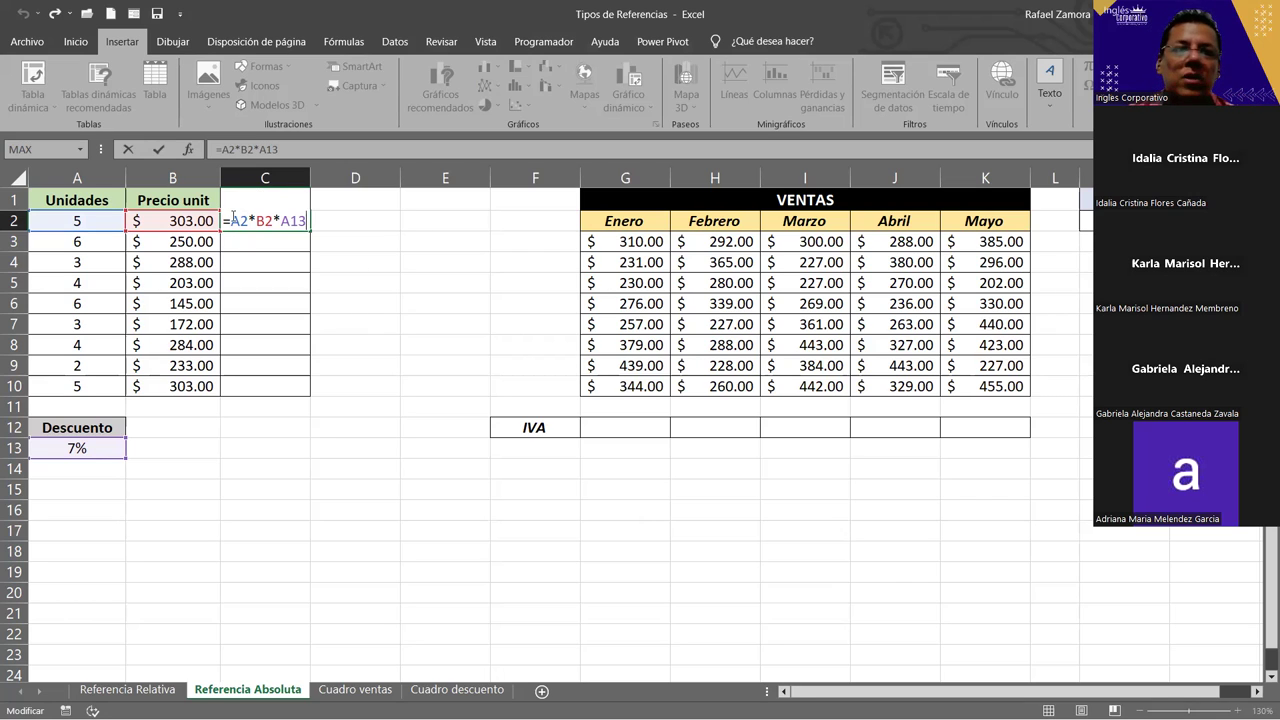
pyautogui.moveTo(233, 219); pyautogui.dragTo(355, 214)
pyautogui.press('Return')
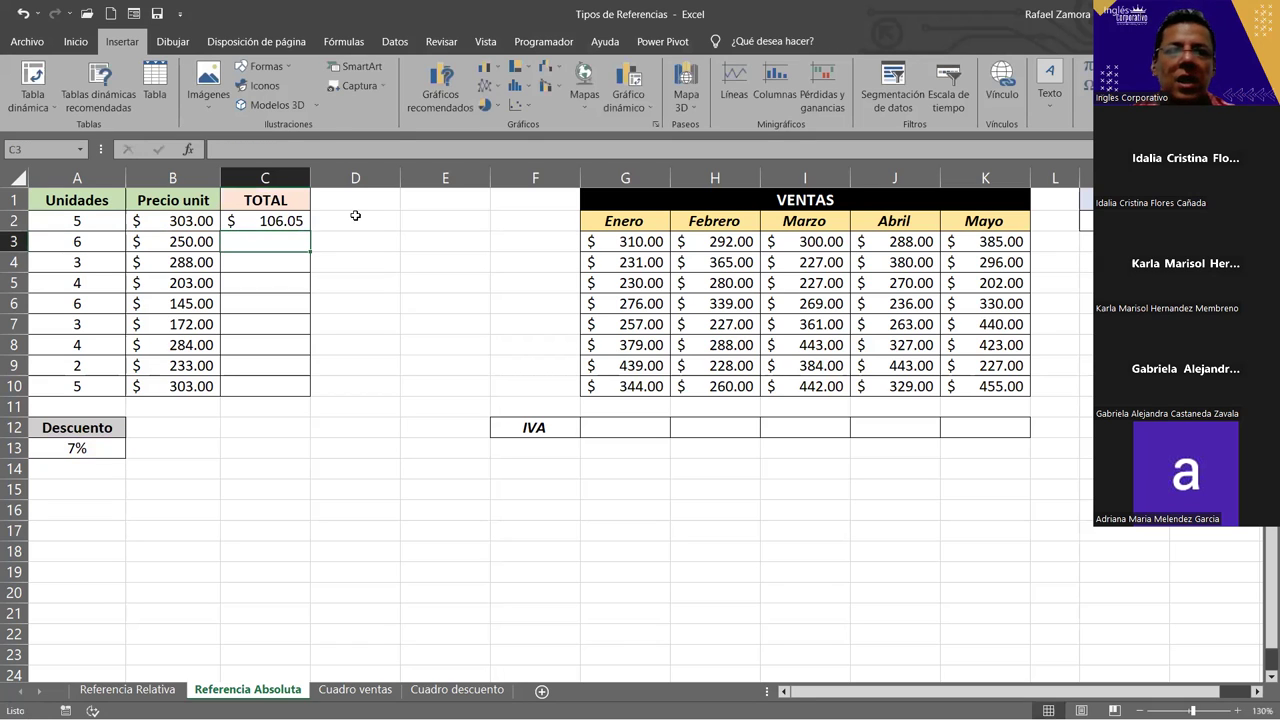
pyautogui.doubleClick(260, 217)
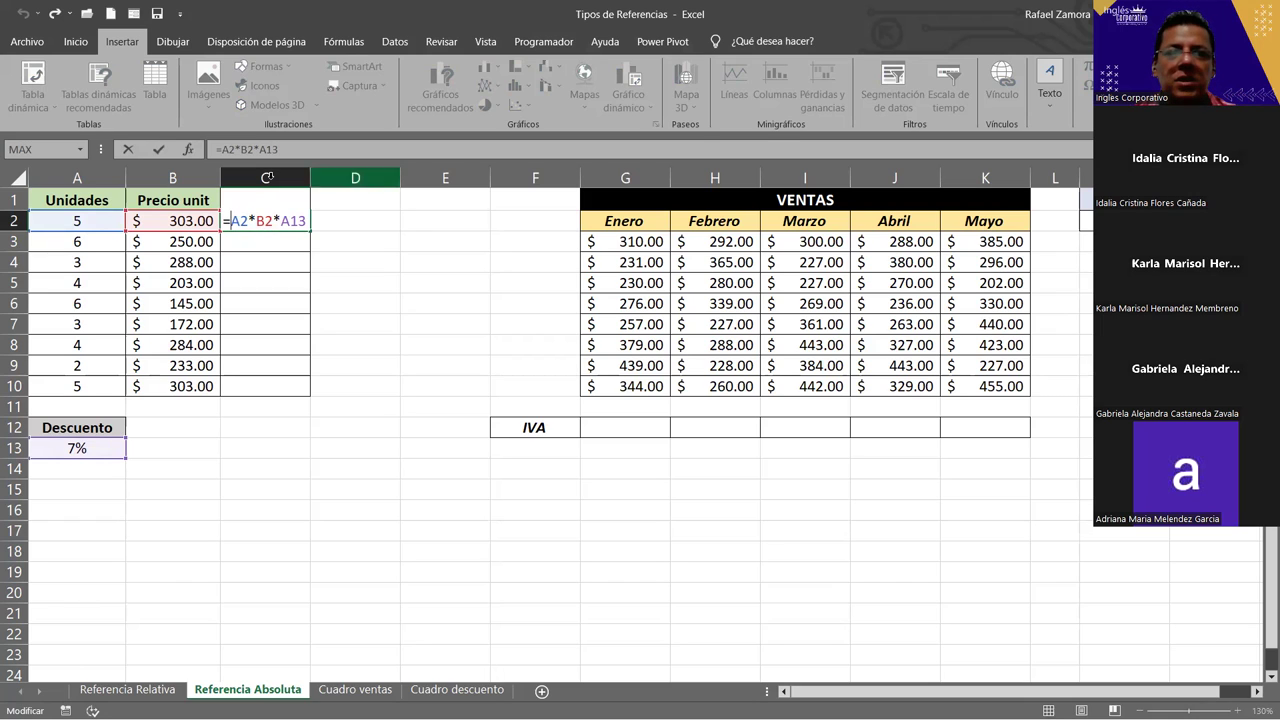
# Insert A2*B2- at the start of C2's formula, making =A2*B2-A2*B2*A13
pyautogui.click(86, 220)
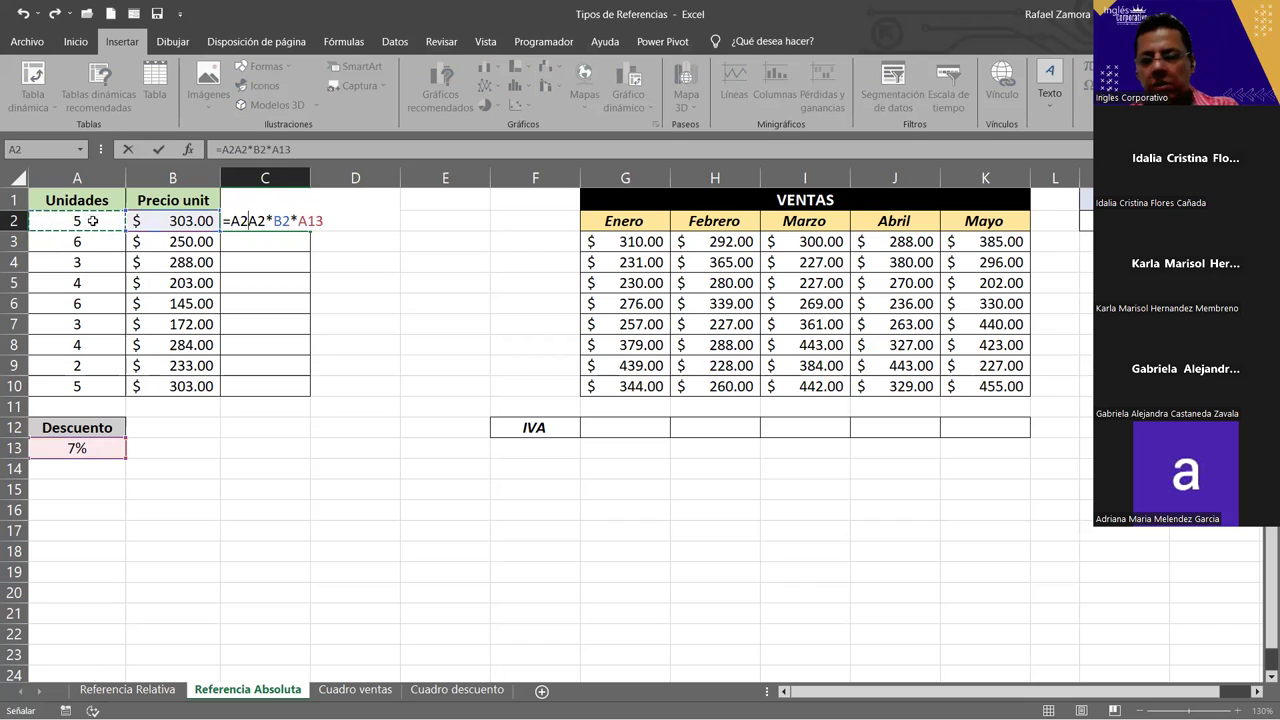
pyautogui.write('*')
pyautogui.click(190, 221)
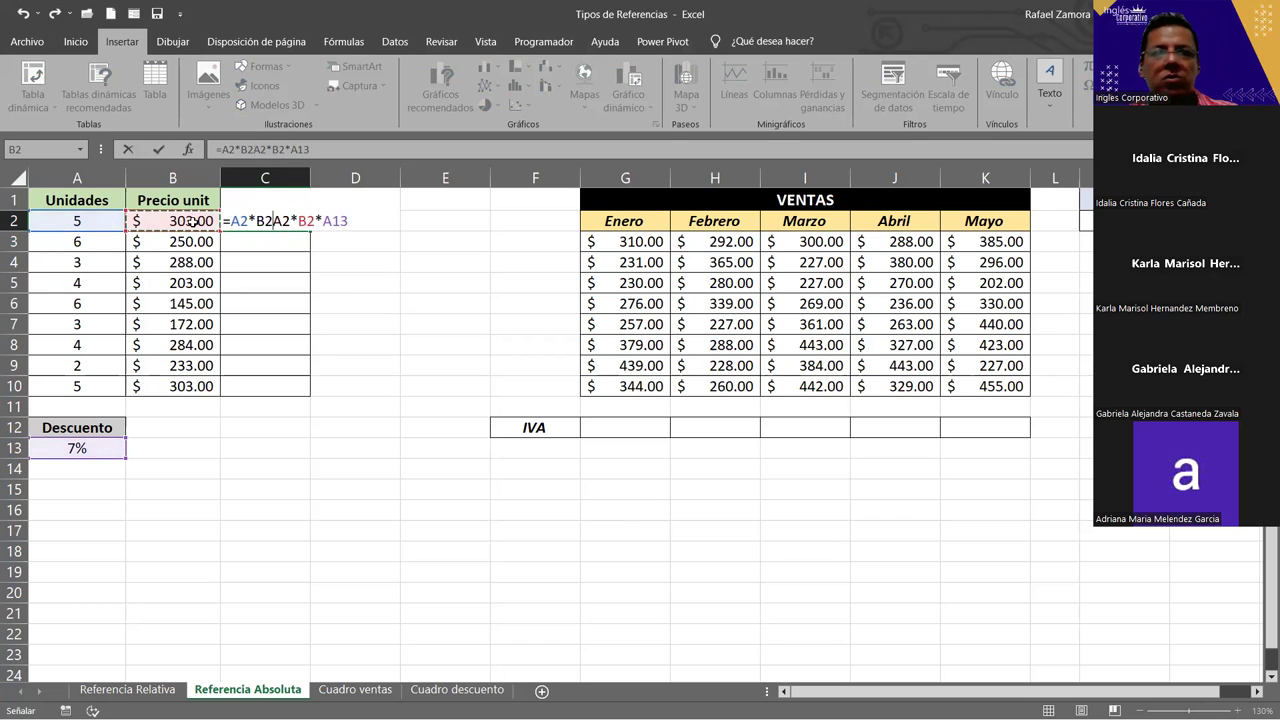
pyautogui.write('-')
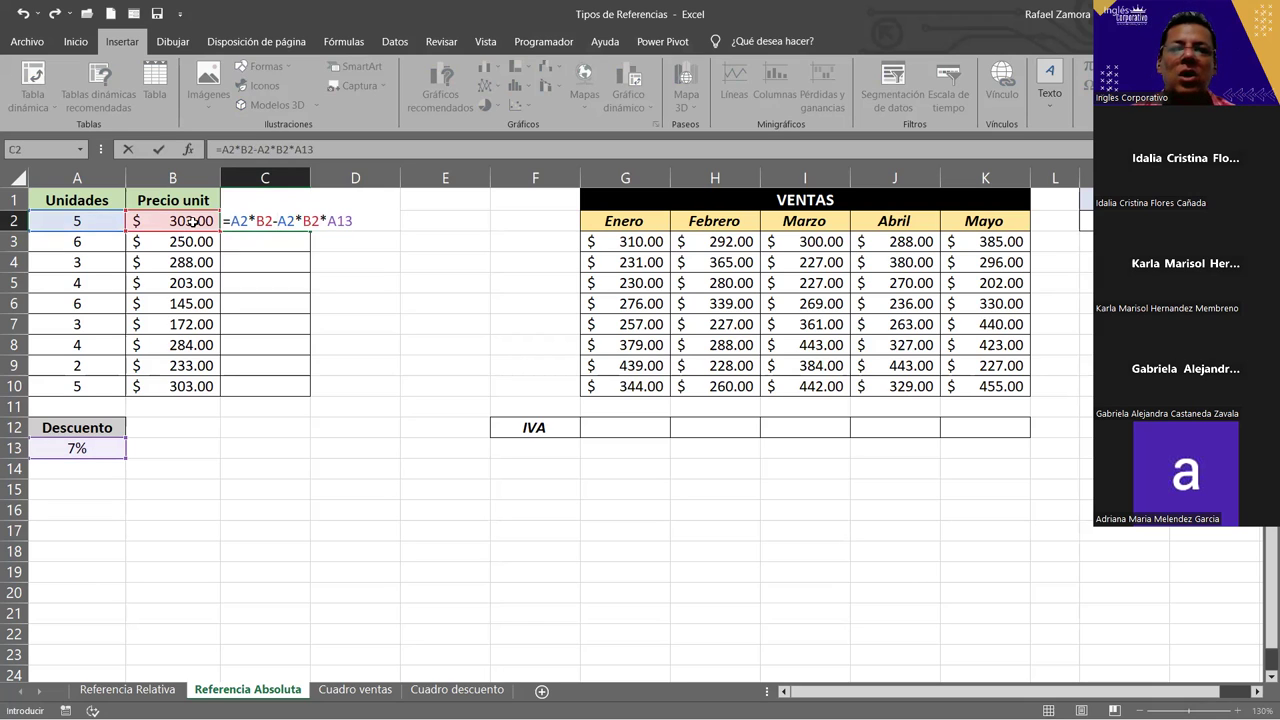
pyautogui.click(361, 222)
pyautogui.click(357, 221)
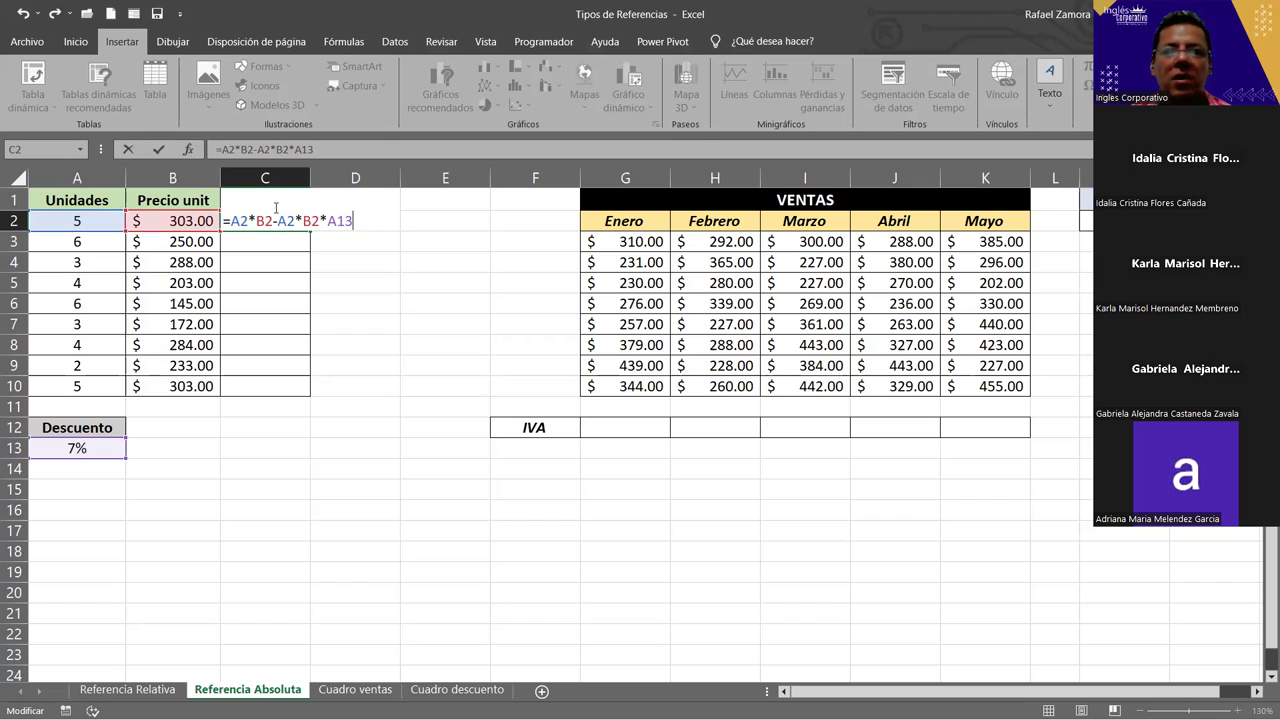
# Review the A2*B2 and A2*B2*A13 parts of C2's formula, then commit it
pyautogui.moveTo(279, 220); pyautogui.dragTo(356, 220)
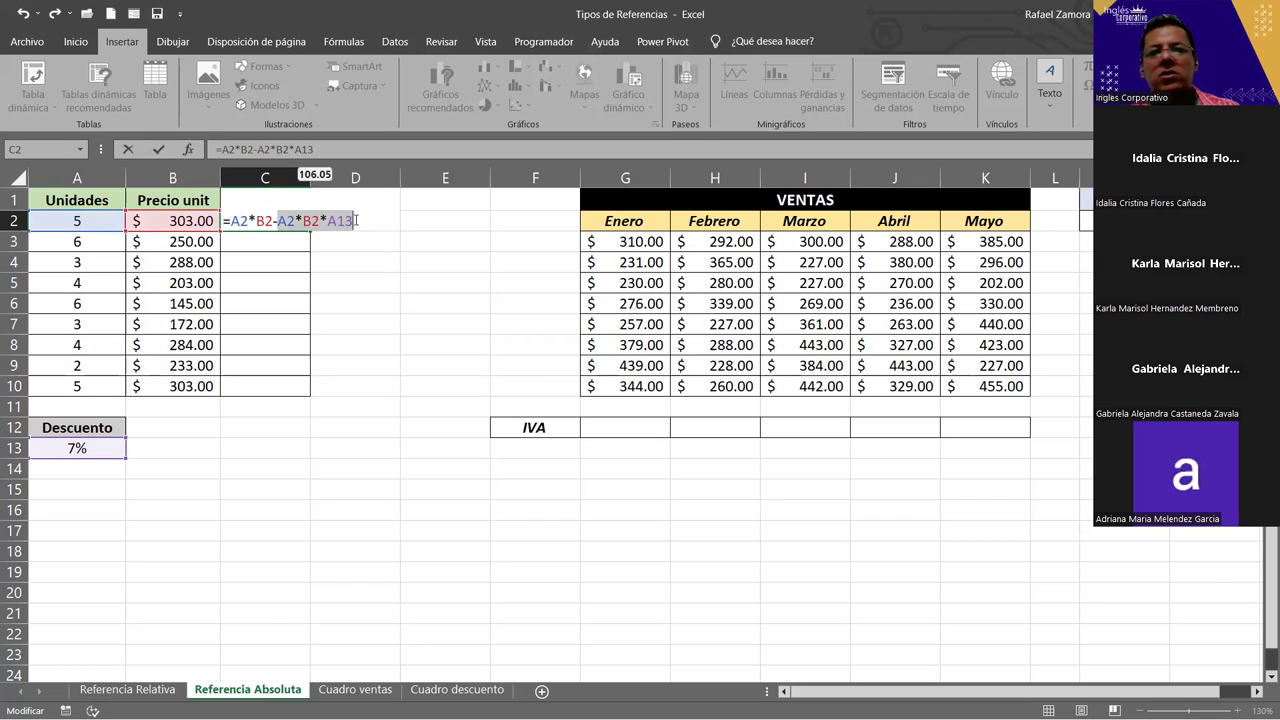
pyautogui.click(231, 220)
pyautogui.moveTo(231, 220); pyautogui.dragTo(273, 221)
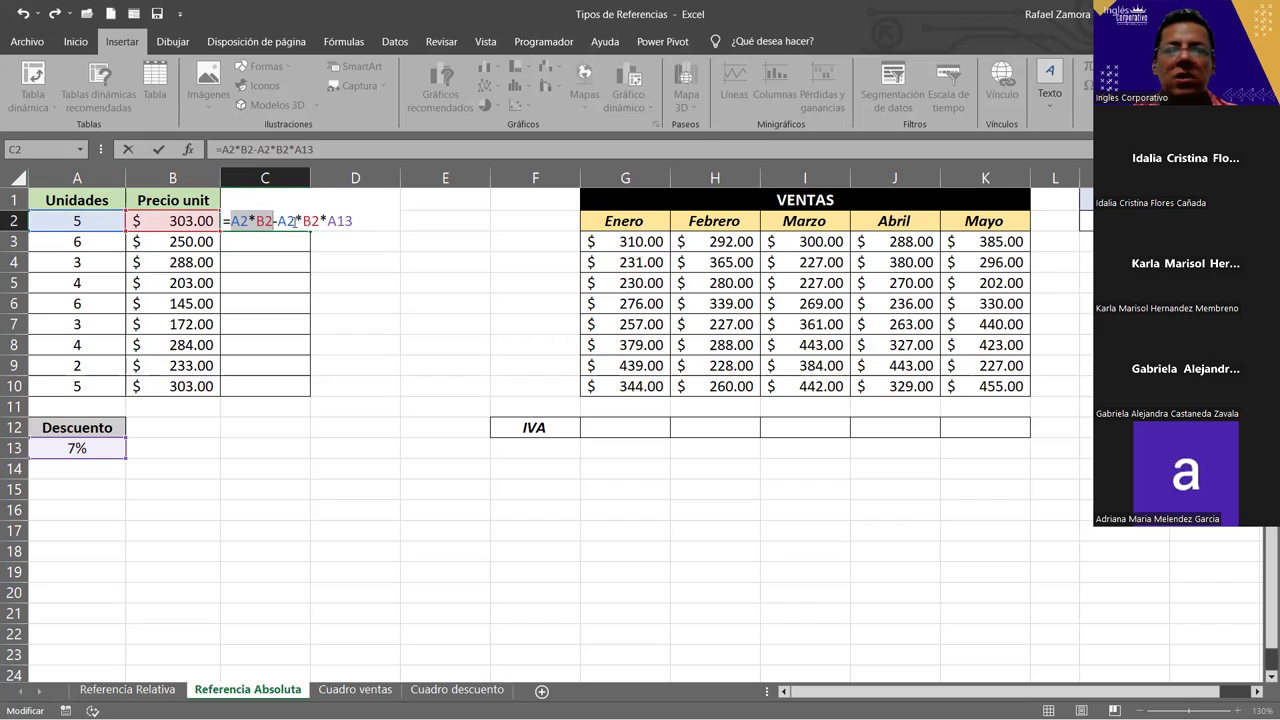
pyautogui.moveTo(278, 220); pyautogui.dragTo(377, 229)
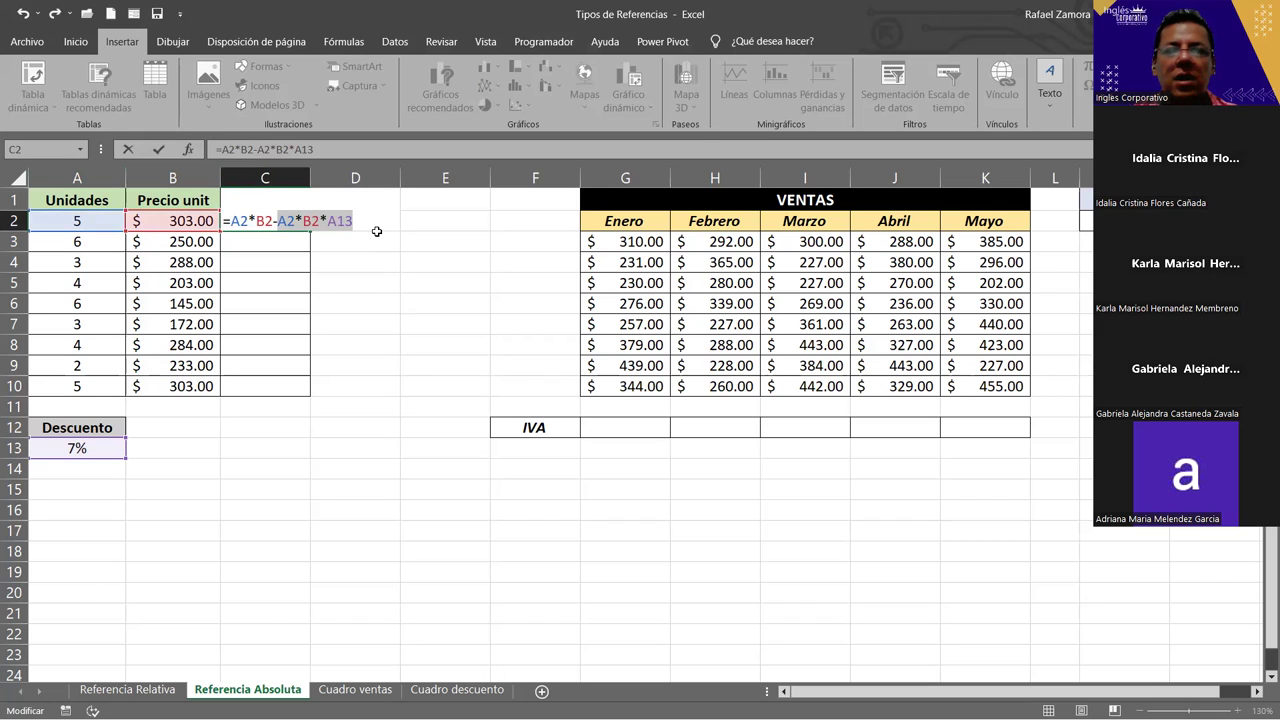
pyautogui.moveTo(231, 220); pyautogui.dragTo(271, 229)
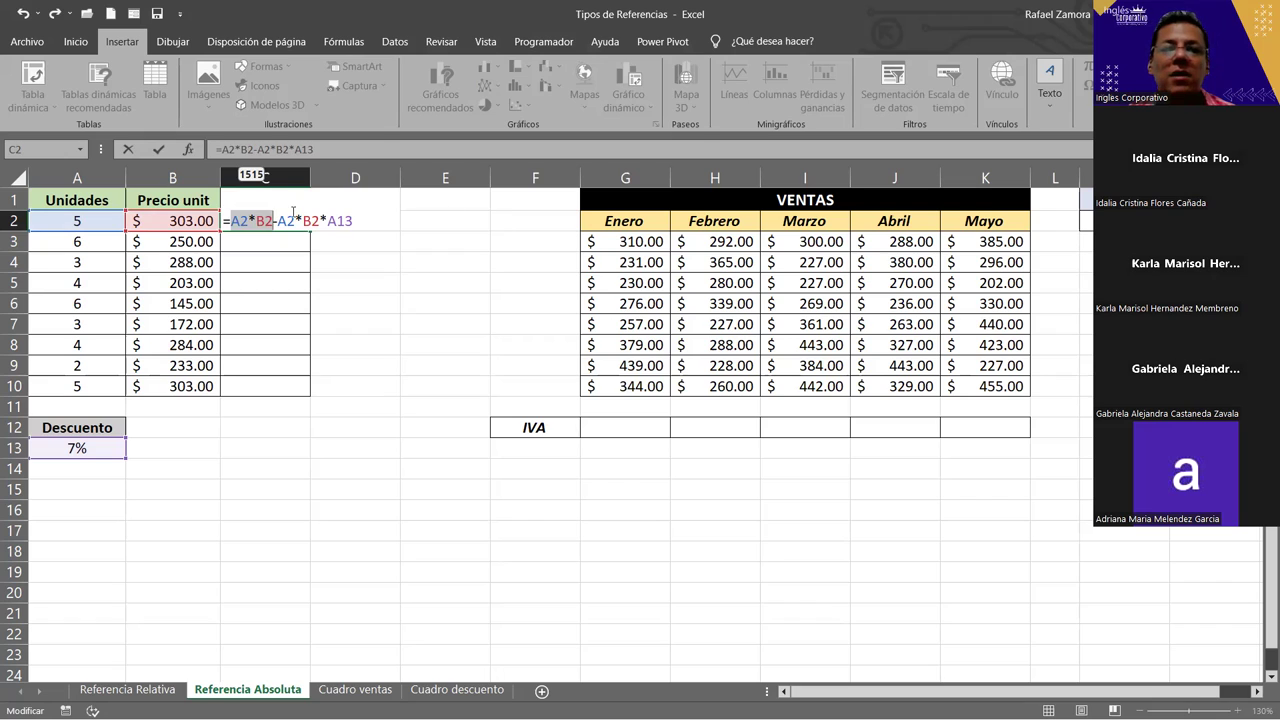
pyautogui.click(233, 221)
pyautogui.moveTo(231, 221); pyautogui.dragTo(273, 221)
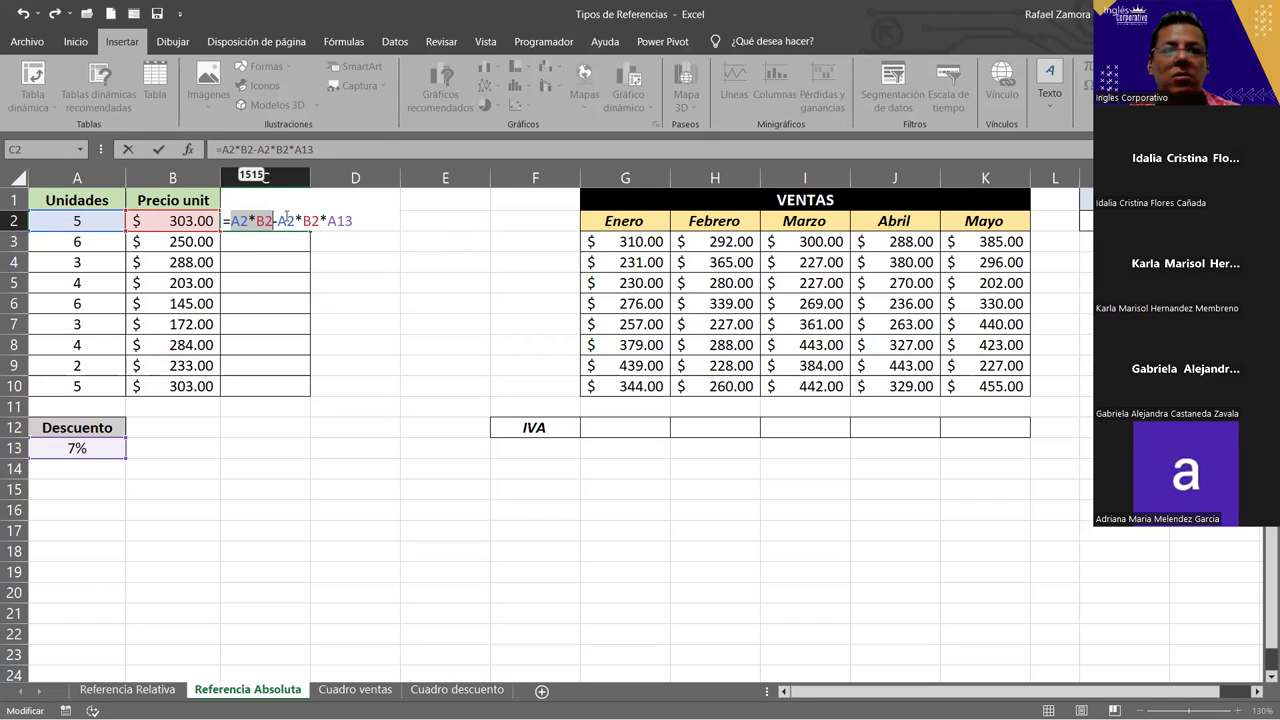
pyautogui.click(279, 221)
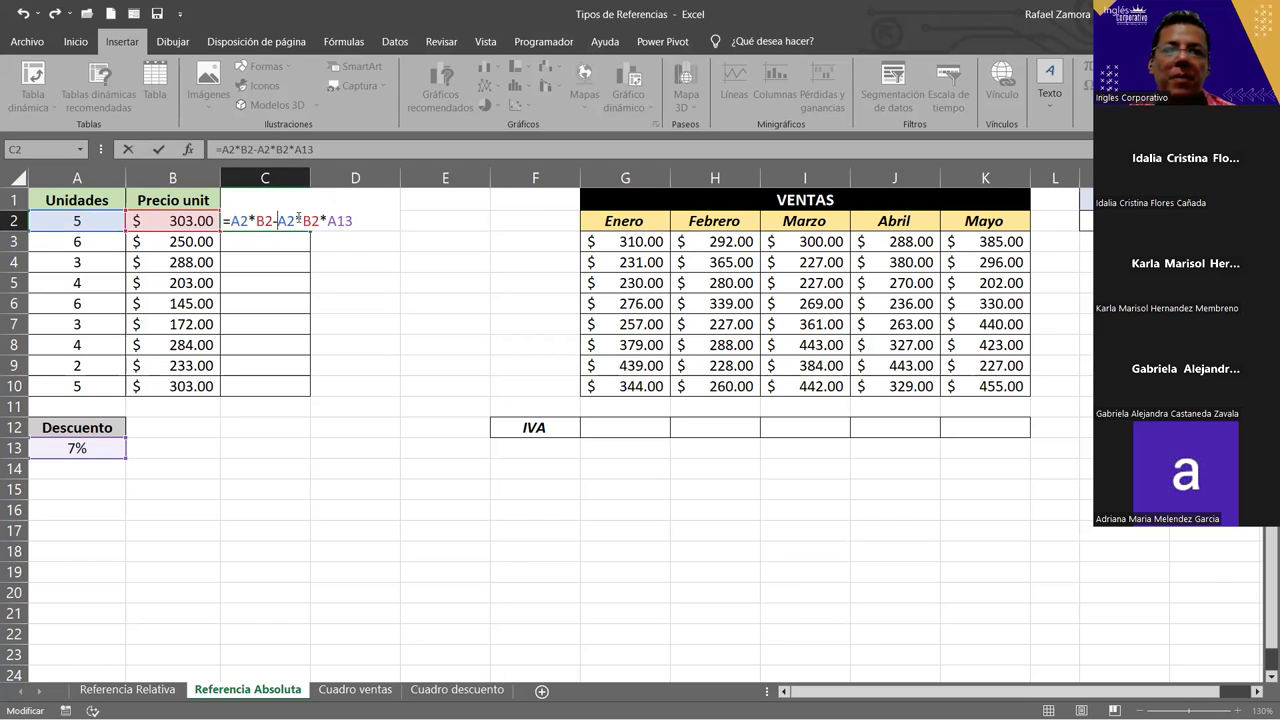
pyautogui.click(355, 220)
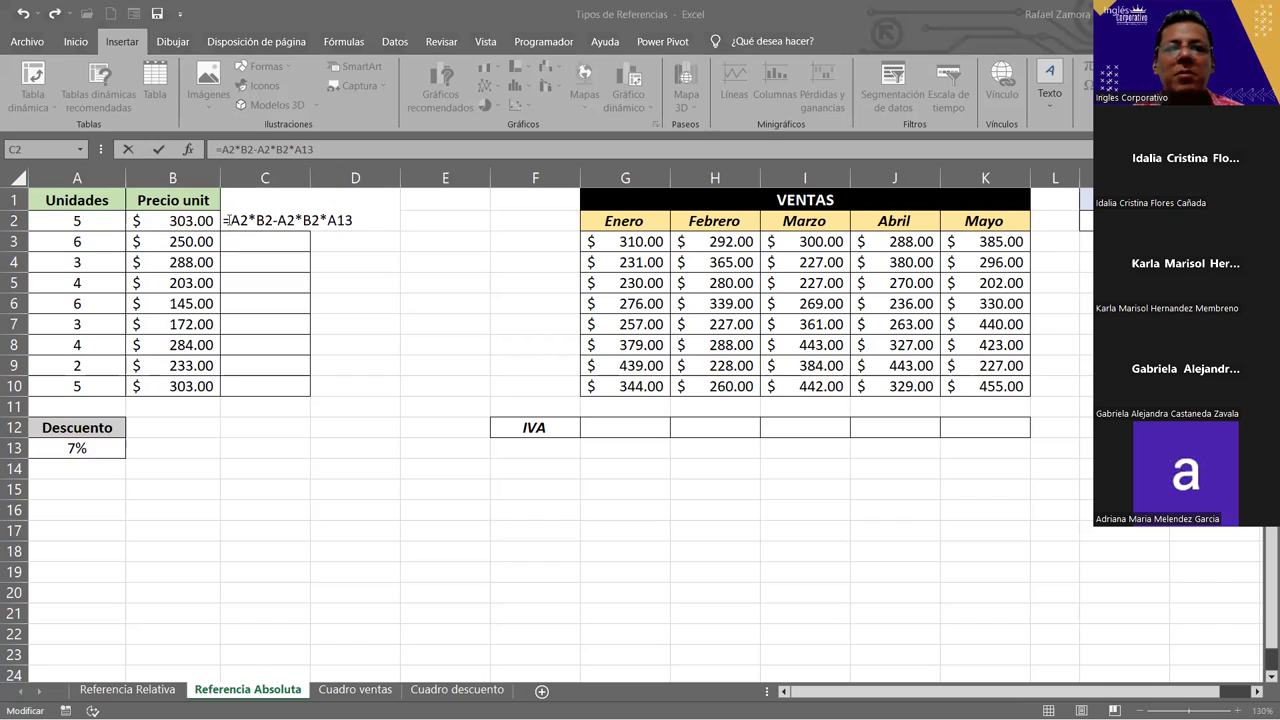
pyautogui.click(273, 221)
pyautogui.moveTo(231, 221); pyautogui.dragTo(352, 221)
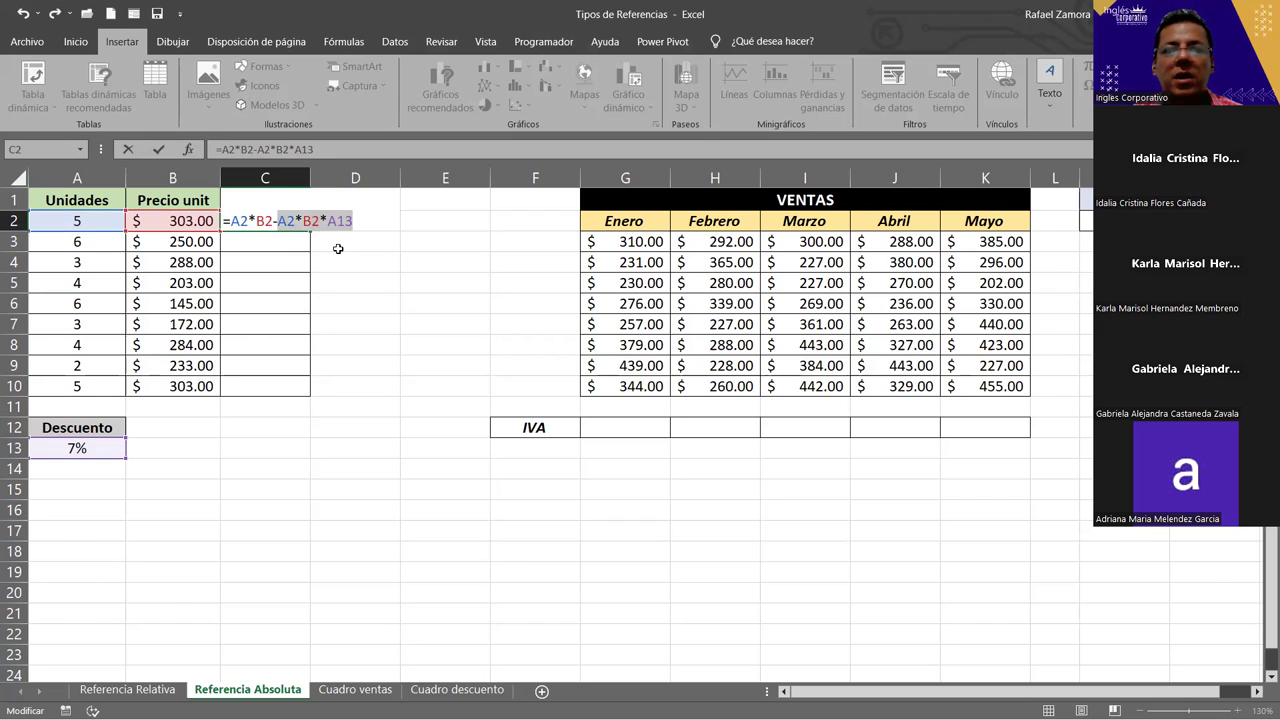
pyautogui.moveTo(231, 221); pyautogui.dragTo(354, 221)
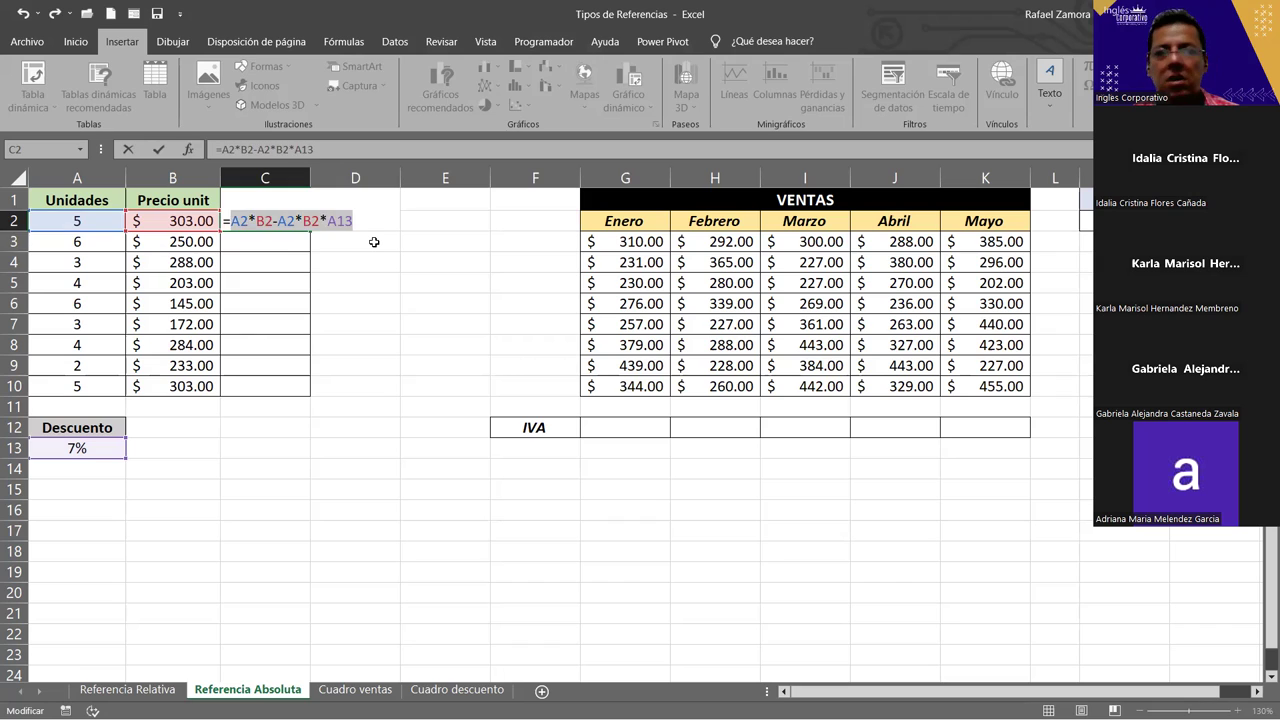
pyautogui.press('Return')
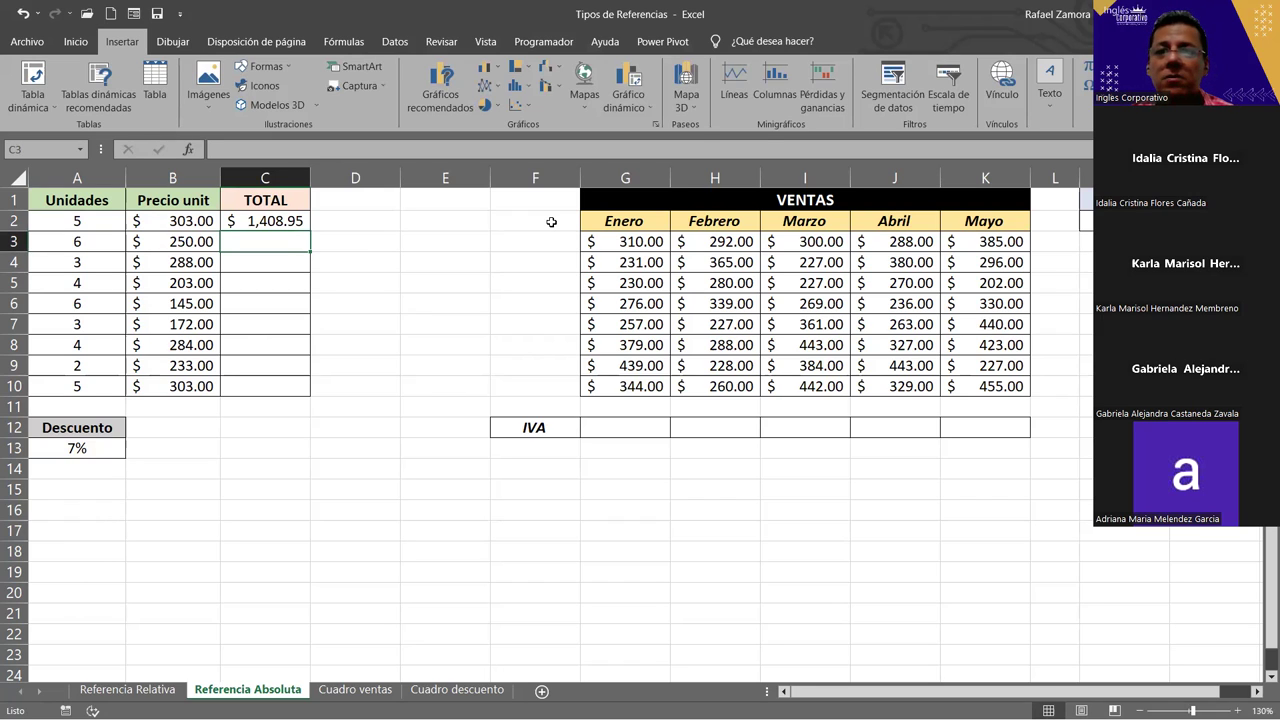
# Reopen C2's =A2*B2-A2*B2*A13 and walk through each part of the formula again
pyautogui.doubleClick(283, 220)
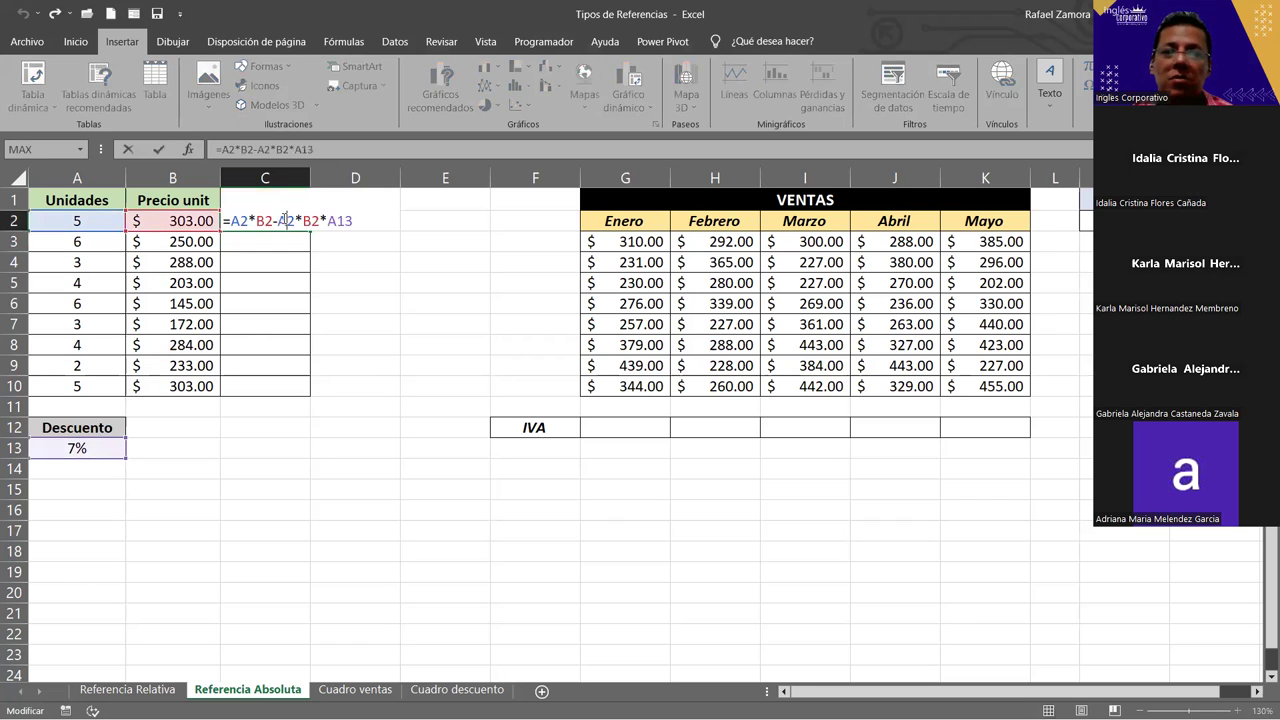
pyautogui.moveTo(231, 220); pyautogui.dragTo(432, 227)
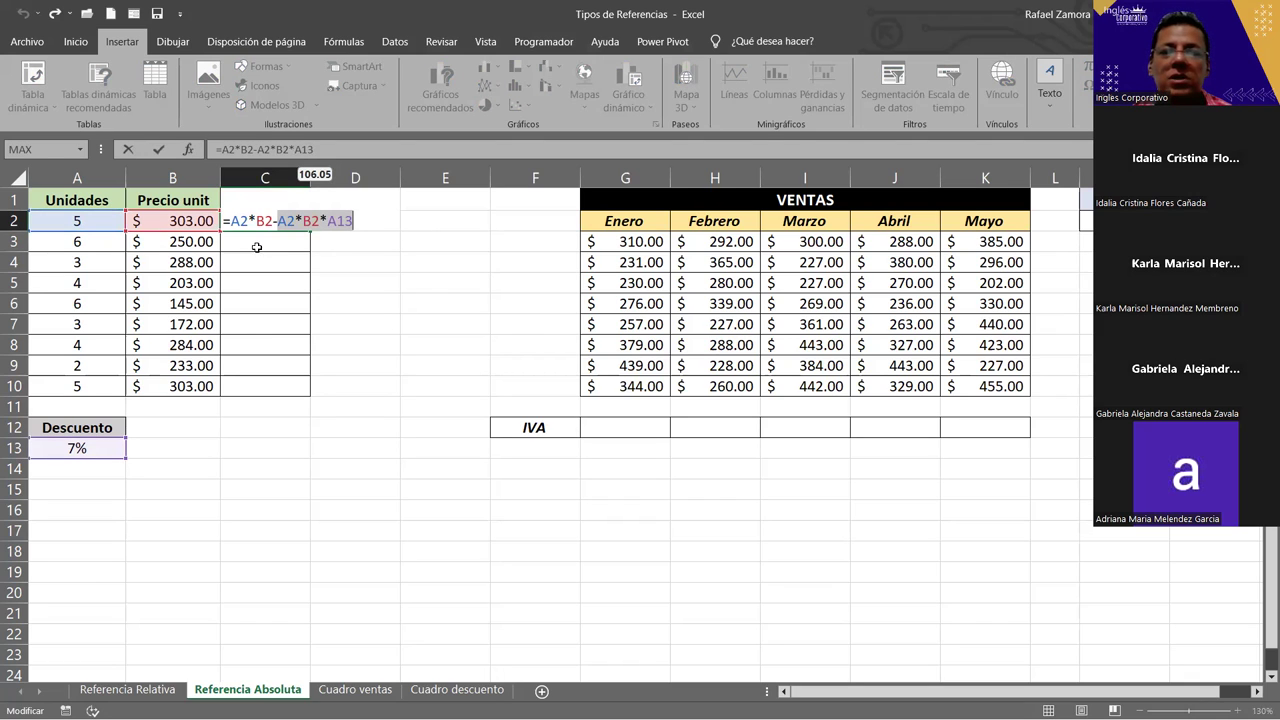
pyautogui.click(232, 220)
pyautogui.moveTo(232, 220); pyautogui.dragTo(352, 221)
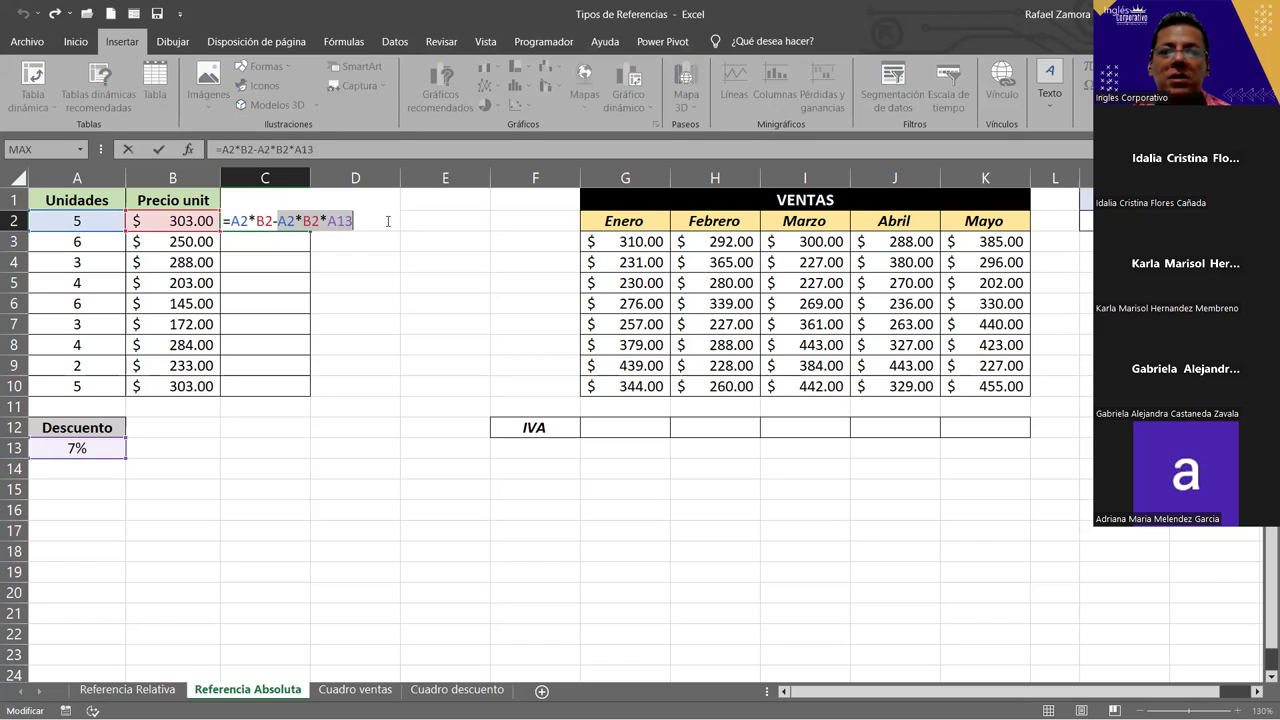
pyautogui.moveTo(228, 220); pyautogui.dragTo(273, 221)
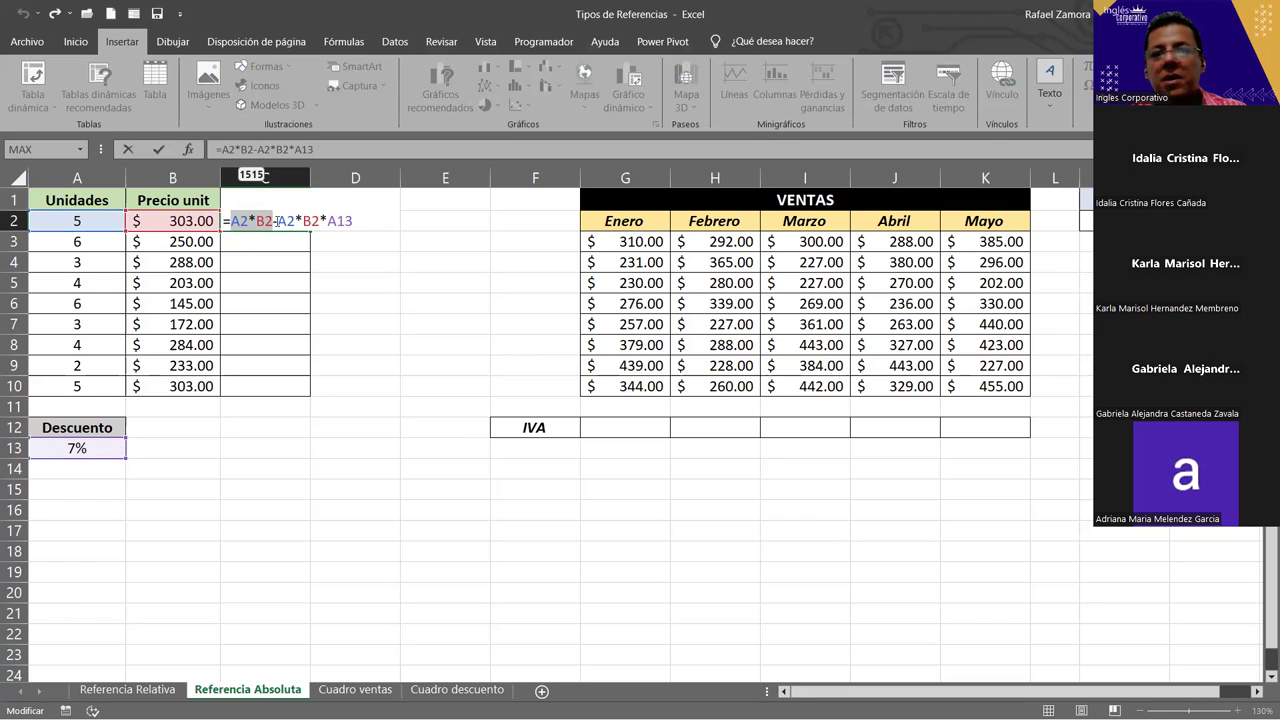
pyautogui.moveTo(277, 221); pyautogui.dragTo(378, 224)
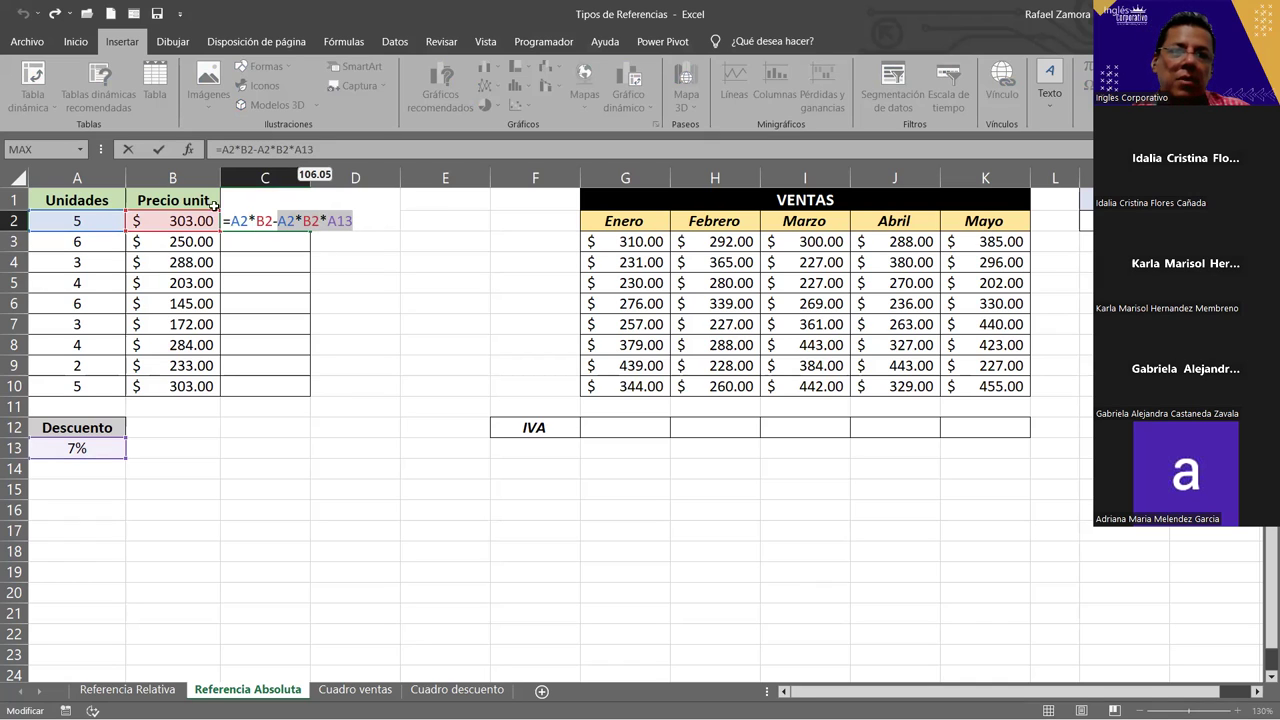
pyautogui.moveTo(256, 221); pyautogui.dragTo(353, 221)
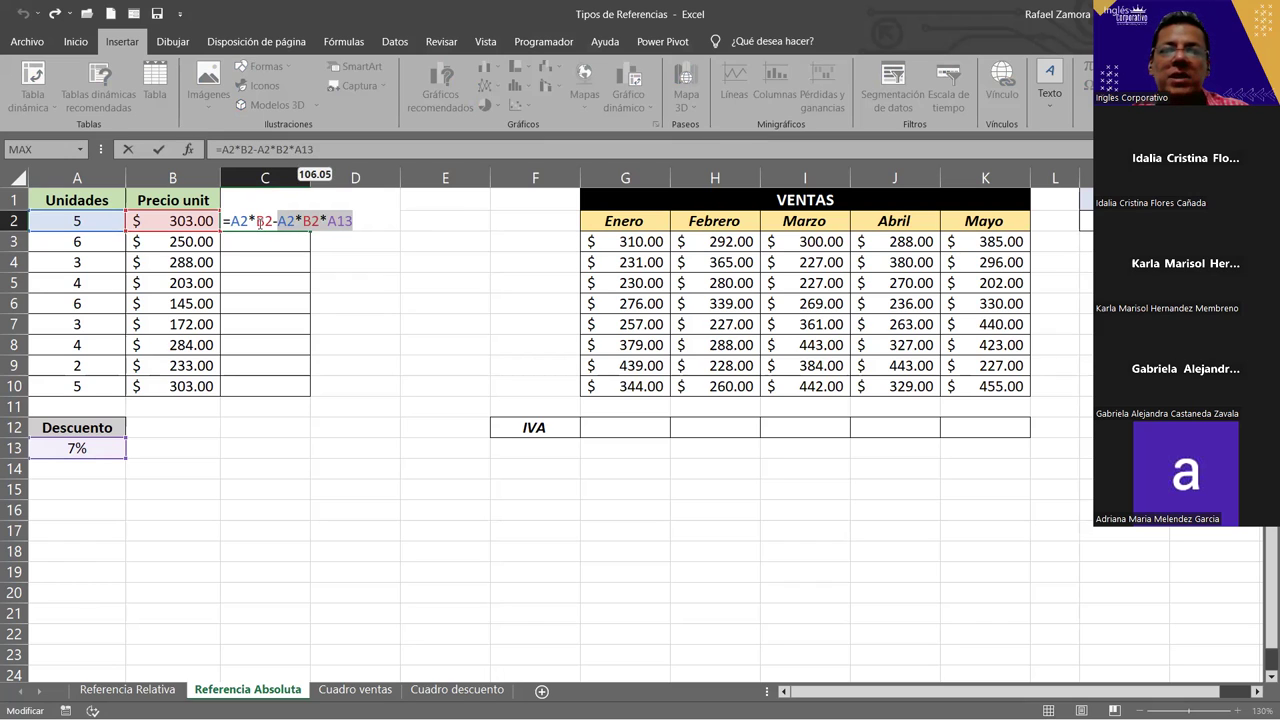
pyautogui.moveTo(256, 221); pyautogui.dragTo(297, 221)
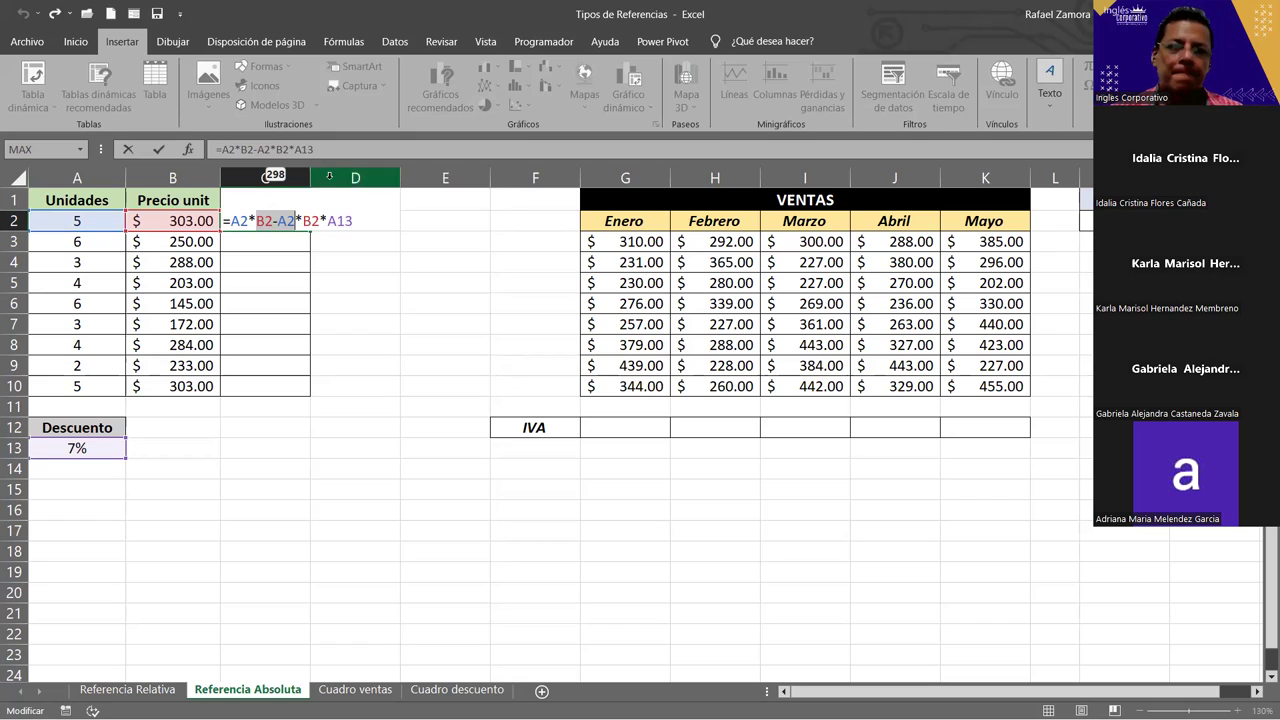
pyautogui.click(355, 220)
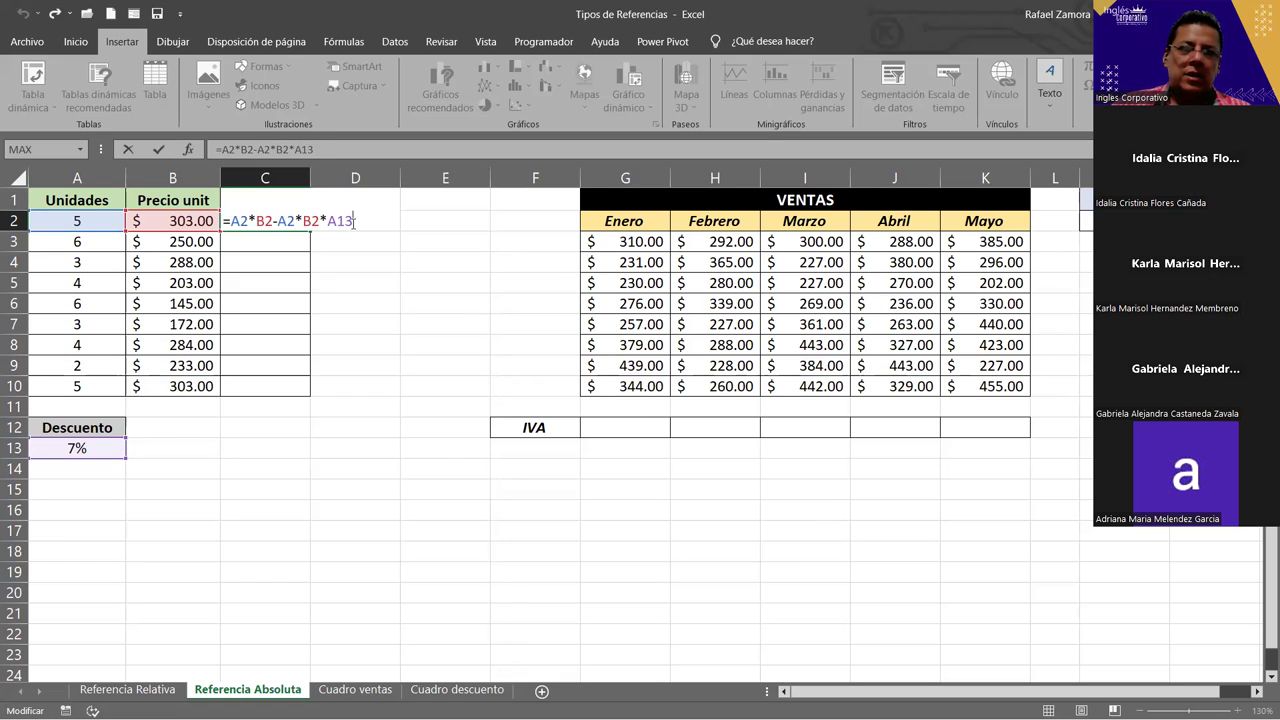
# Commit C2's discounted-total formula and fill it down to C10
pyautogui.hotkey('ctrl', 'Return')
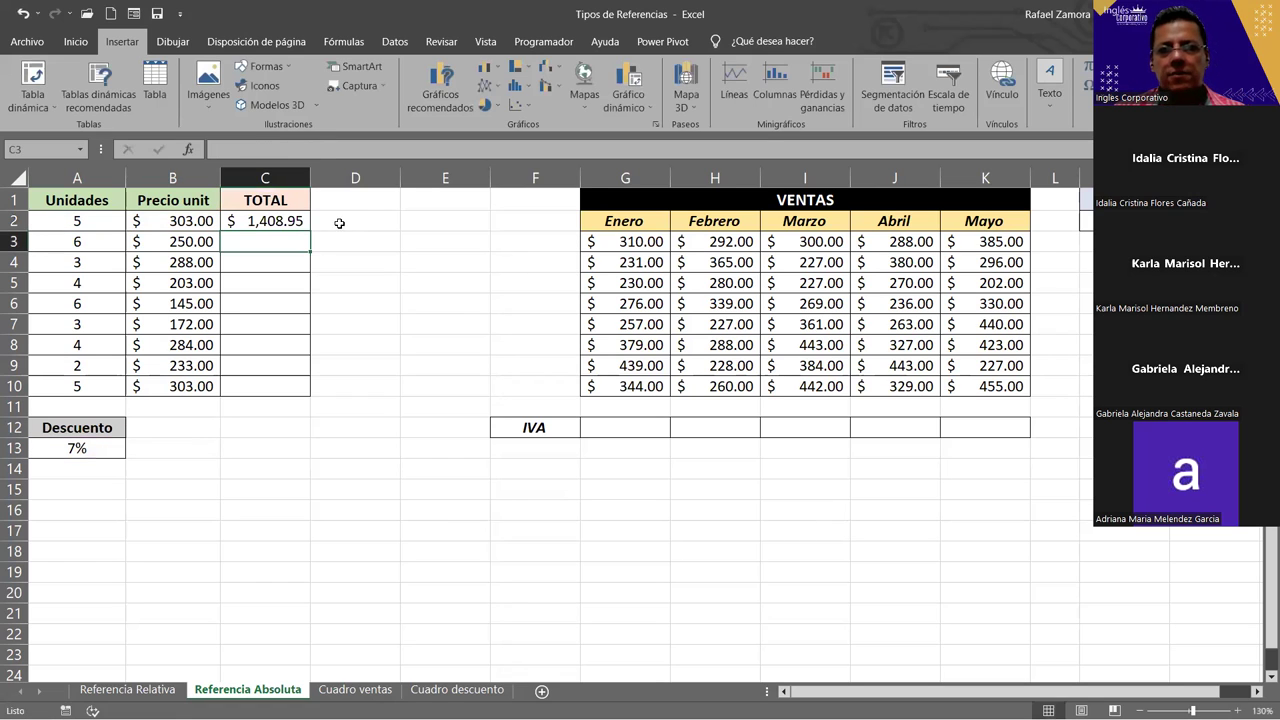
pyautogui.moveTo(310, 231); pyautogui.dragTo(310, 393)
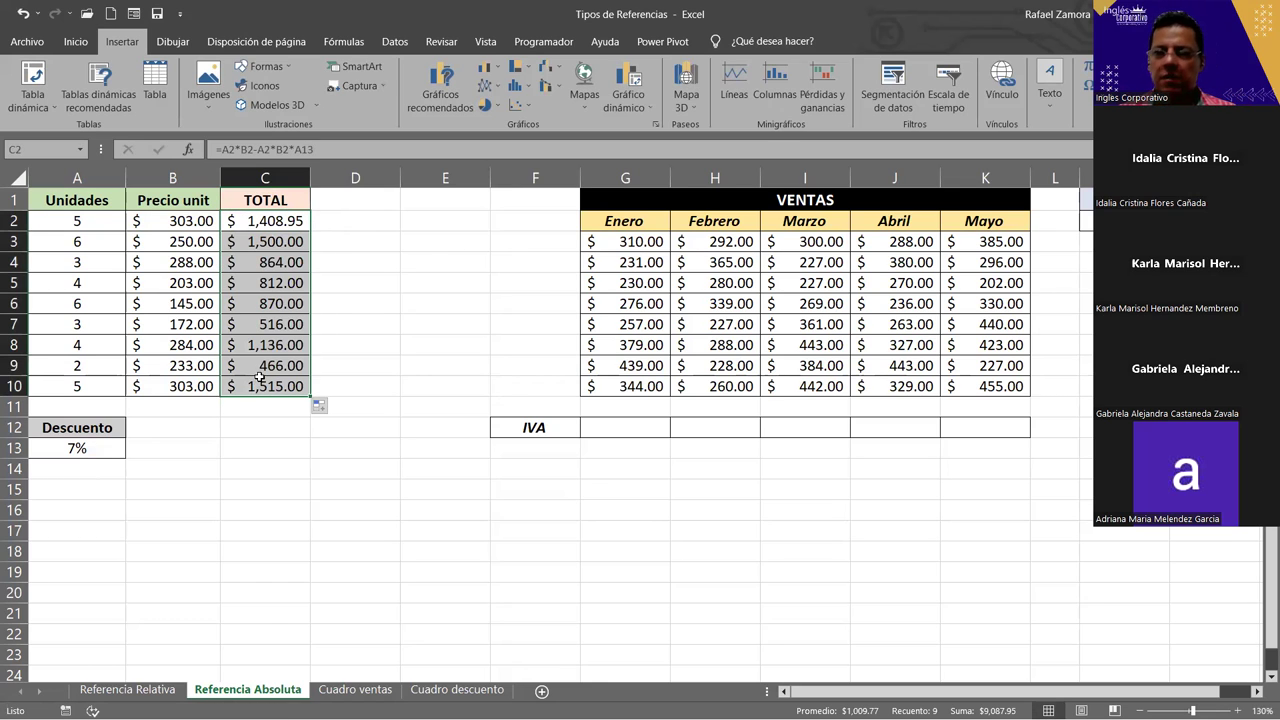
pyautogui.doubleClick(258, 221)
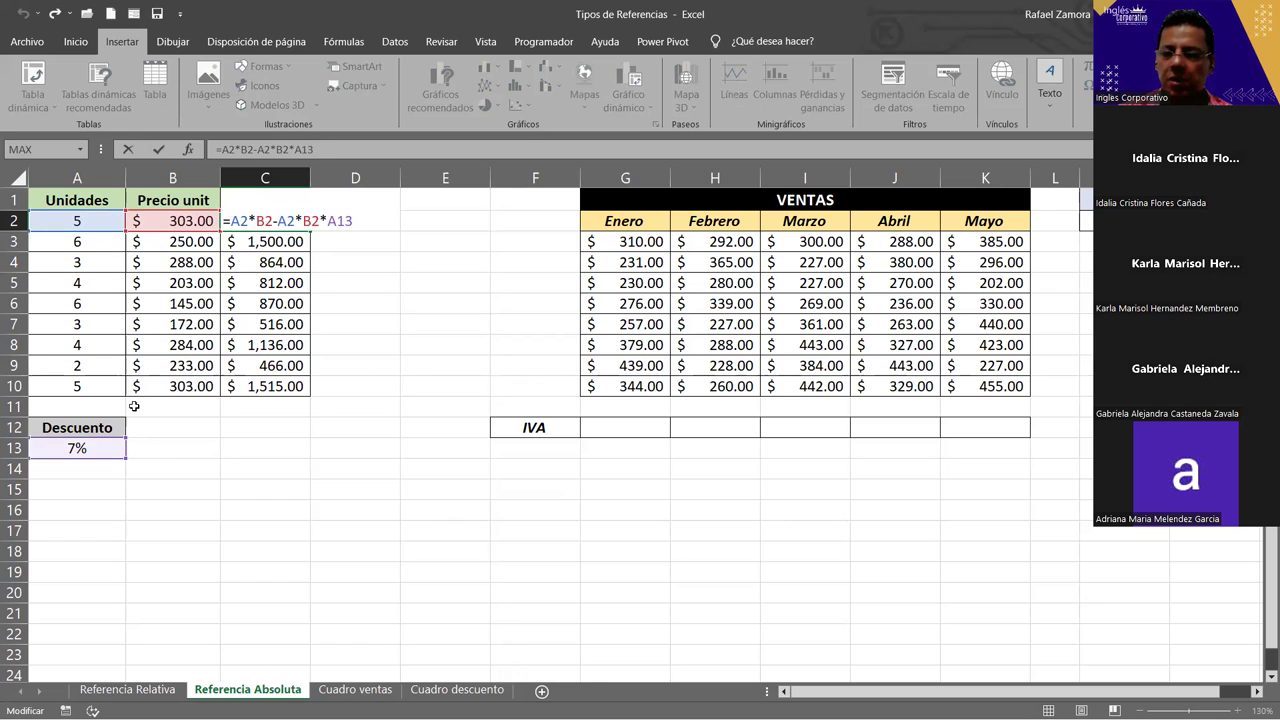
pyautogui.press('Return')
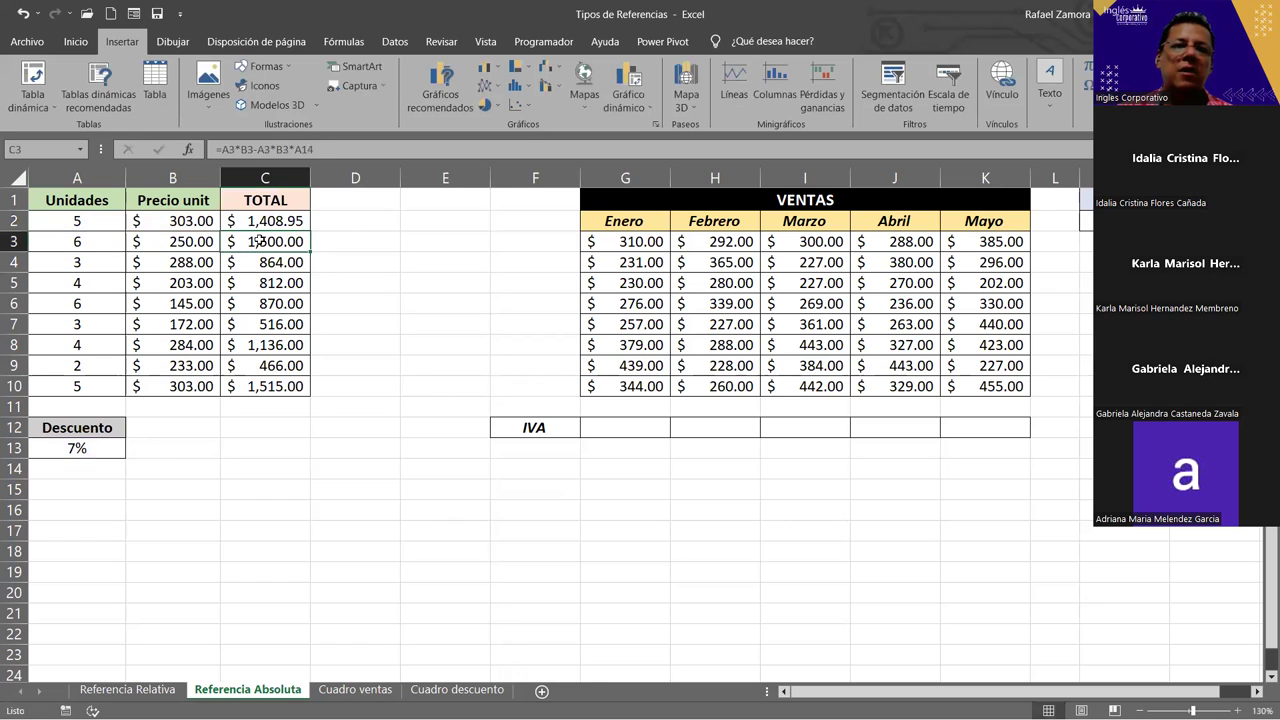
# Inspect the copies in C3, C5, C7, C8 and C10, where the discount reference drifts to A21
pyautogui.doubleClick(260, 241)
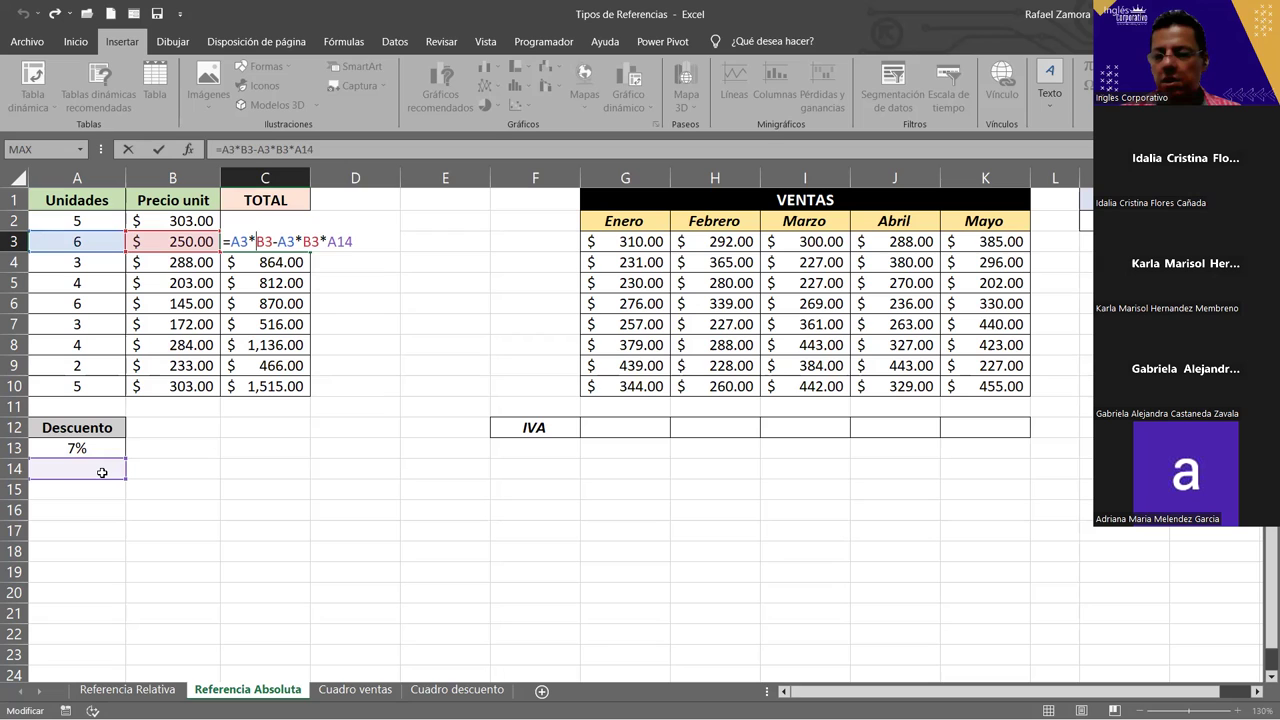
pyautogui.press('Return')
pyautogui.doubleClick(285, 283)
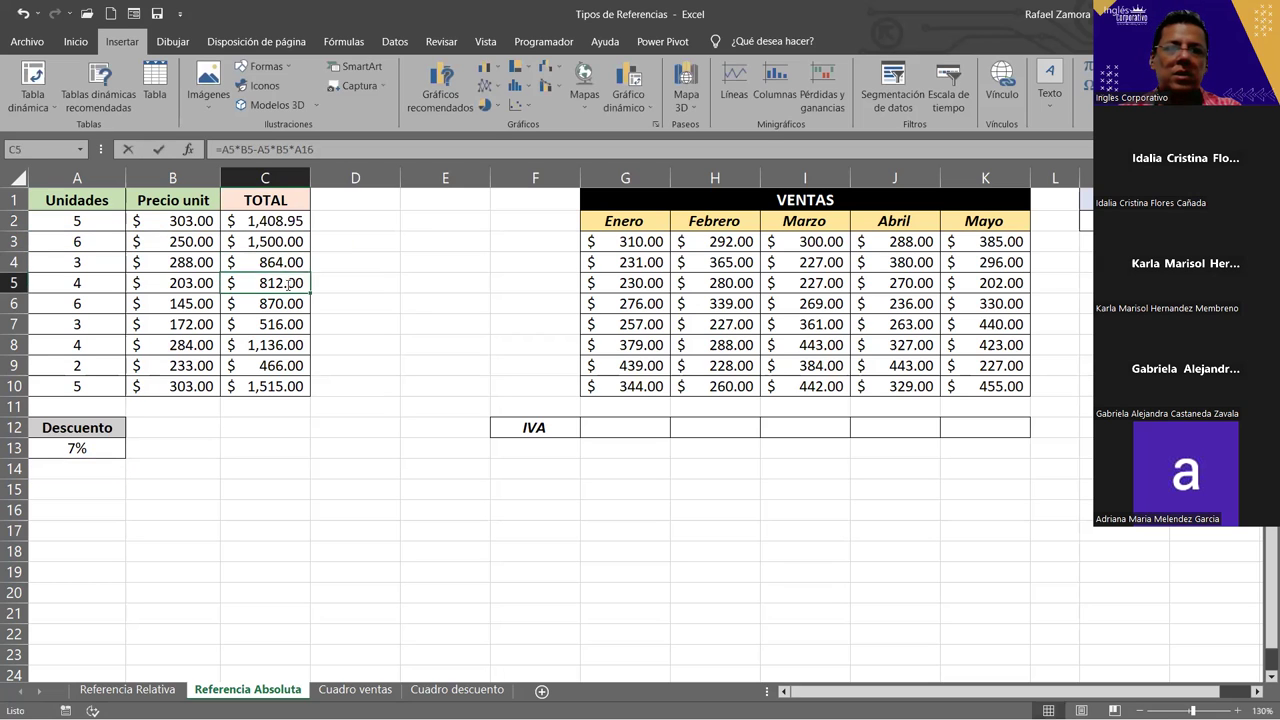
pyautogui.doubleClick(268, 326)
pyautogui.doubleClick(268, 345)
pyautogui.press('Escape')
pyautogui.doubleClick(268, 384)
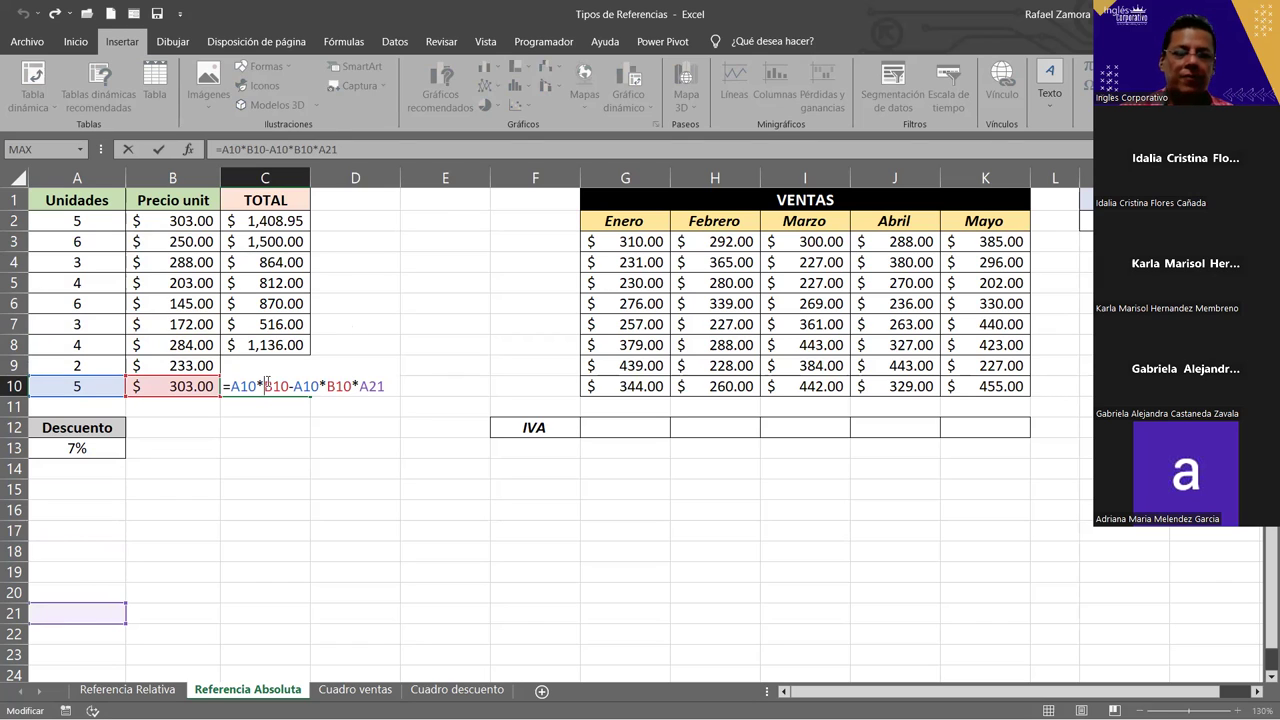
pyautogui.hotkey('ctrl', 'Return')
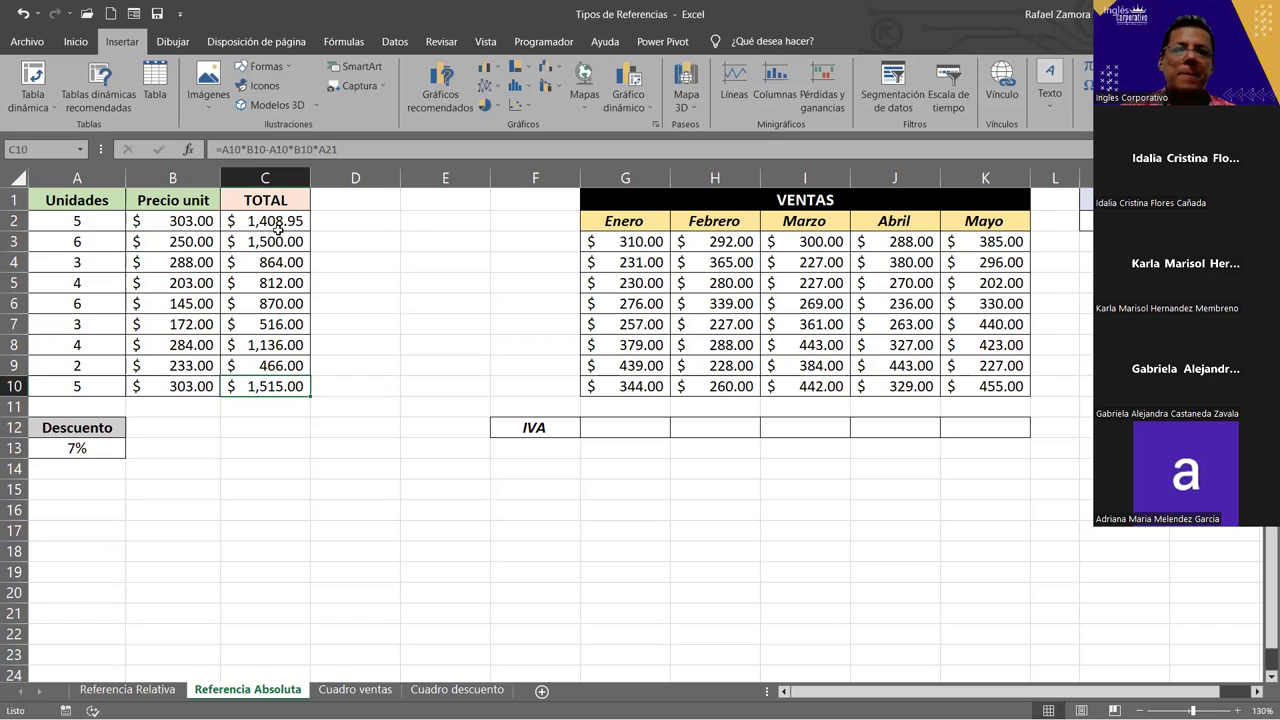
# Reopen C2 to show =A2*B2-A2*B2*A13 with its references colour-marked
pyautogui.doubleClick(279, 224)
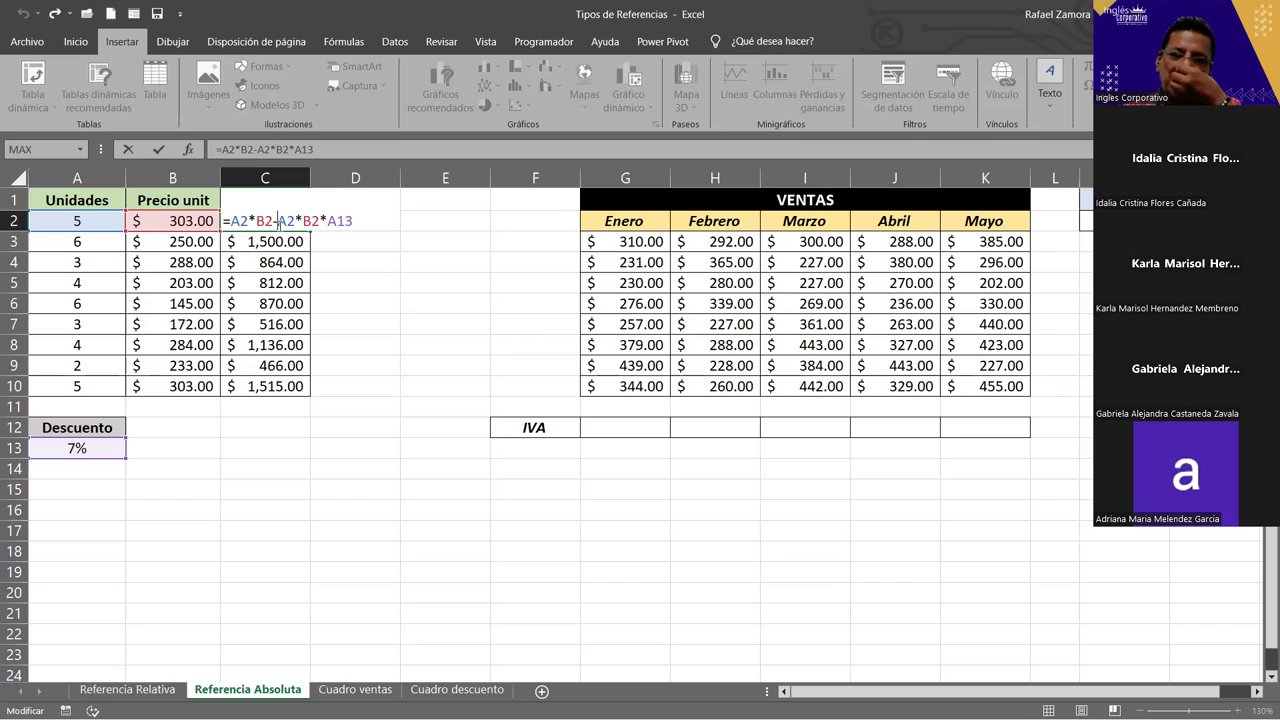
pyautogui.press('Return')
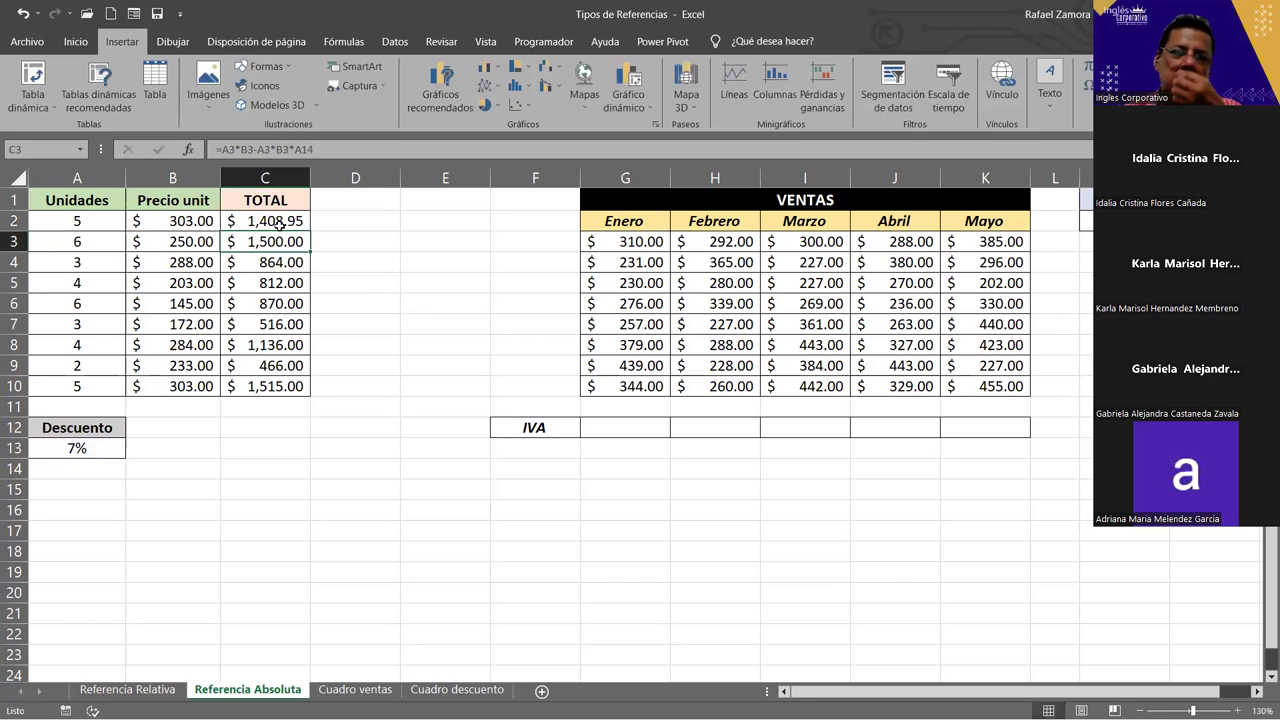
pyautogui.doubleClick(272, 241)
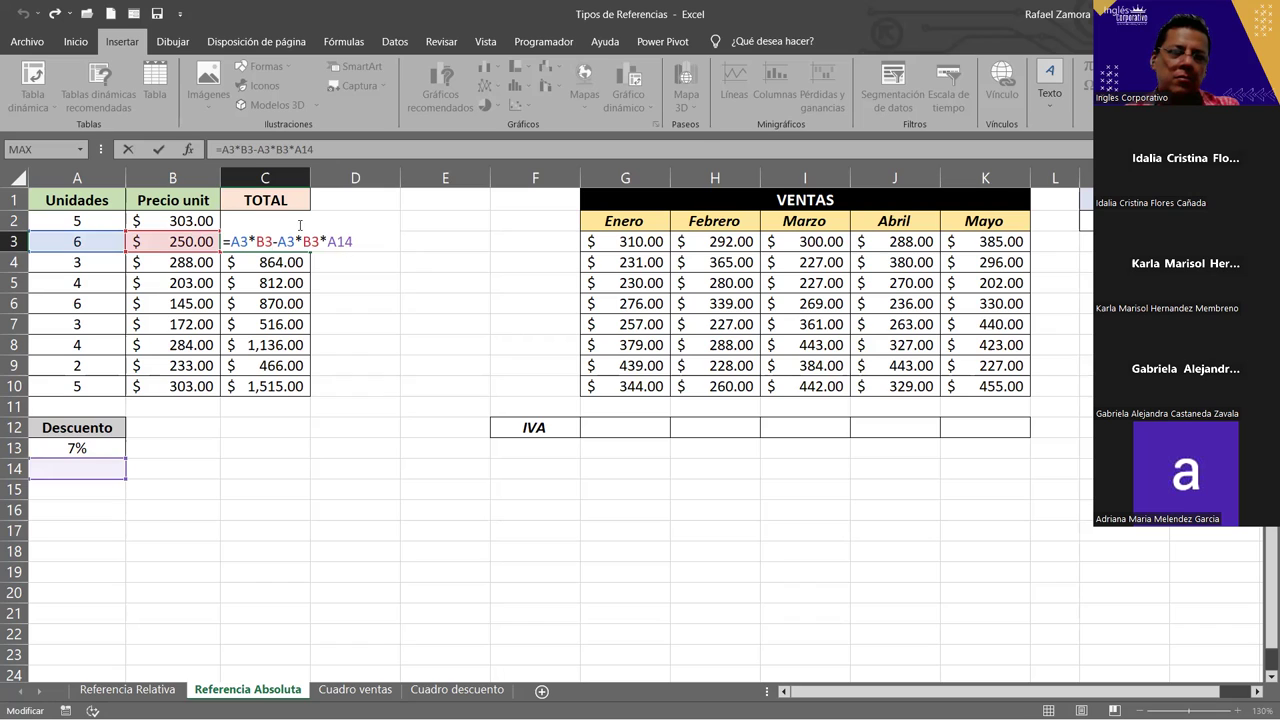
pyautogui.doubleClick(328, 241)
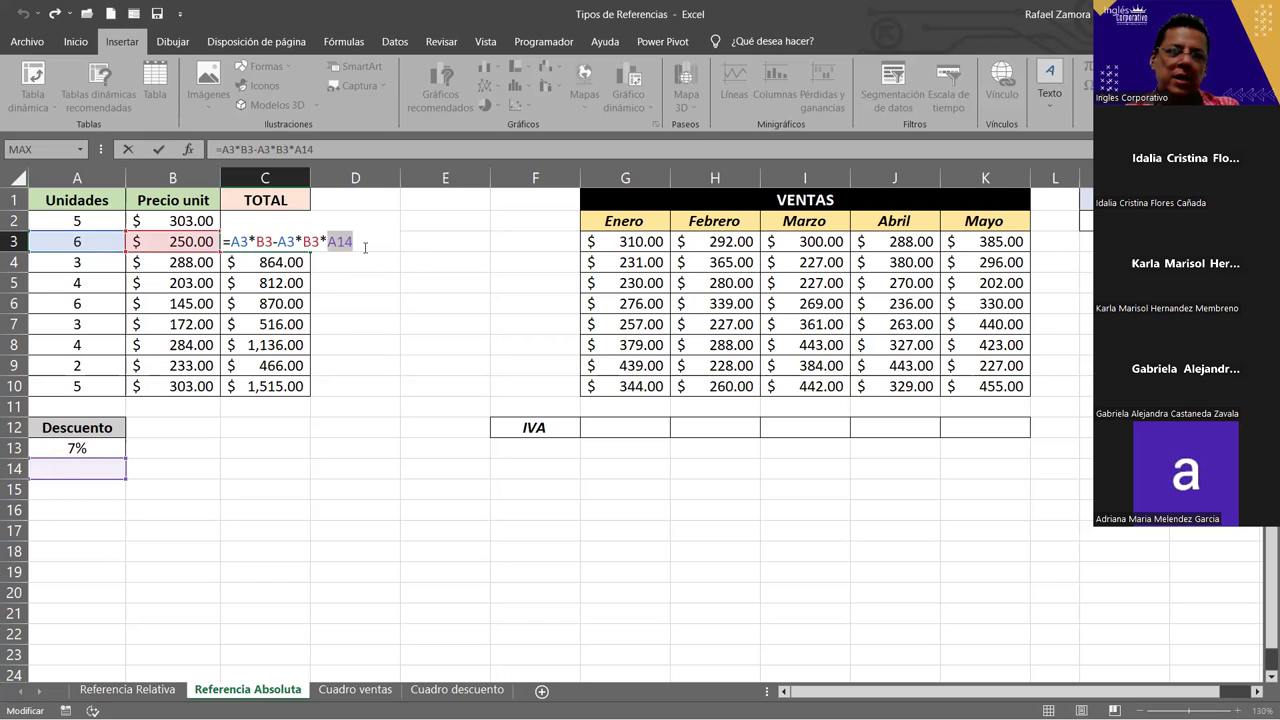
pyautogui.press('Escape')
pyautogui.doubleClick(287, 303)
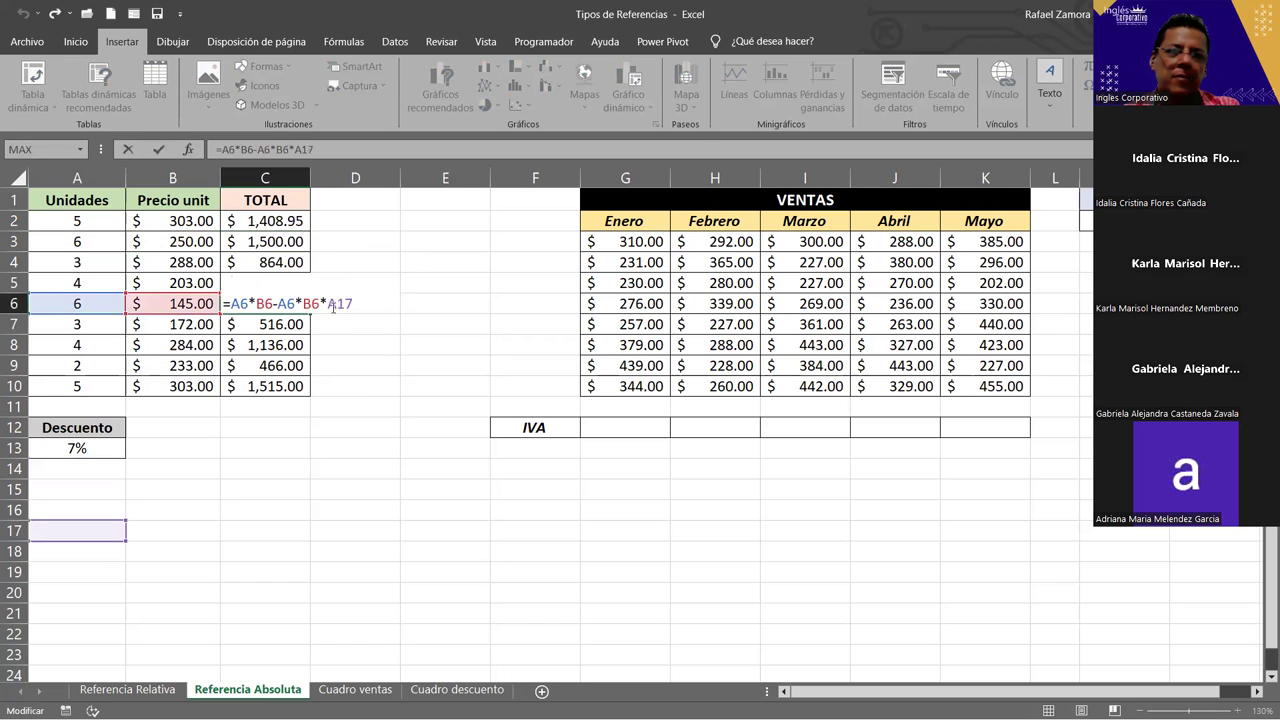
pyautogui.press('Escape')
pyautogui.doubleClick(287, 362)
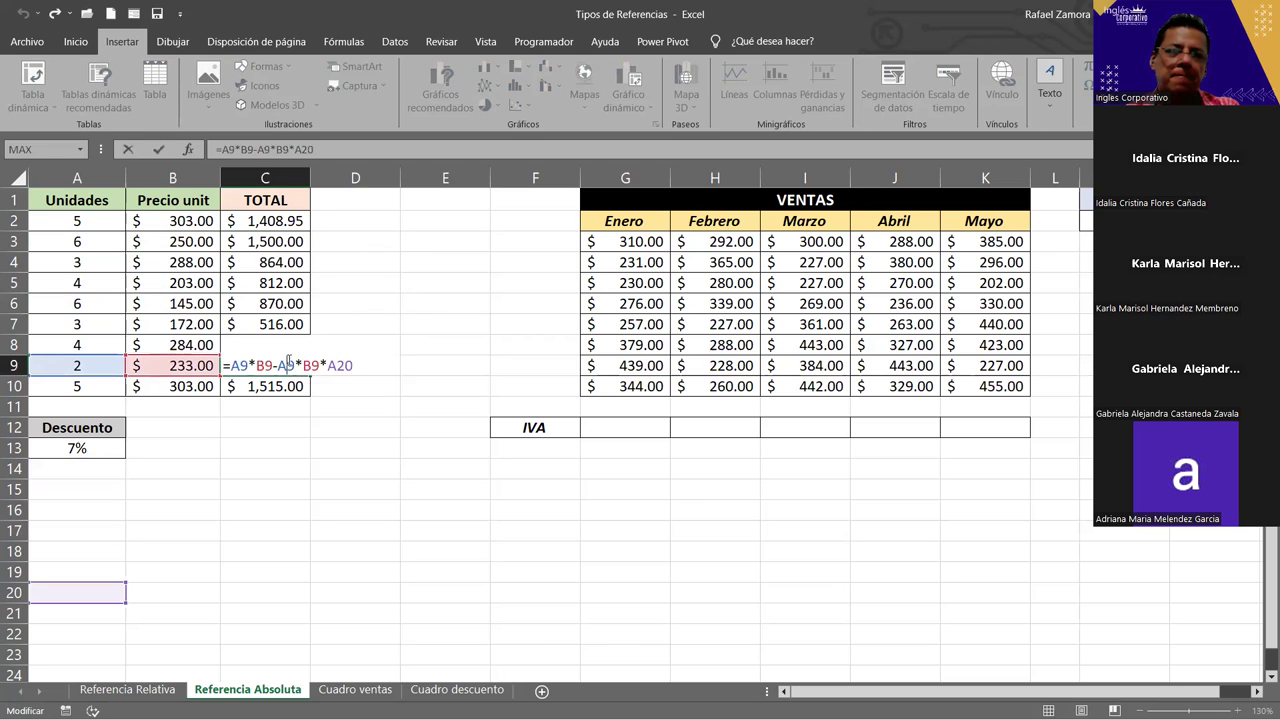
pyautogui.press('Escape')
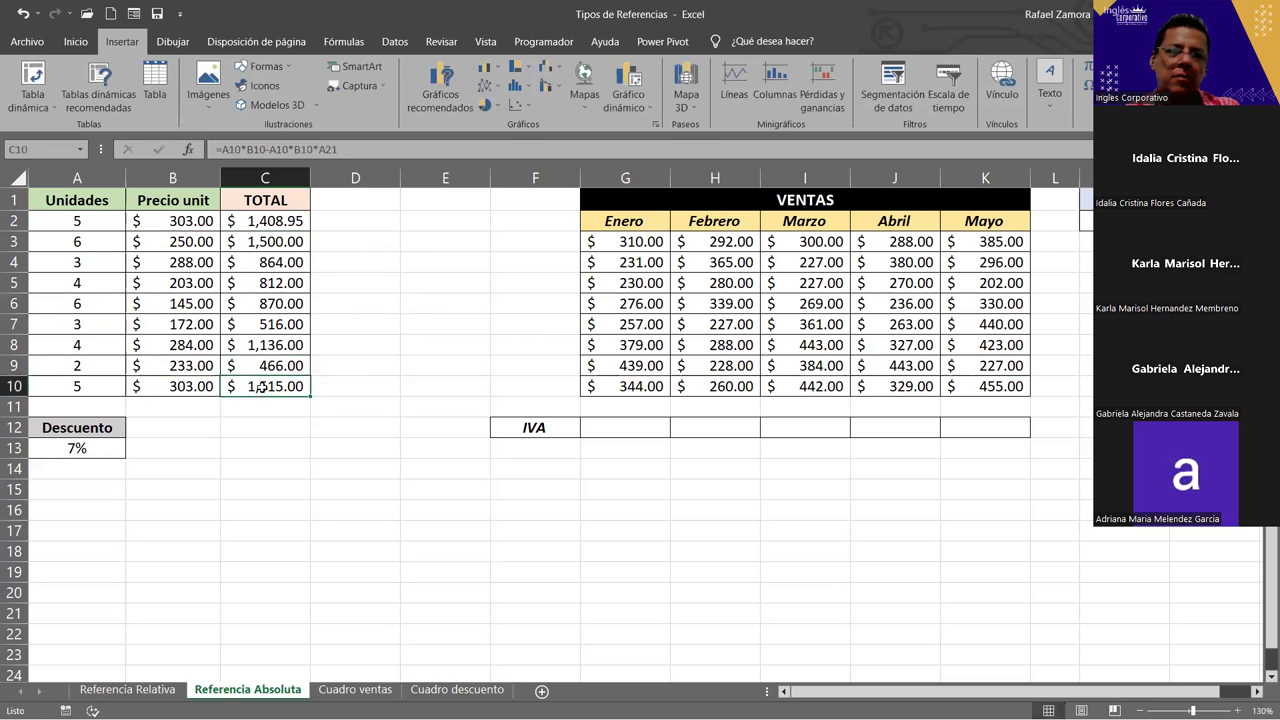
pyautogui.doubleClick(268, 386)
pyautogui.press('Escape')
pyautogui.doubleClick(300, 221)
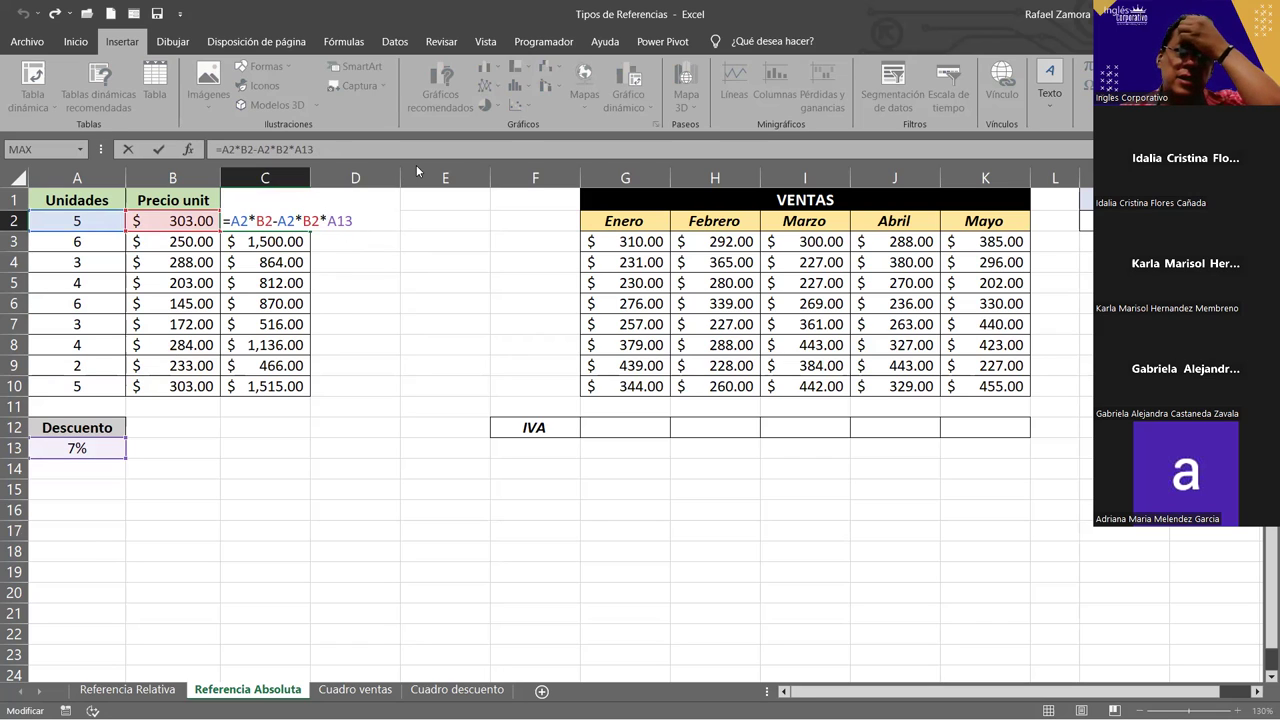
# Change A13 to A$13 in C2's formula and fill it down to C10
pyautogui.click(337, 220)
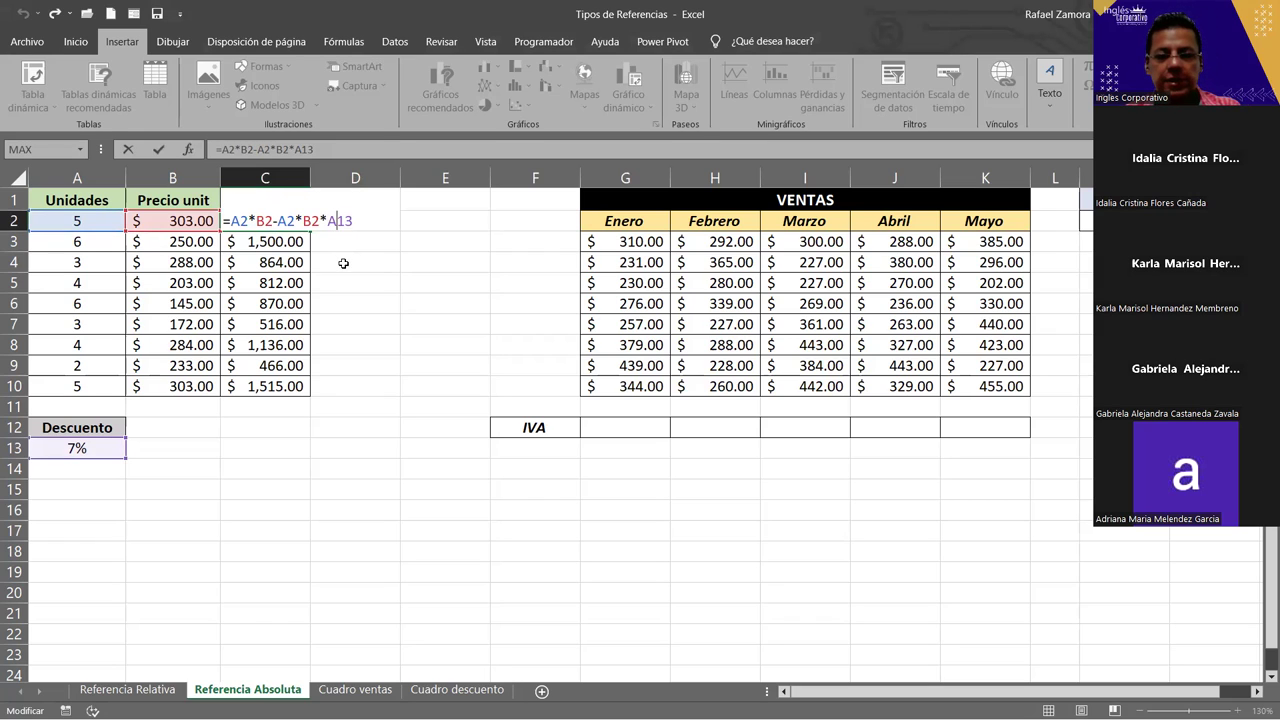
pyautogui.write('$')
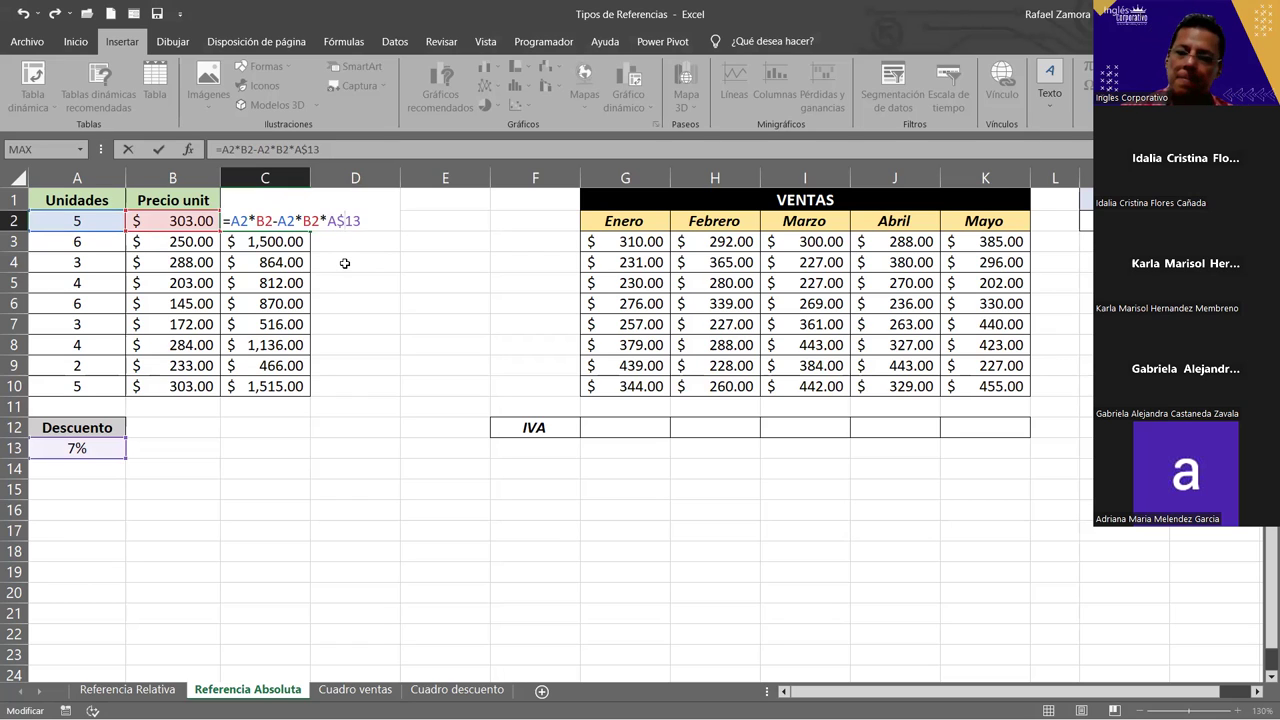
pyautogui.press('Return')
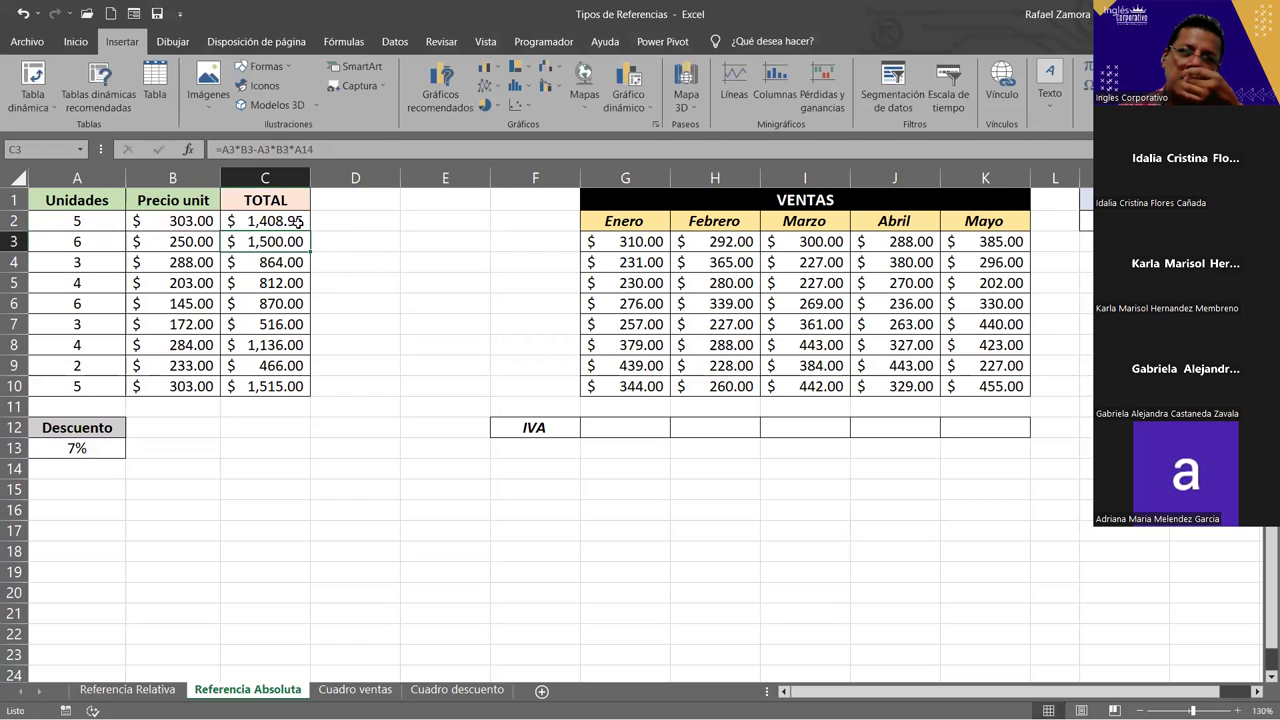
pyautogui.click(297, 223)
pyautogui.moveTo(310, 231); pyautogui.dragTo(300, 402)
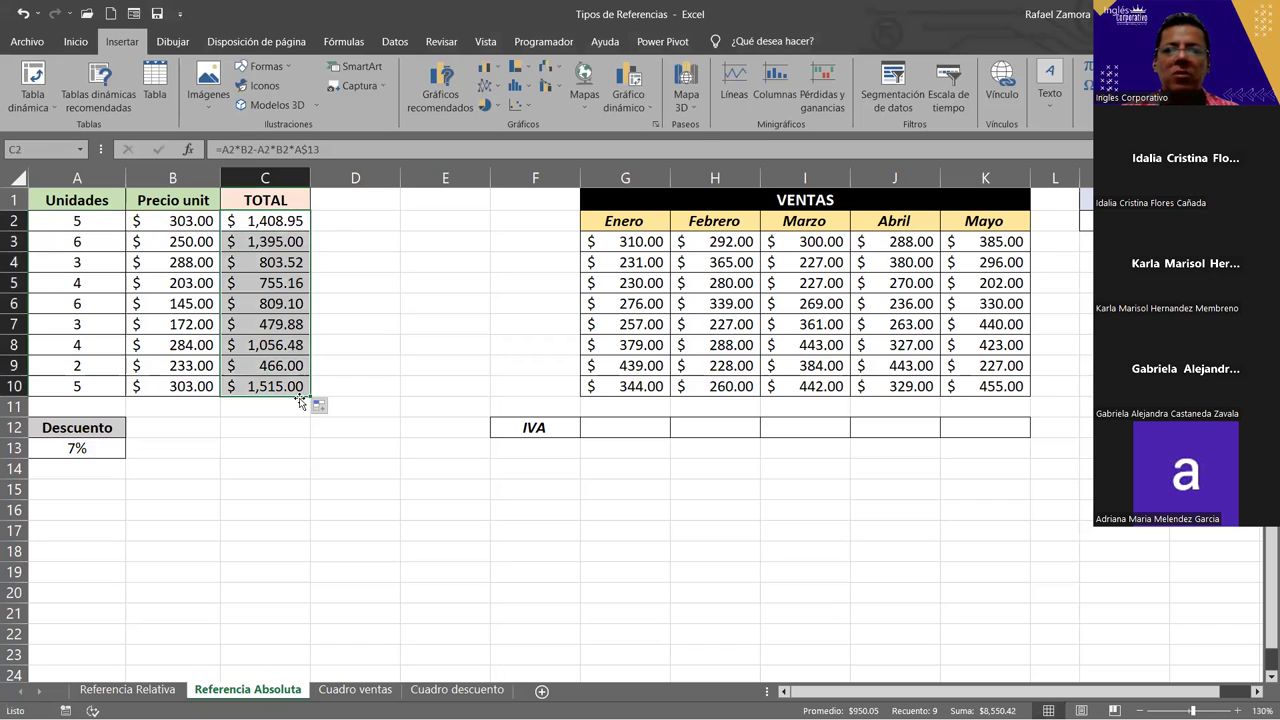
# Verify the copied formulas in C3, C4, C6, C8 and C10 all use the 7% discount
pyautogui.doubleClick(282, 247)
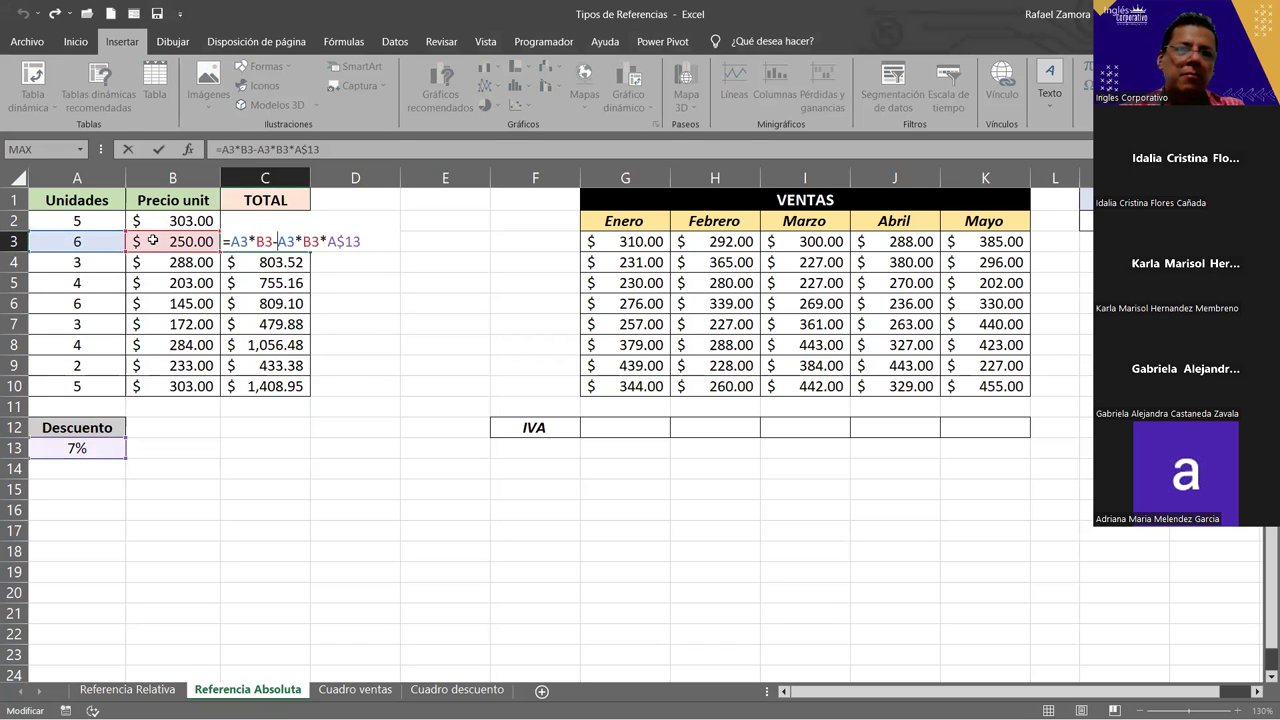
pyautogui.press('Escape')
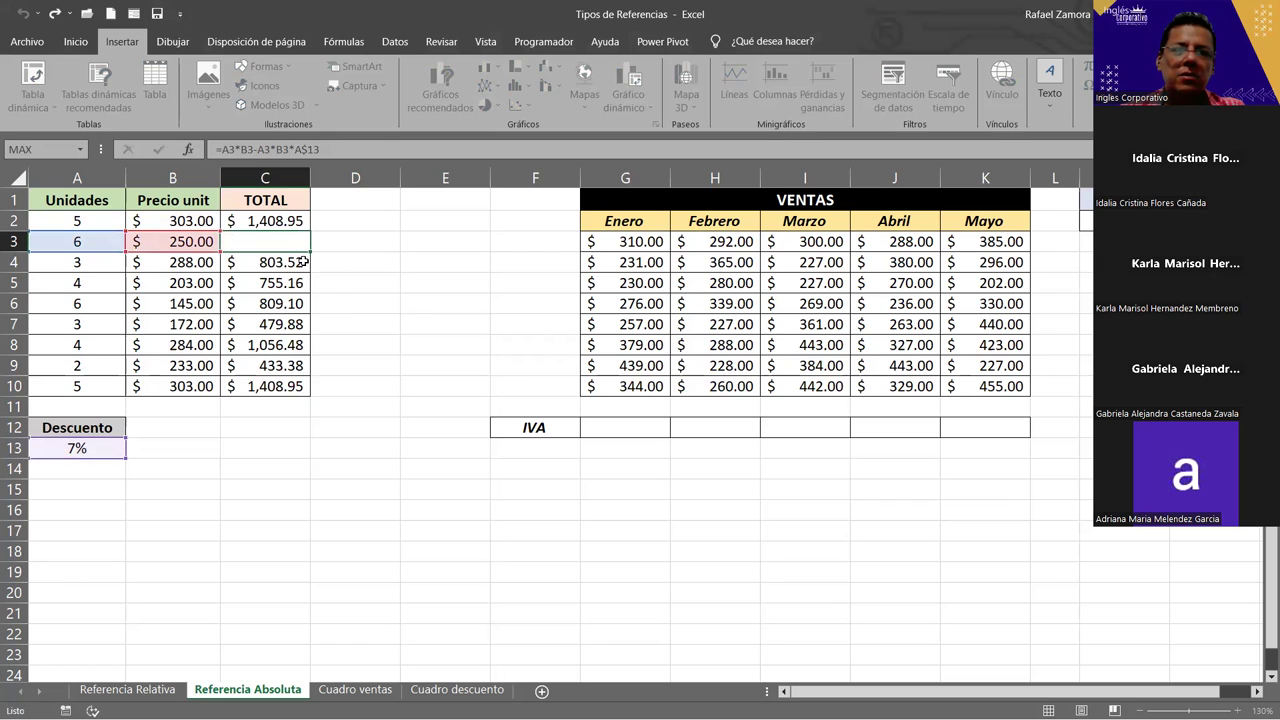
pyautogui.doubleClick(300, 262)
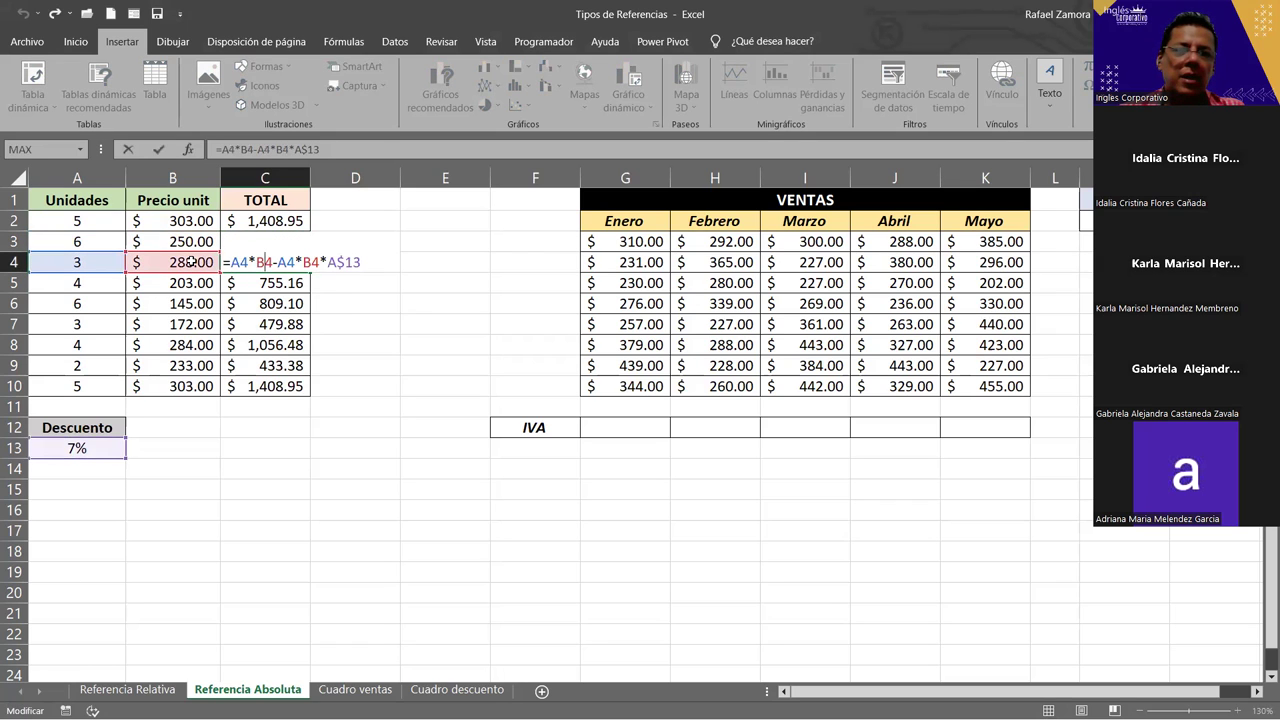
pyautogui.press('Escape')
pyautogui.doubleClick(265, 303)
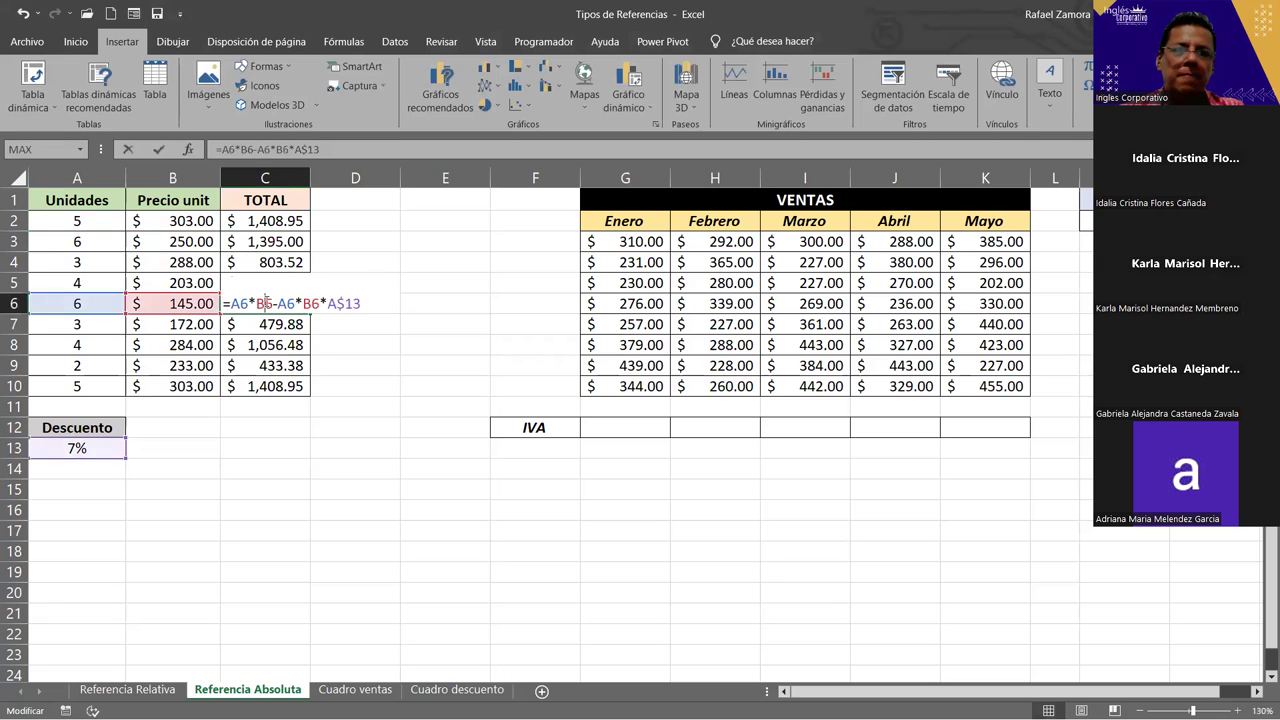
pyautogui.press('Escape')
pyautogui.doubleClick(265, 345)
pyautogui.press('Escape')
pyautogui.doubleClick(257, 386)
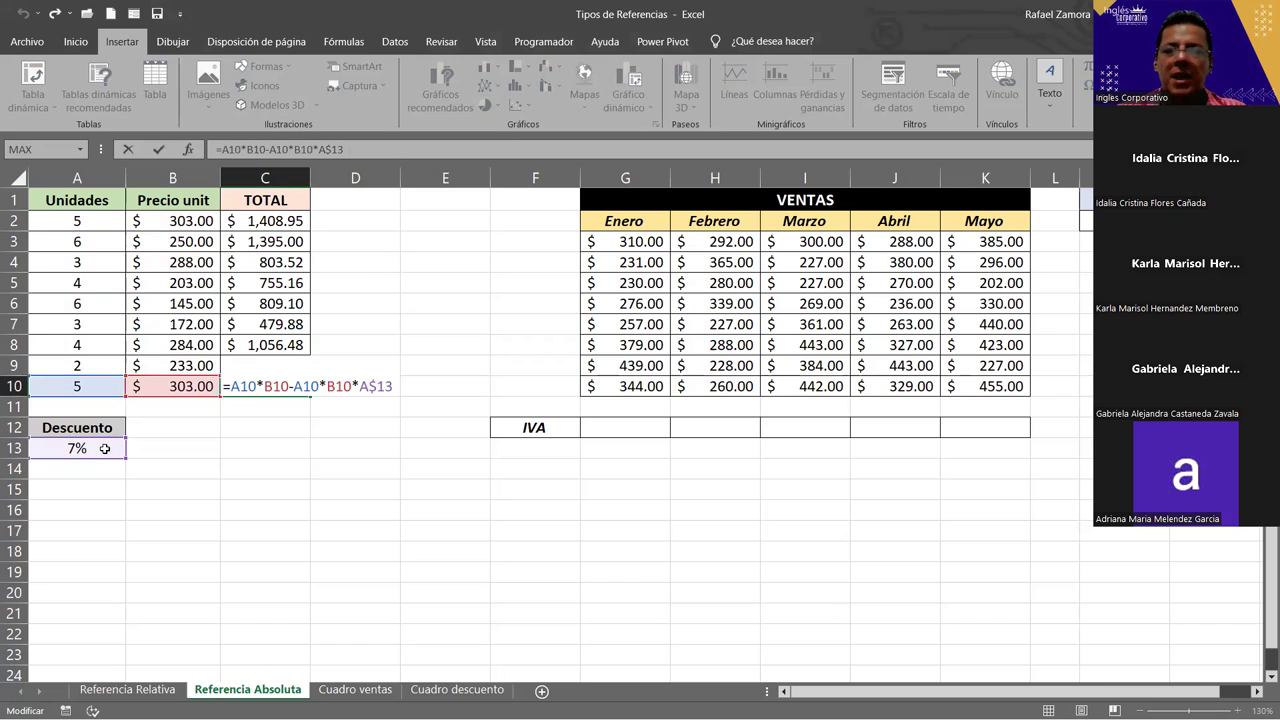
pyautogui.press('Return')
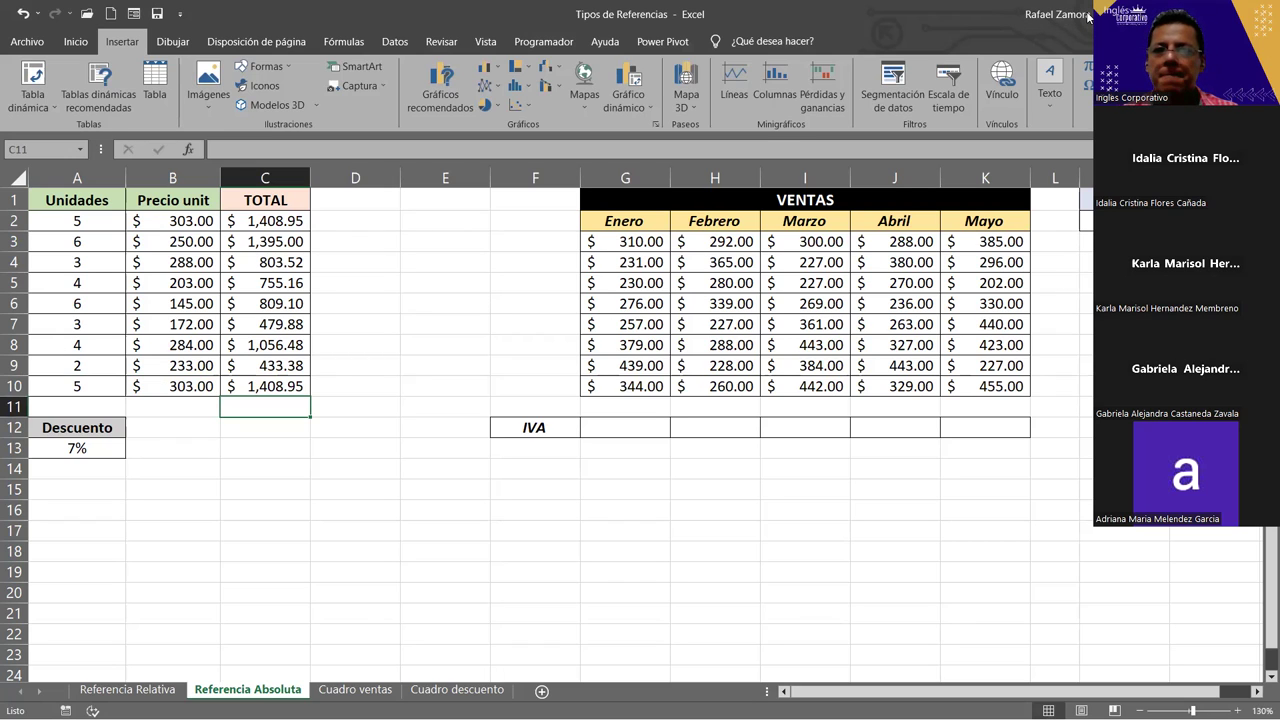
# Select the Enero IVA cell G12 and begin a formula there
pyautogui.click(1148, 45)
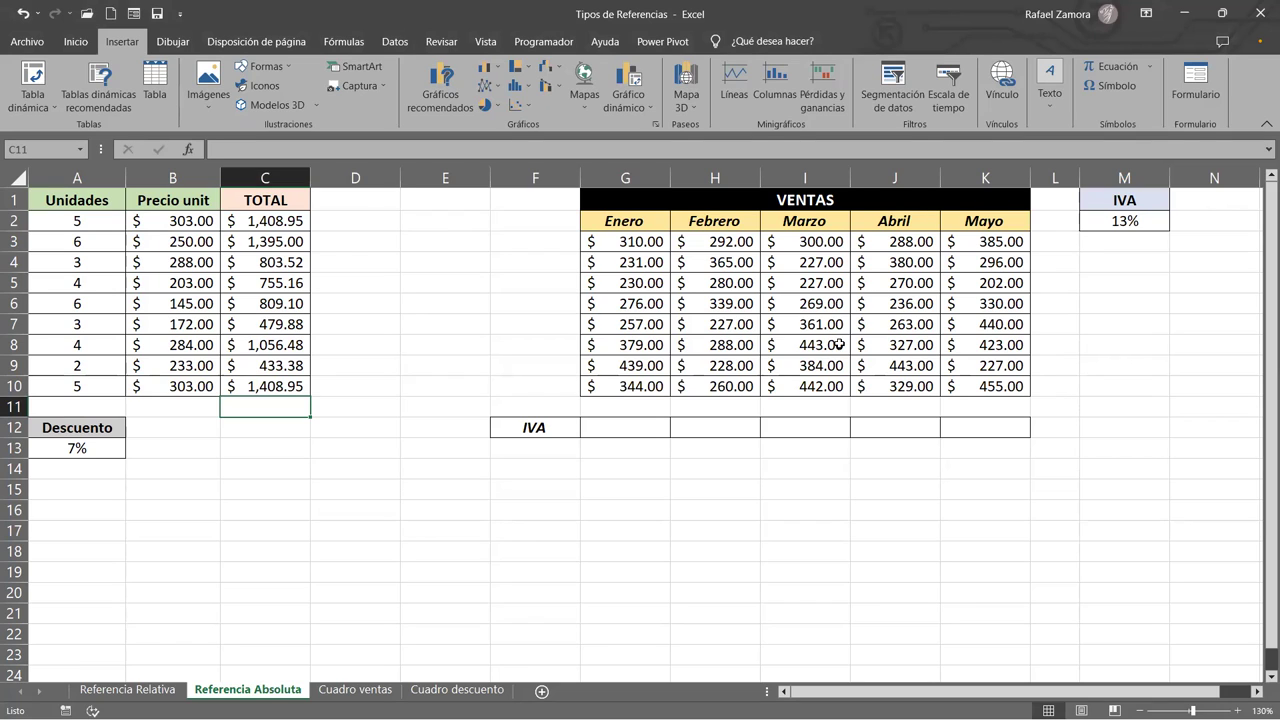
pyautogui.click(646, 426)
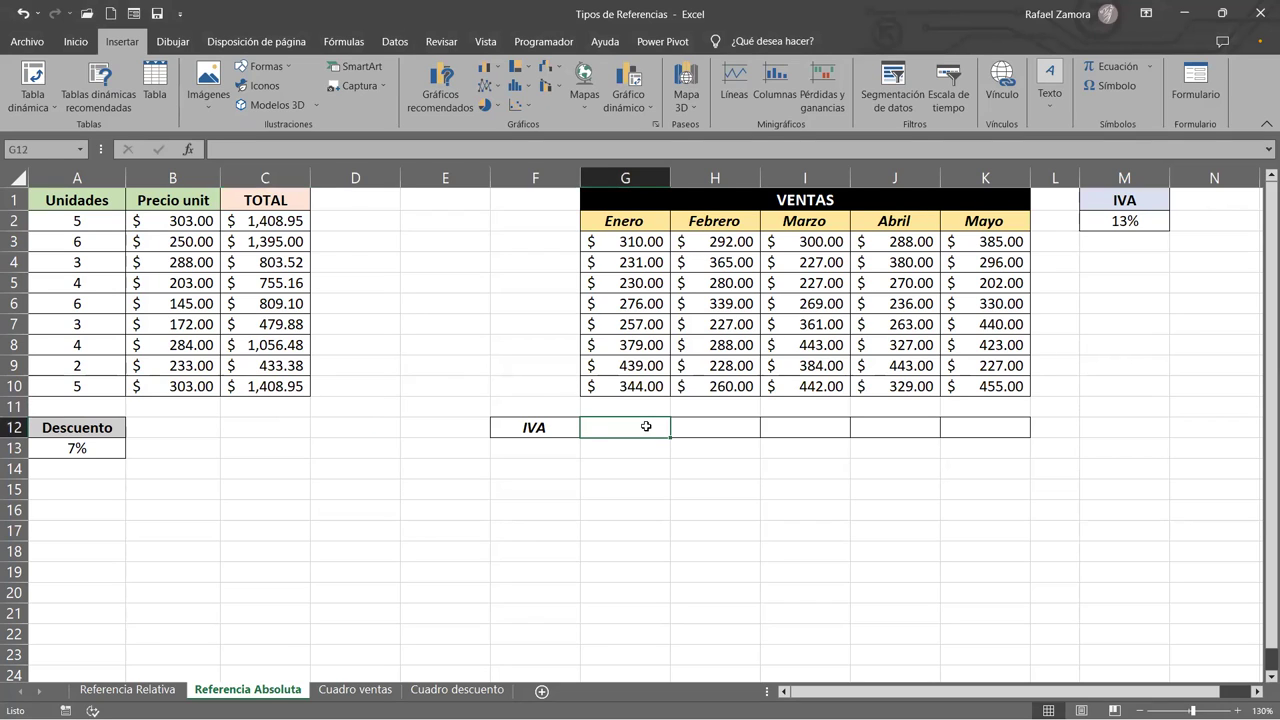
pyautogui.write('=')
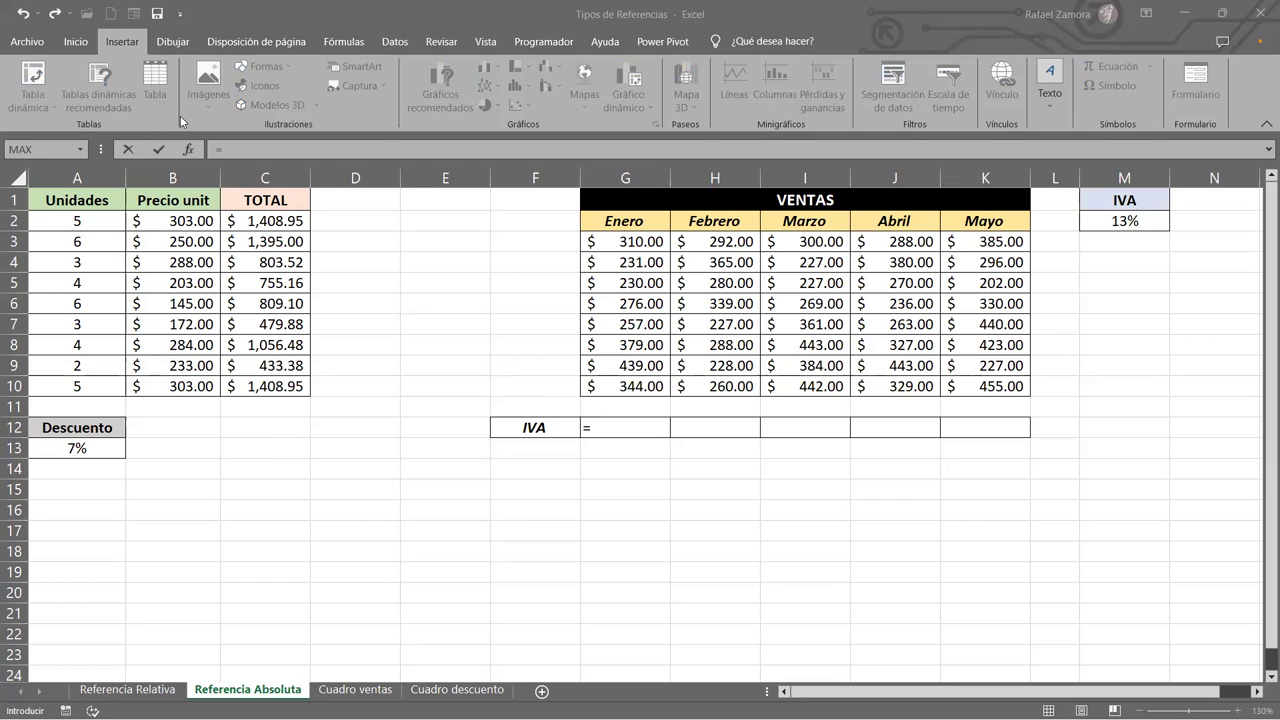
# Enter =SUMA(G3:G10)*M2 in G12, giving an Enero IVA of $320.58
pyautogui.click(619, 426)
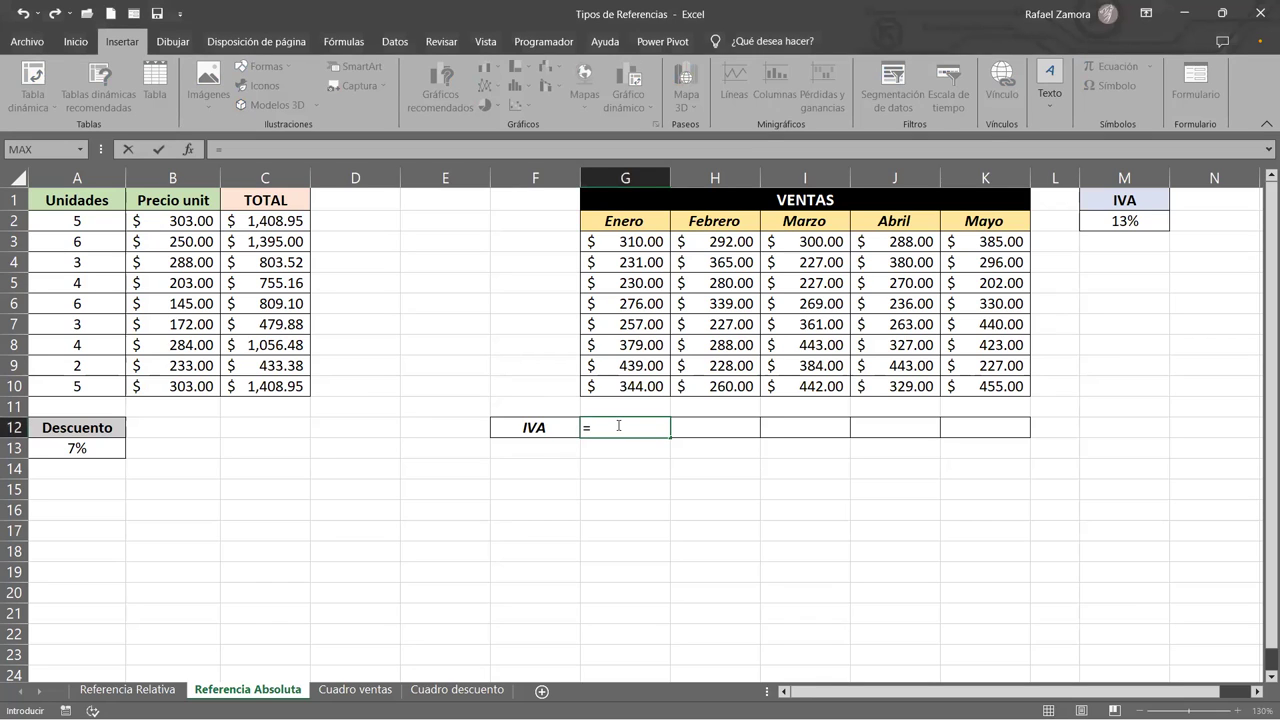
pyautogui.write('SUMA(')
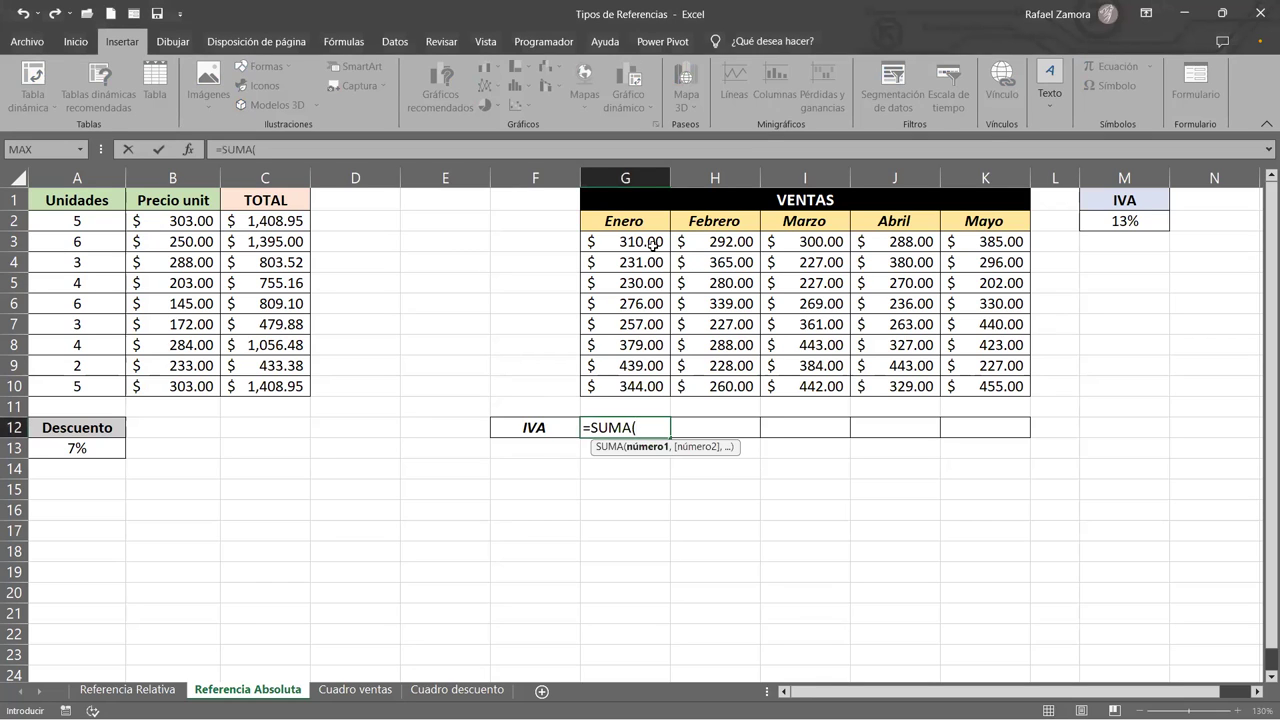
pyautogui.click(652, 244)
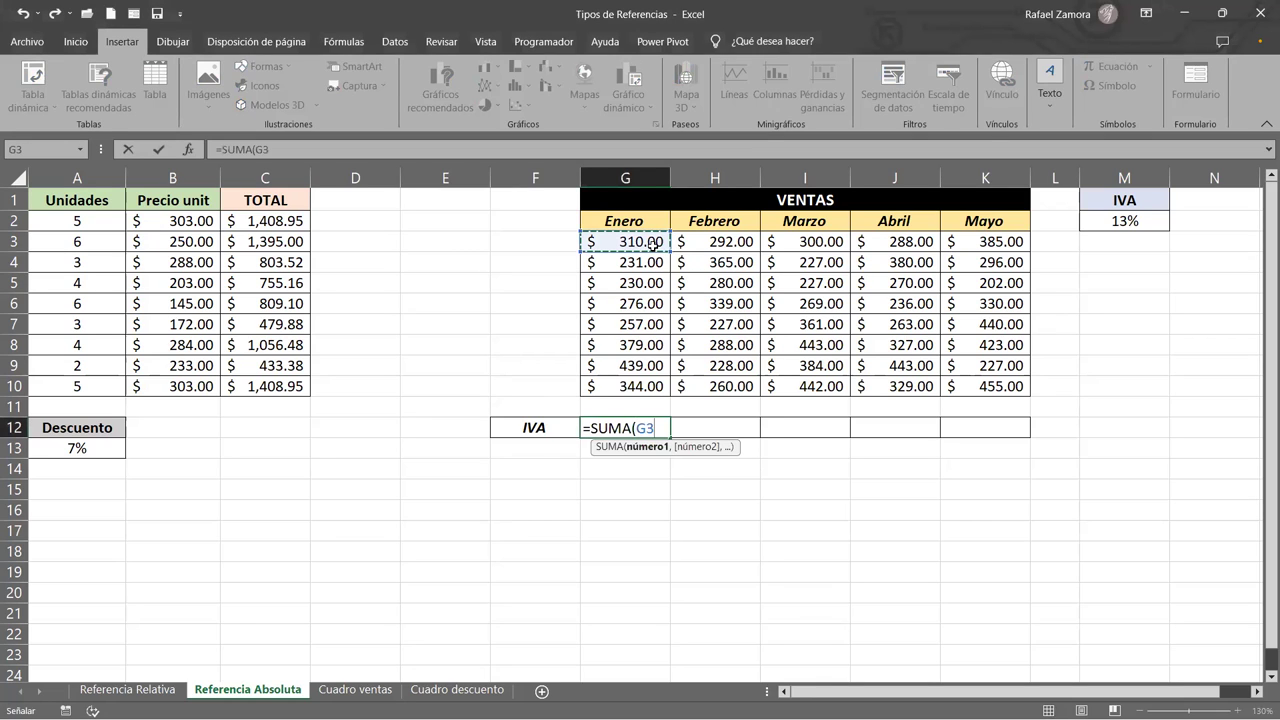
pyautogui.keyDown('shift'); pyautogui.click(622, 384); pyautogui.keyUp('shift')
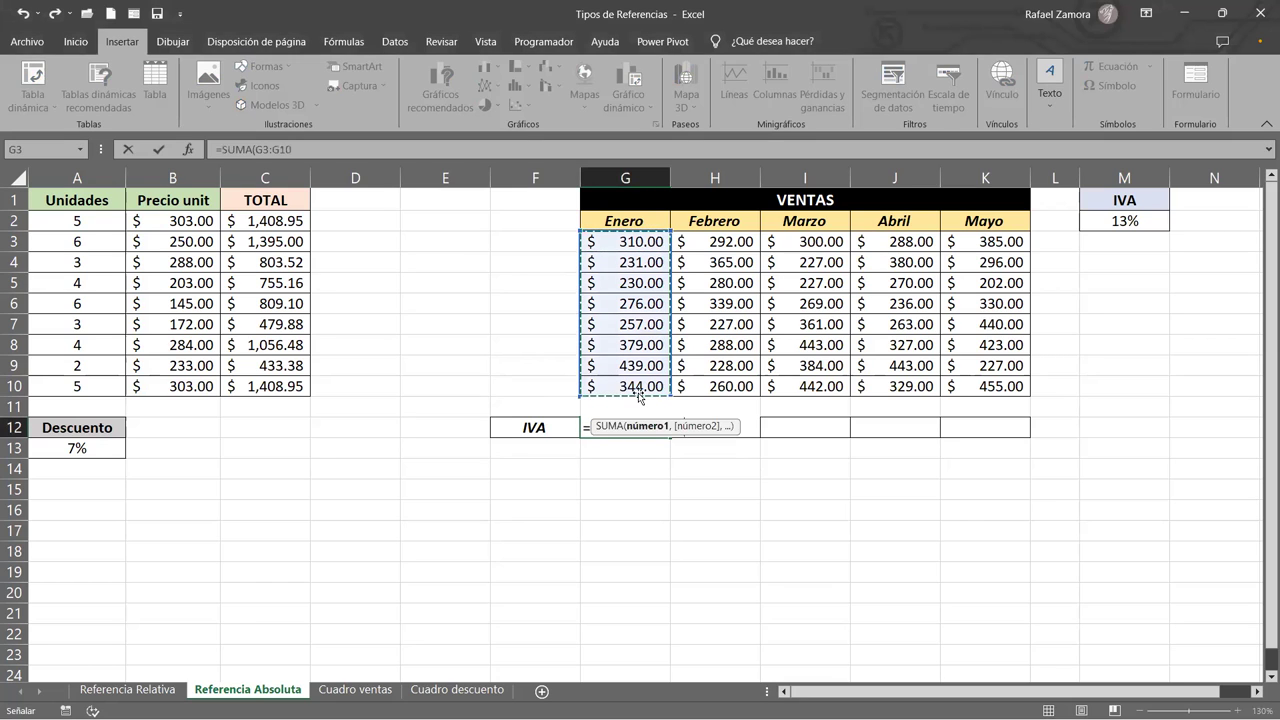
pyautogui.write(')*')
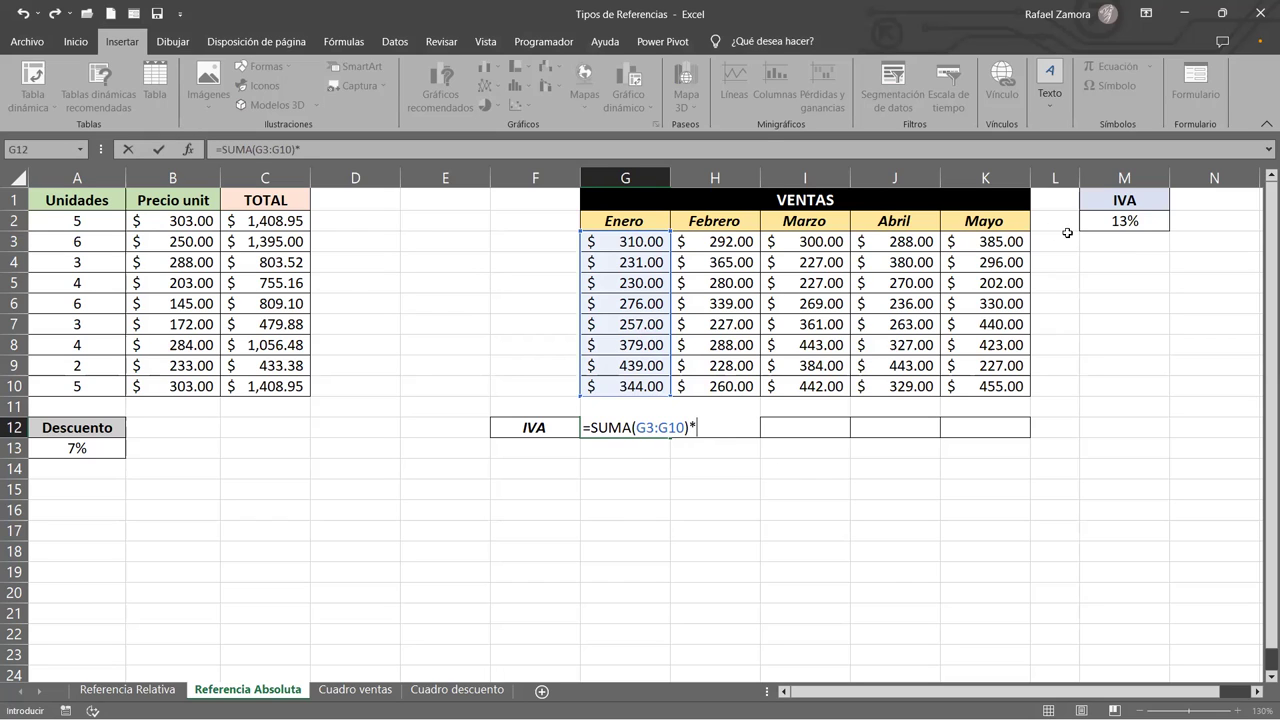
pyautogui.click(1146, 220)
pyautogui.press('Return')
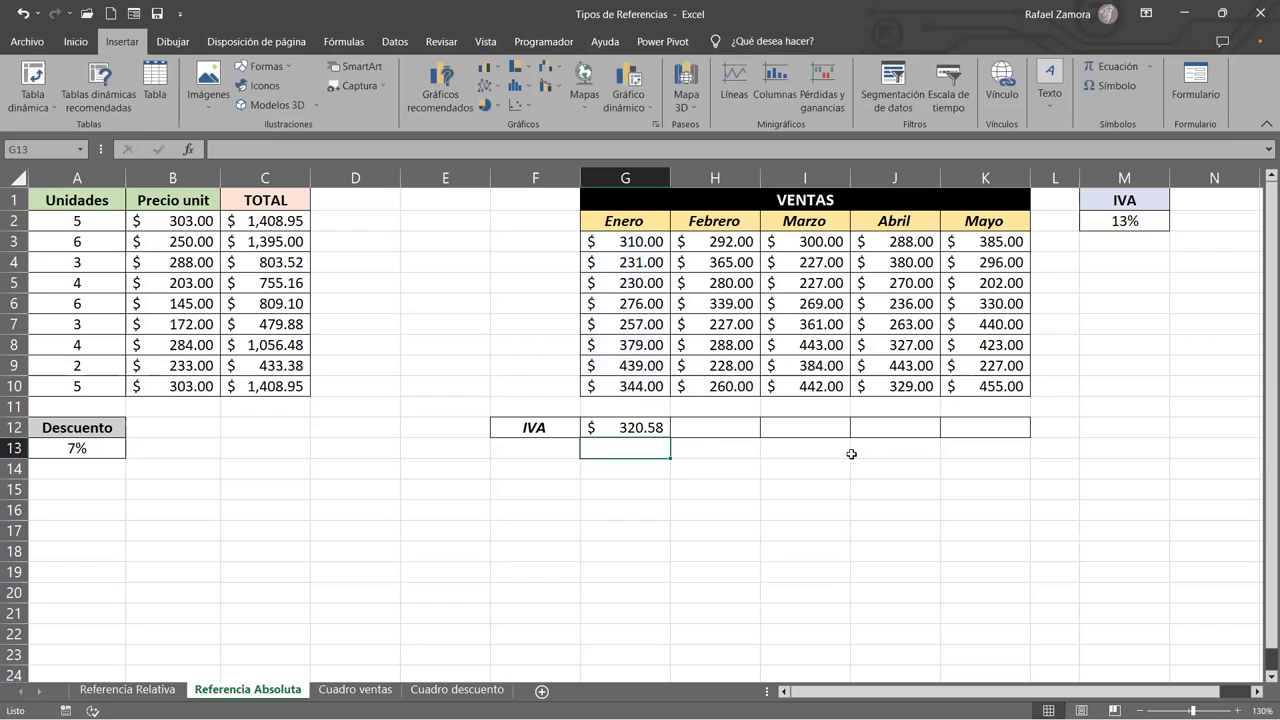
pyautogui.click(648, 424)
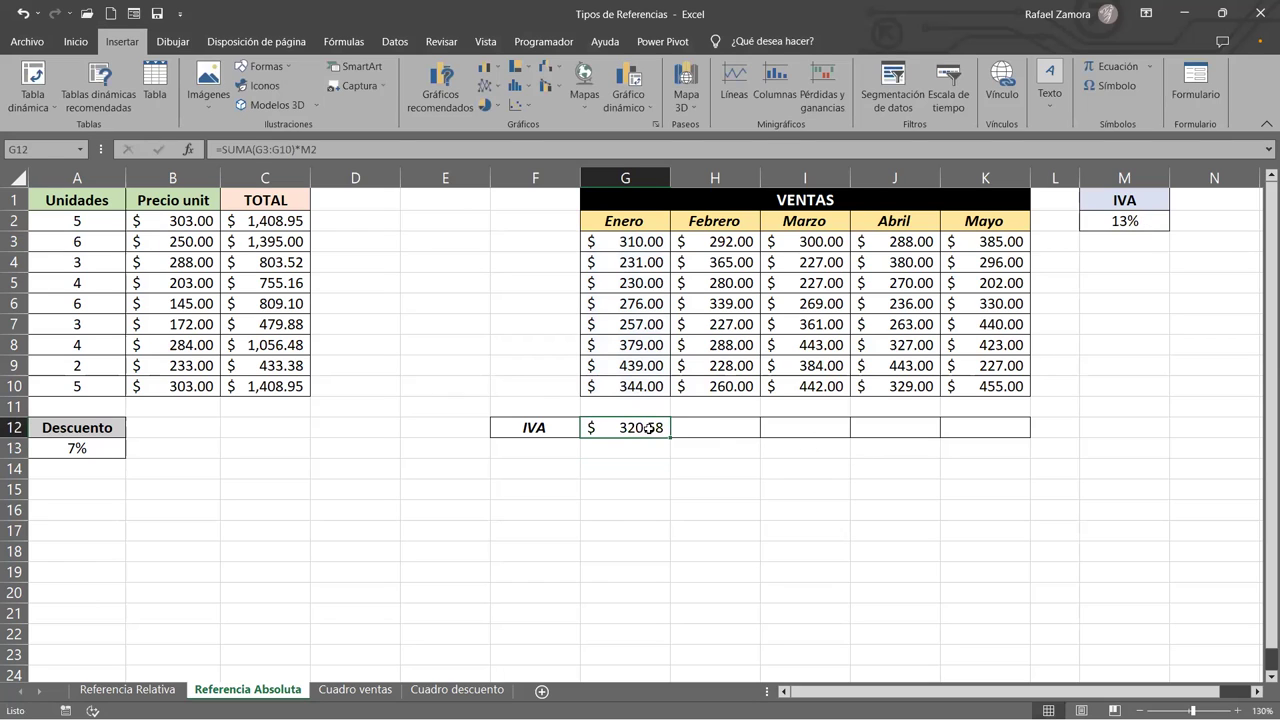
# Fill G12's January IVA formula across to K12 for February through May
pyautogui.moveTo(645, 245); pyautogui.dragTo(621, 383)
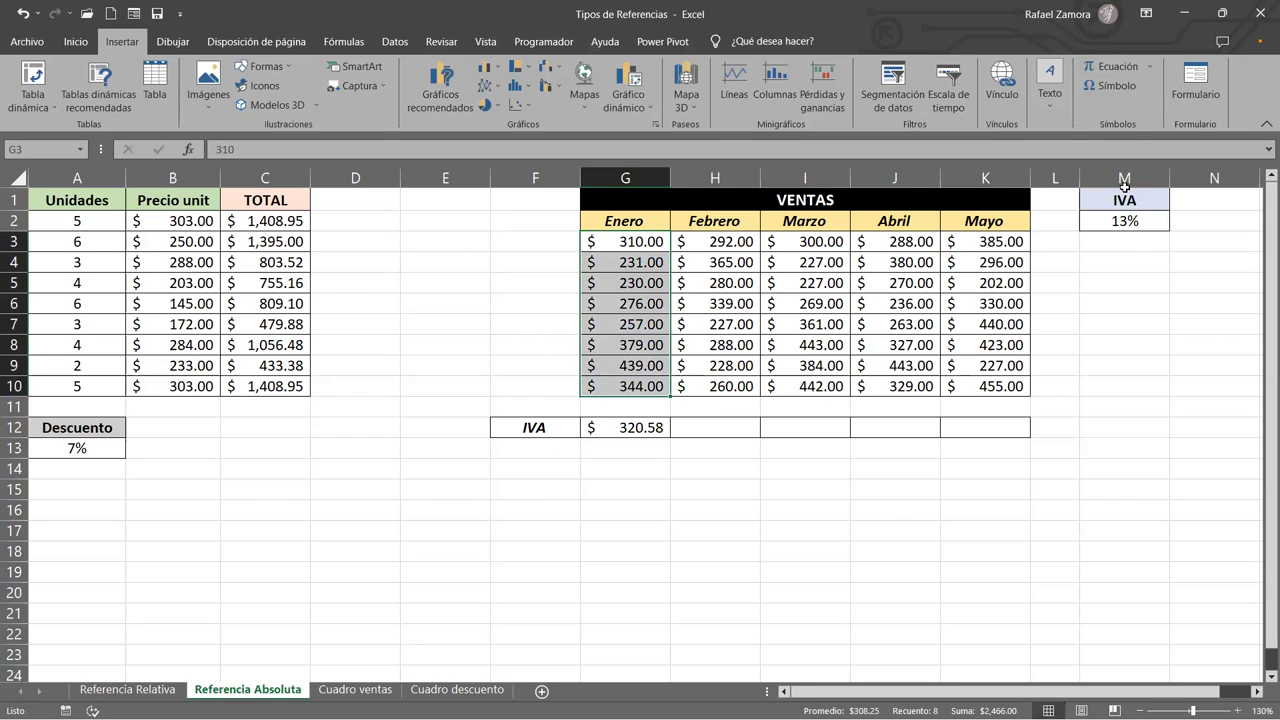
pyautogui.click(630, 436)
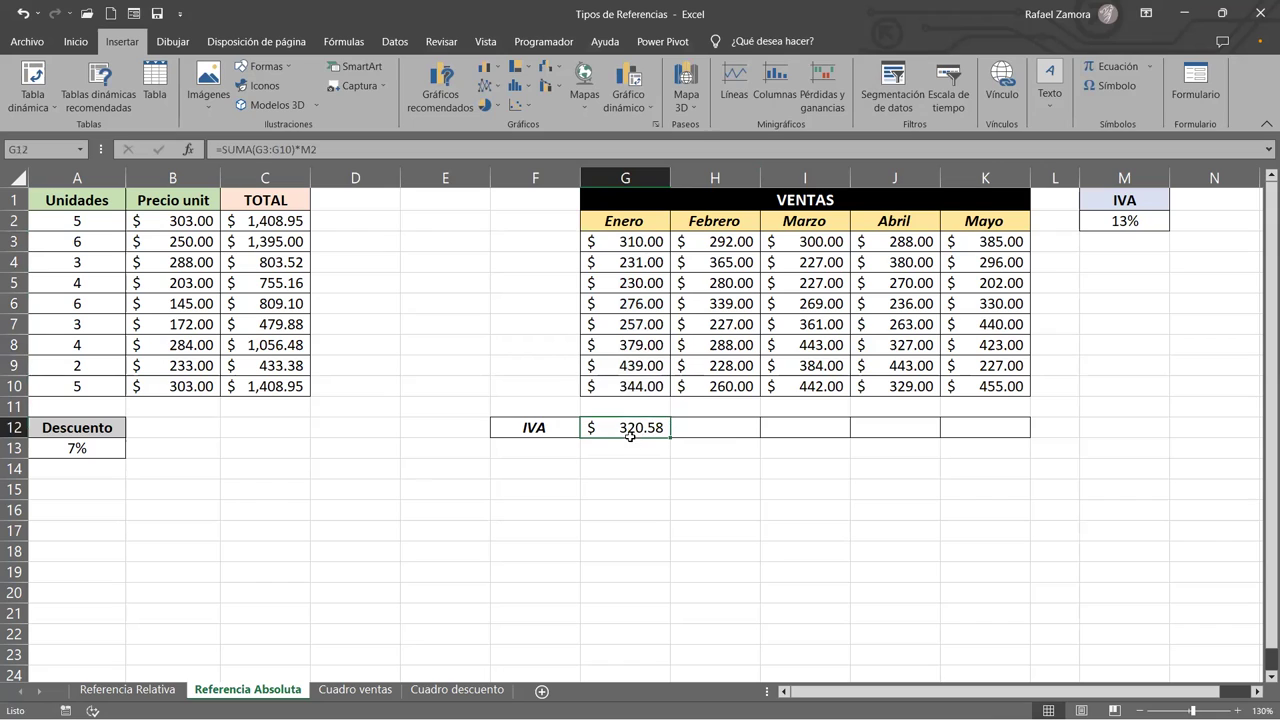
pyautogui.moveTo(670, 437); pyautogui.dragTo(1008, 440)
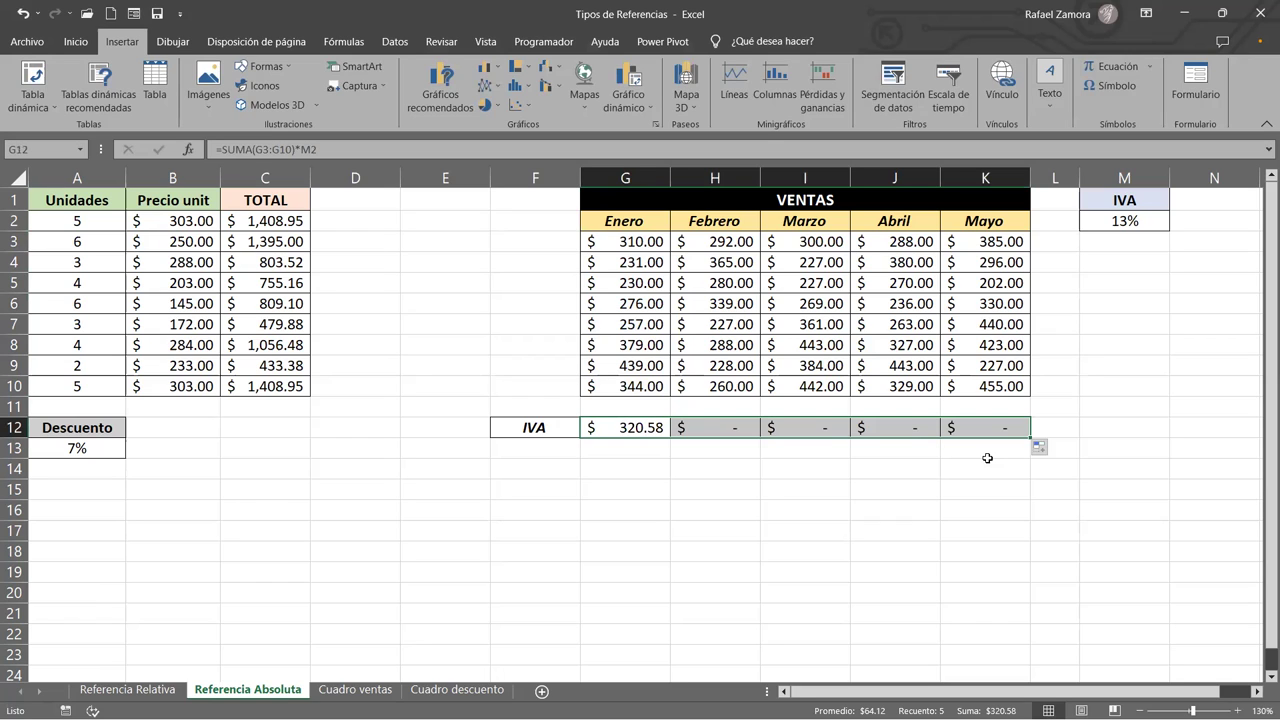
# Inspect the shifted rate references in the January, February and March IVA formulas, then reopen G12
pyautogui.doubleClick(621, 429)
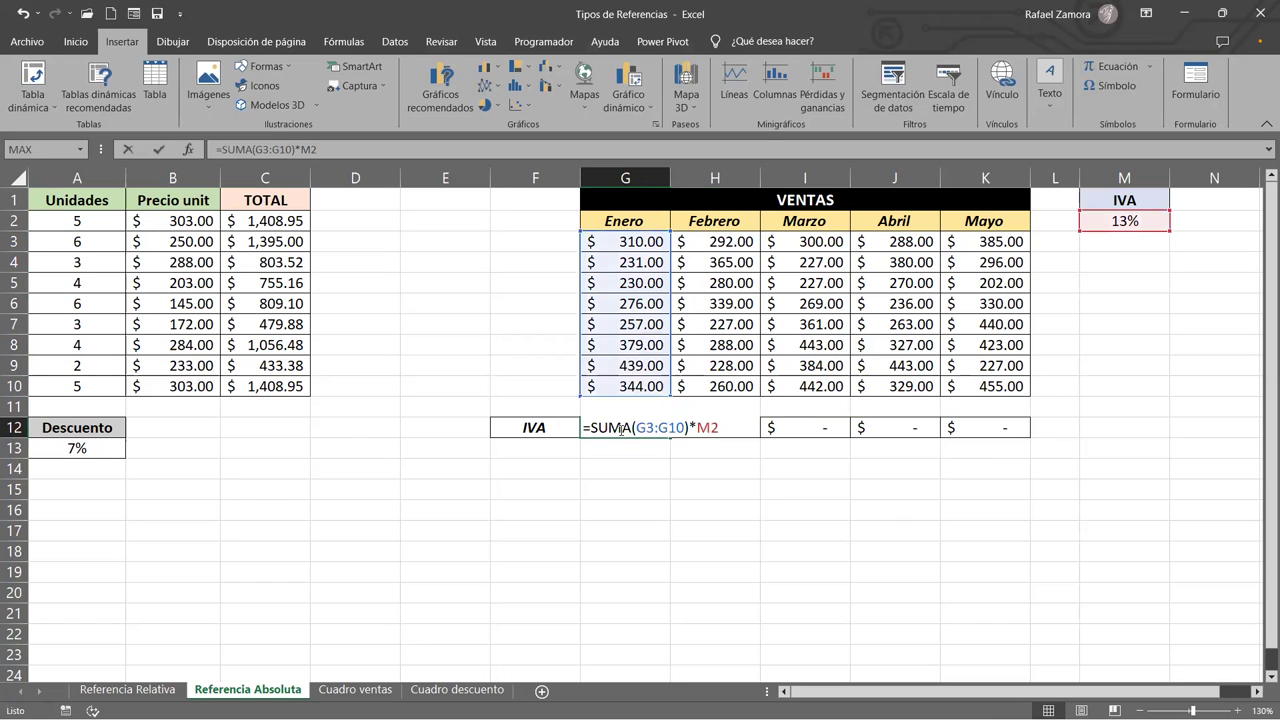
pyautogui.click(713, 429)
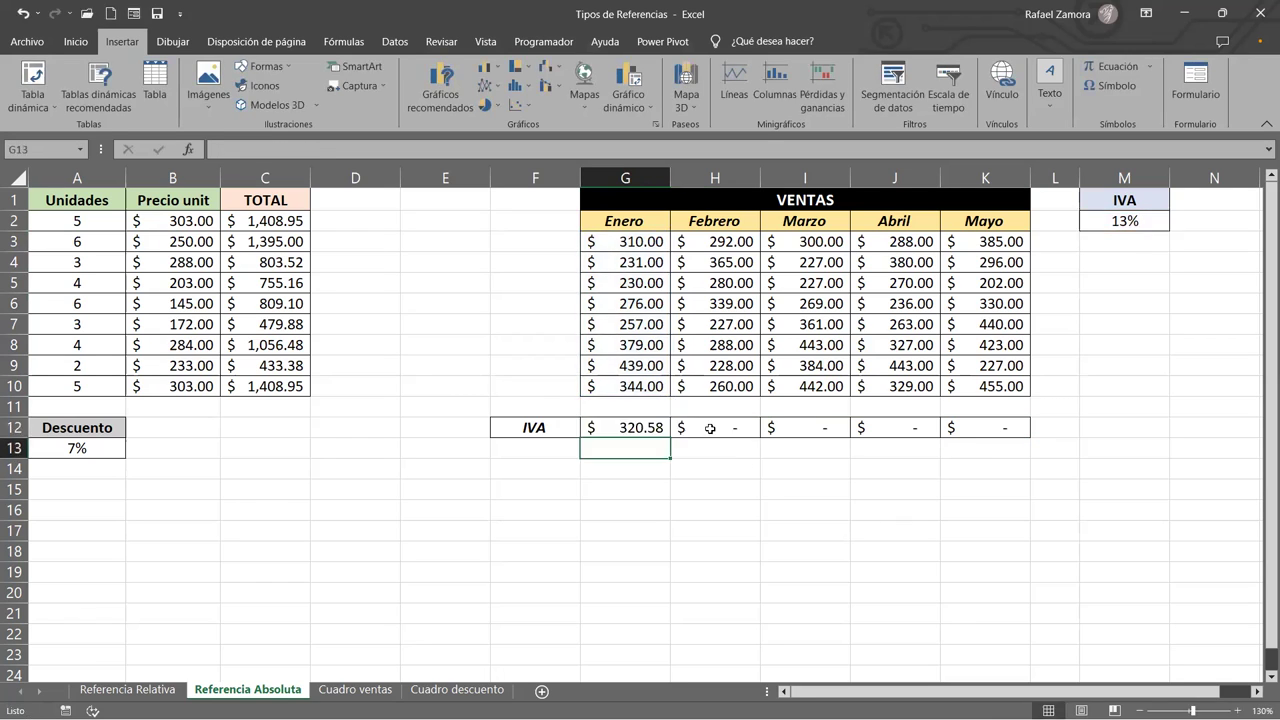
pyautogui.doubleClick(713, 429)
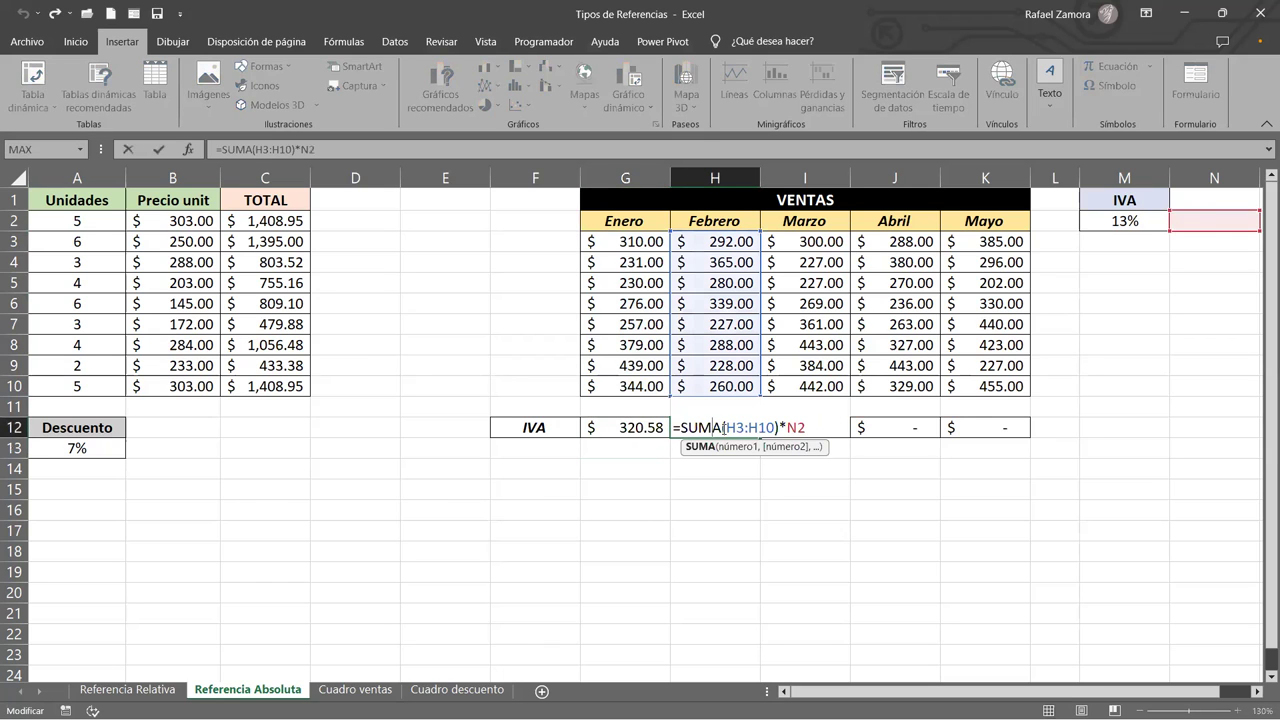
pyautogui.doubleClick(810, 430)
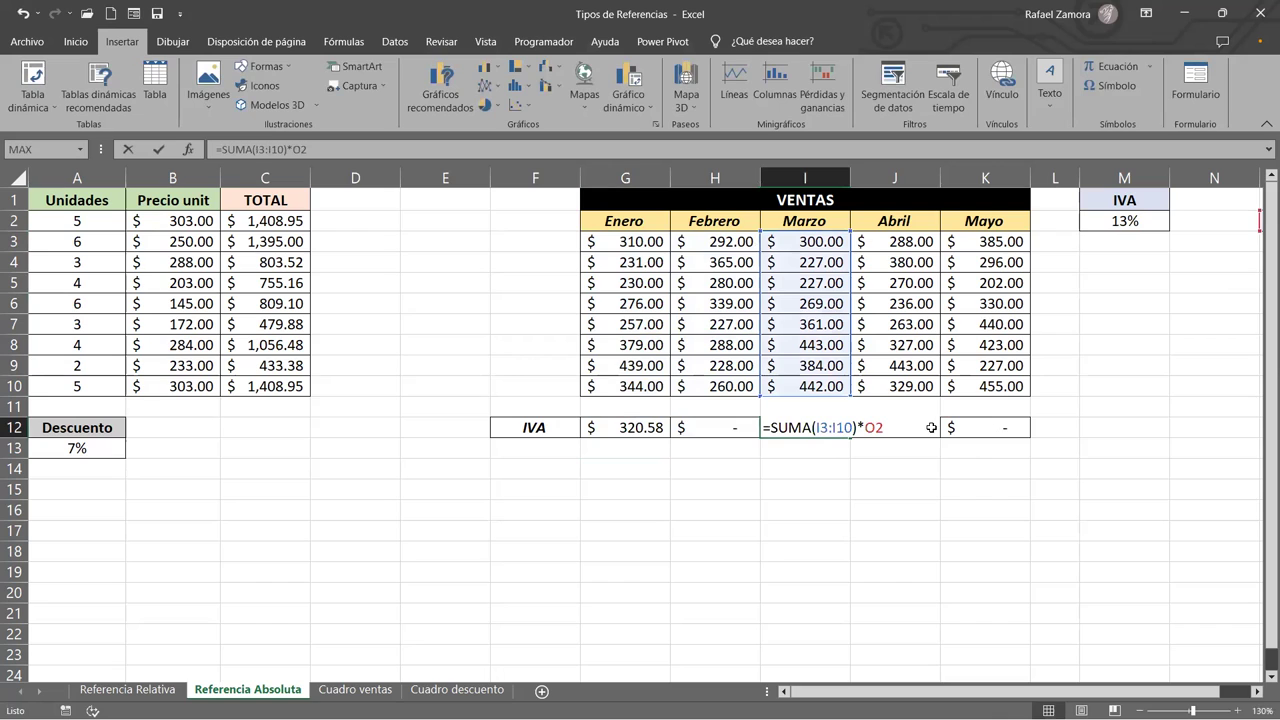
pyautogui.click(942, 428)
pyautogui.click(648, 428)
pyautogui.doubleClick(648, 428)
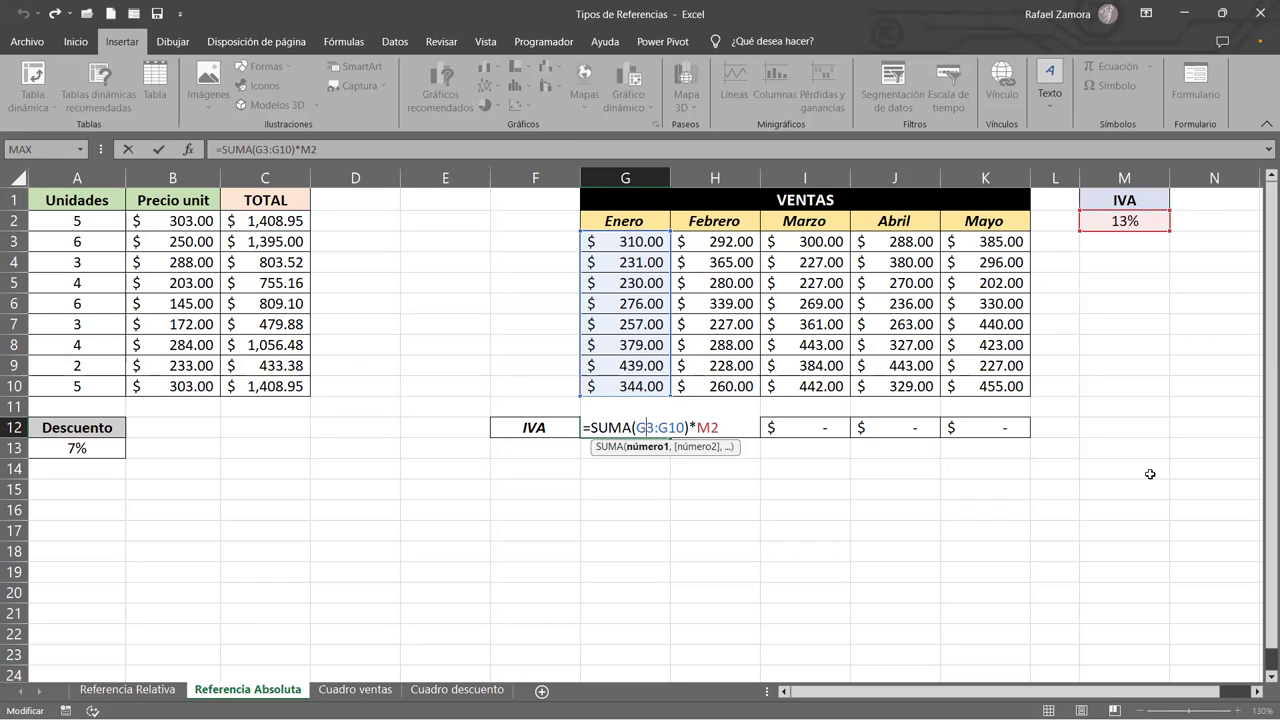
# Anchor the rate column in G12's formula so it reads =SUMA(G3:G10)*$M2
pyautogui.doubleClick(704, 428)
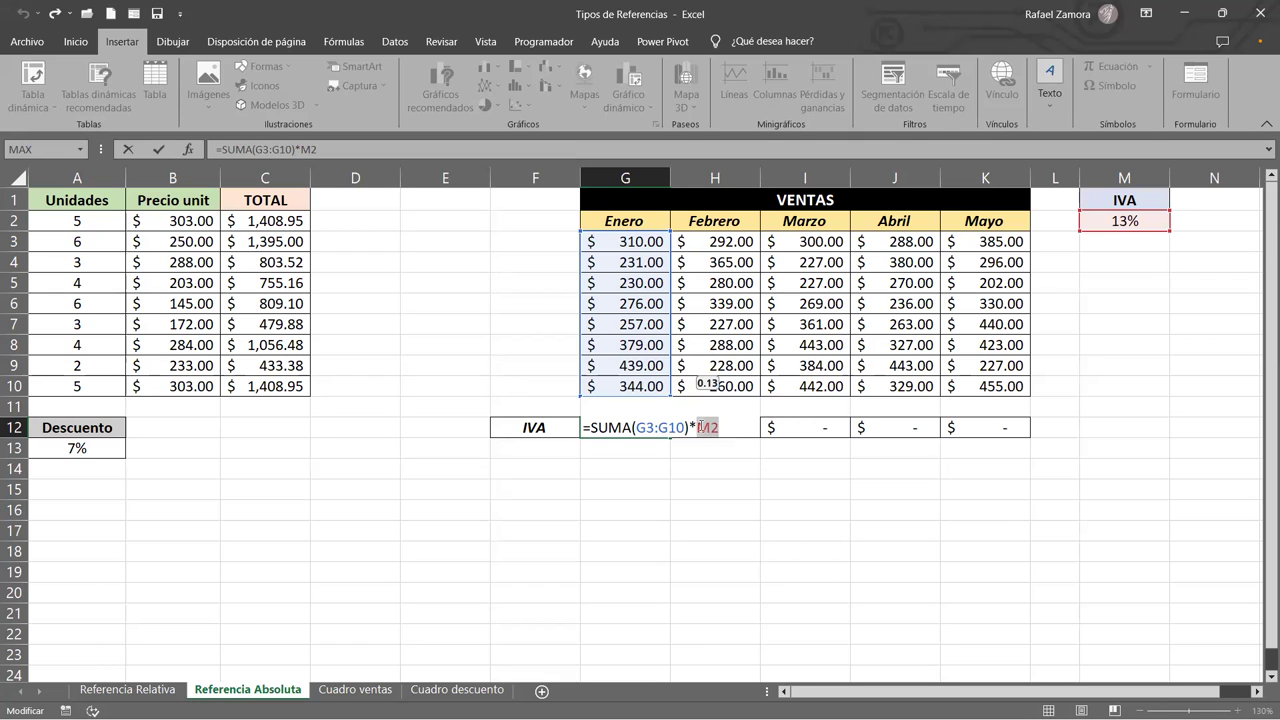
pyautogui.press('Right')
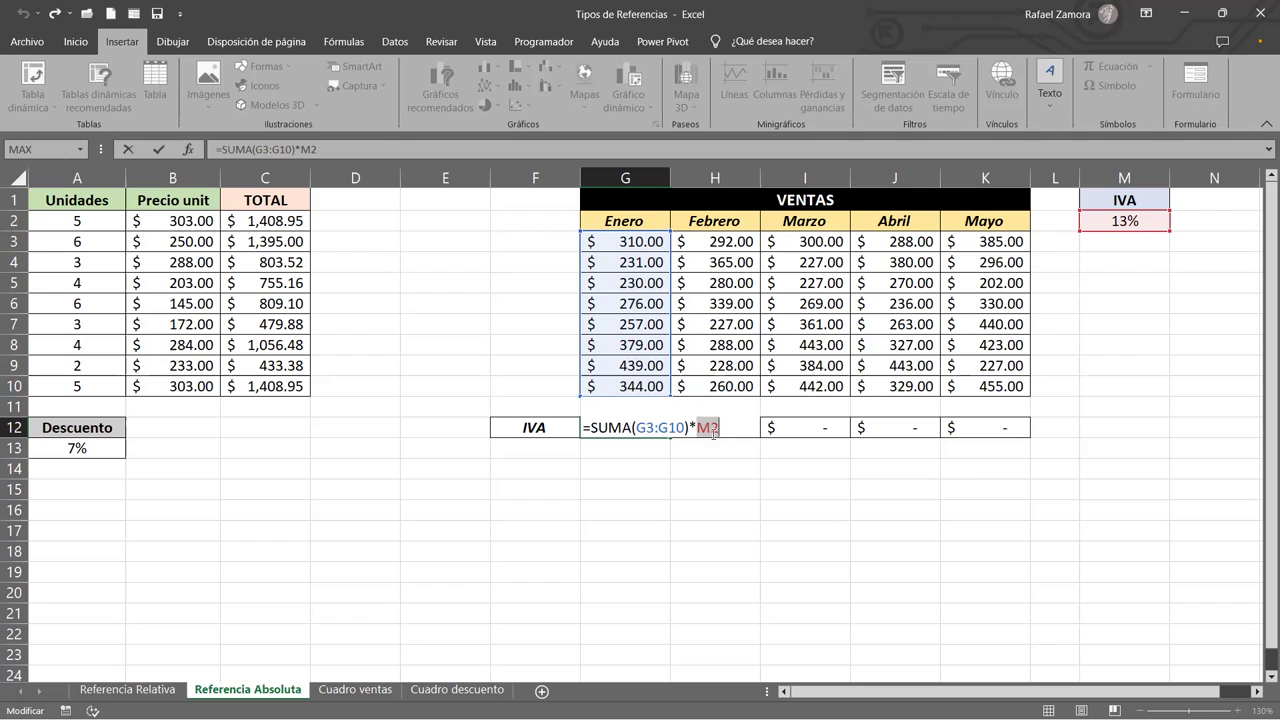
pyautogui.click(697, 428)
pyautogui.write('$')
pyautogui.hotkey('ctrl', 'Return')
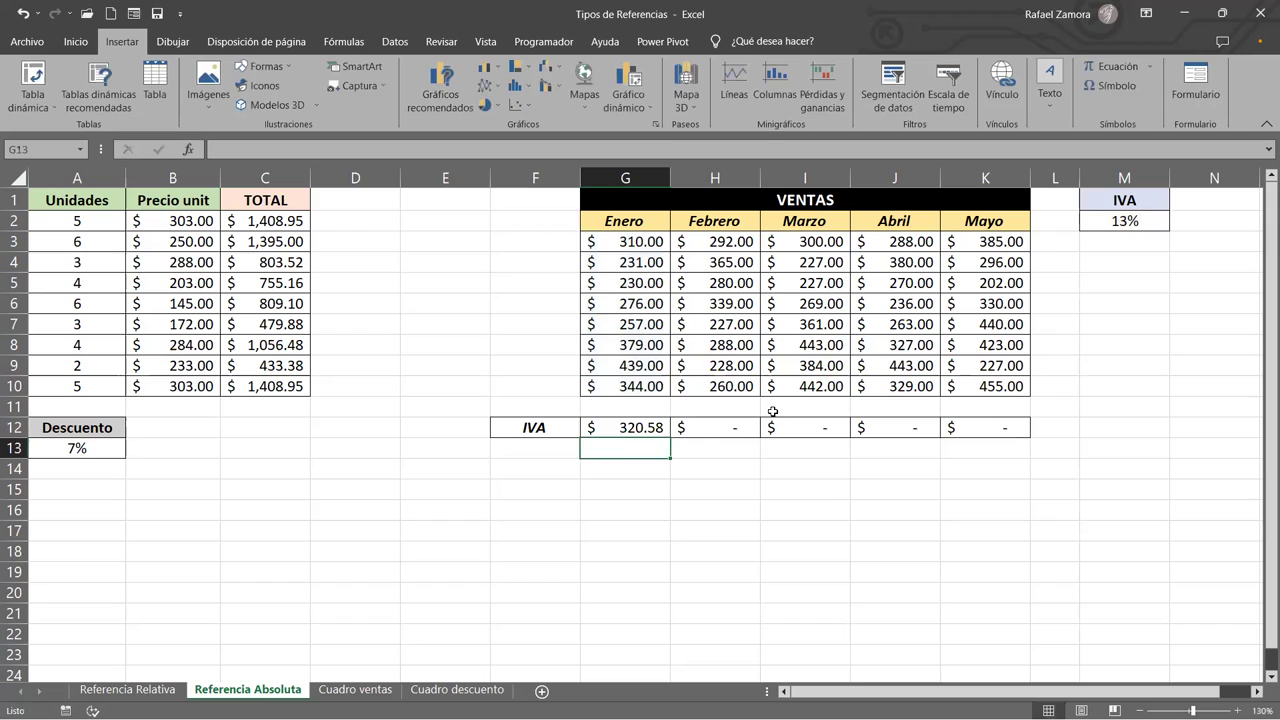
# Fill the corrected IVA formula to K12 and verify that February and March use $M2
pyautogui.moveTo(671, 437); pyautogui.dragTo(985, 430)
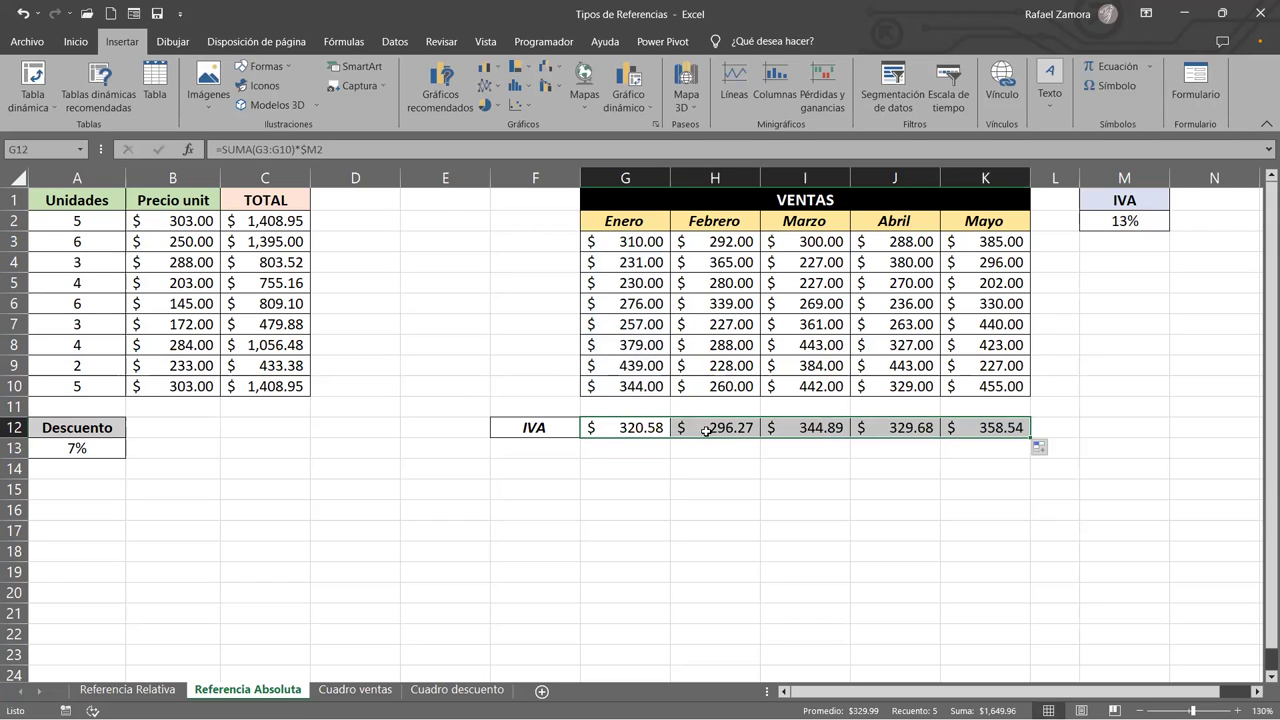
pyautogui.click(711, 427)
pyautogui.doubleClick(711, 427)
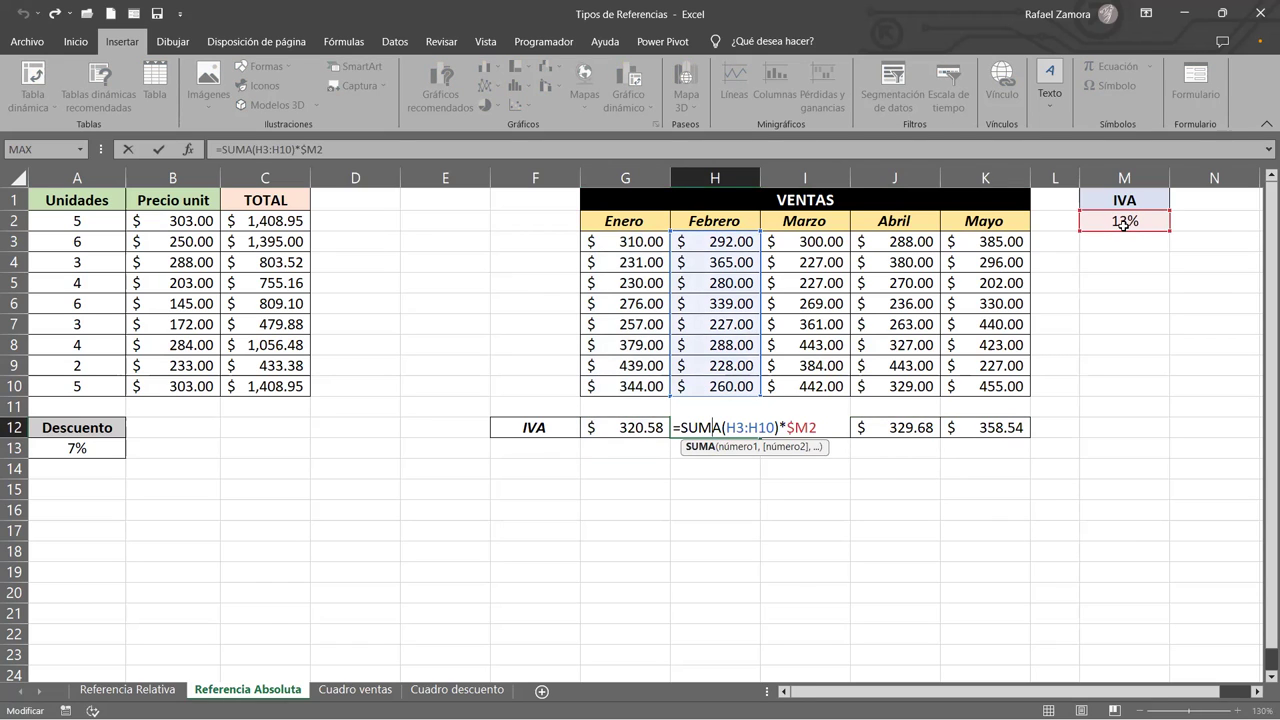
pyautogui.press('Return')
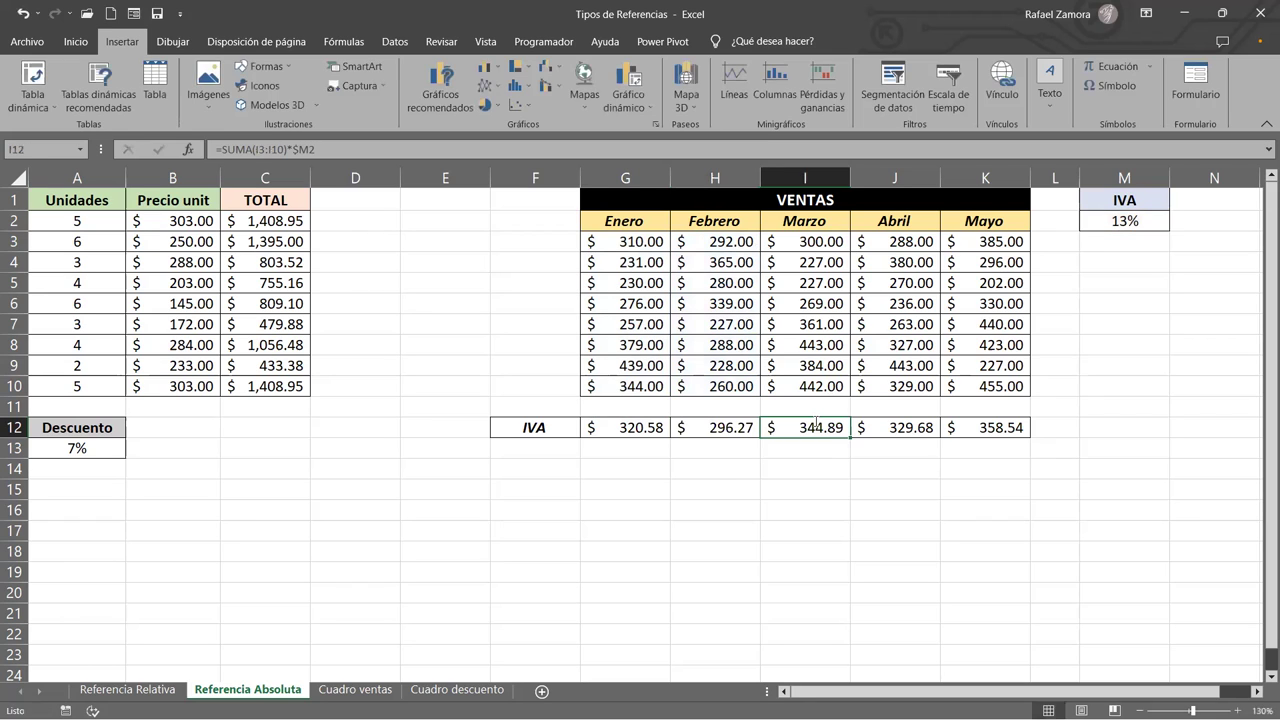
pyautogui.doubleClick(815, 427)
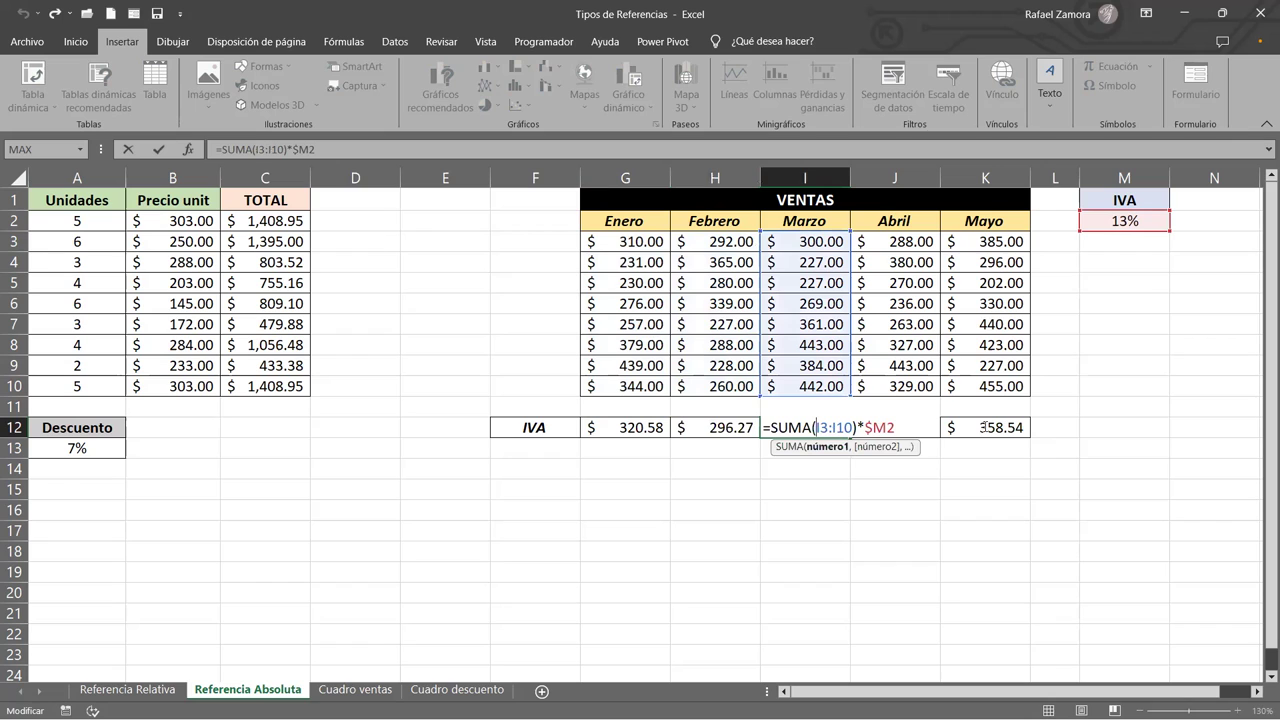
pyautogui.moveTo(612, 264); pyautogui.dragTo(975, 257)
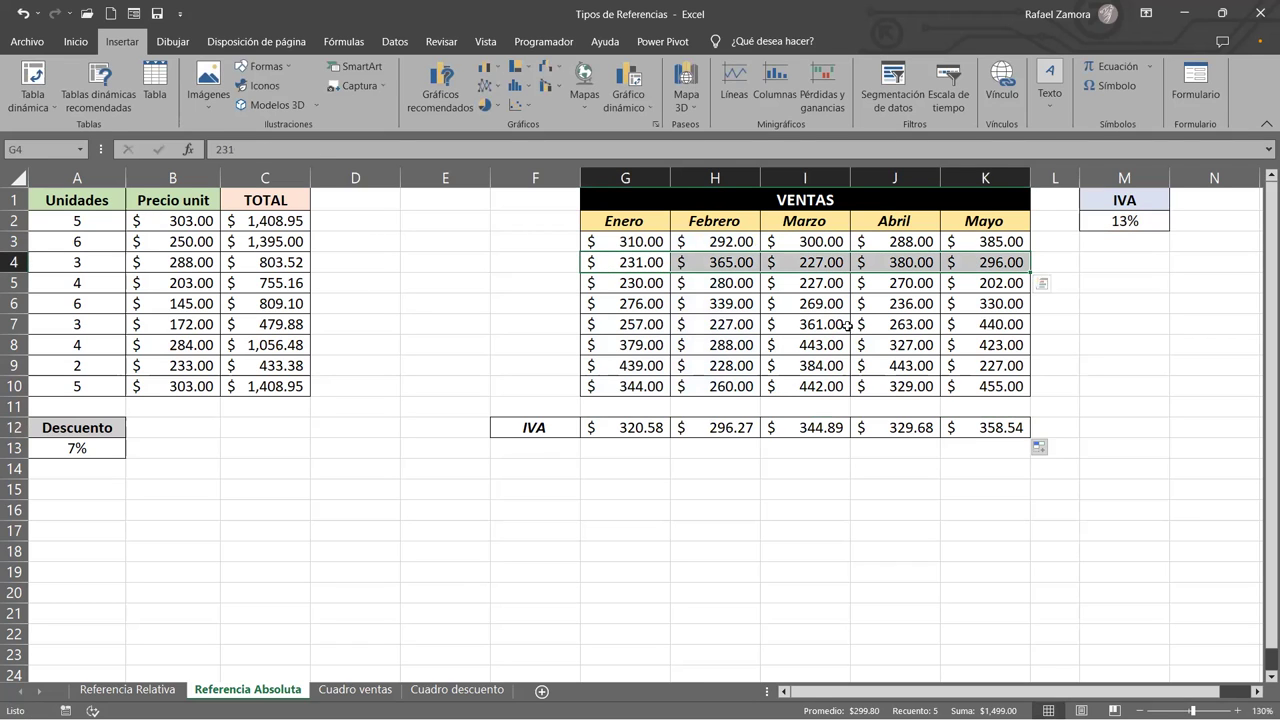
pyautogui.moveTo(645, 243); pyautogui.dragTo(625, 385)
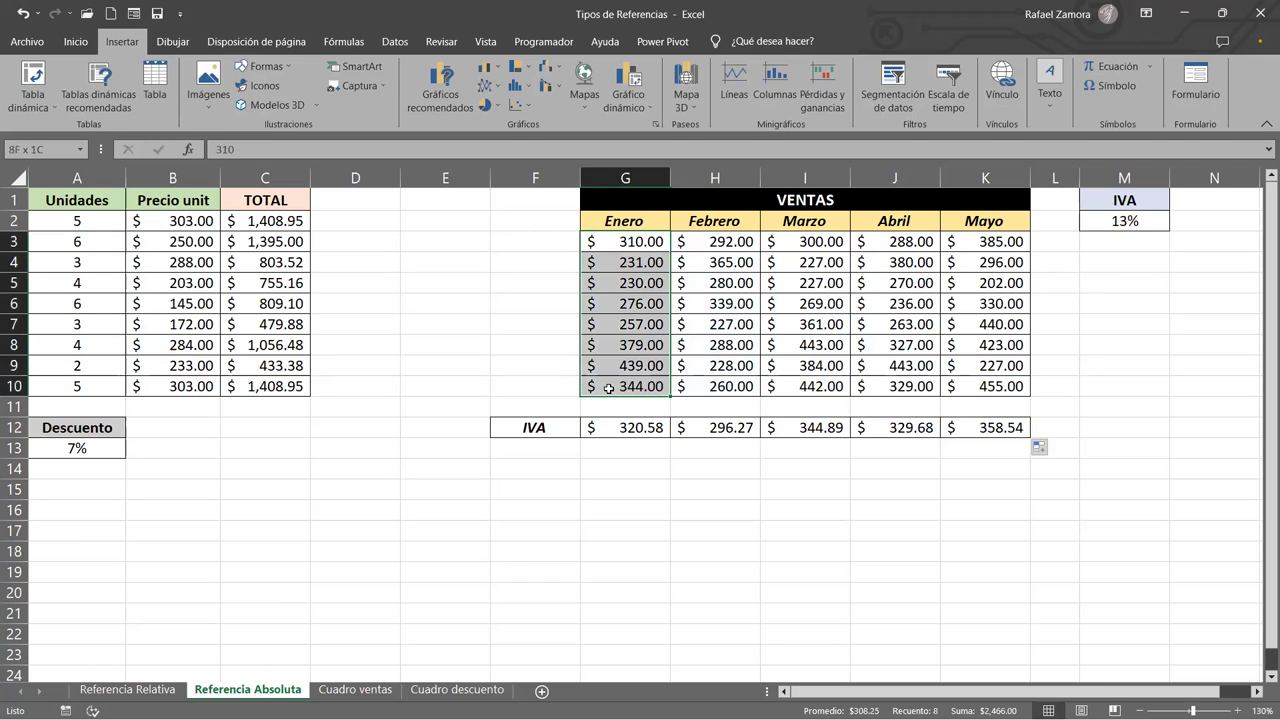
pyautogui.moveTo(714, 243); pyautogui.dragTo(714, 385)
pyautogui.moveTo(895, 243); pyautogui.dragTo(845, 285)
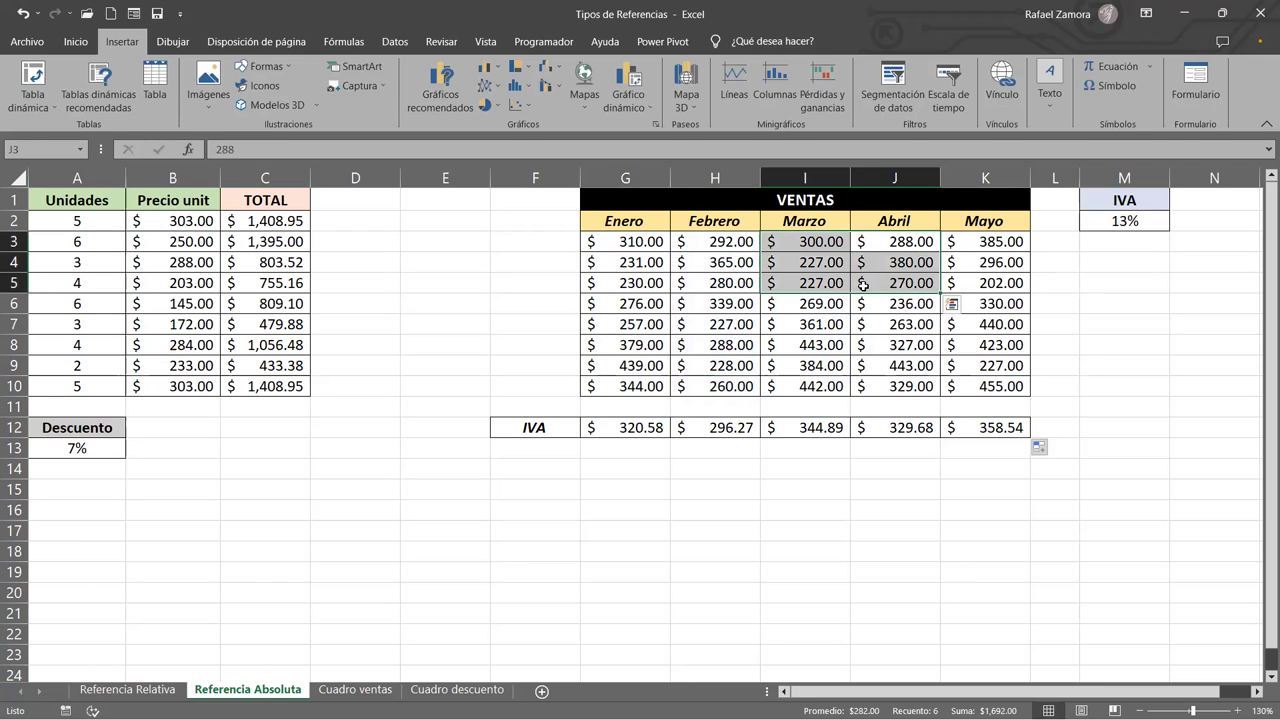
pyautogui.click(1025, 258)
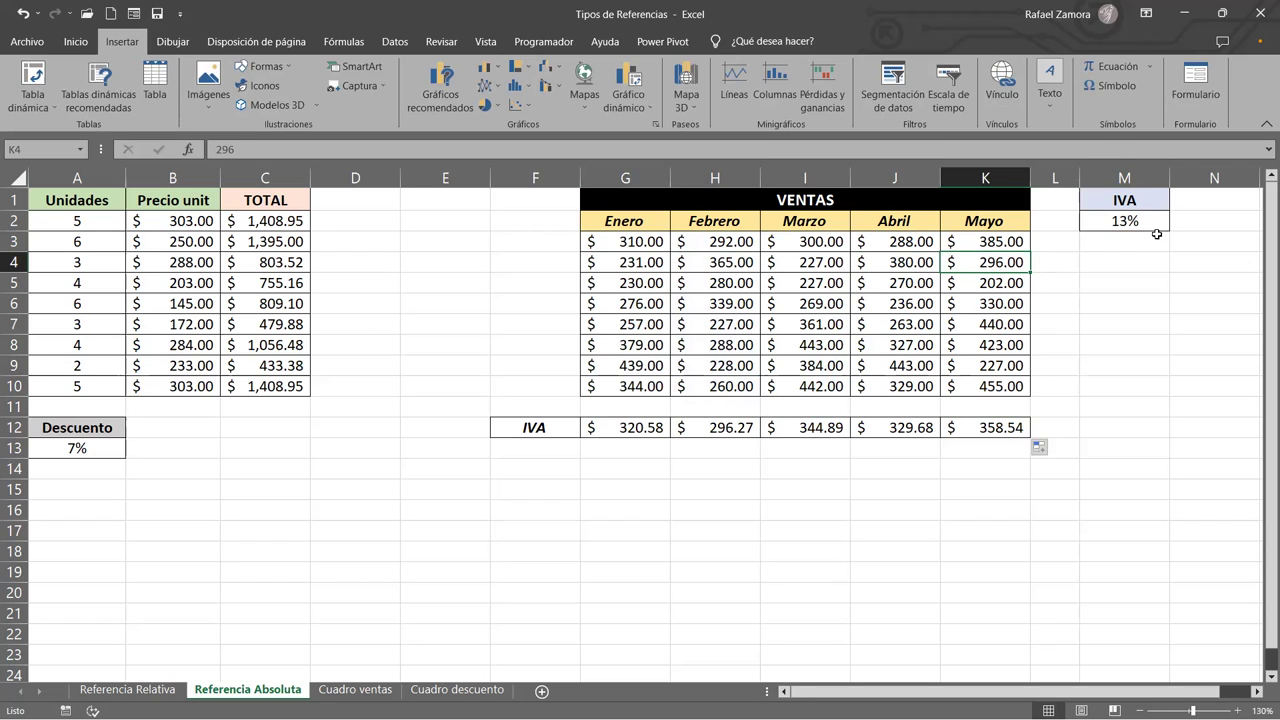
pyautogui.click(1134, 220)
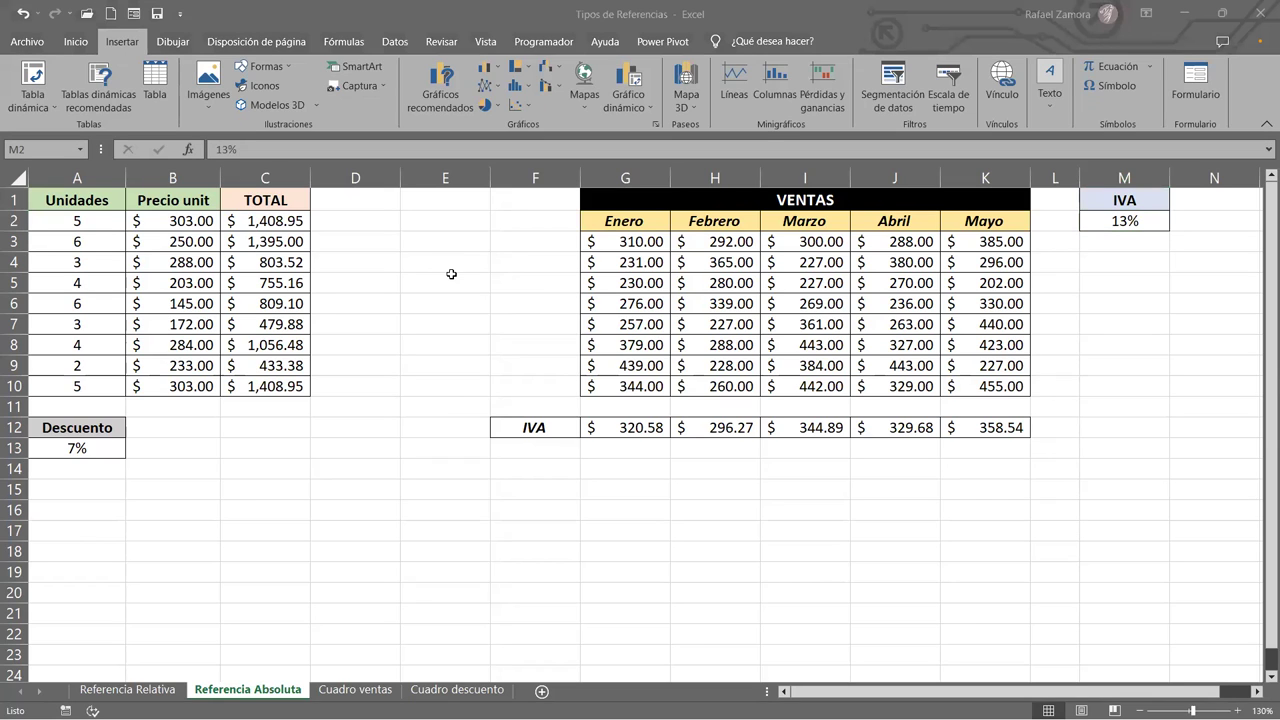
pyautogui.moveTo(540, 303); pyautogui.dragTo(540, 292)
pyautogui.doubleClick(247, 222)
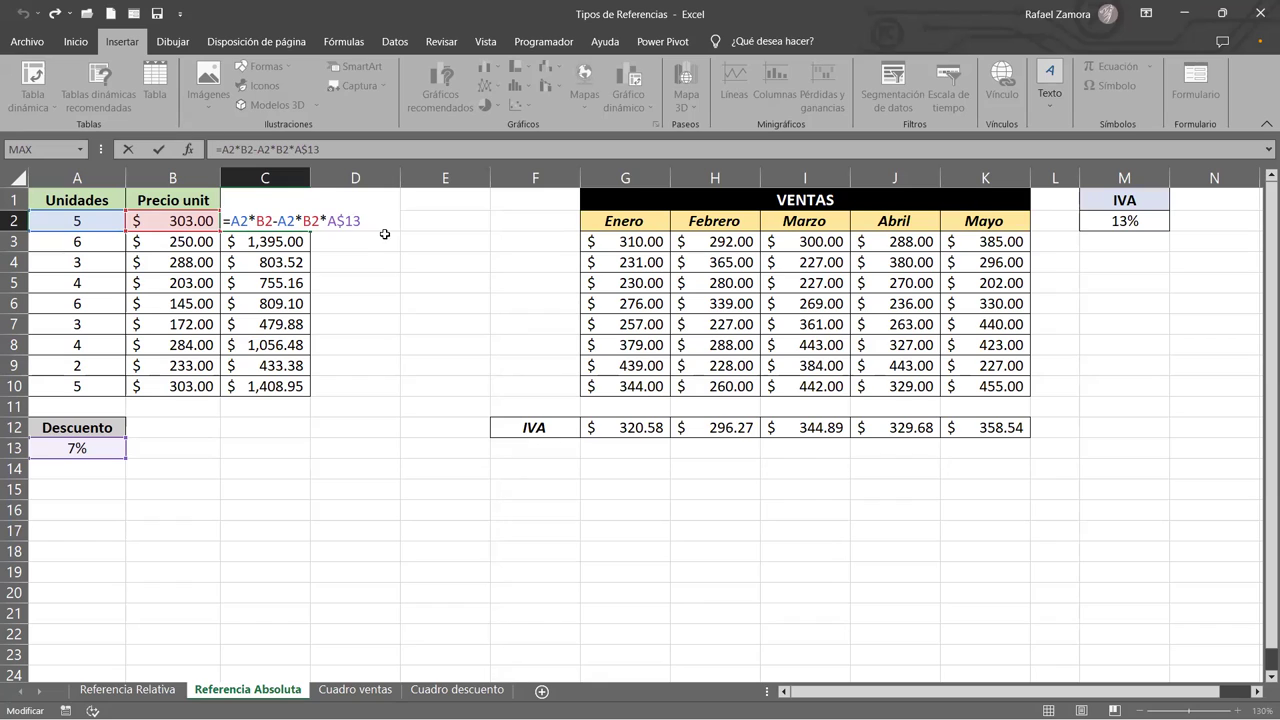
pyautogui.moveTo(336, 220); pyautogui.dragTo(345, 220)
pyautogui.click(373, 214)
pyautogui.doubleClick(332, 220)
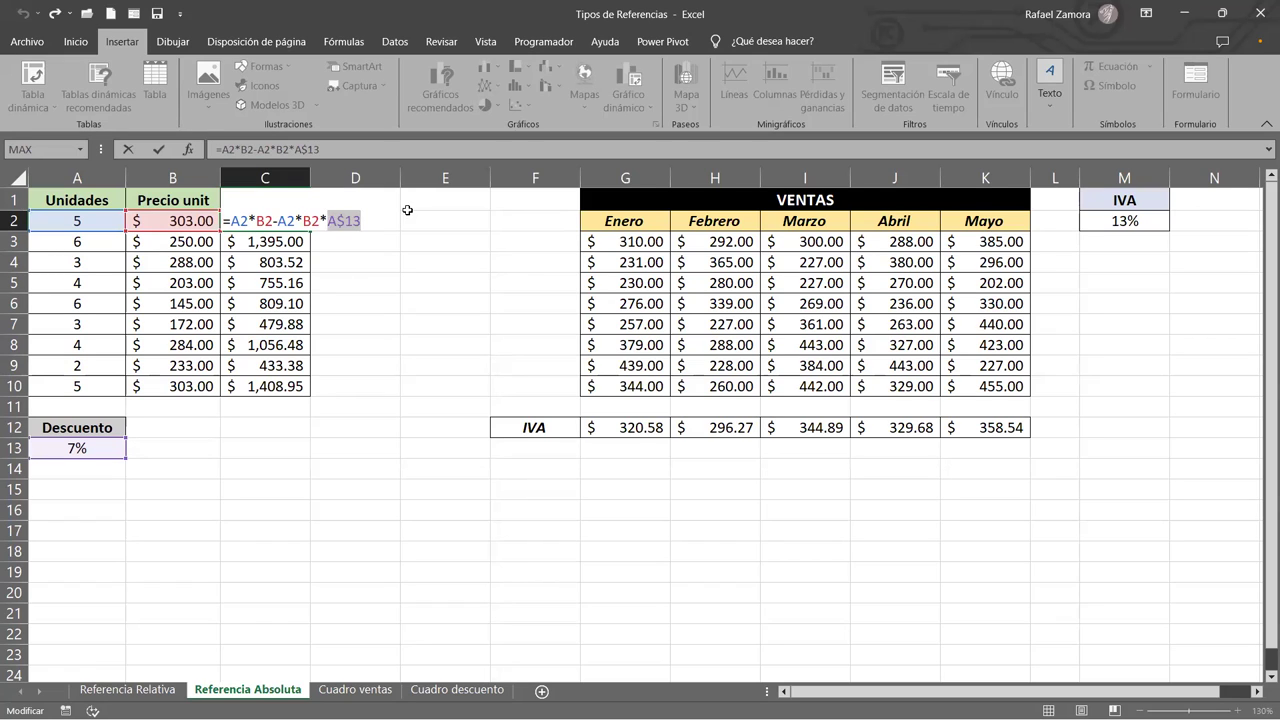
pyautogui.click(366, 220)
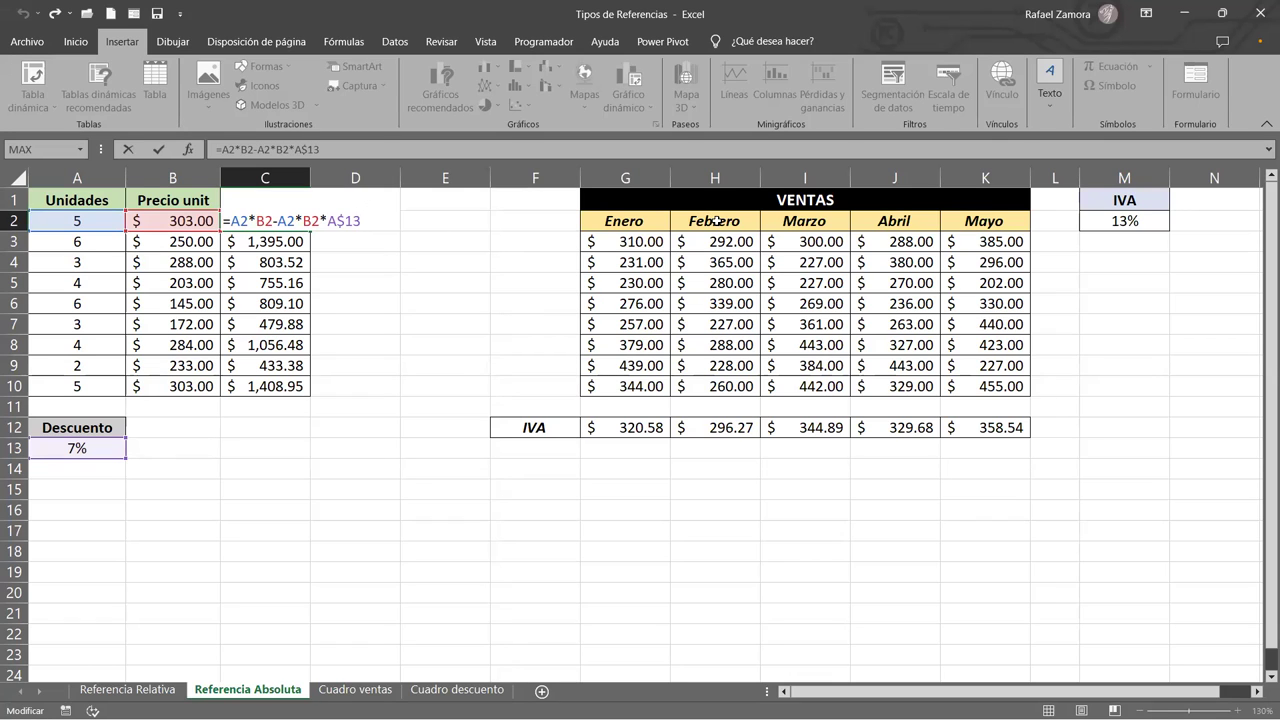
pyautogui.press('Return')
pyautogui.doubleClick(652, 424)
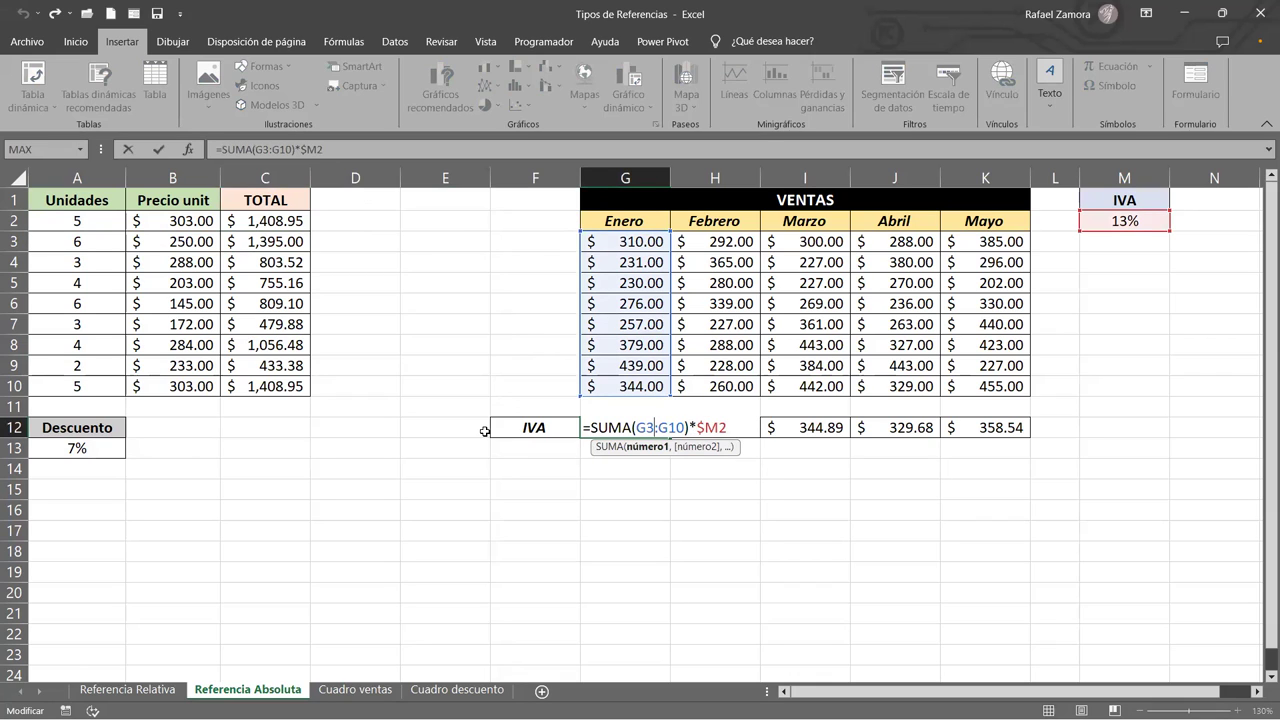
pyautogui.press('Return')
pyautogui.doubleClick(262, 221)
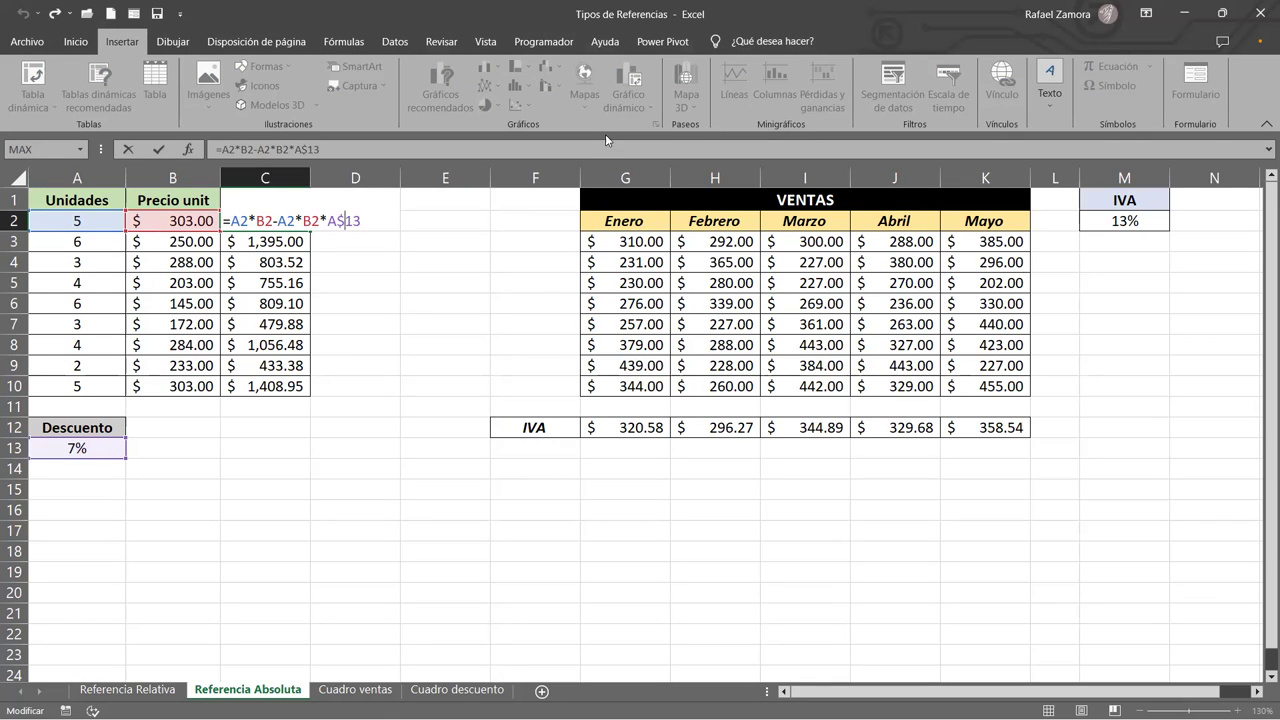
# Cycle the discount reference with F4 back to $A$13 and confirm C2's total formula
pyautogui.press('F4')
pyautogui.press('F4')
pyautogui.press('F4')
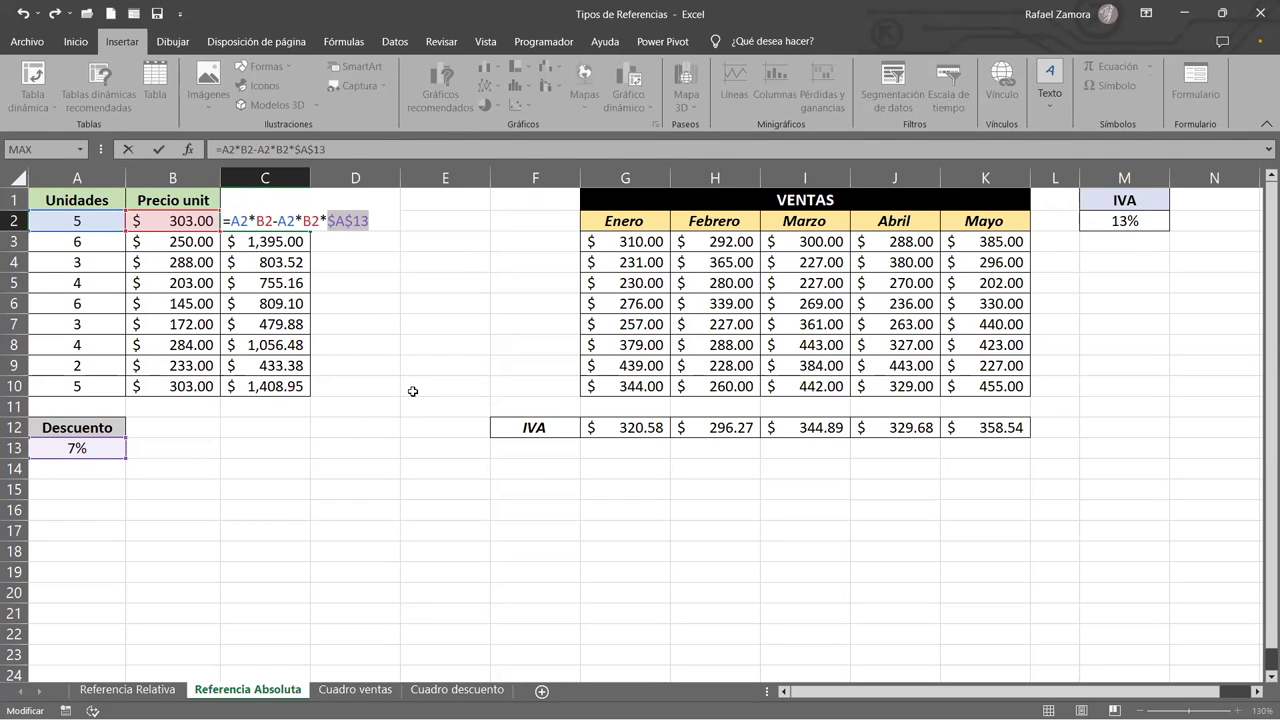
pyautogui.press('F4')
pyautogui.press('F4')
pyautogui.press('F4')
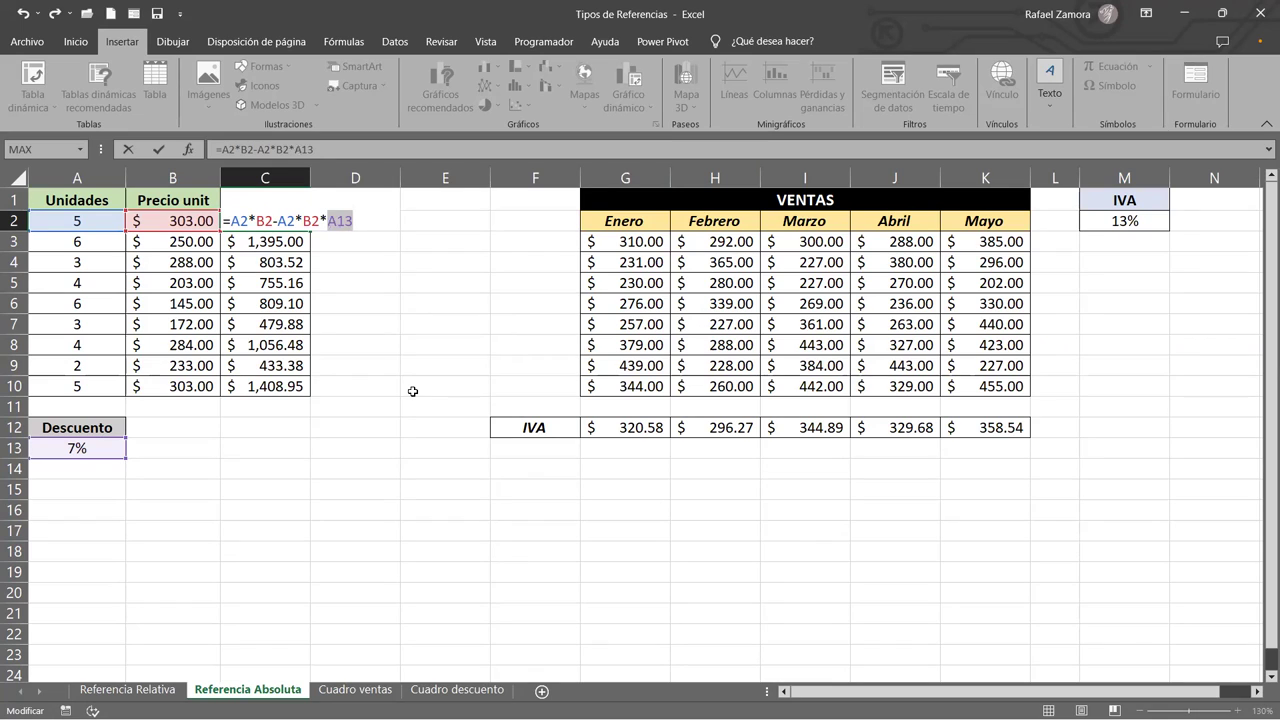
pyautogui.press('Right')
pyautogui.press('Left')
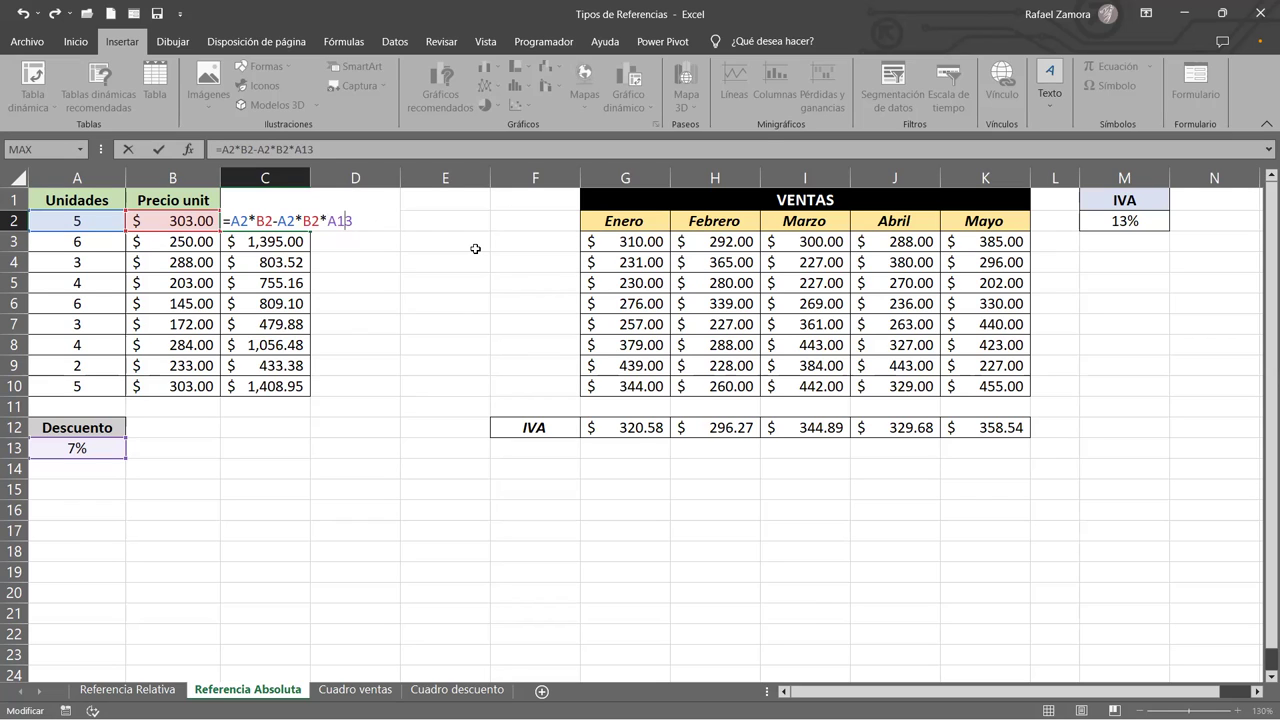
pyautogui.press('F4')
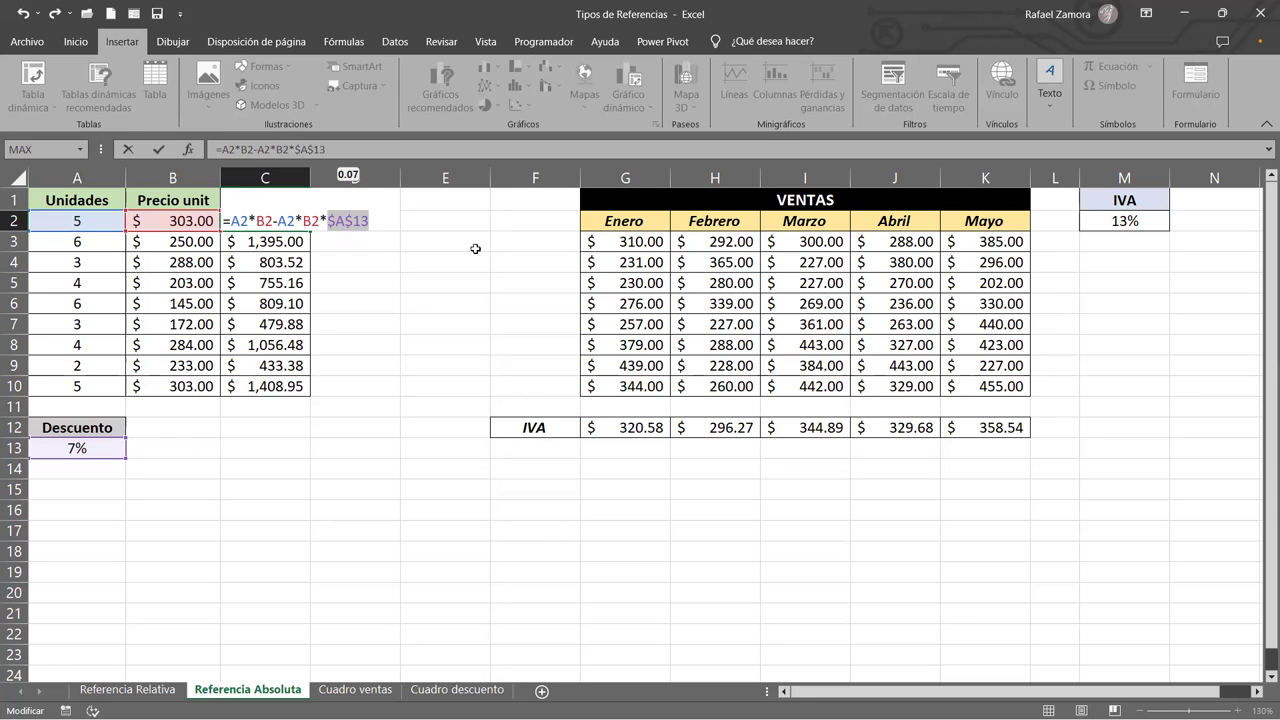
pyautogui.press('Return')
pyautogui.click(306, 228)
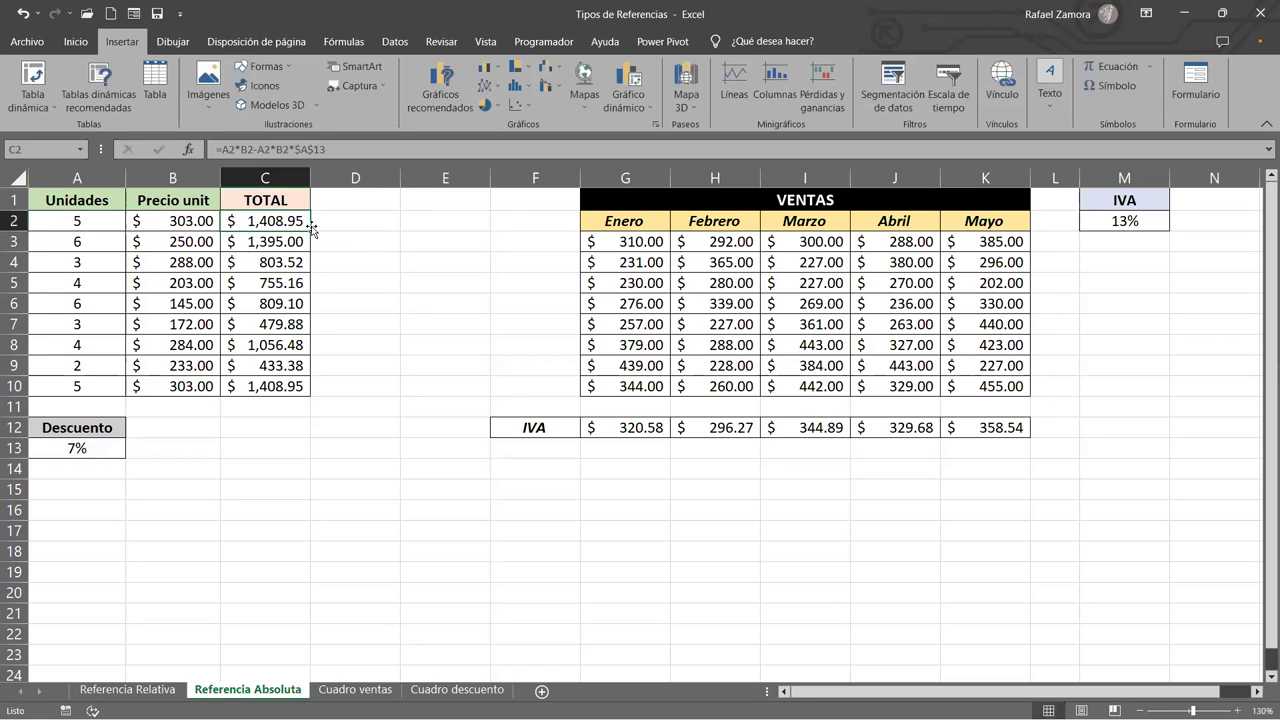
# Fill C2's discounted total formula down to C10 and open C2 to view its references
pyautogui.moveTo(312, 228); pyautogui.dragTo(297, 399)
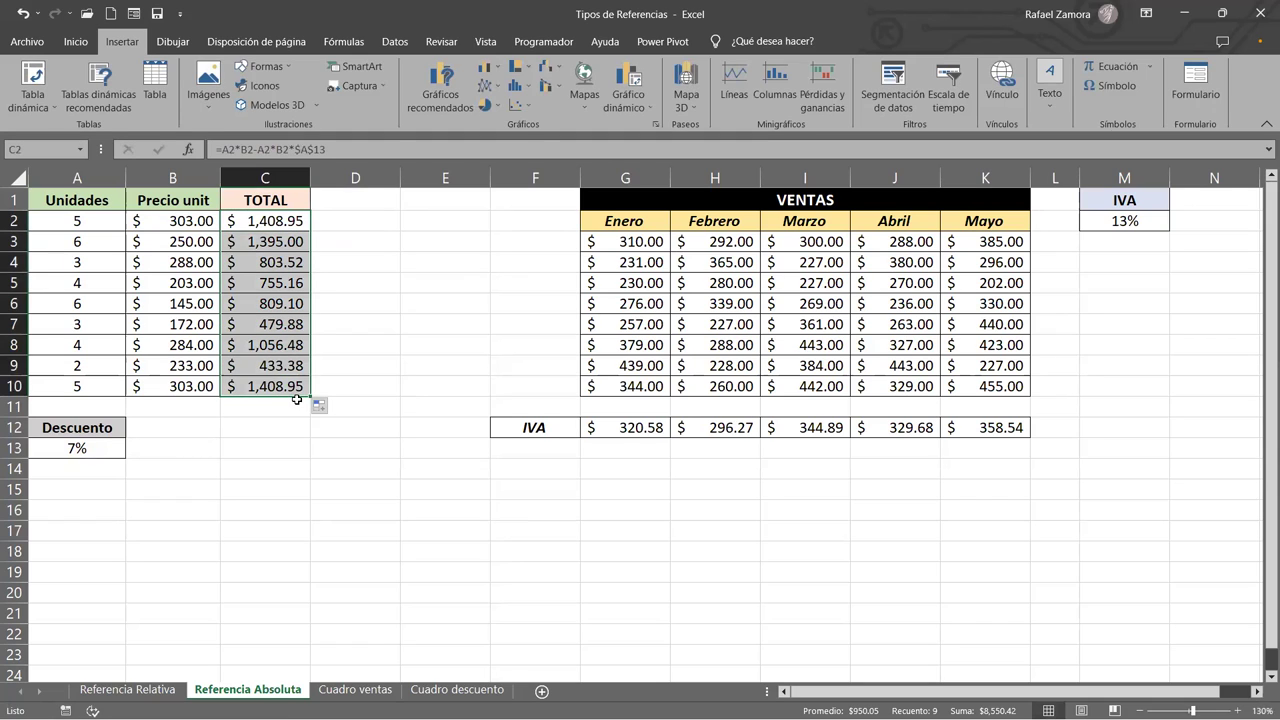
pyautogui.doubleClick(271, 221)
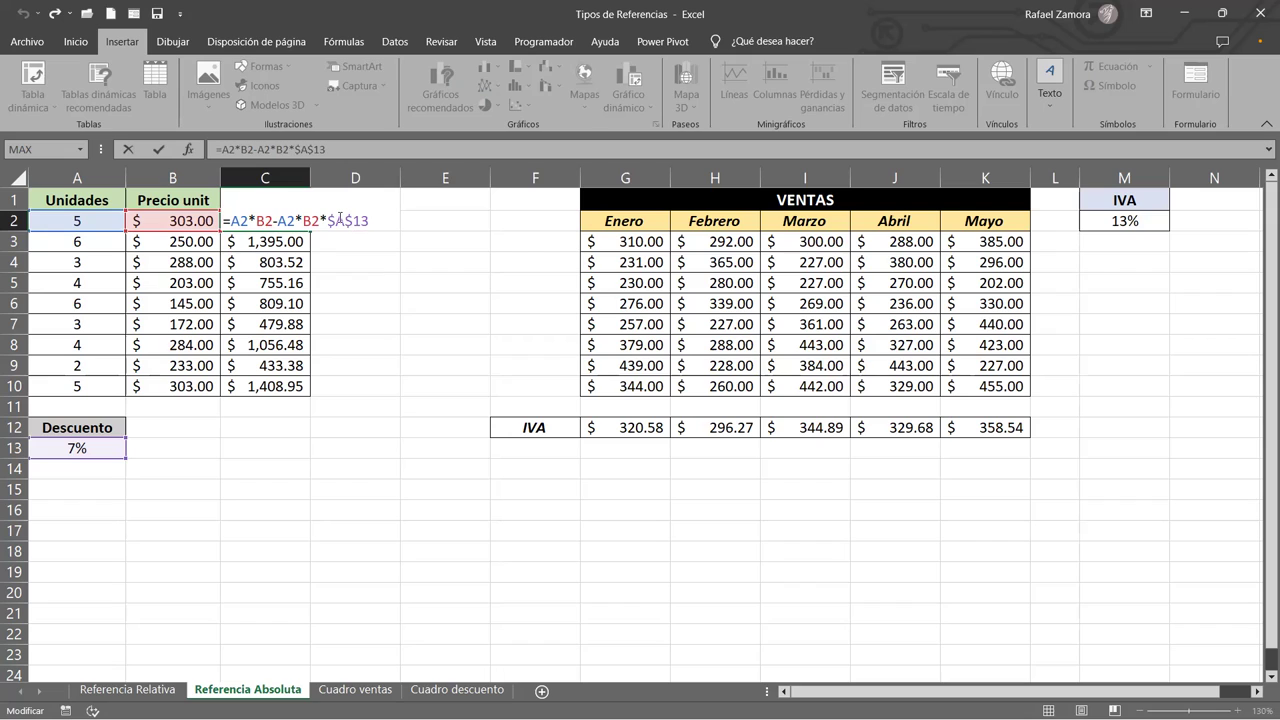
pyautogui.click(352, 220)
pyautogui.moveTo(329, 220); pyautogui.dragTo(370, 222)
pyautogui.click(370, 222)
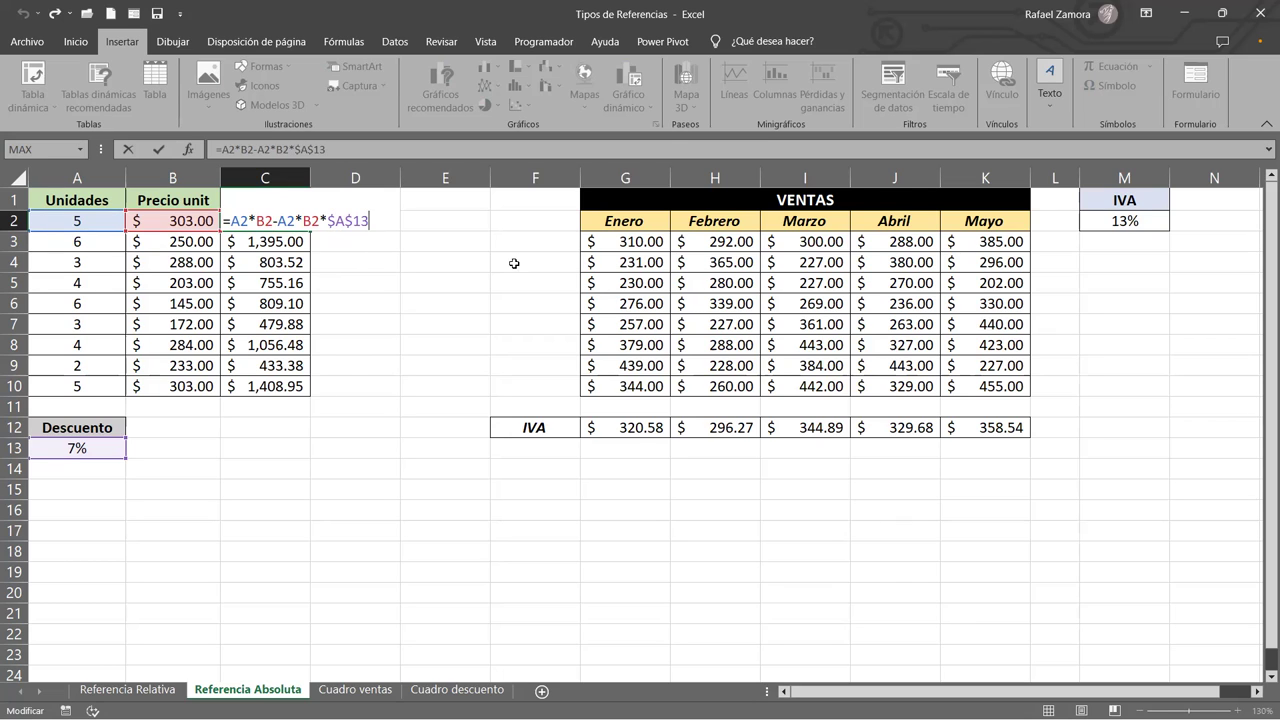
pyautogui.click(643, 432)
pyautogui.doubleClick(643, 430)
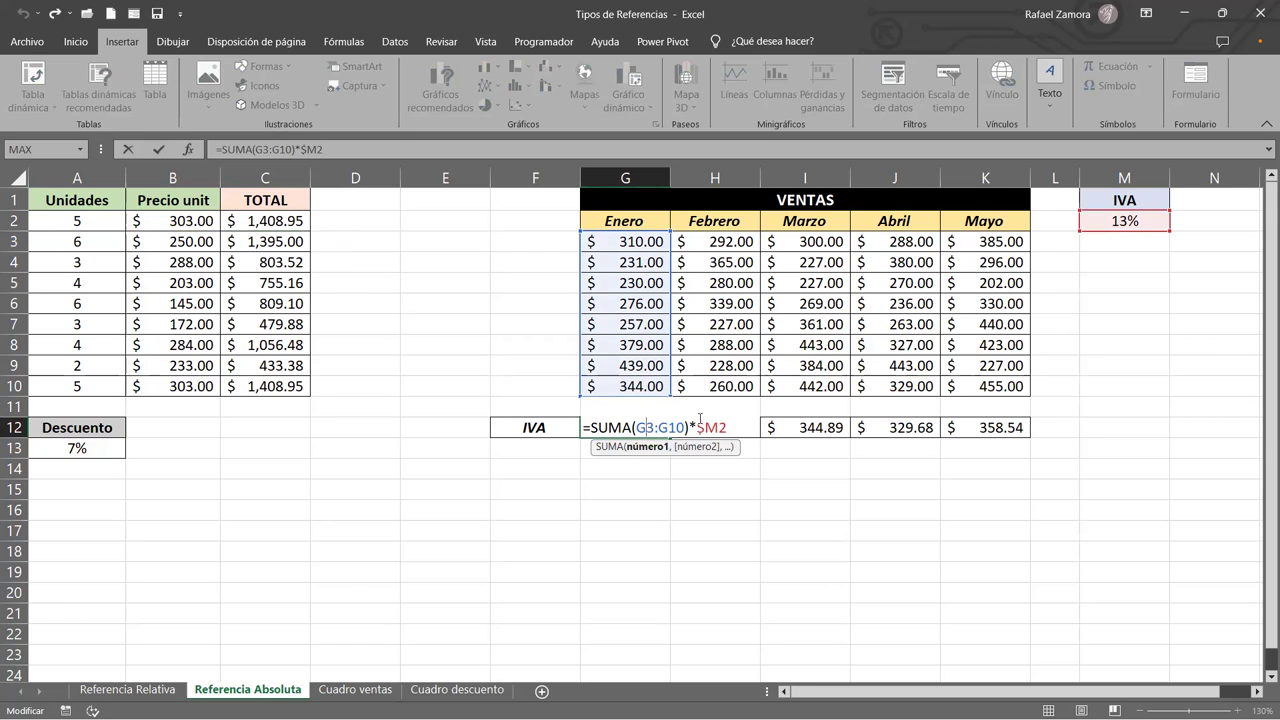
pyautogui.moveTo(704, 428); pyautogui.dragTo(729, 429)
pyautogui.press('Return')
pyautogui.doubleClick(279, 219)
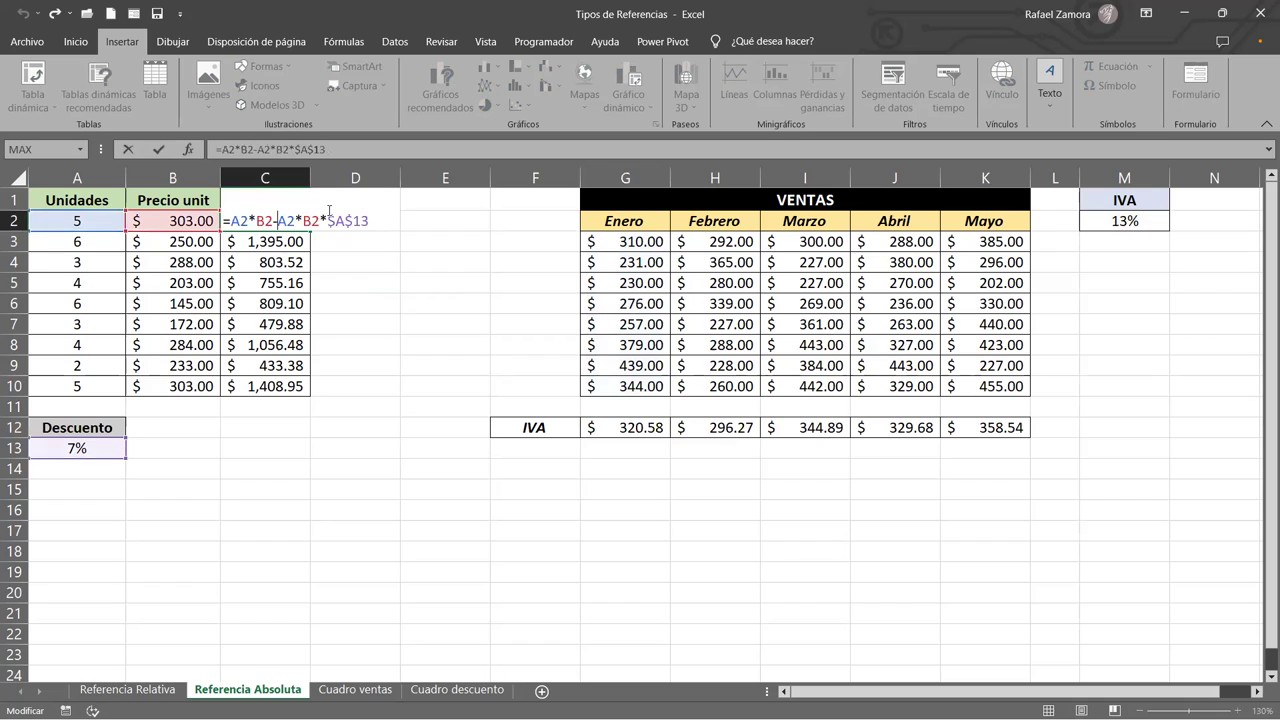
# Cycle the $A$13 discount reference in C2 with F4 and confirm the formula
pyautogui.moveTo(327, 220); pyautogui.dragTo(390, 216)
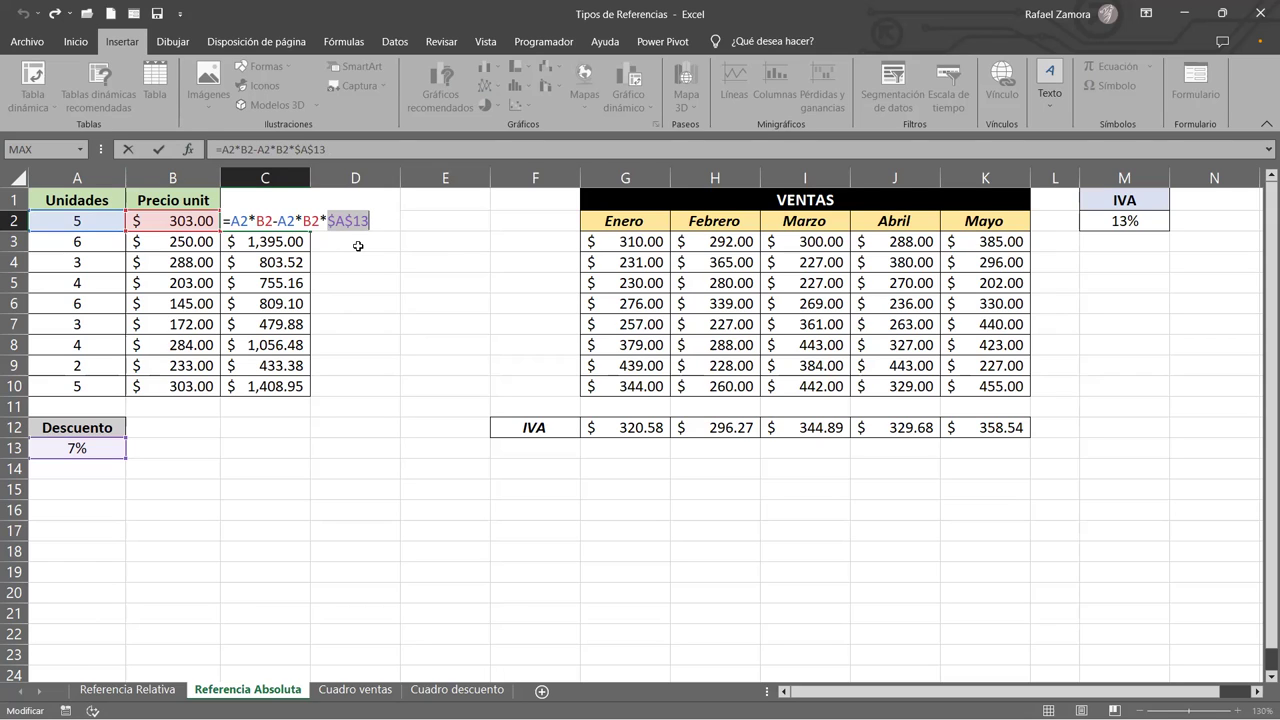
pyautogui.press('F4')
pyautogui.press('F4')
pyautogui.press('F4')
pyautogui.press('F4')
pyautogui.press('F4')
pyautogui.press('F4')
pyautogui.press('F4')
pyautogui.press('F4')
pyautogui.press('F4')
pyautogui.press('F4')
pyautogui.press('F4')
pyautogui.press('F4')
pyautogui.press('F4')
pyautogui.press('F4')
pyautogui.press('F4')
pyautogui.press('F4')
pyautogui.press('F4')
pyautogui.press('F4')
pyautogui.press('F4')
pyautogui.press('F4')
pyautogui.press('Return')
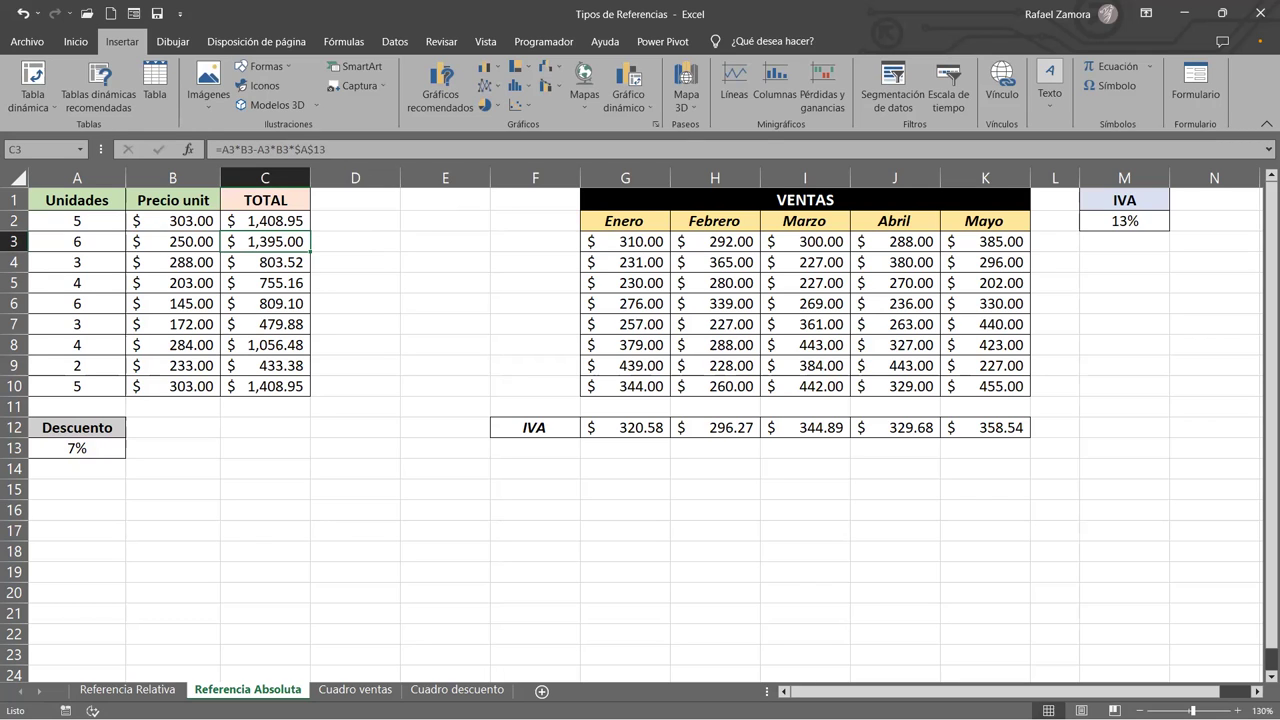
pyautogui.press('Up')
pyautogui.press('F2')
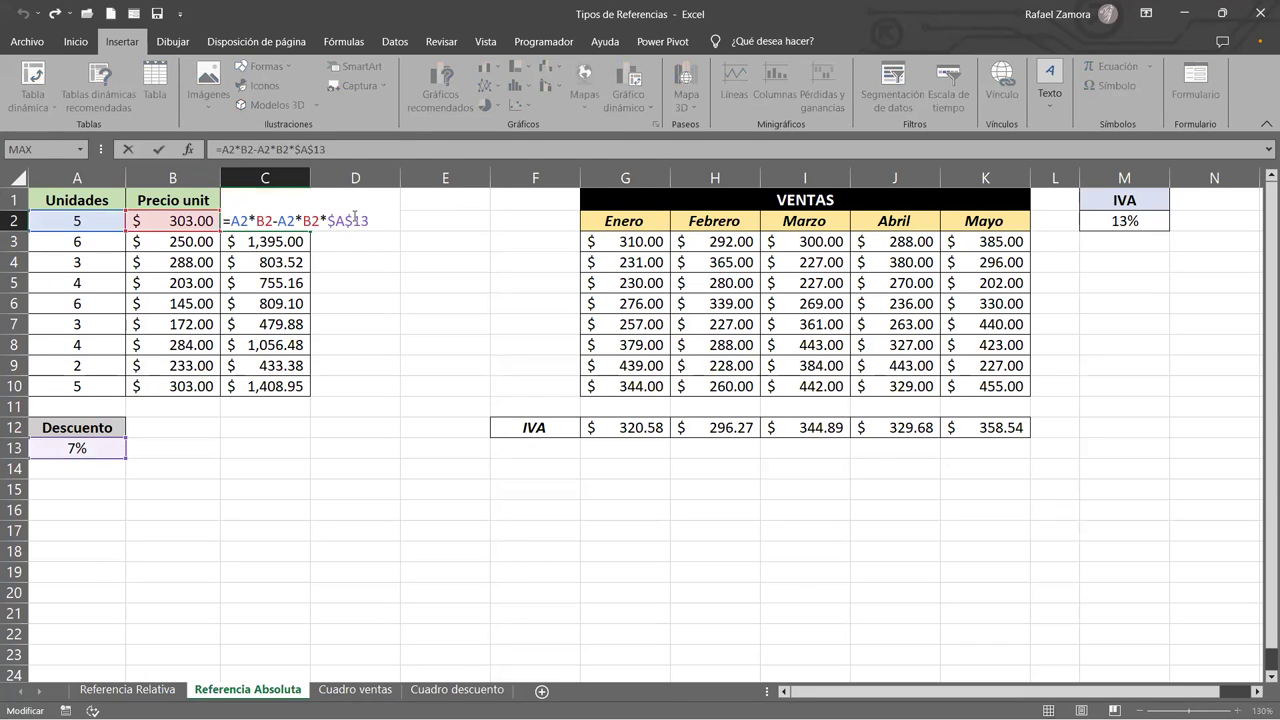
pyautogui.press('F4')
pyautogui.press('F4')
pyautogui.press('F4')
pyautogui.click(358, 221)
pyautogui.press('F4')
pyautogui.press('F4')
pyautogui.press('F4')
pyautogui.press('F4')
pyautogui.press('F4')
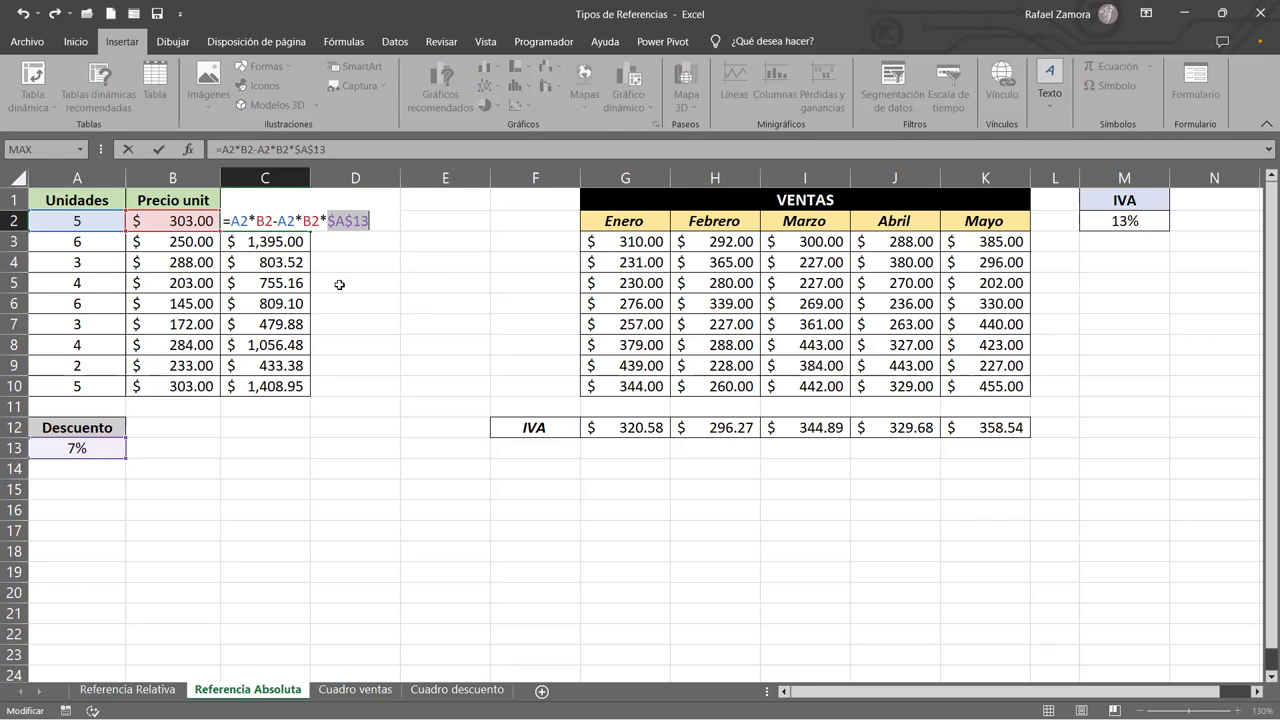
pyautogui.press('F4')
pyautogui.press('F4')
pyautogui.press('F4')
pyautogui.press('F4')
pyautogui.press('F4')
pyautogui.press('F4')
pyautogui.press('F4')
pyautogui.press('F4')
pyautogui.press('Right')
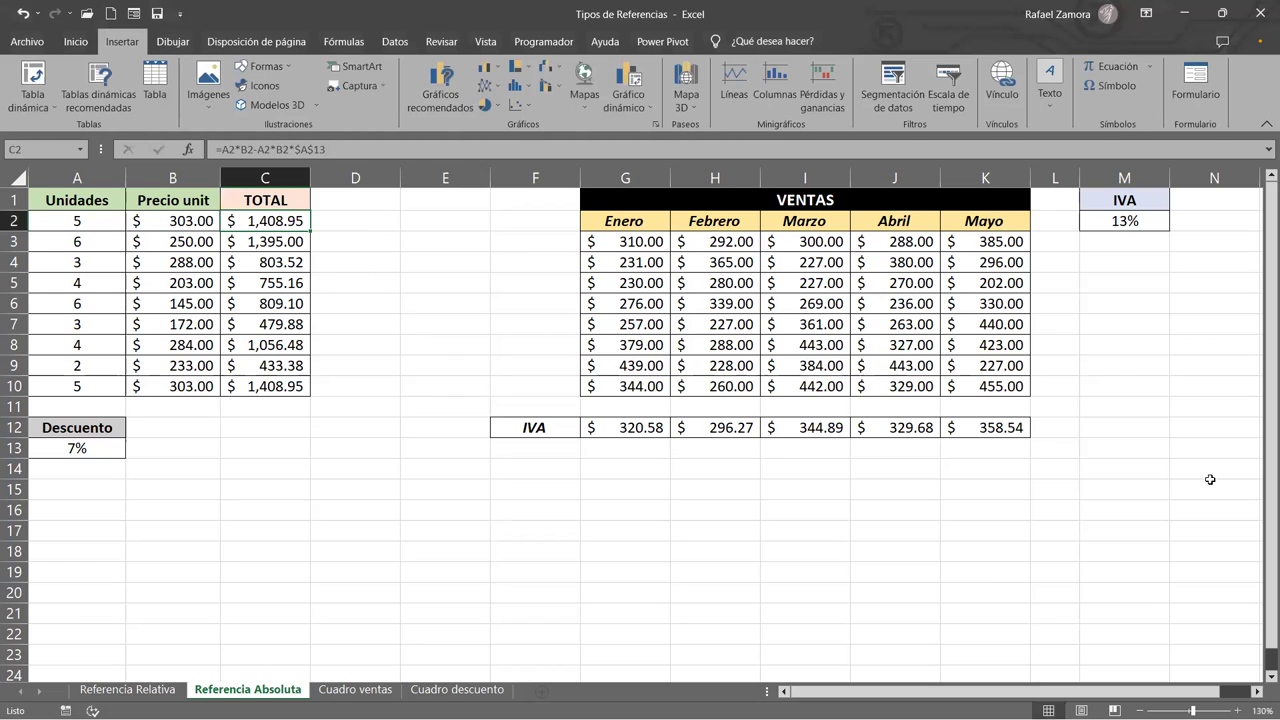
# Select D13:K21 and then D9, and move to the Cuadro ventas sheet
pyautogui.moveTo(352, 455)
pyautogui.mouseDown()
pyautogui.moveTo(350, 599)
pyautogui.moveTo(1095, 627)
pyautogui.moveTo(987, 612)
pyautogui.mouseUp()
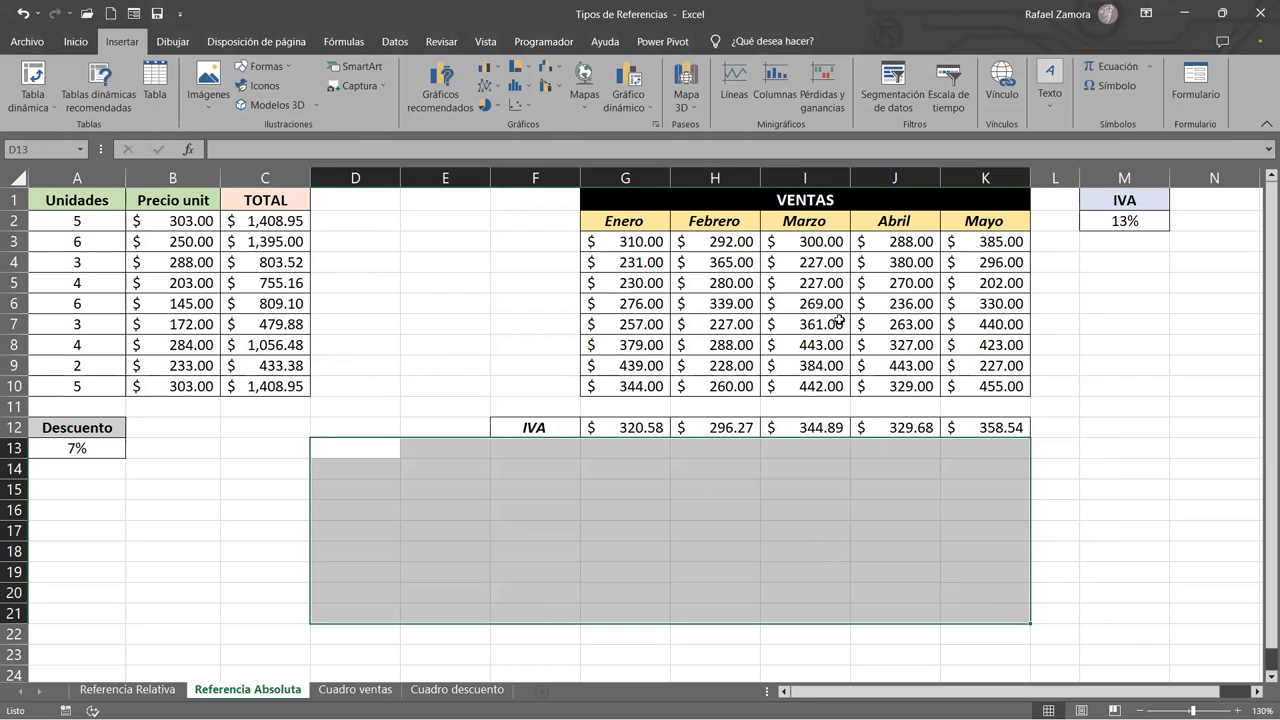
pyautogui.click(399, 366)
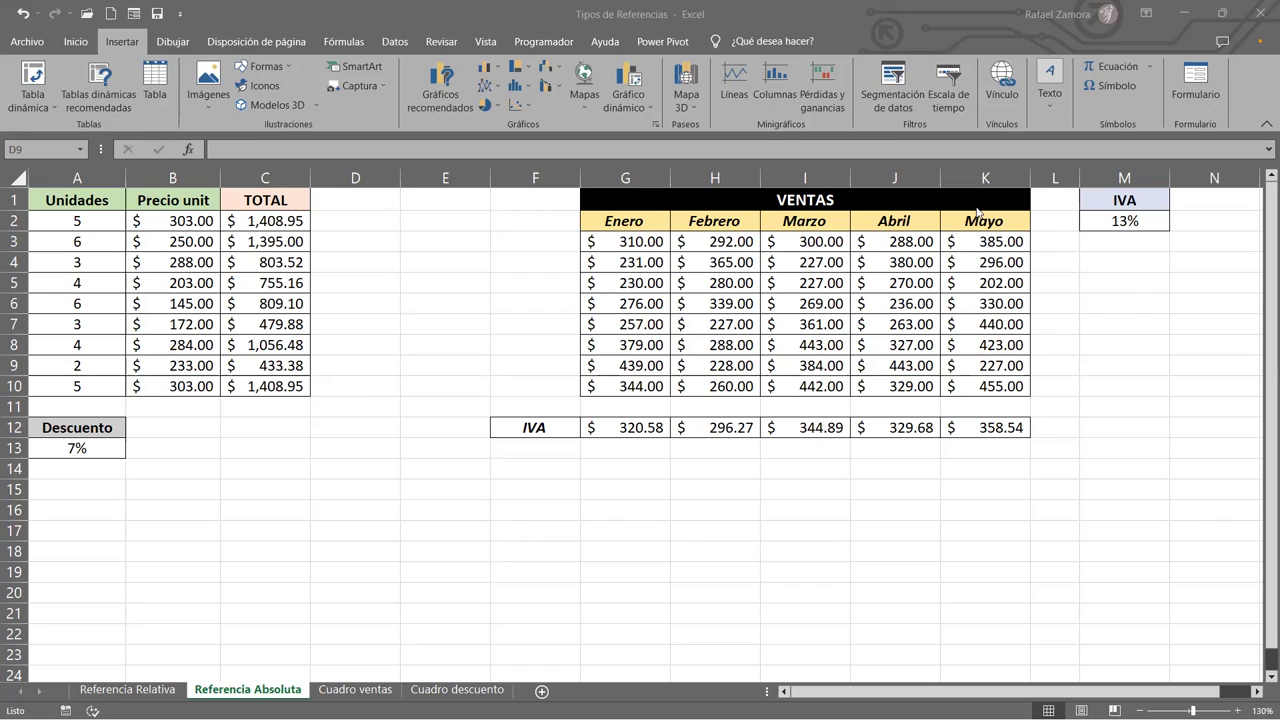
pyautogui.click(355, 678)
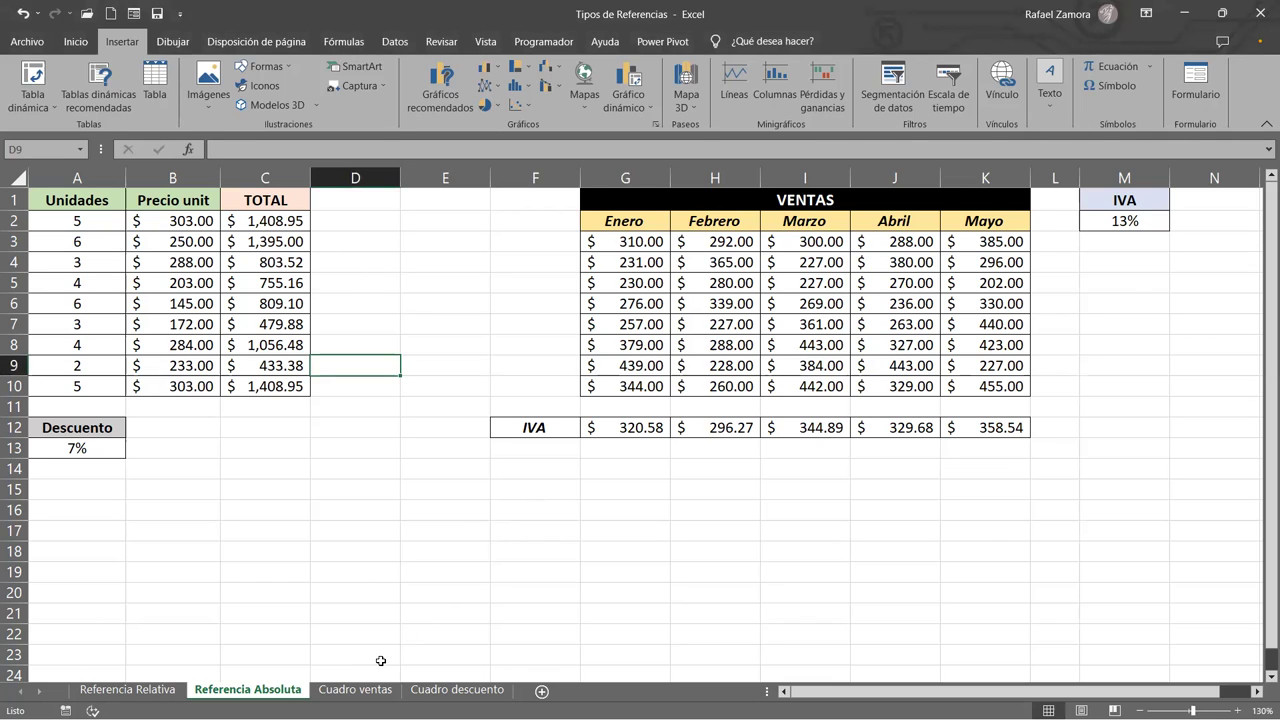
pyautogui.click(374, 692)
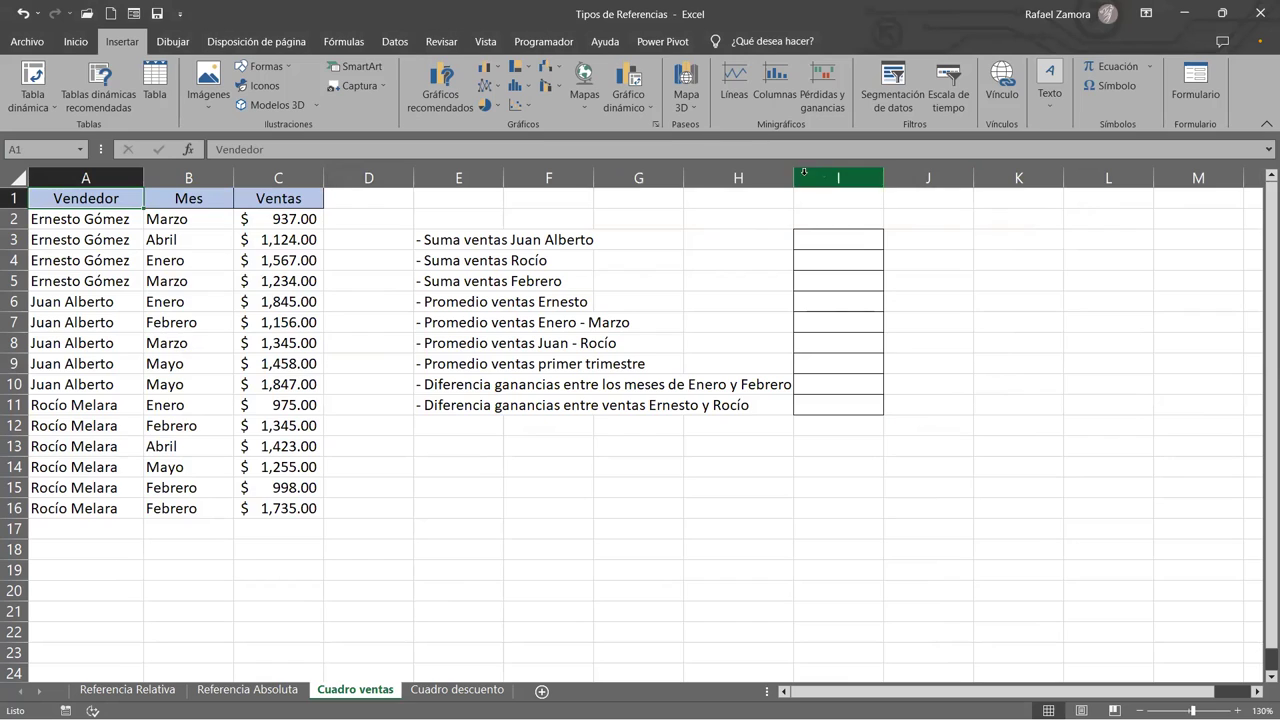
# Widen column H and enter the sample numbers 12, 35, 65 and 25 in F17:F20
pyautogui.moveTo(795, 180); pyautogui.dragTo(802, 187)
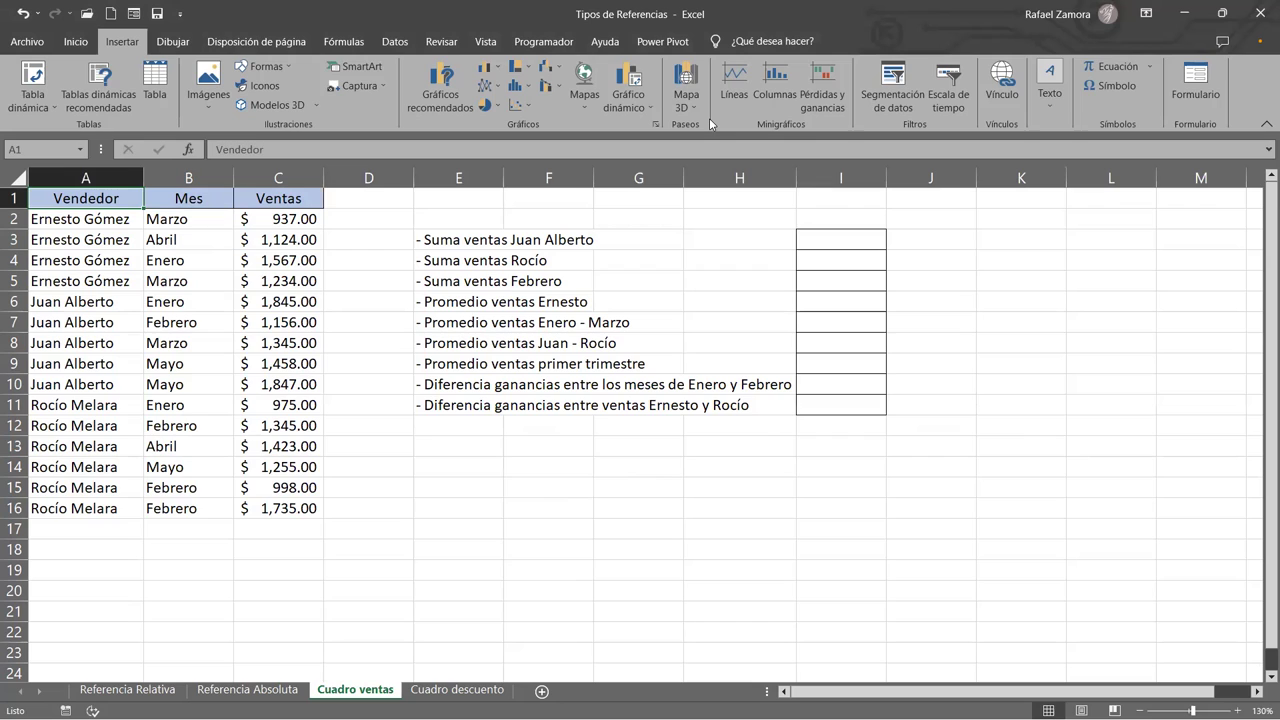
pyautogui.click(543, 518)
pyautogui.write('12 35 65 25')
pyautogui.press('Return')
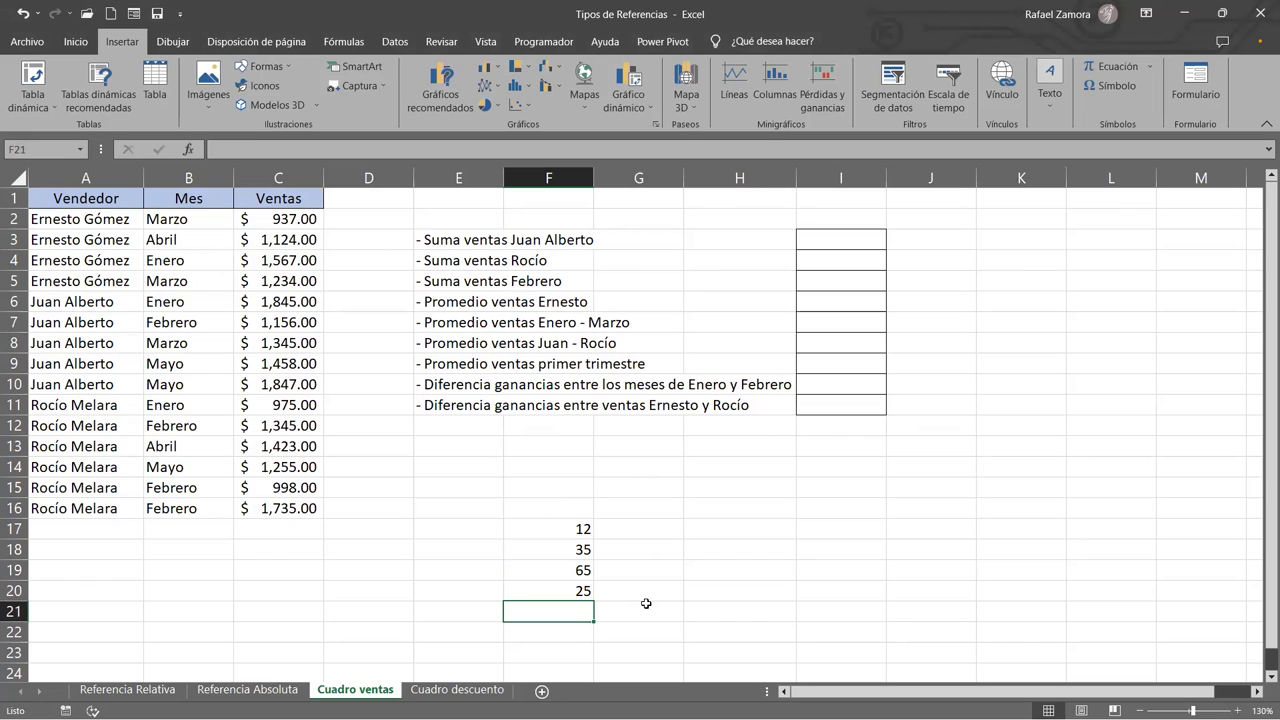
# Start the average formula in F21 by adding references to the four sample cells F17:F20
pyautogui.write('=')
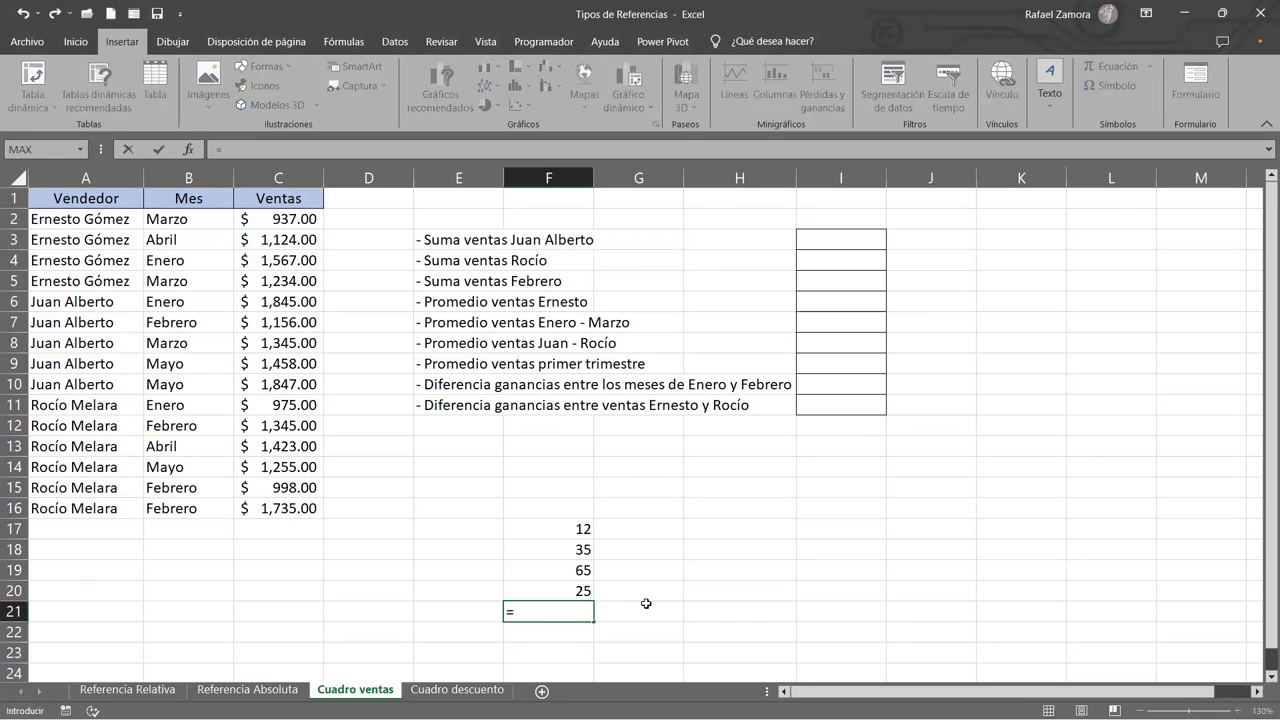
pyautogui.click(583, 529)
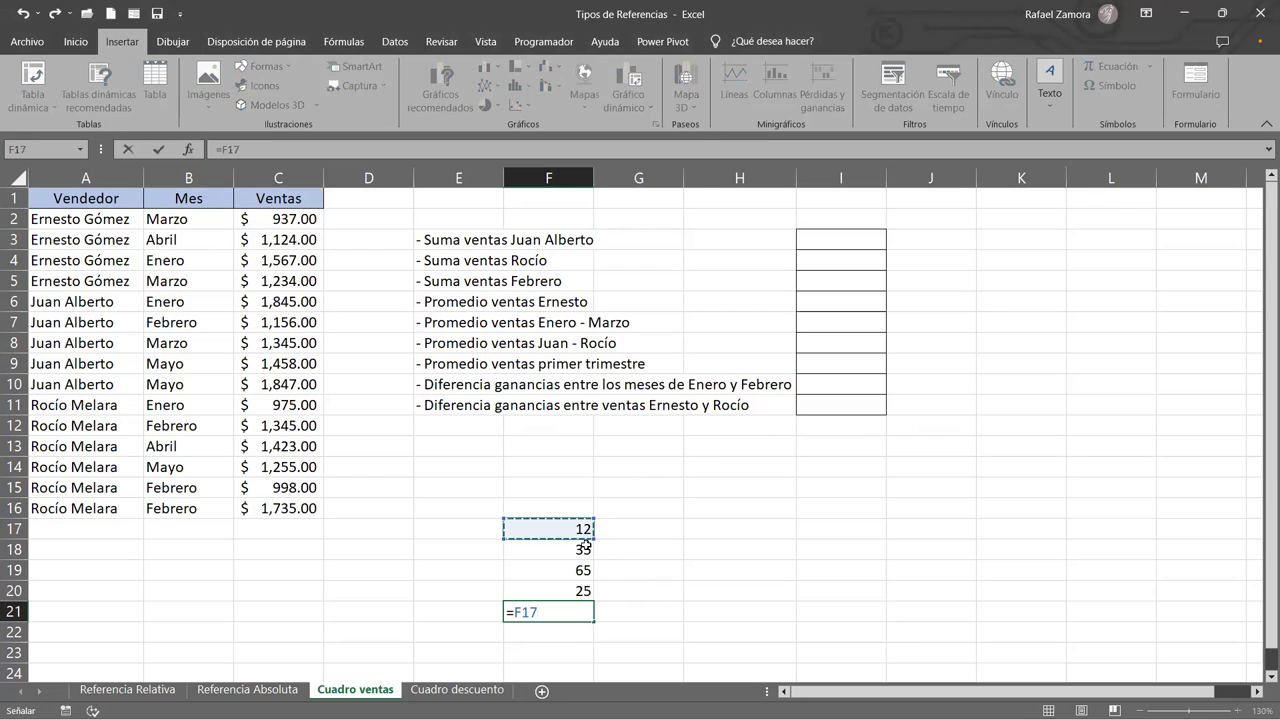
pyautogui.write('+')
pyautogui.click(583, 570)
pyautogui.click(582, 550)
pyautogui.write('+')
pyautogui.click(583, 570)
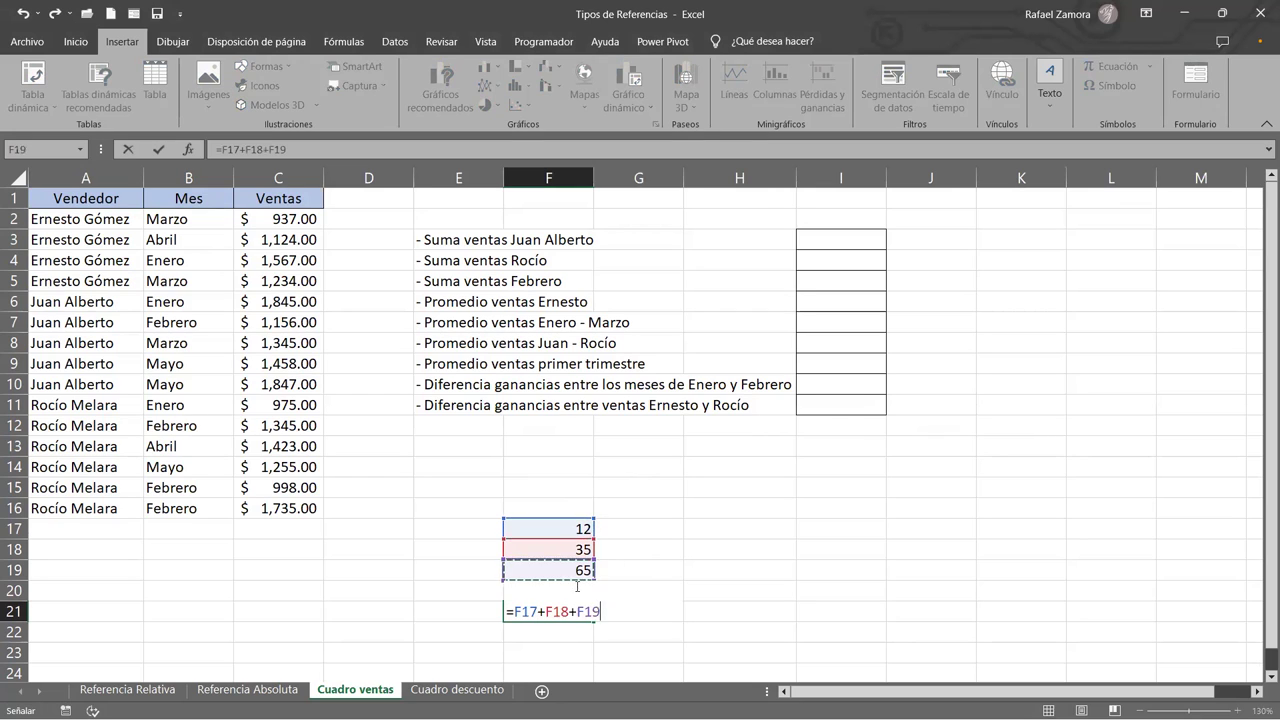
pyautogui.write('+')
pyautogui.click(485, 593)
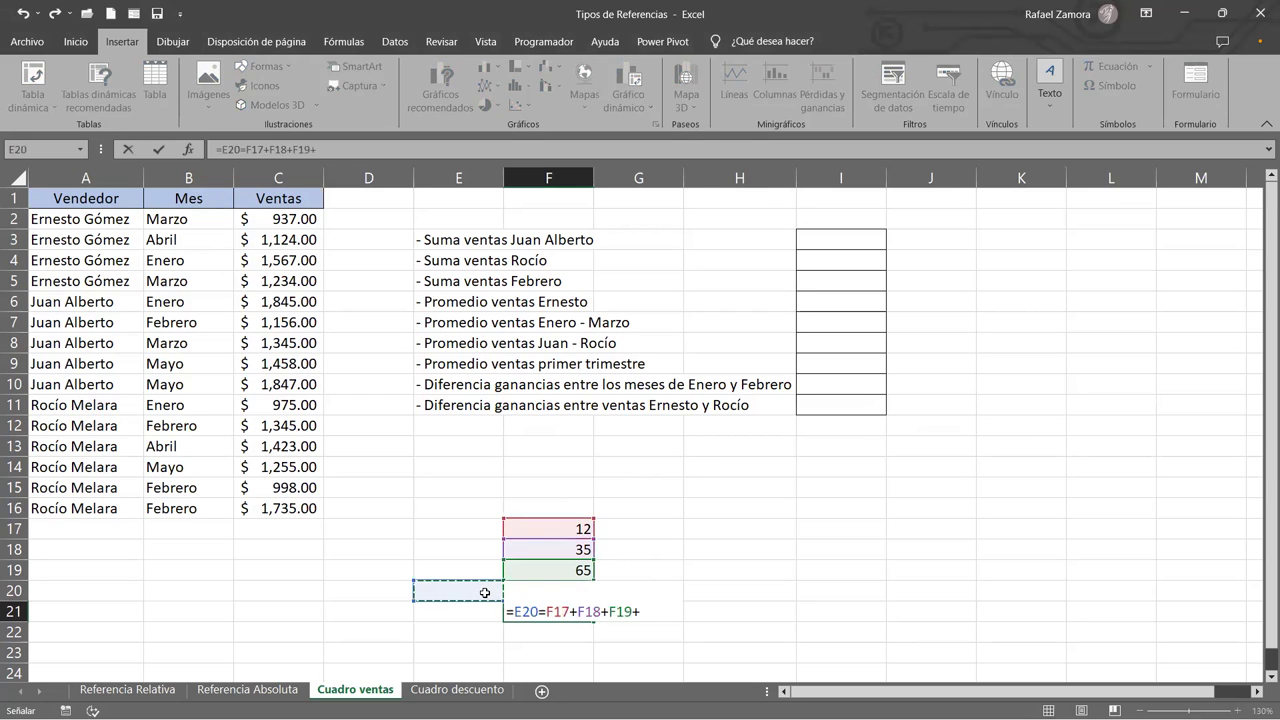
pyautogui.press('Right')
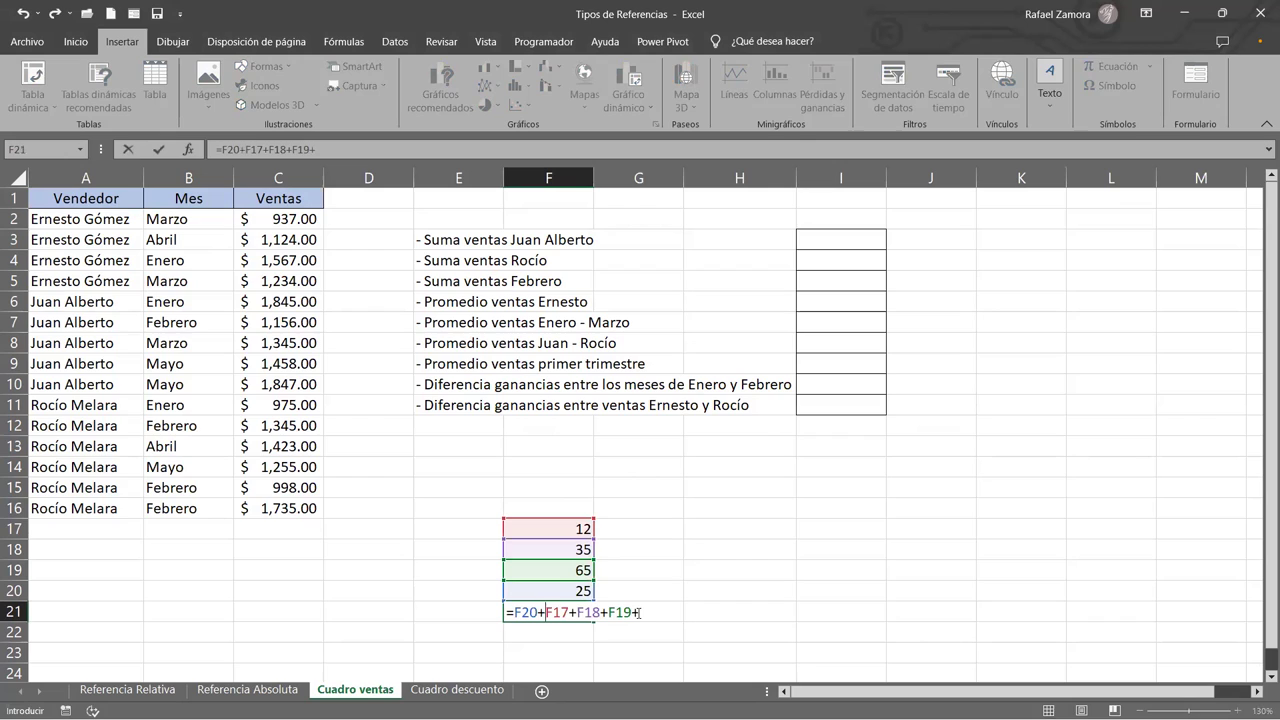
# Replace the trailing plus with /4, giving =F20+F17+F18+F19/4 (88.25), then reopen the formula for editing
pyautogui.click(640, 612)
pyautogui.press('BackSpace')
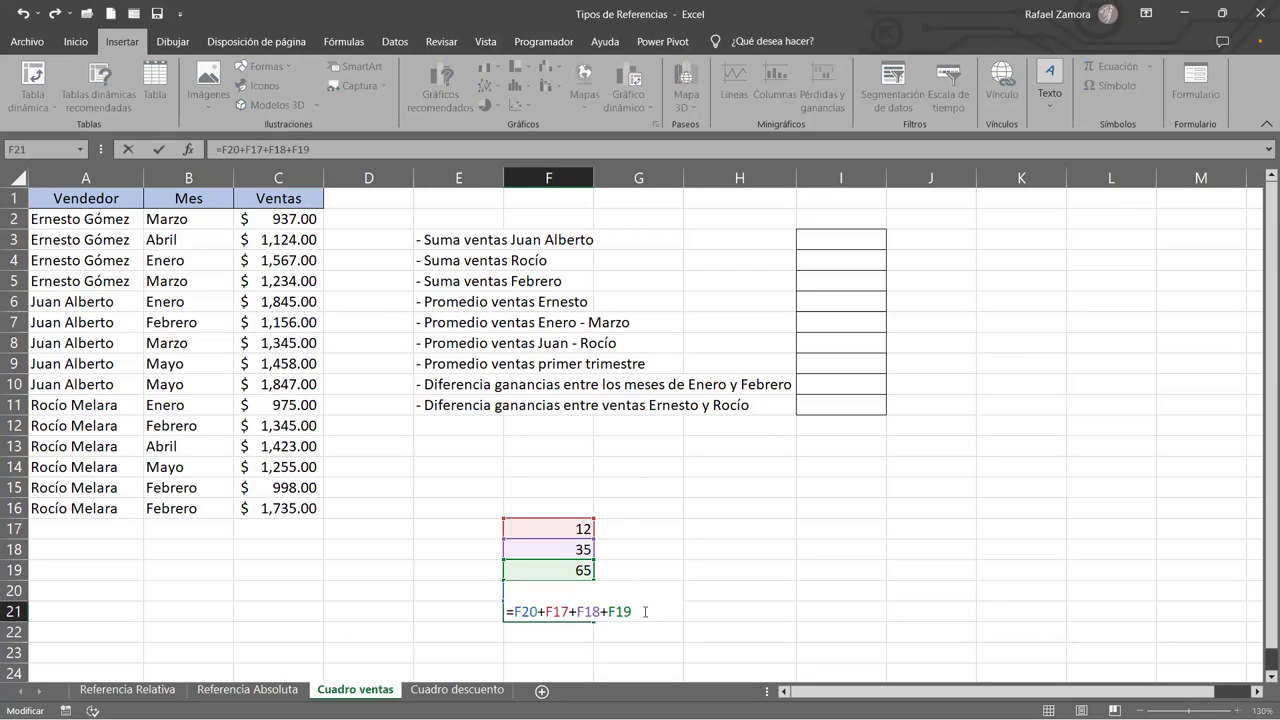
pyautogui.write('/')
pyautogui.write('4')
pyautogui.press('Return')
pyautogui.doubleClick(576, 613)
pyautogui.click(724, 562)
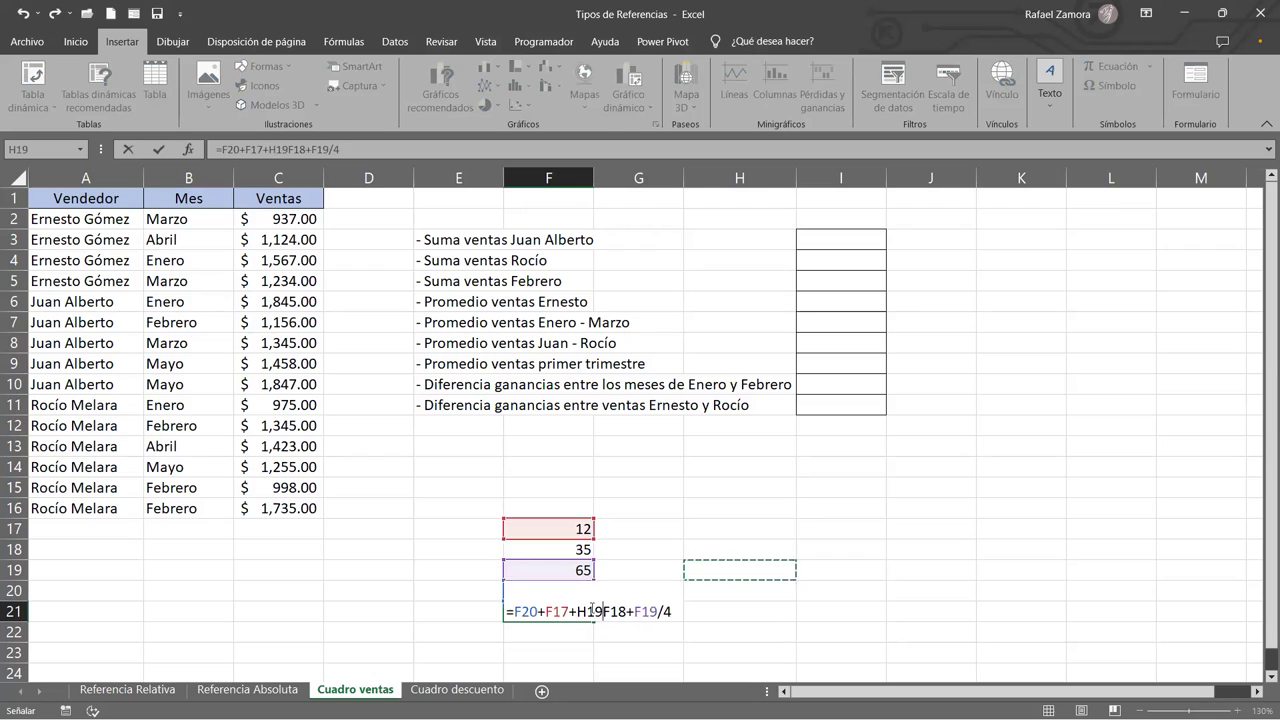
pyautogui.press('Escape')
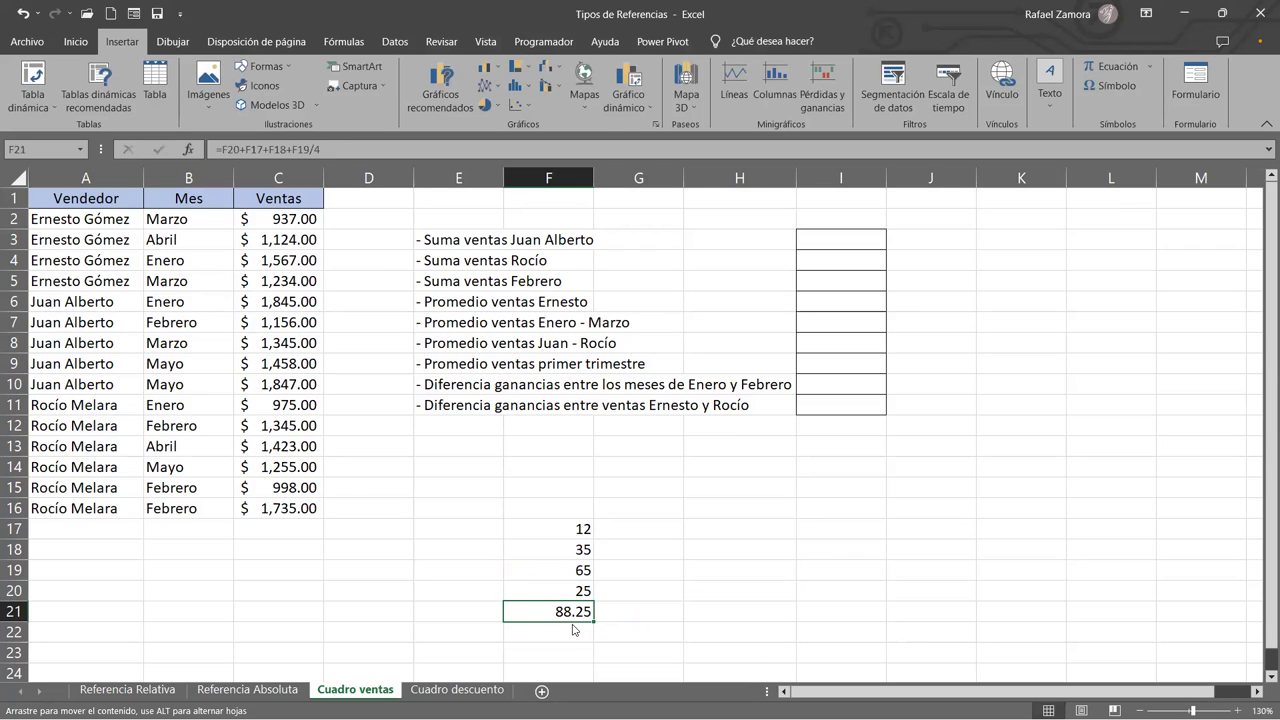
pyautogui.press('F2')
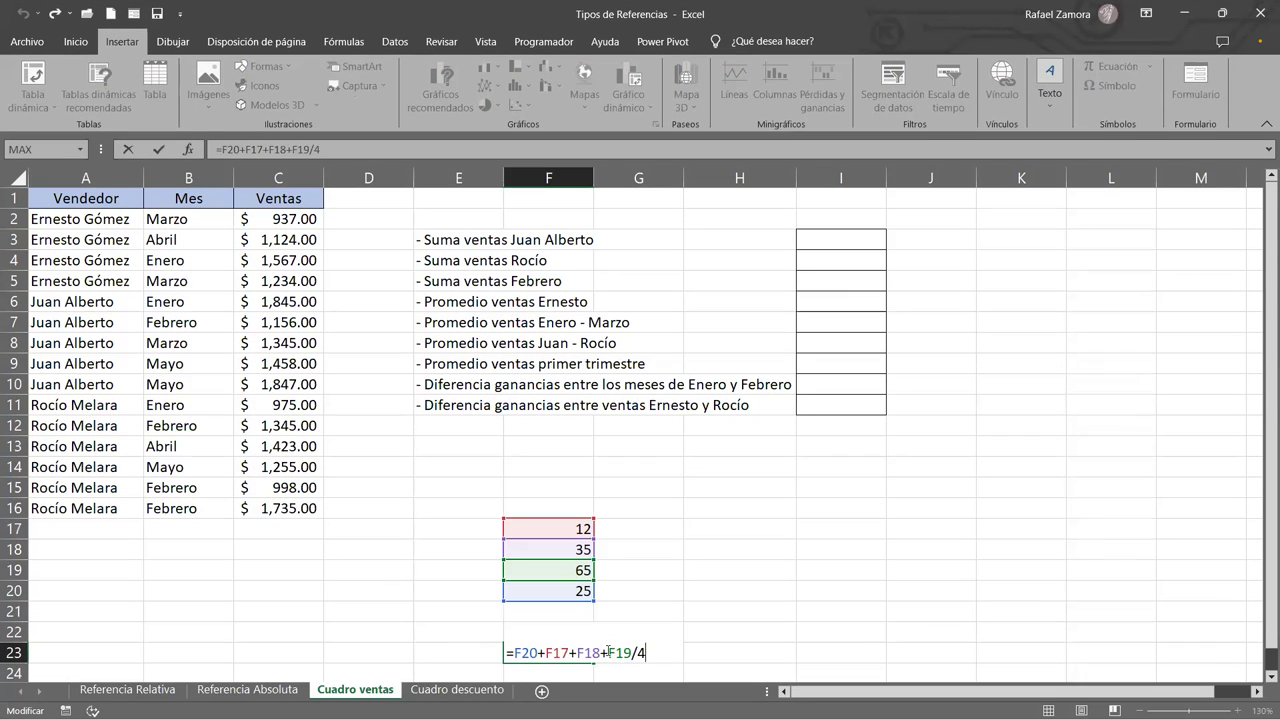
# Wrap the sum in parentheses so F23 reads =(F20+F17+F18+F19)/4, and confirm it
pyautogui.moveTo(608, 658); pyautogui.dragTo(699, 654)
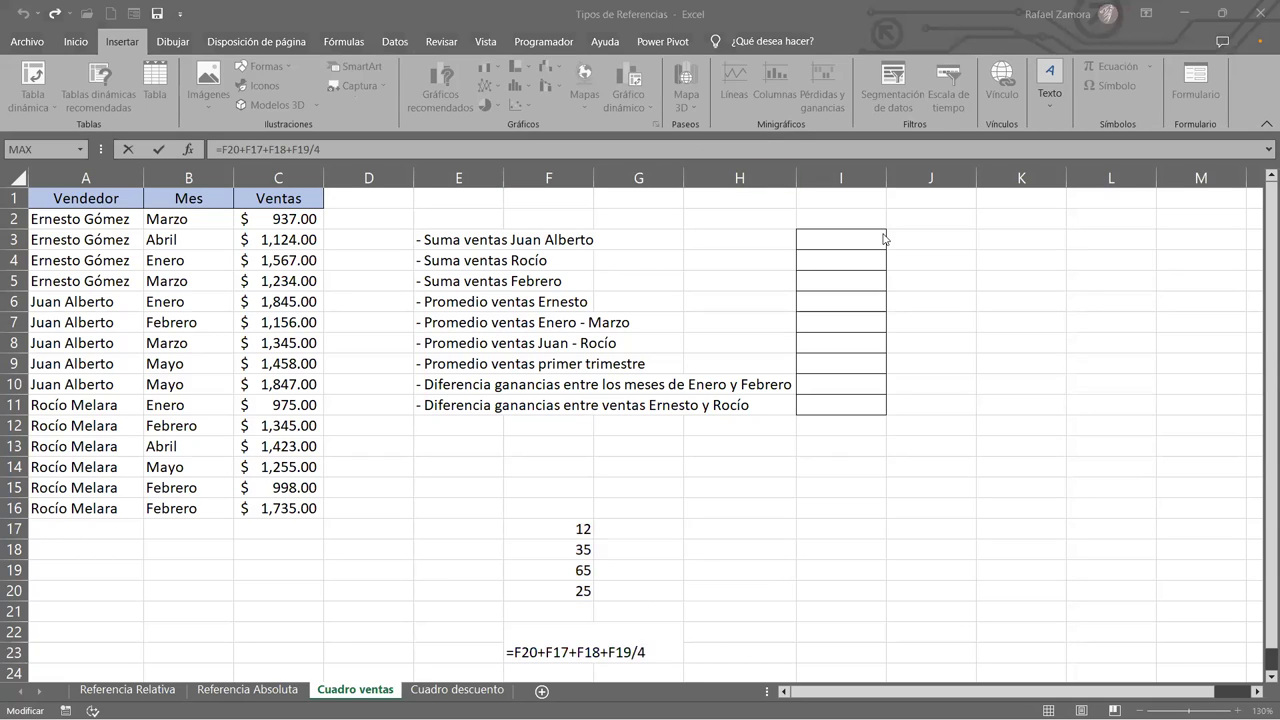
pyautogui.click(653, 655)
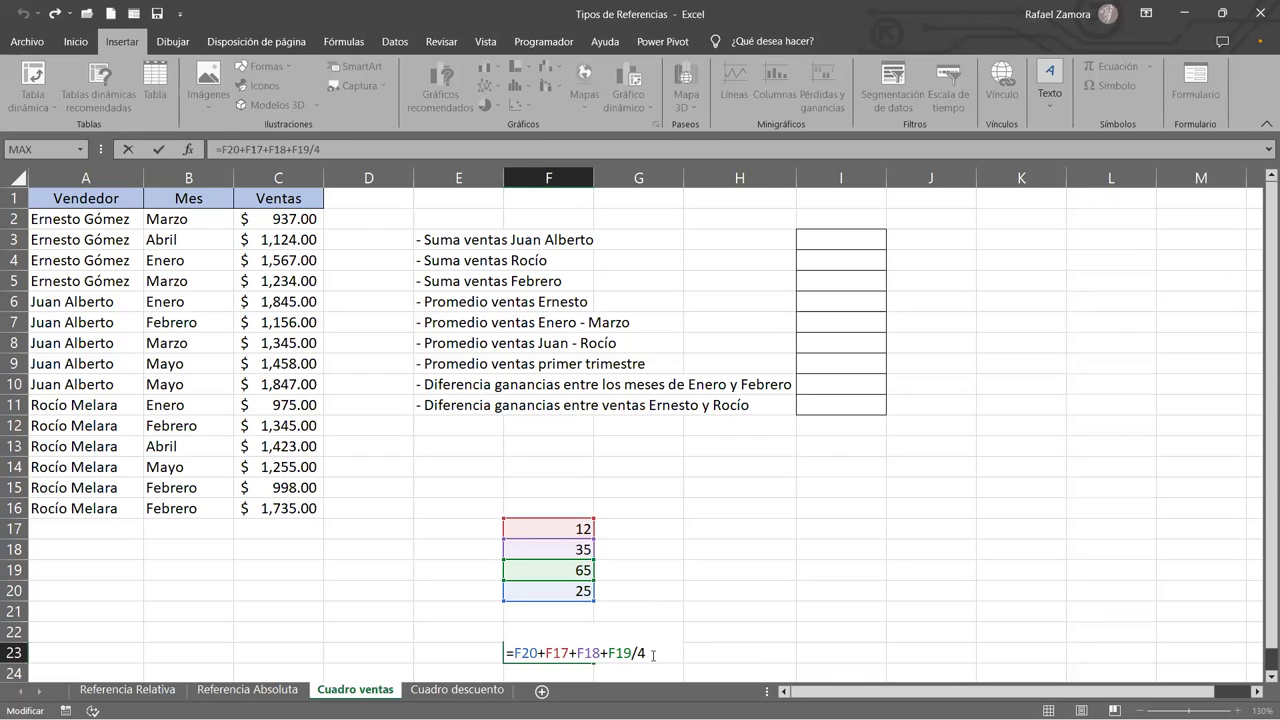
pyautogui.click(514, 655)
pyautogui.write('(')
pyautogui.click(640, 655)
pyautogui.write(')')
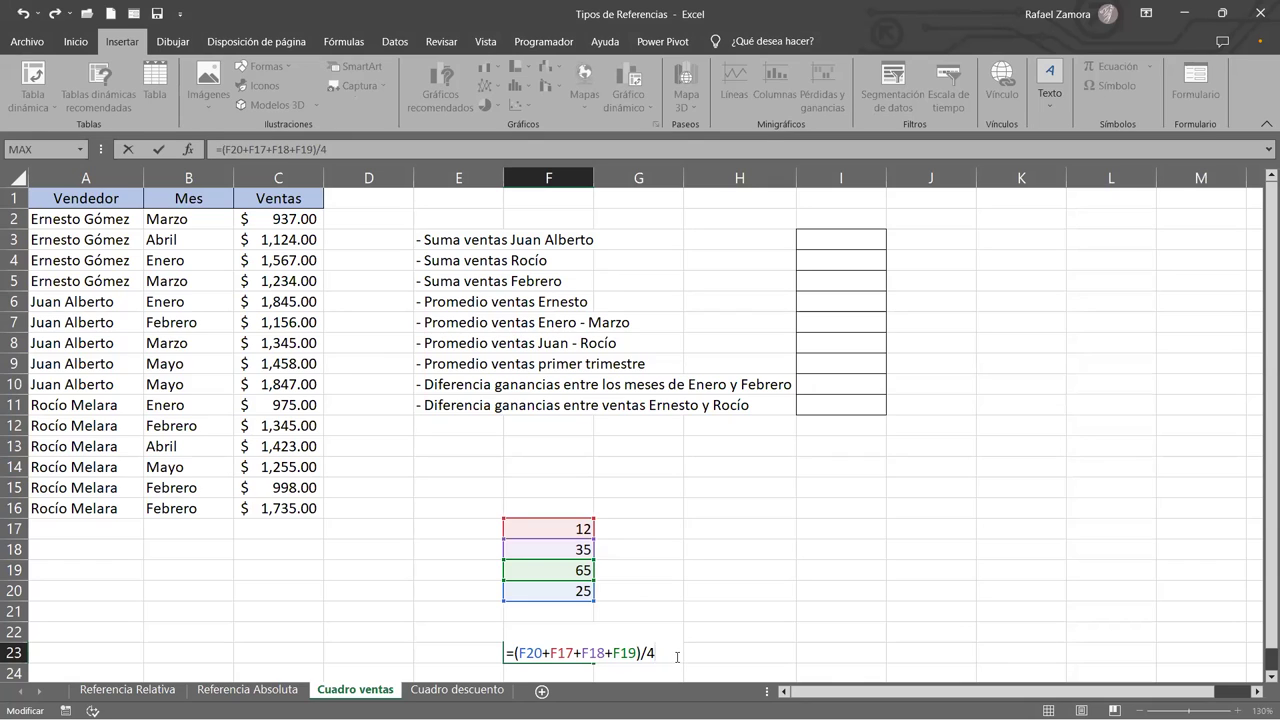
pyautogui.press('Return')
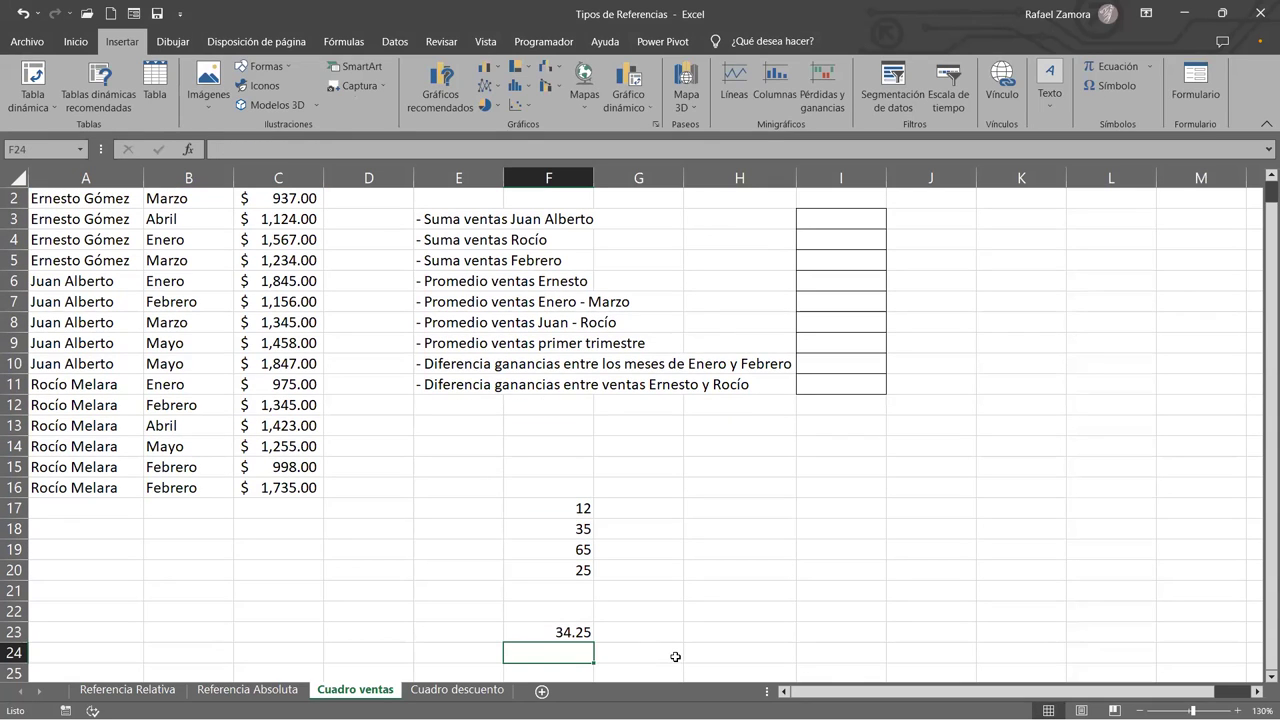
# Select G23, switch to the Inicio tab, and restore the ribbon to Show Tabs and Commands
pyautogui.click(656, 625)
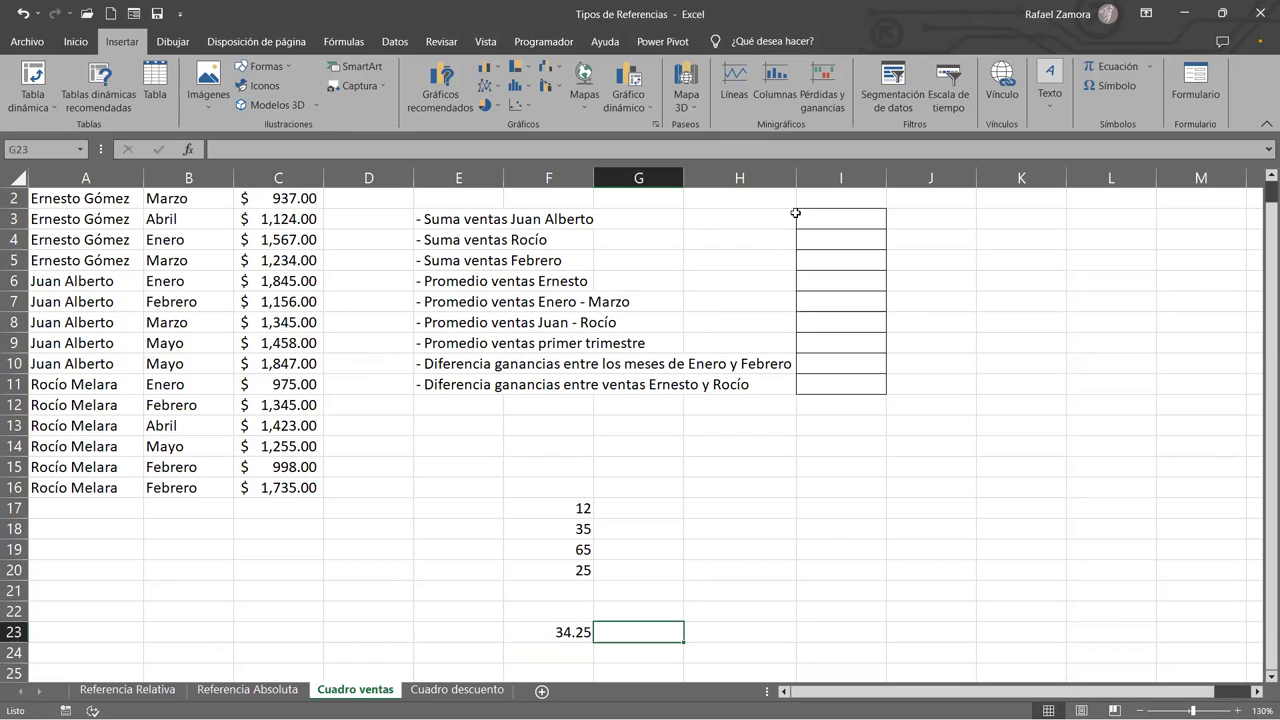
pyautogui.click(75, 41)
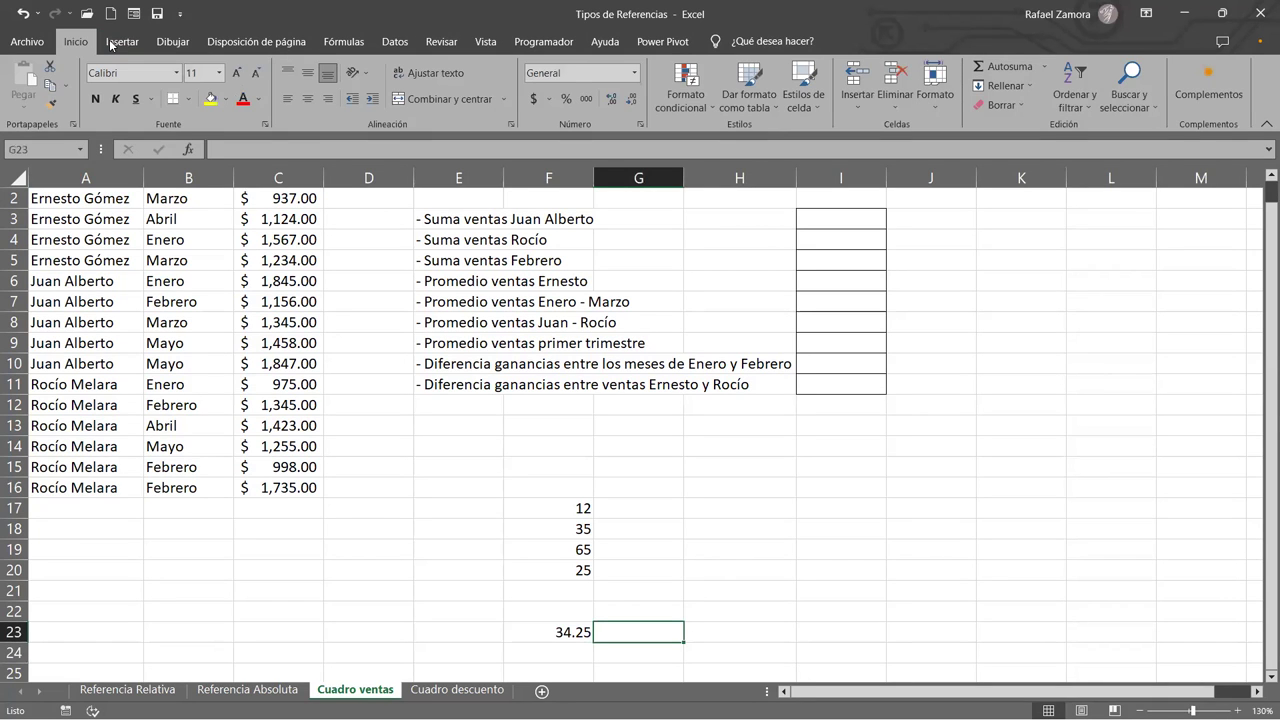
pyautogui.doubleClick(69, 46)
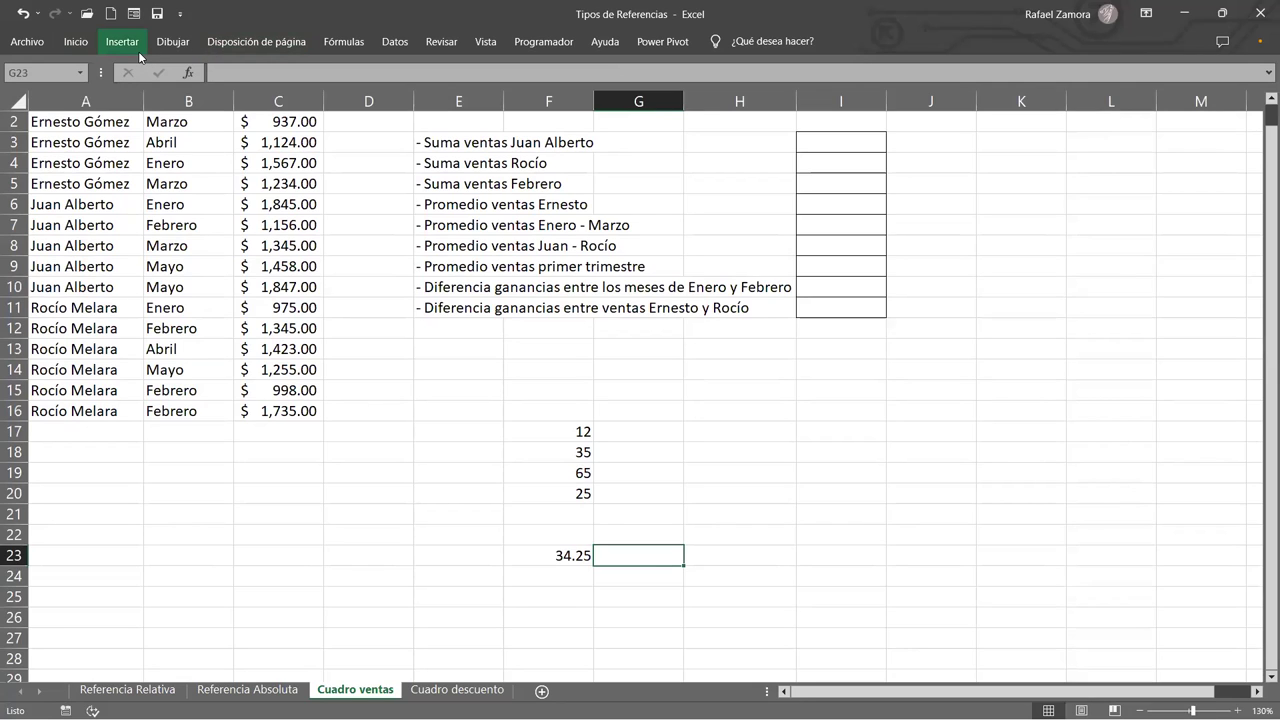
pyautogui.press('F1')
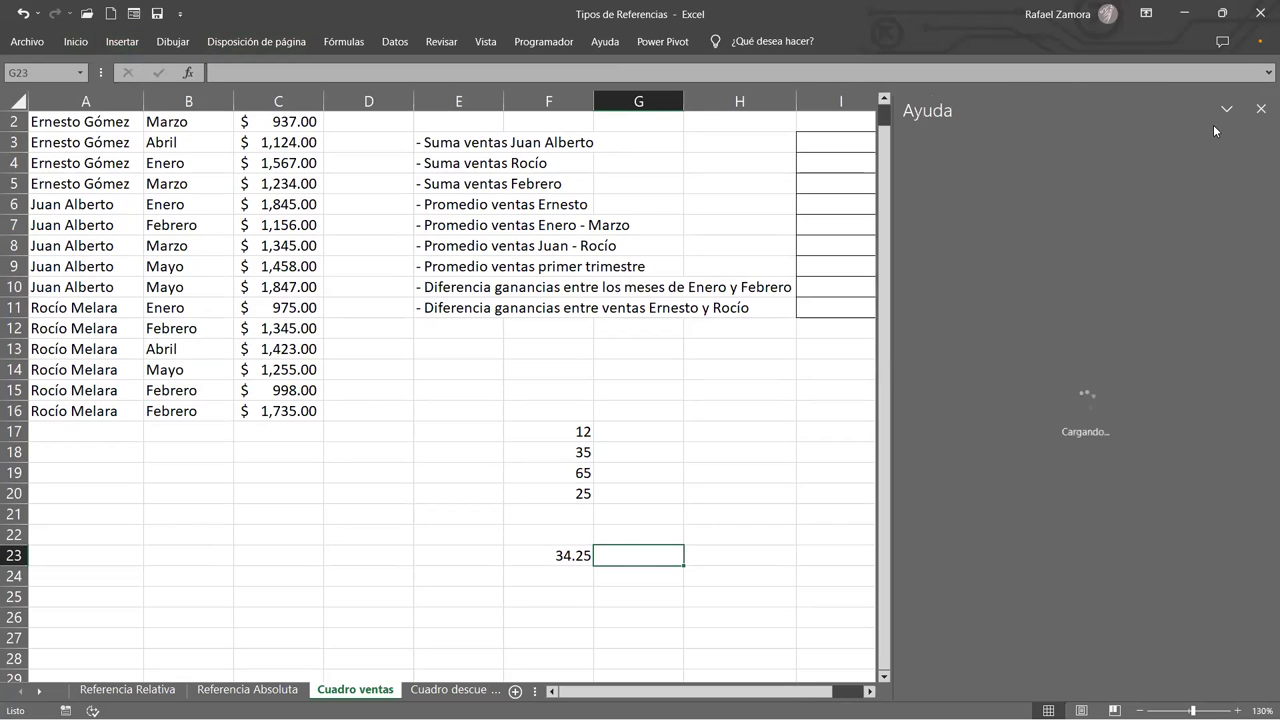
pyautogui.click(1261, 110)
pyautogui.click(1145, 13)
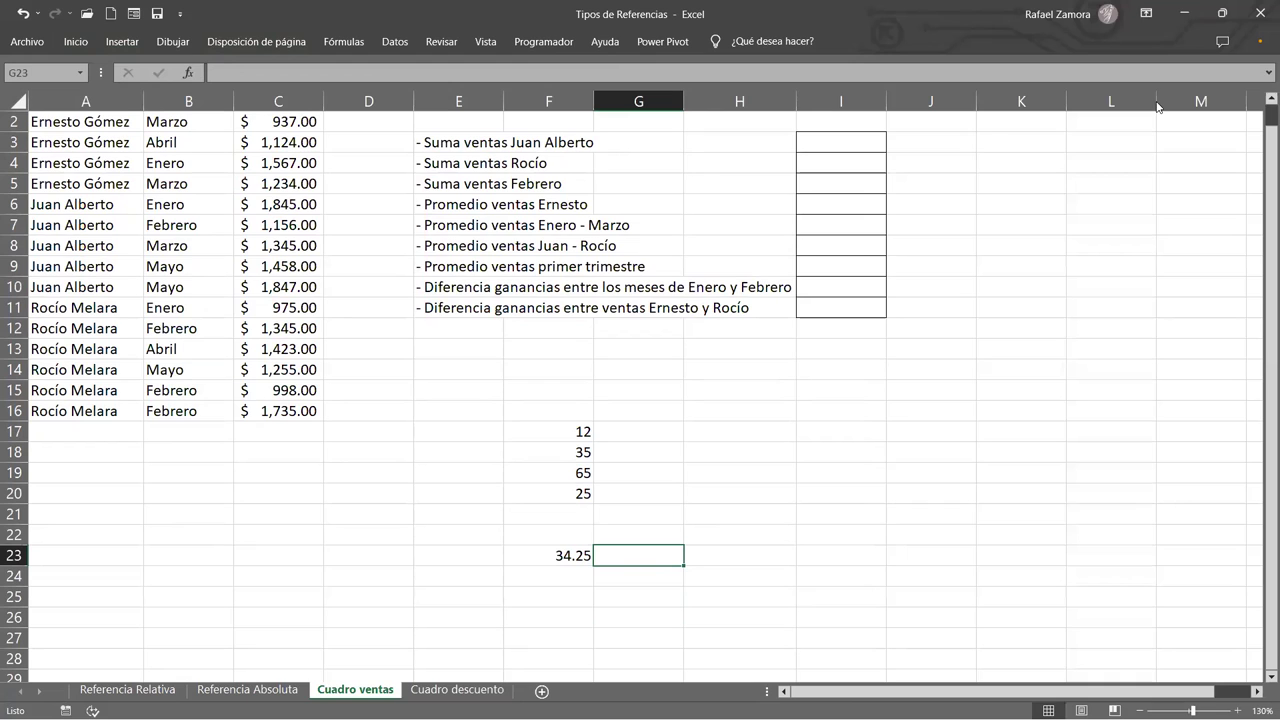
pyautogui.click(1090, 148)
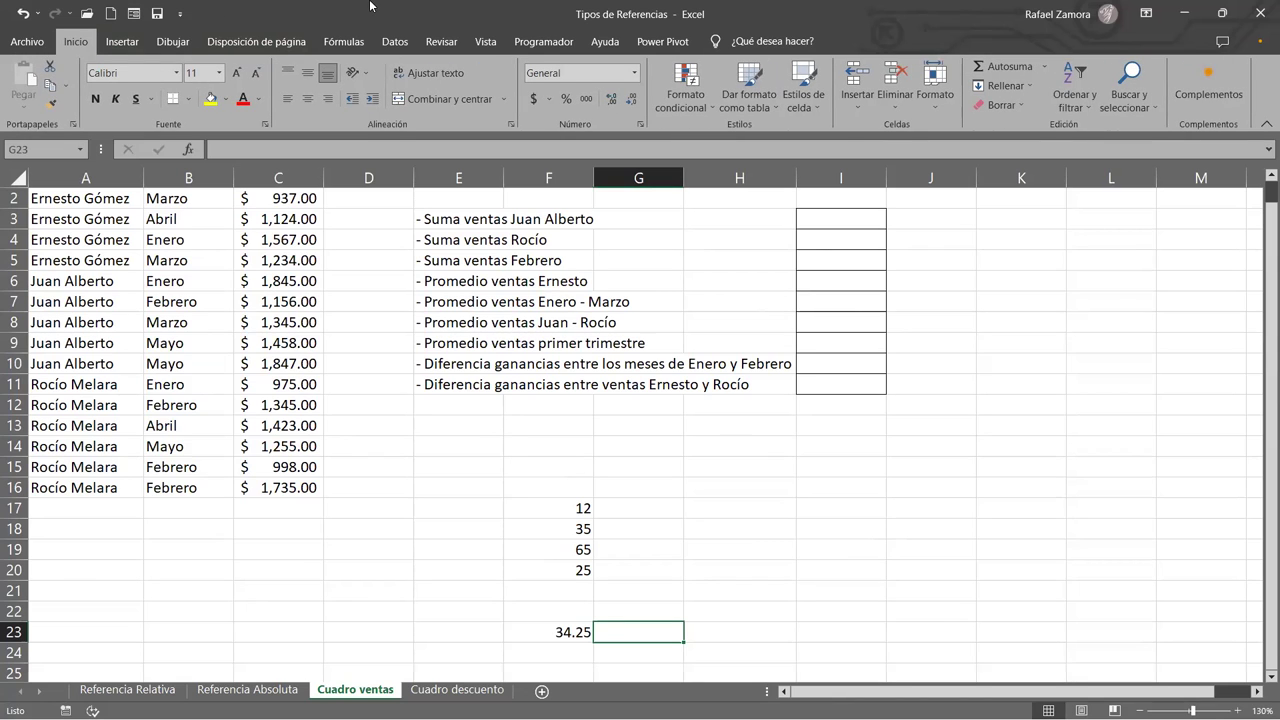
# Enter =PROMEDIO(F17:F20) in G23 using Autosuma's Promedio, matching the 34.25 average
pyautogui.click(1047, 66)
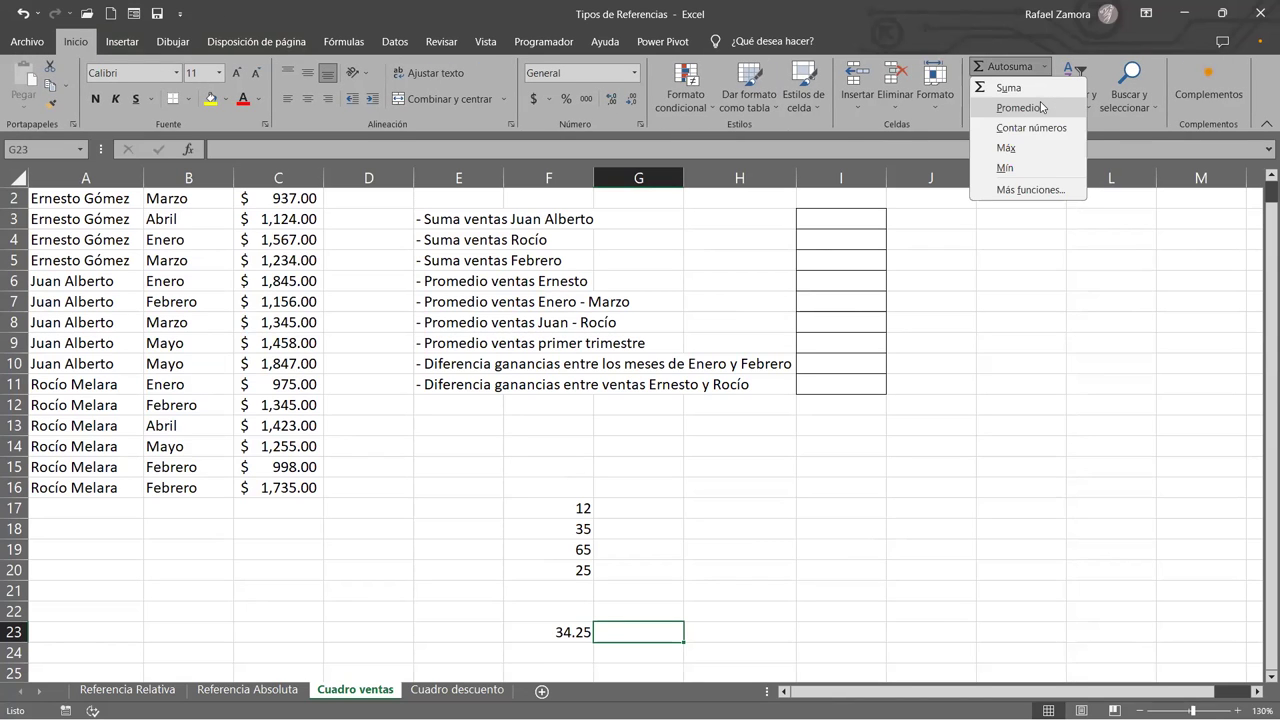
pyautogui.click(1040, 107)
pyautogui.click(585, 510)
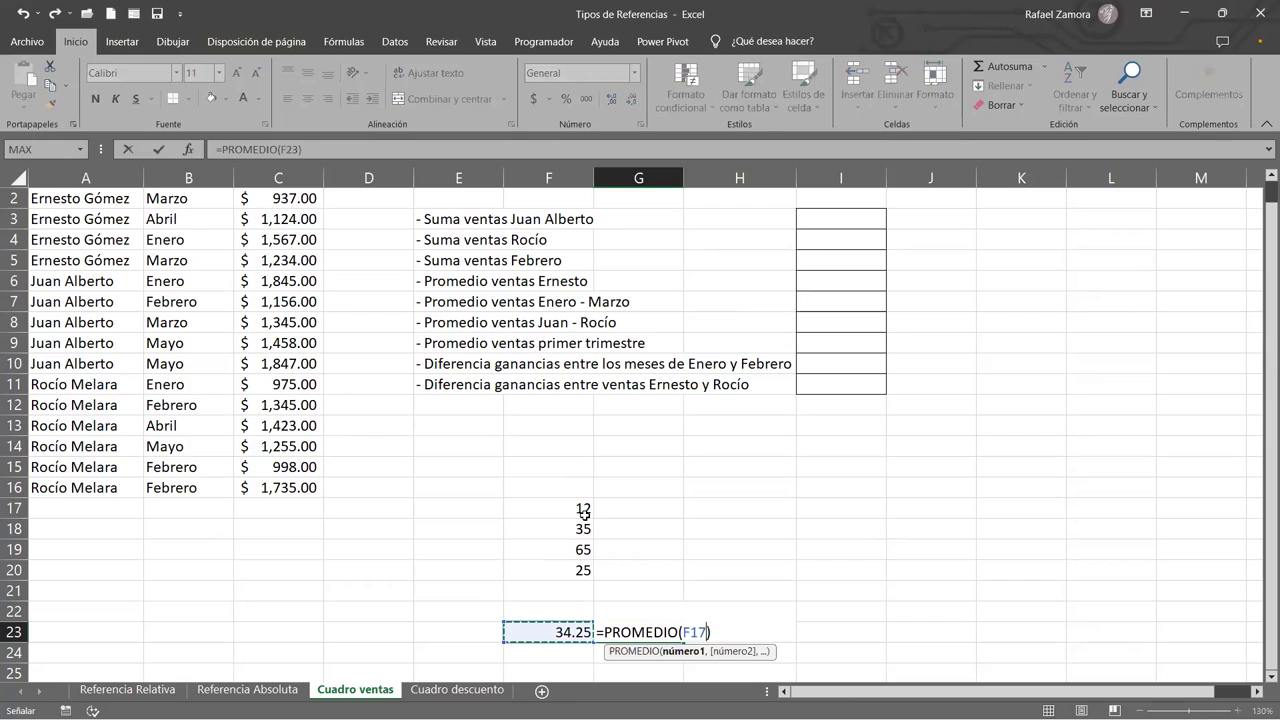
pyautogui.keyDown('shift'); pyautogui.click(576, 568); pyautogui.keyUp('shift')
pyautogui.moveTo(752, 631); pyautogui.dragTo(746, 651)
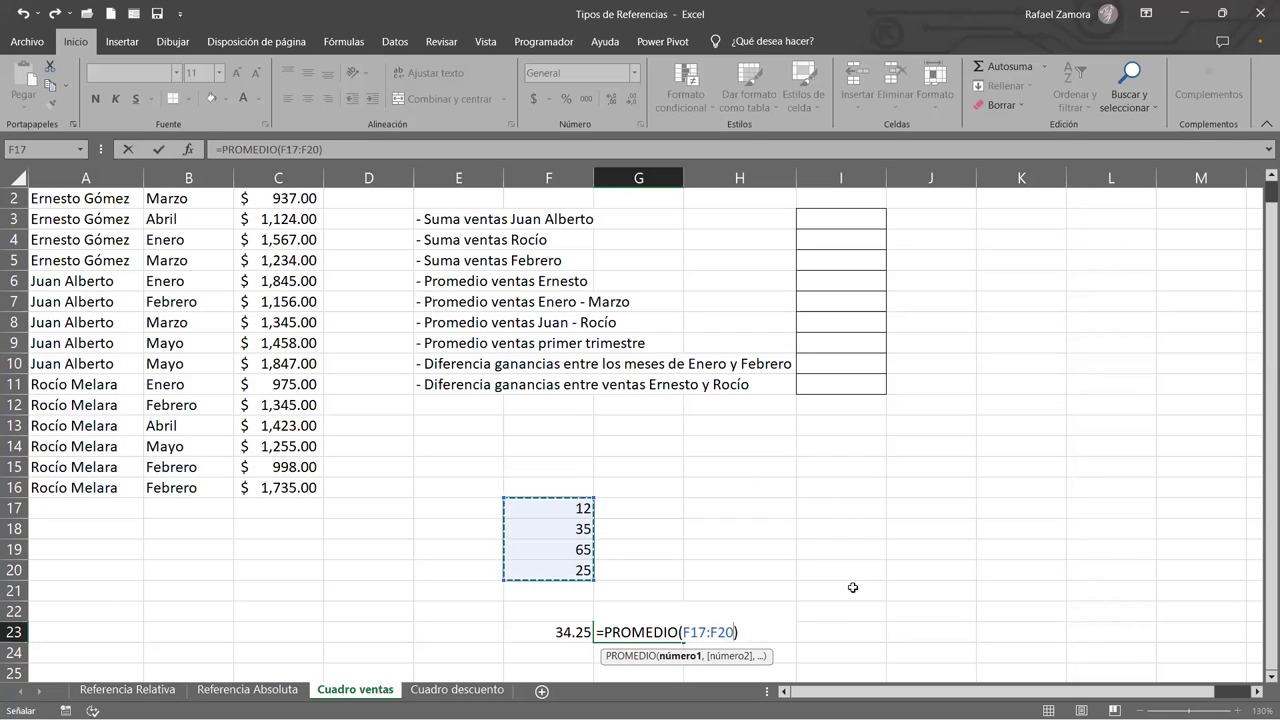
pyautogui.click(765, 630)
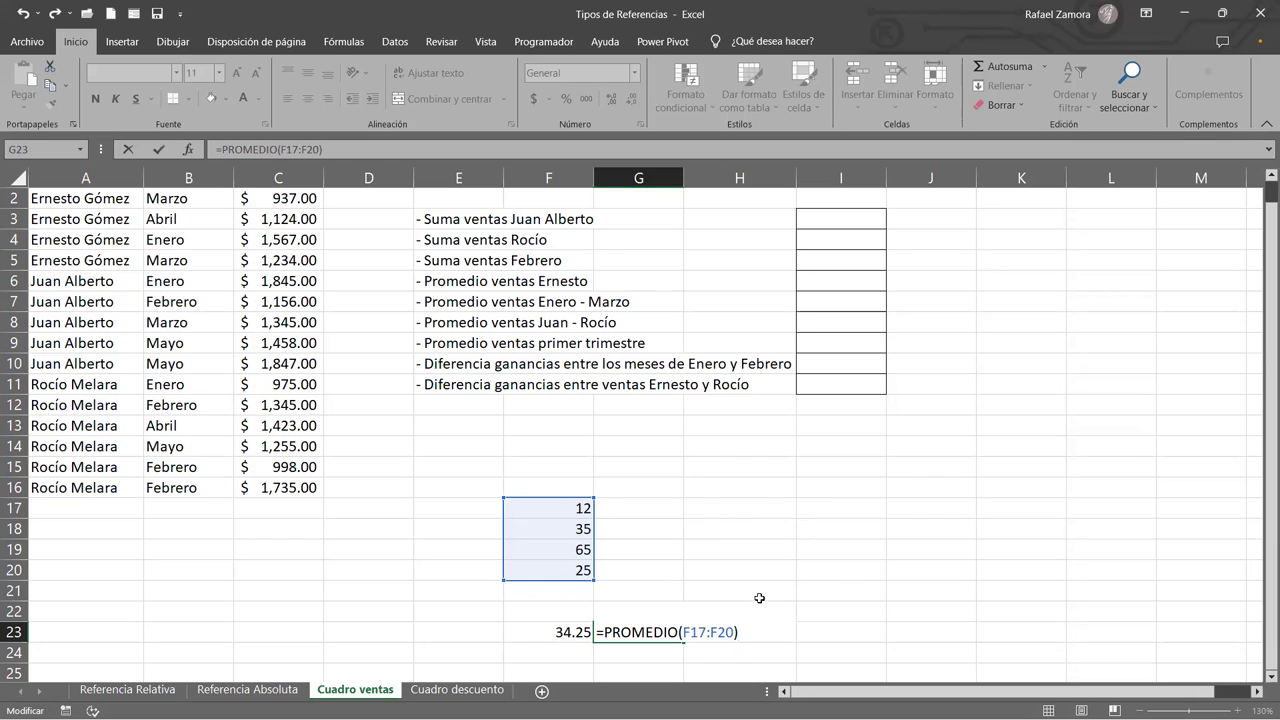
pyautogui.press('Return')
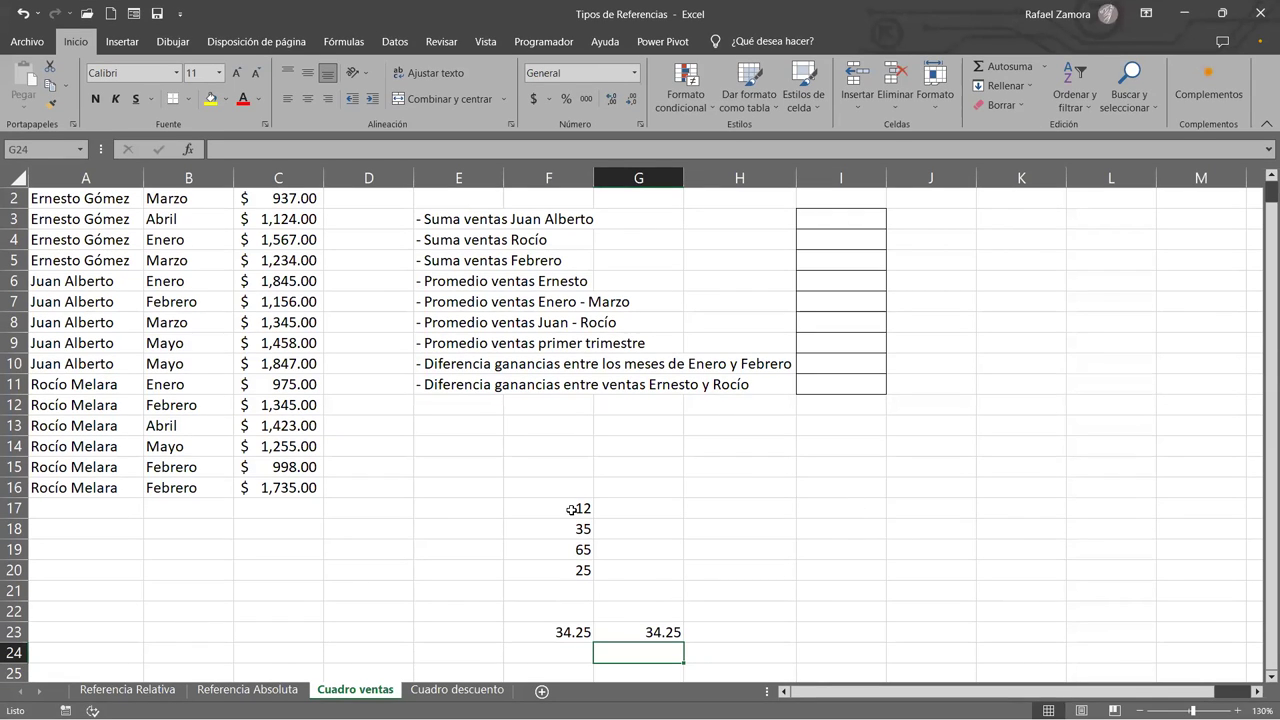
# Delete the sample numbers and both average results from the F17:H23 scratch area
pyautogui.moveTo(530, 524); pyautogui.dragTo(706, 636)
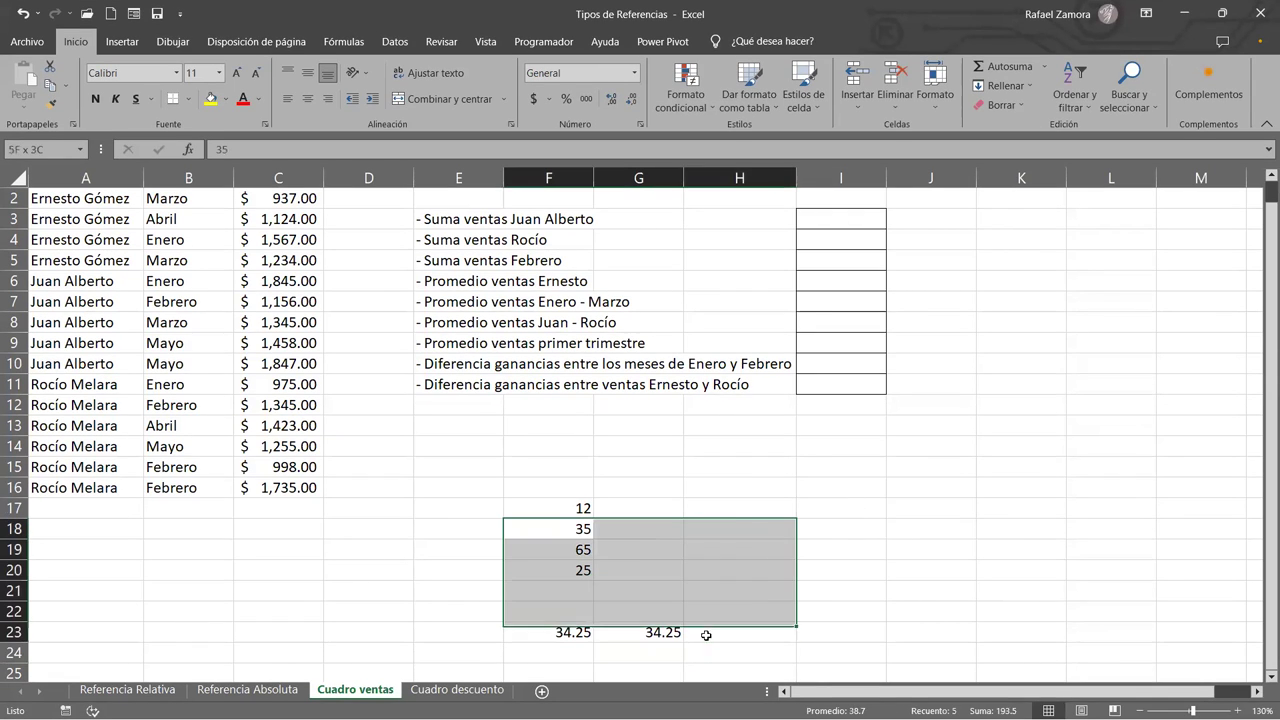
pyautogui.press('Delete')
pyautogui.click(586, 508)
pyautogui.press('Delete')
pyautogui.moveTo(586, 508); pyautogui.dragTo(686, 580)
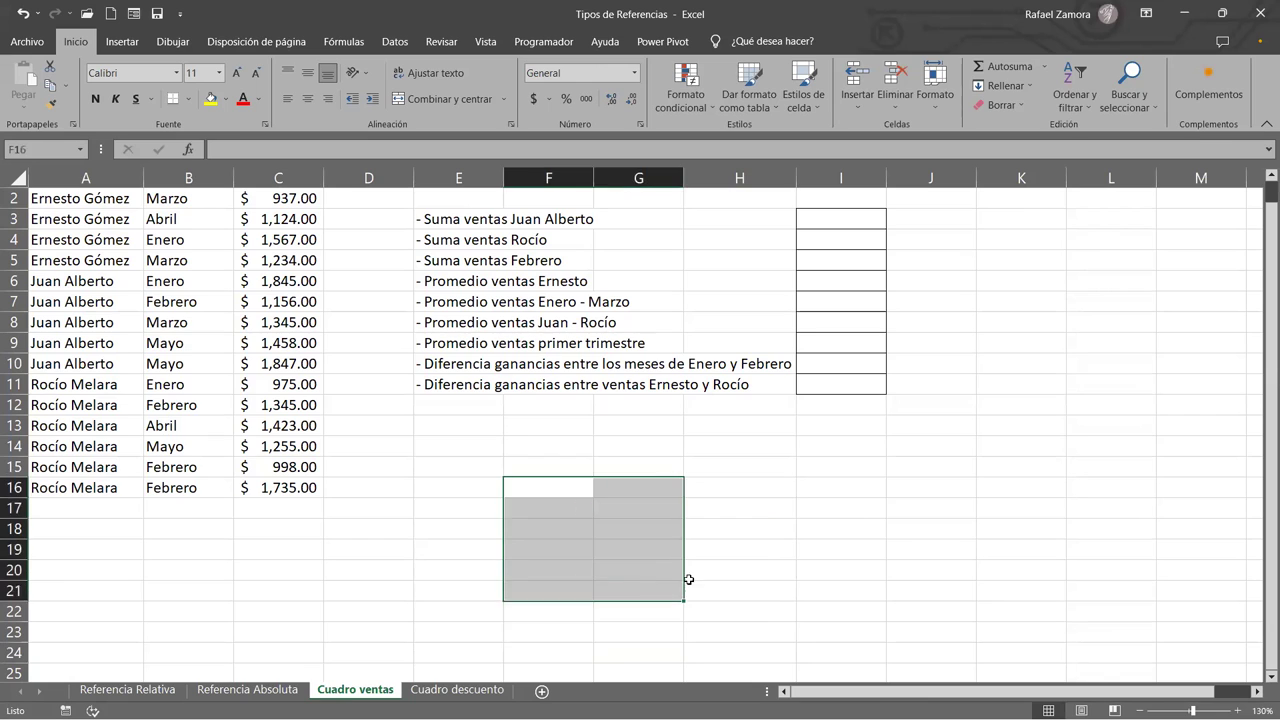
pyautogui.click(822, 575)
pyautogui.scroll(1, 500, 491)
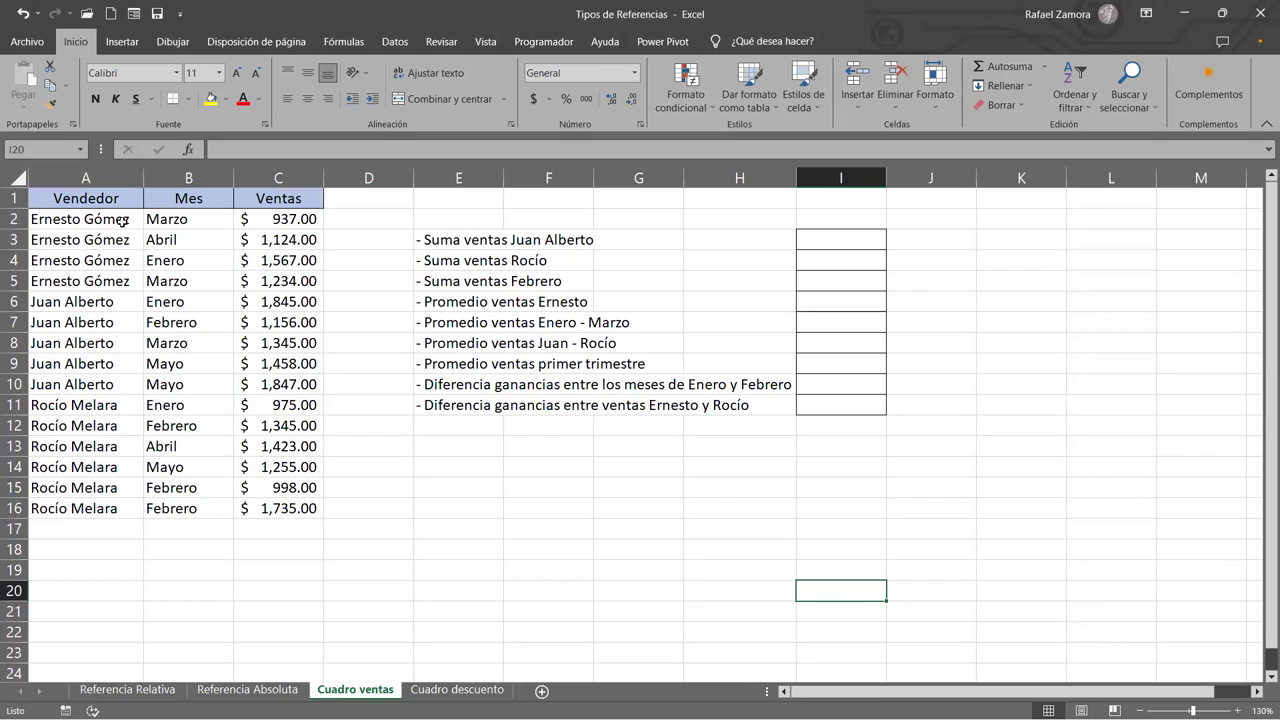
# Go over the sales rows and question list, then select answer cells I3:I11
pyautogui.moveTo(108, 220); pyautogui.dragTo(280, 405)
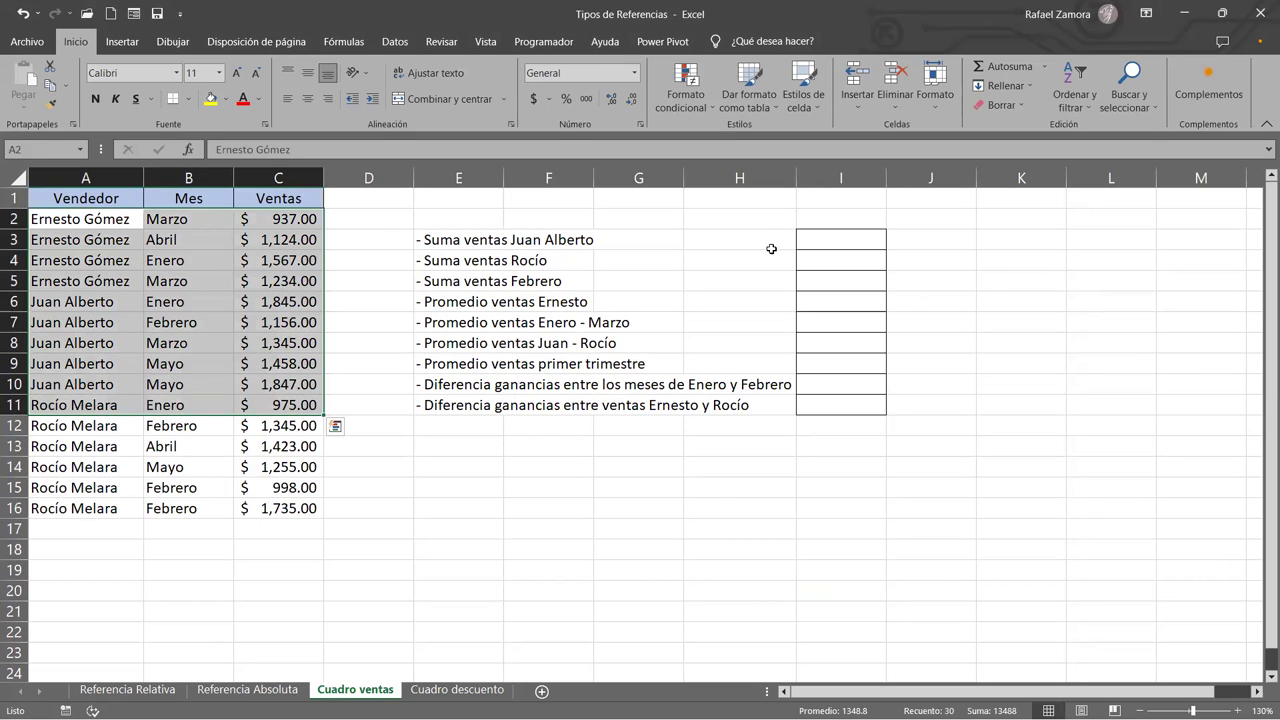
pyautogui.moveTo(463, 240); pyautogui.dragTo(449, 394)
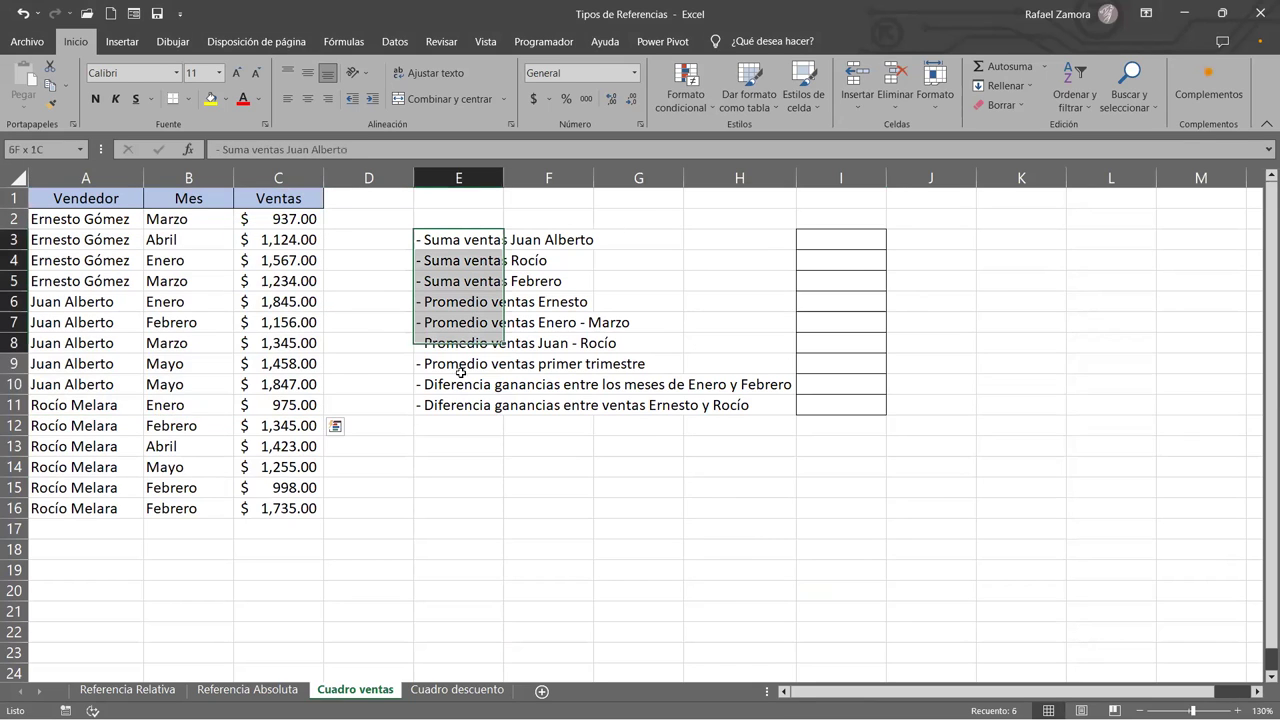
pyautogui.click(850, 242)
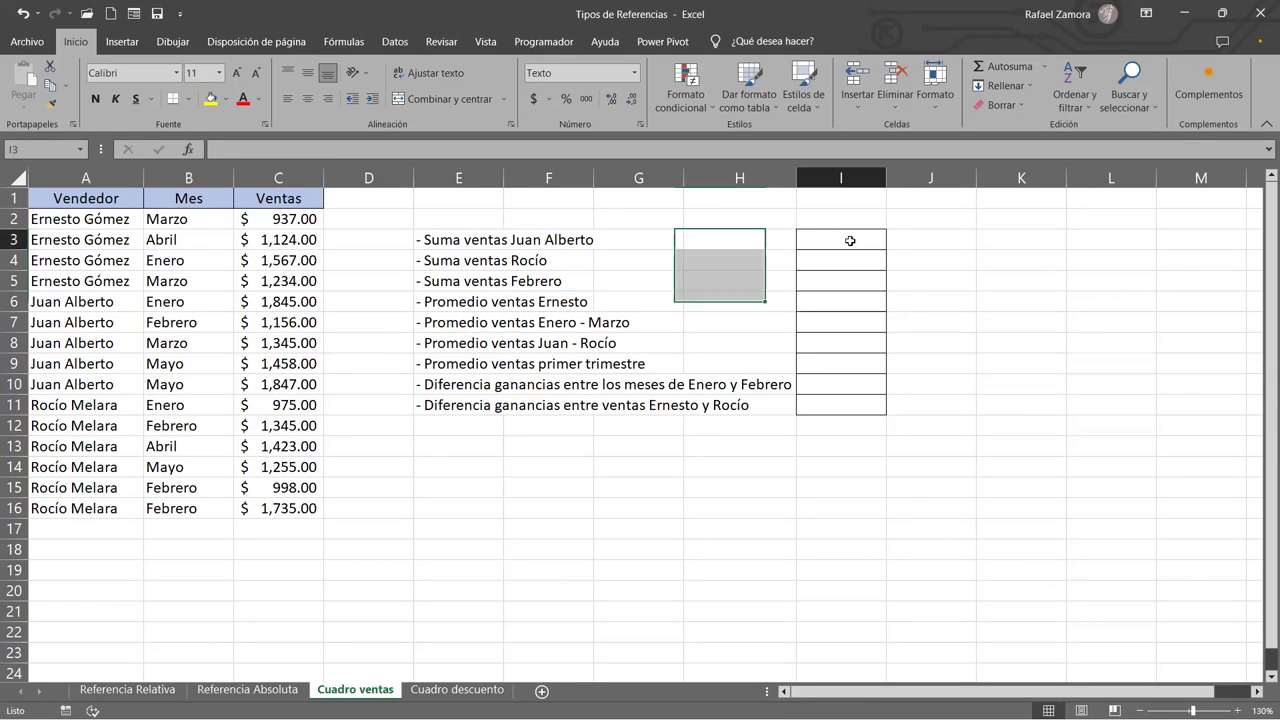
pyautogui.moveTo(850, 242); pyautogui.dragTo(861, 407)
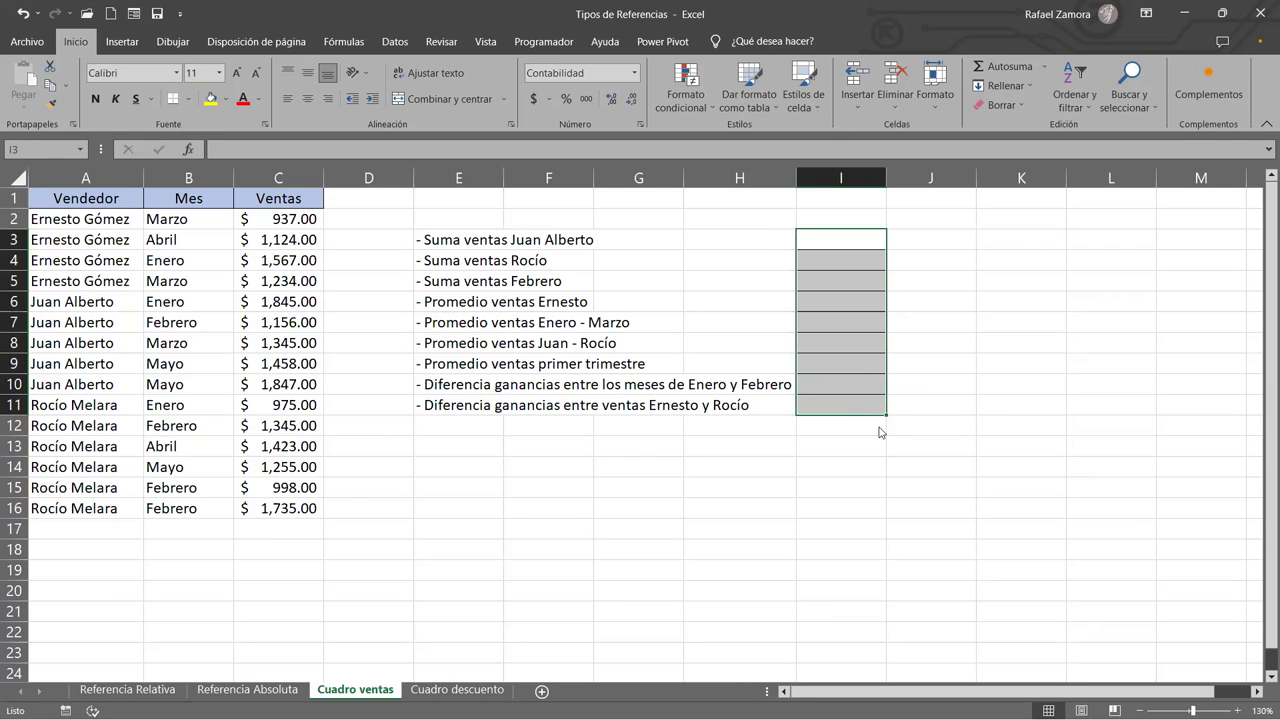
pyautogui.hotkey('ctrl', '1')
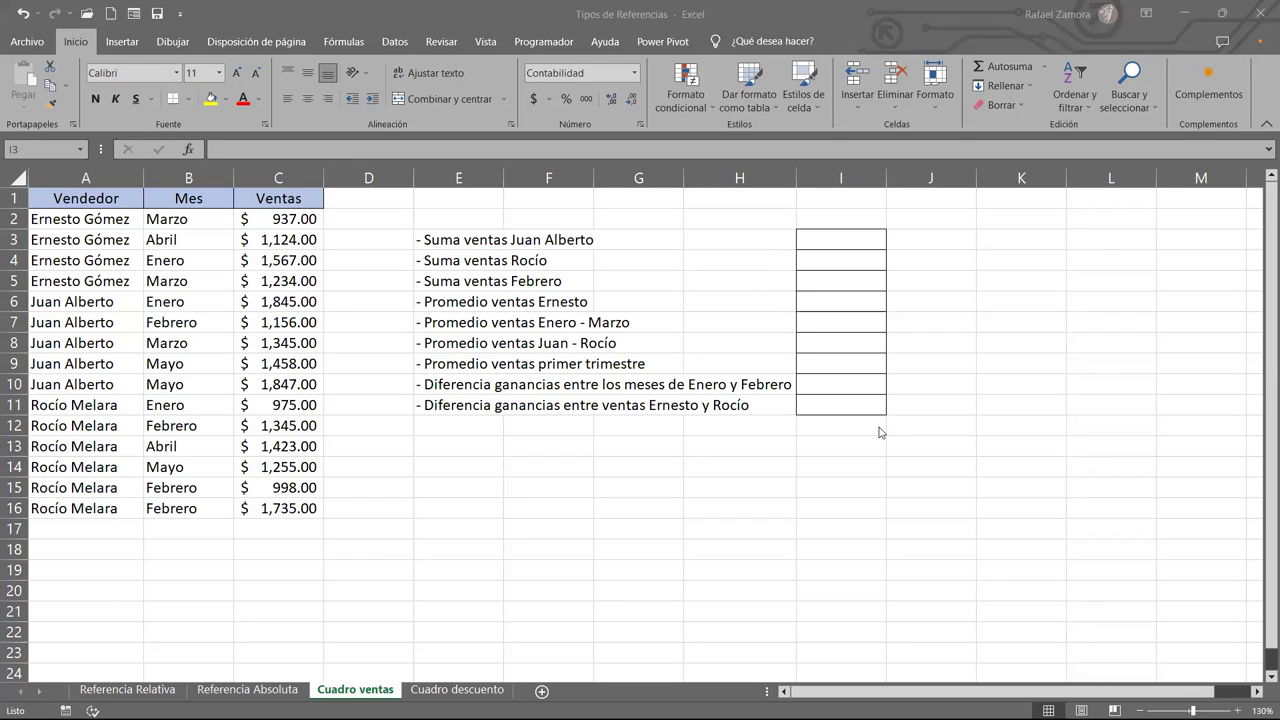
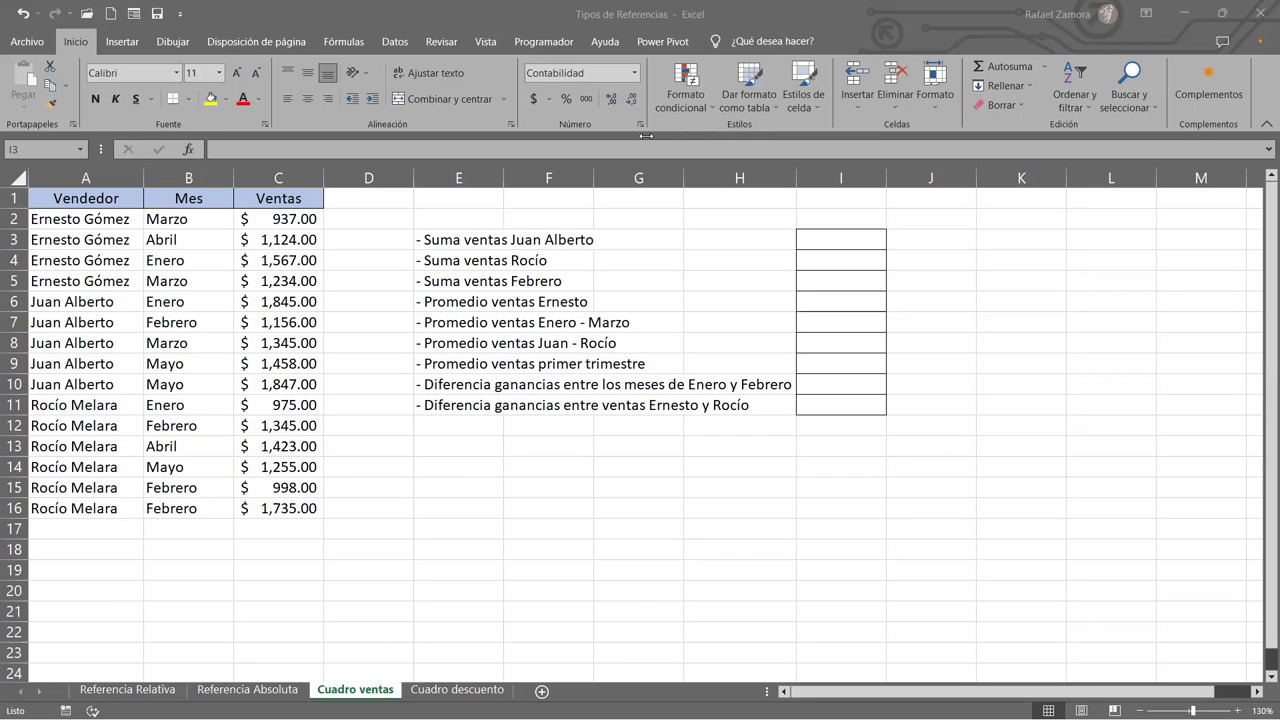
# Insert an orange-outlined WordArt onto the Cuadro ventas sheet
pyautogui.click(740, 446)
pyautogui.click(122, 41)
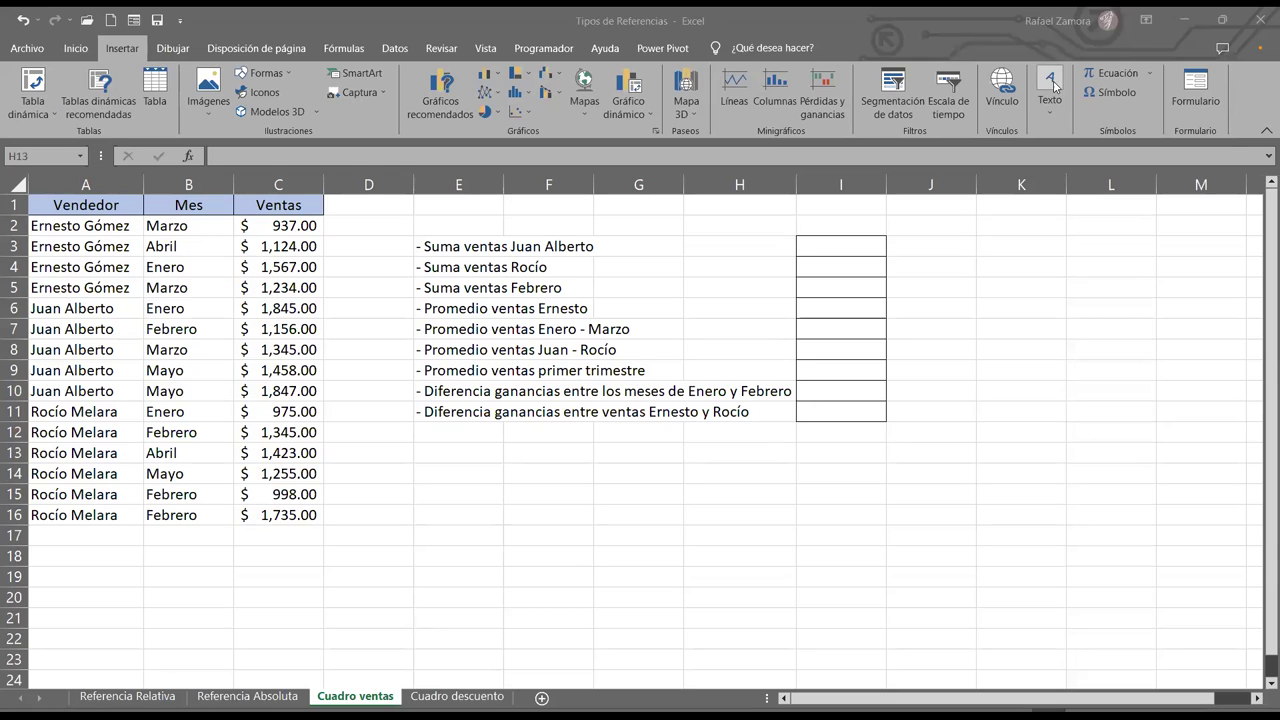
pyautogui.click(1050, 88)
pyautogui.click(1135, 155)
pyautogui.click(1151, 230)
# Make the WordArt read 'En práctica', move it below the question list, and select J18
pyautogui.write('en')
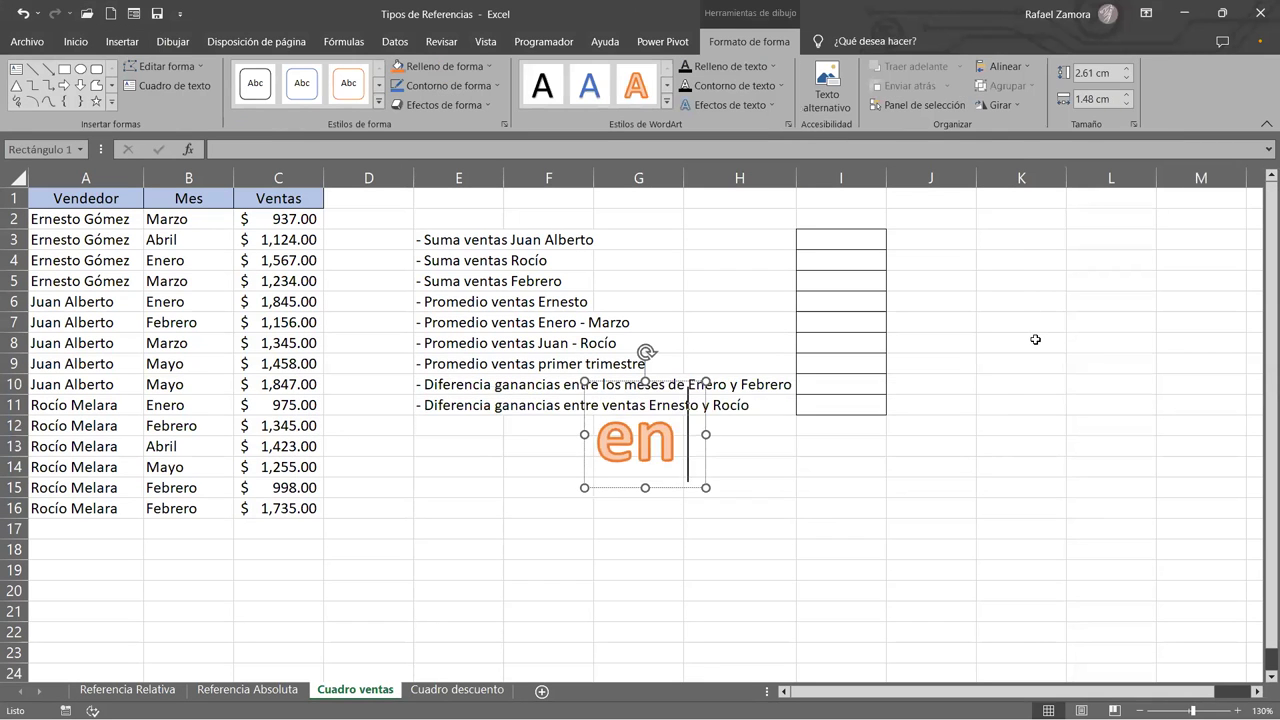
pyautogui.press('BackSpace')
pyautogui.press('BackSpace')
pyautogui.write('En')
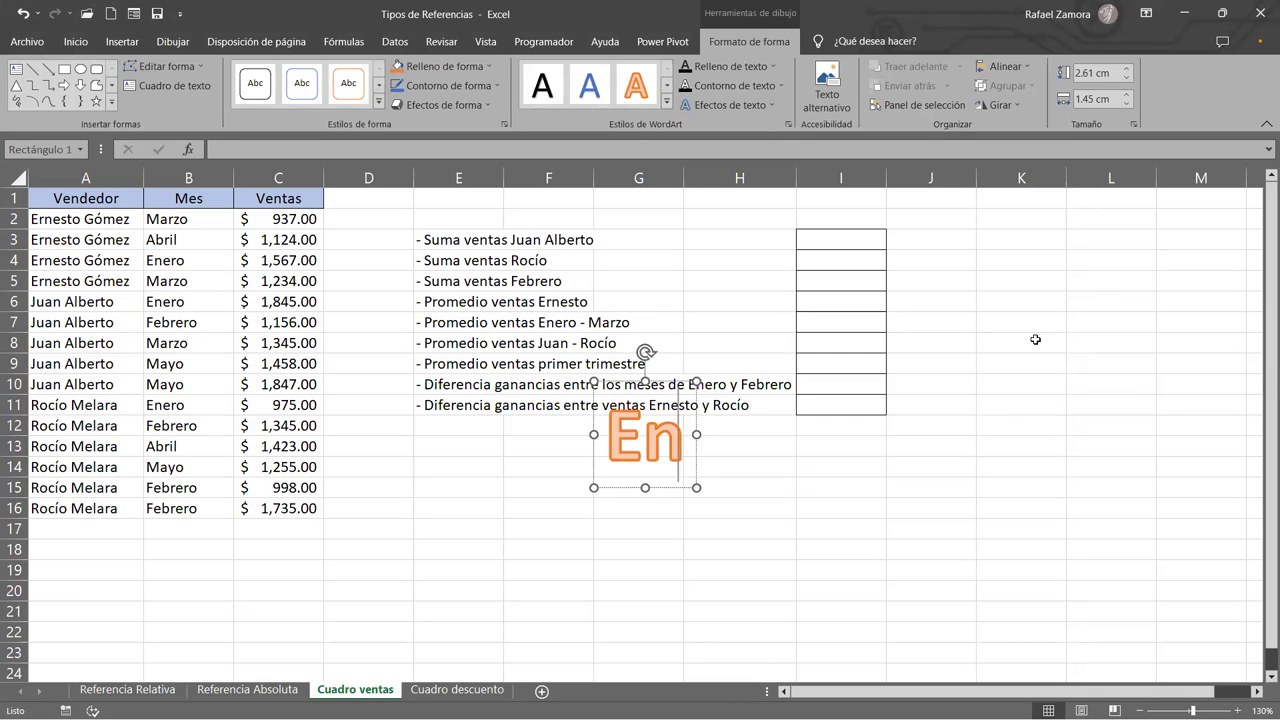
pyautogui.write(' prác')
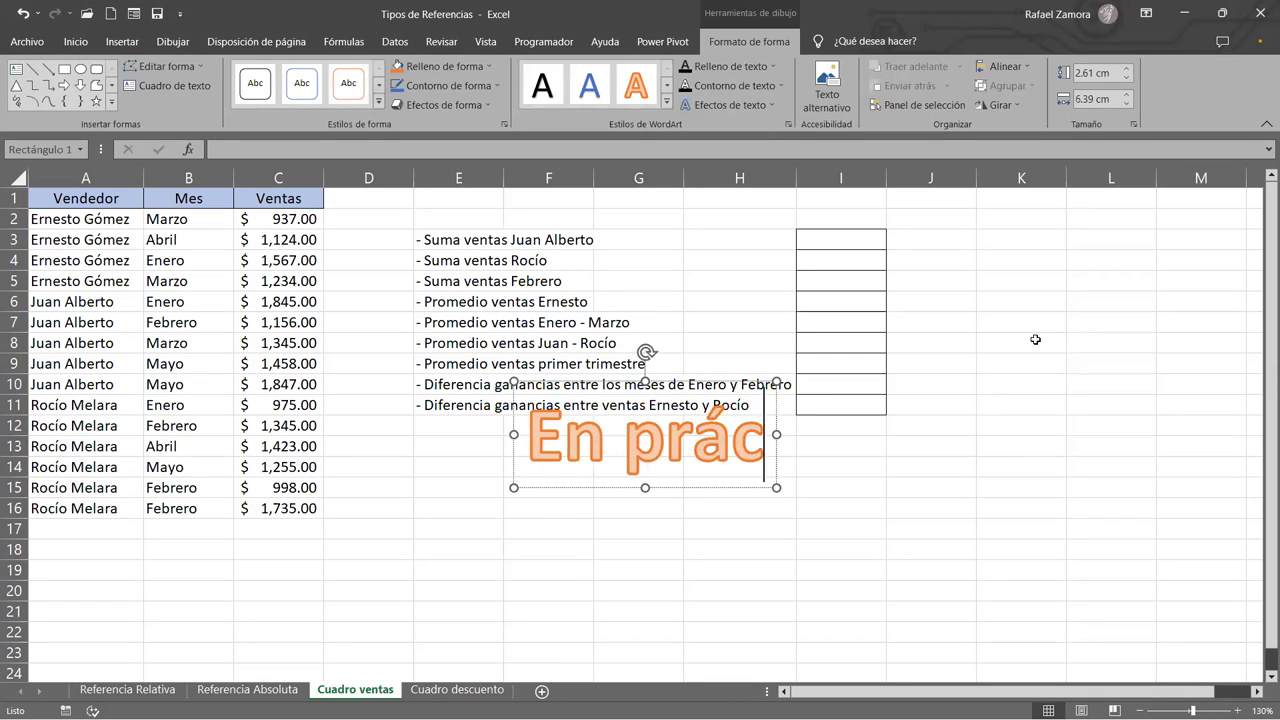
pyautogui.write('tic')
pyautogui.scroll(-1, 1035, 340)
pyautogui.write('a')
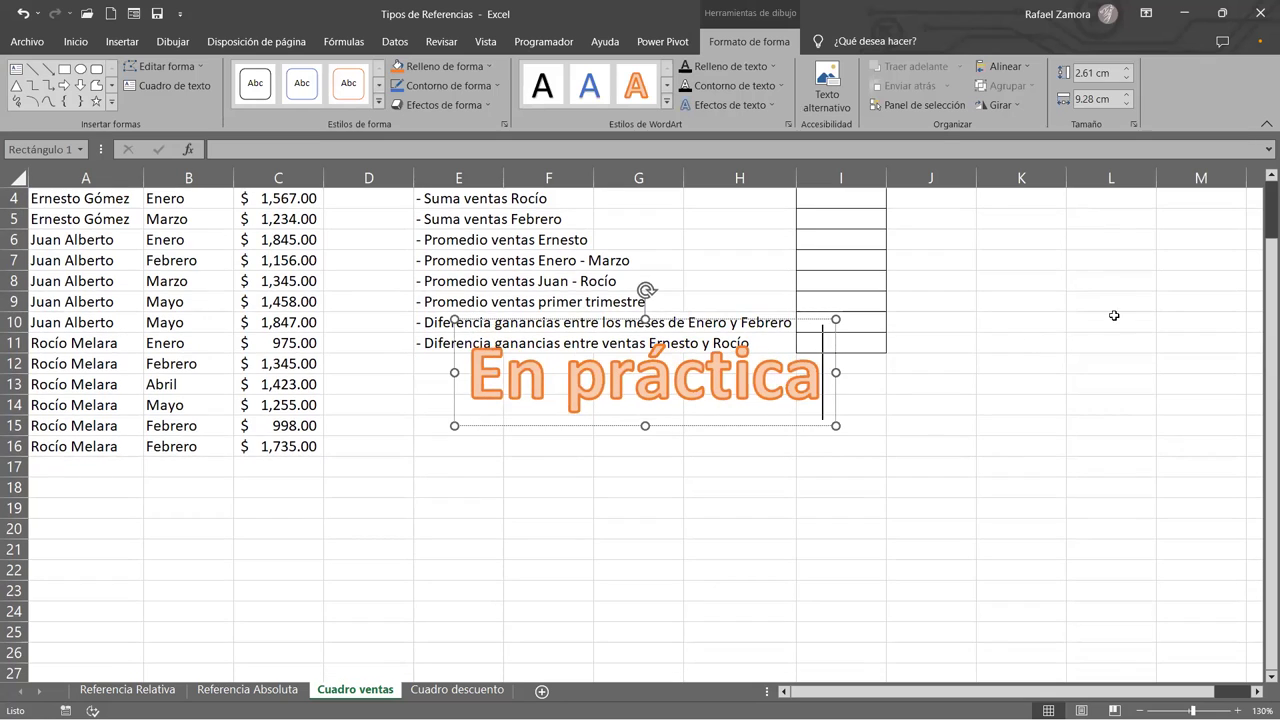
pyautogui.click(792, 449)
pyautogui.moveTo(792, 449); pyautogui.dragTo(786, 513)
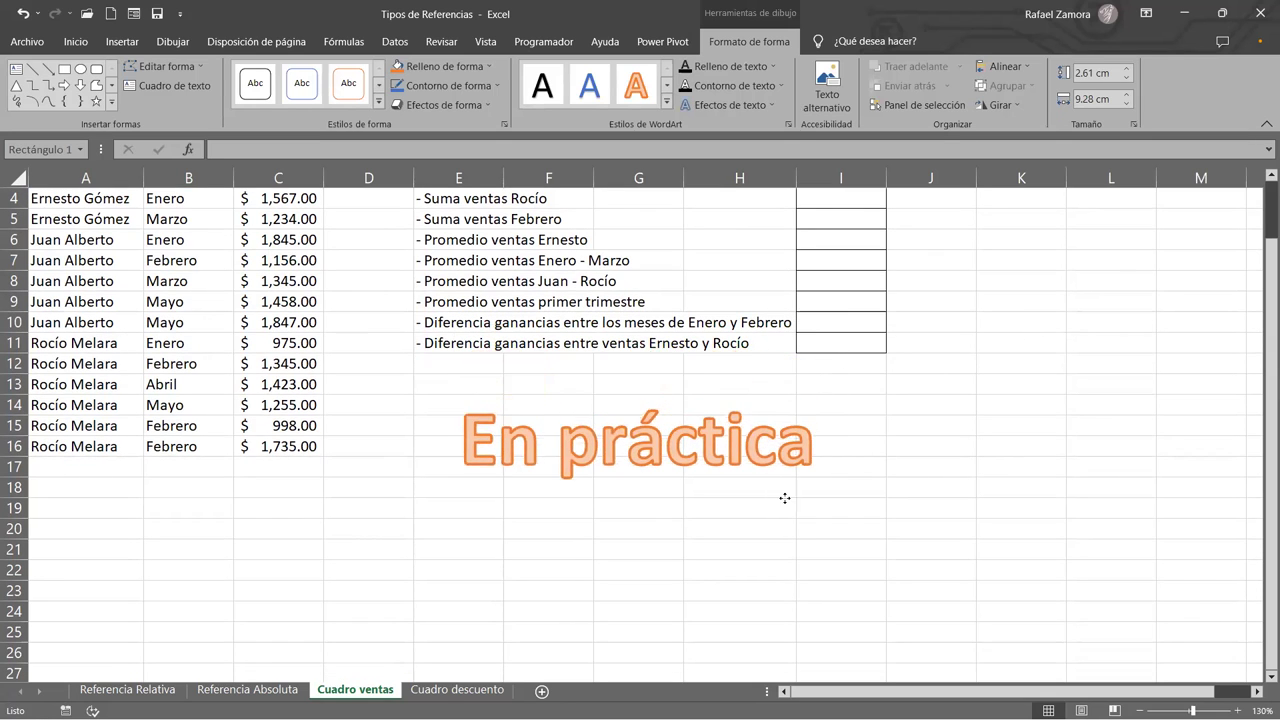
pyautogui.click(930, 487)
pyautogui.scroll(1, 1002, 453)
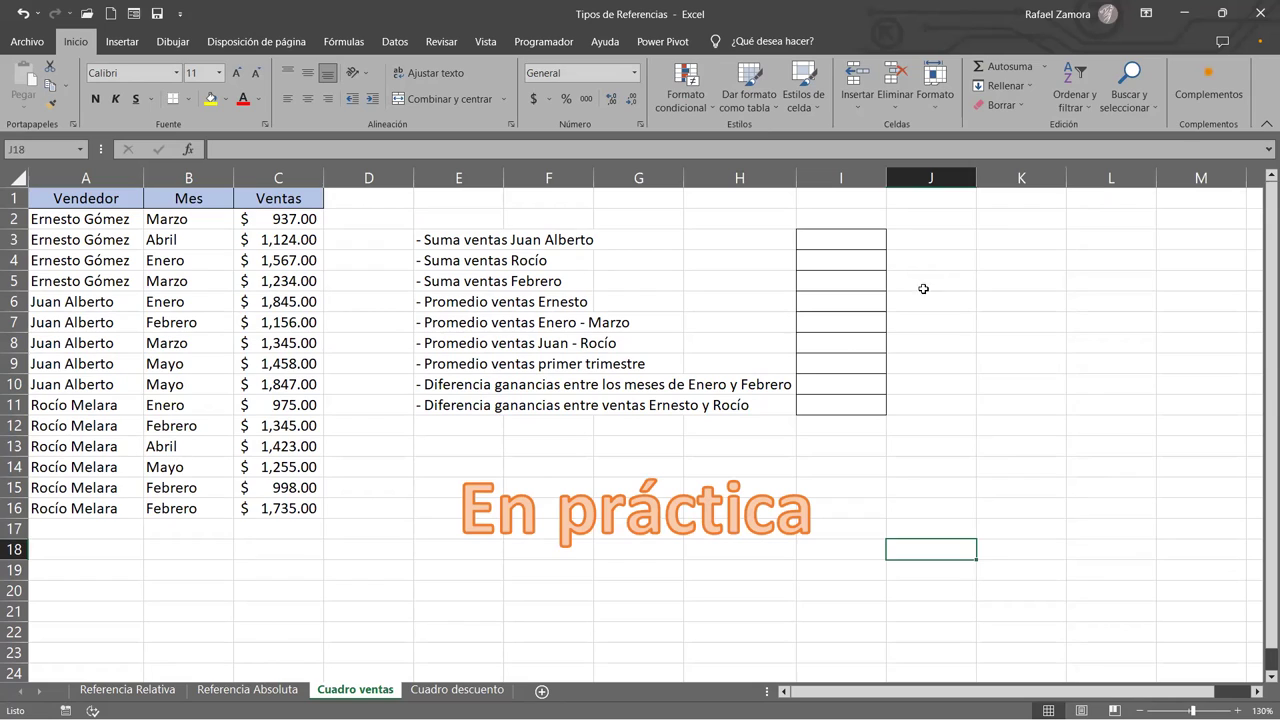
# Start =SUMA( in K3 with references to C2, C4, C6, C8, C10 and C11:C12
pyautogui.click(1006, 243)
pyautogui.write('=')
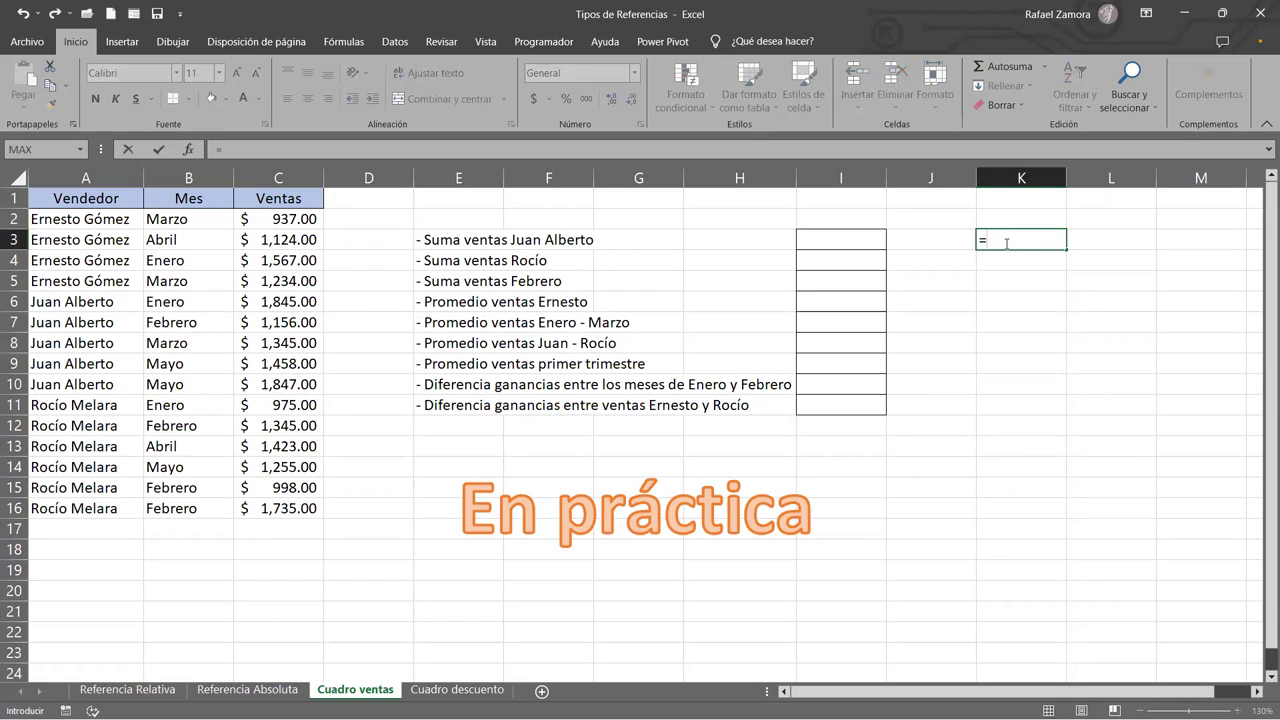
pyautogui.write('SUMA(')
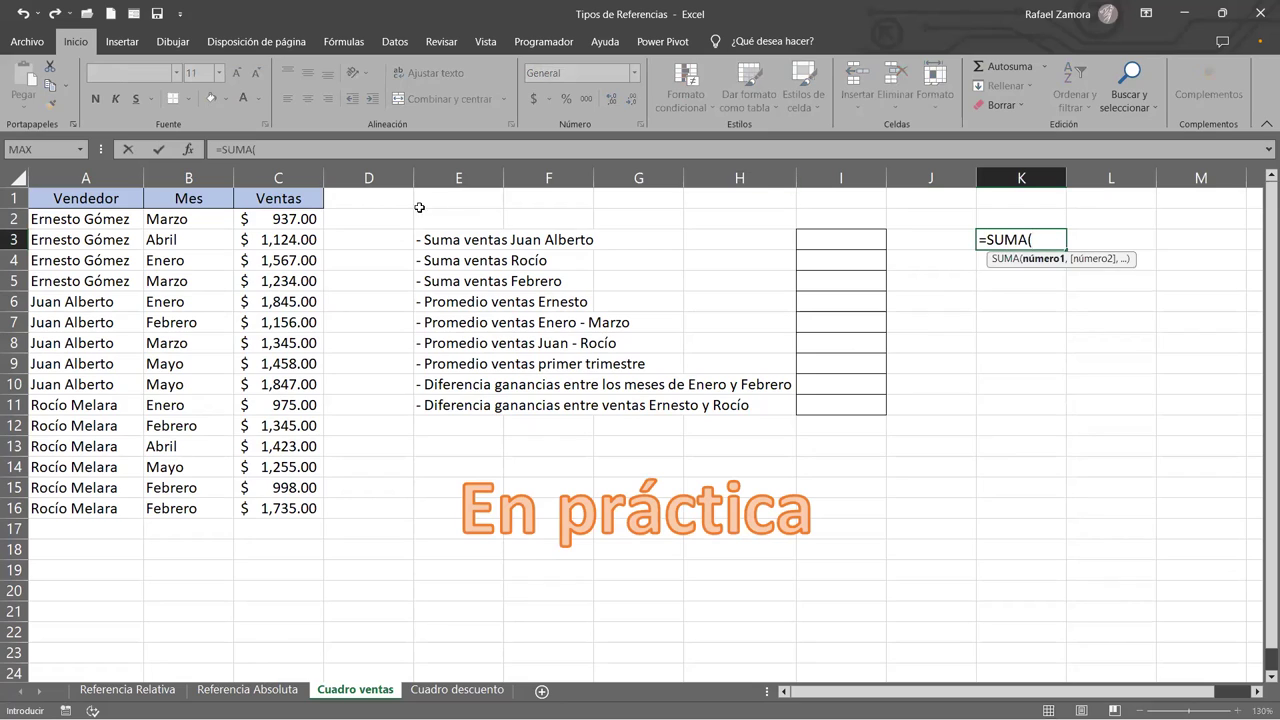
pyautogui.click(287, 219)
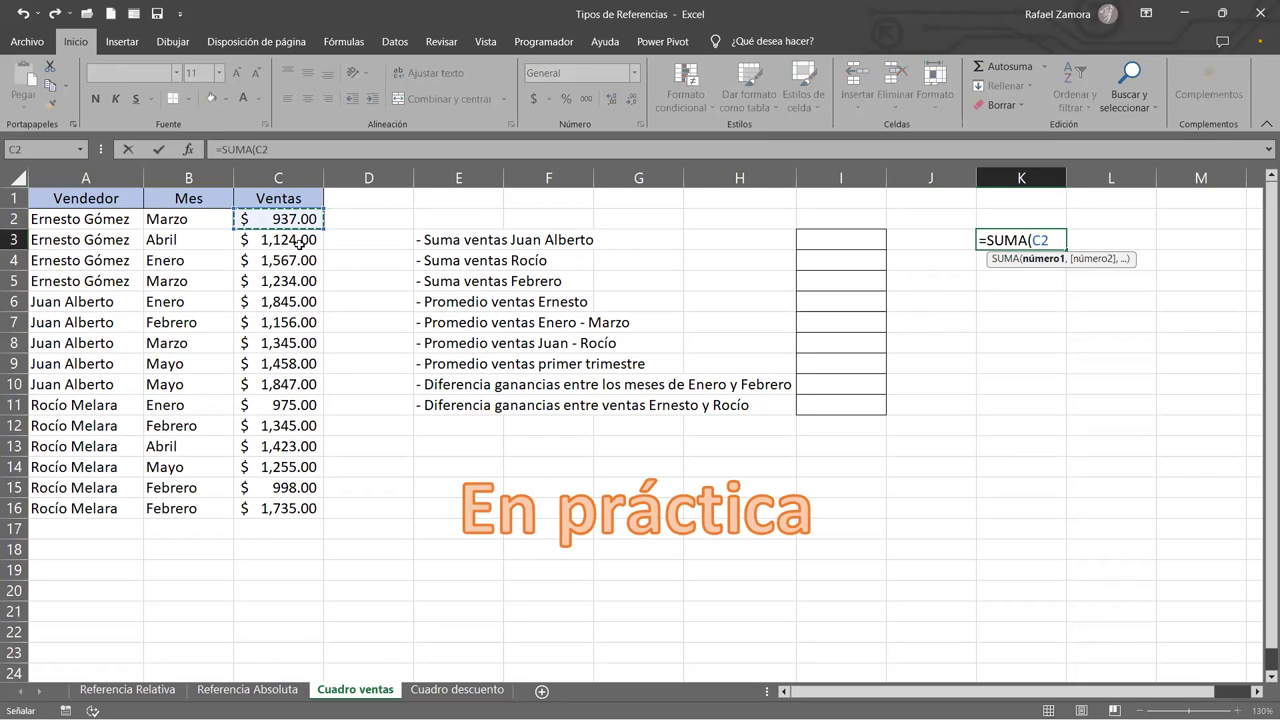
pyautogui.write(',')
pyautogui.click(288, 258)
pyautogui.keyDown('ctrl'); pyautogui.click(288, 301); pyautogui.keyUp('ctrl')
pyautogui.keyDown('ctrl'); pyautogui.click(288, 343); pyautogui.keyUp('ctrl')
pyautogui.keyDown('ctrl'); pyautogui.click(290, 384); pyautogui.keyUp('ctrl')
pyautogui.moveTo(295, 410); pyautogui.dragTo(285, 508)
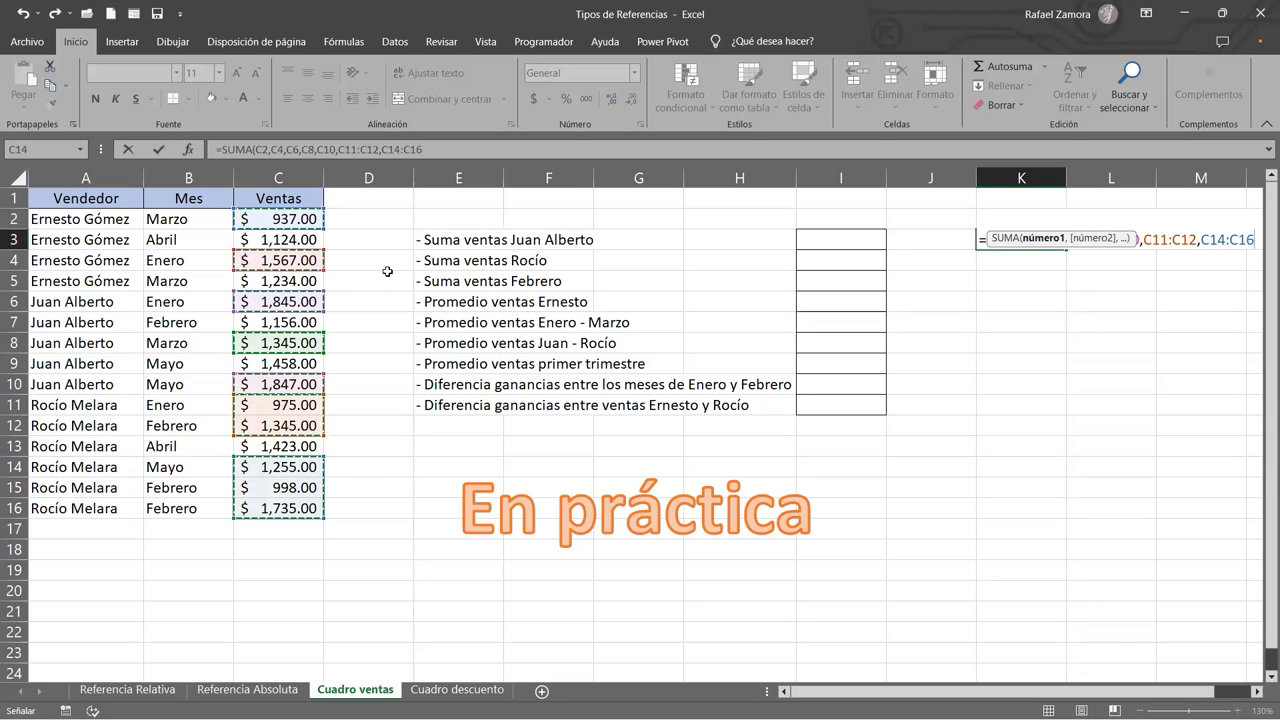
# Redo the references as C2:C3, C6:C8 and C10:C13, then delete them back to =SUMA(
pyautogui.moveTo(285, 219); pyautogui.dragTo(287, 241)
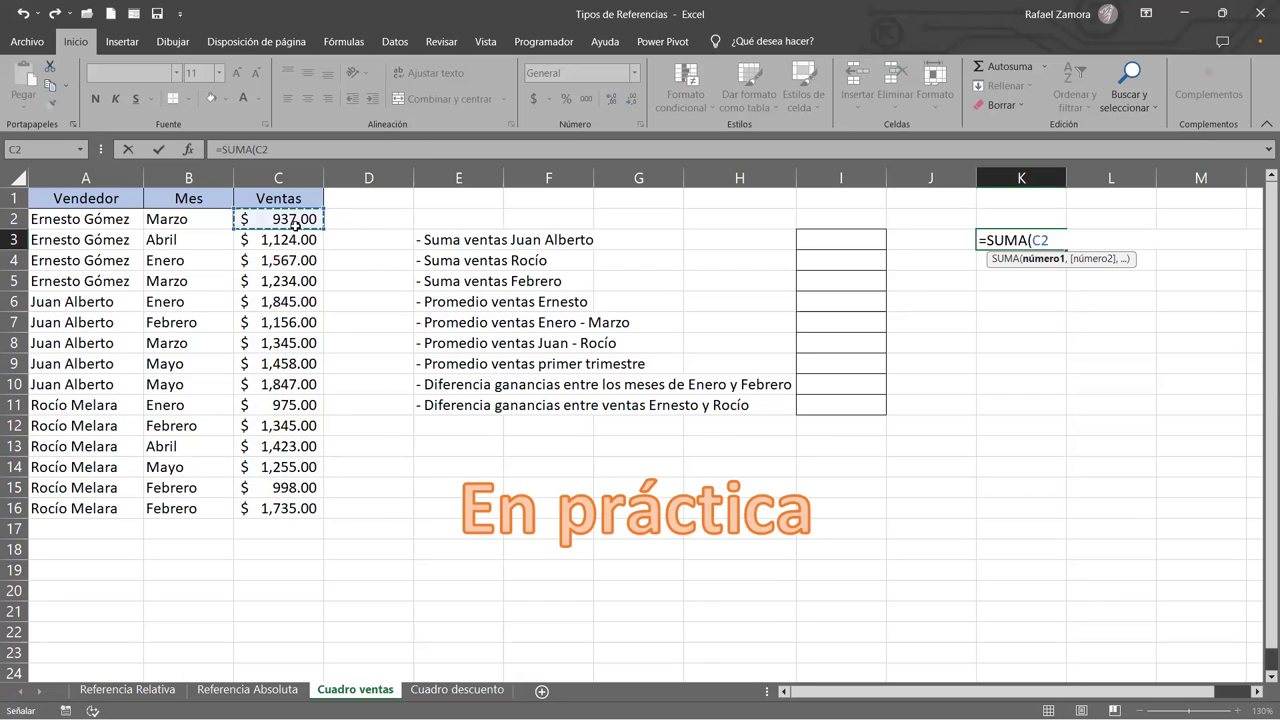
pyautogui.keyDown('ctrl'); pyautogui.moveTo(287, 302); pyautogui.dragTo(287, 343); pyautogui.keyUp('ctrl')
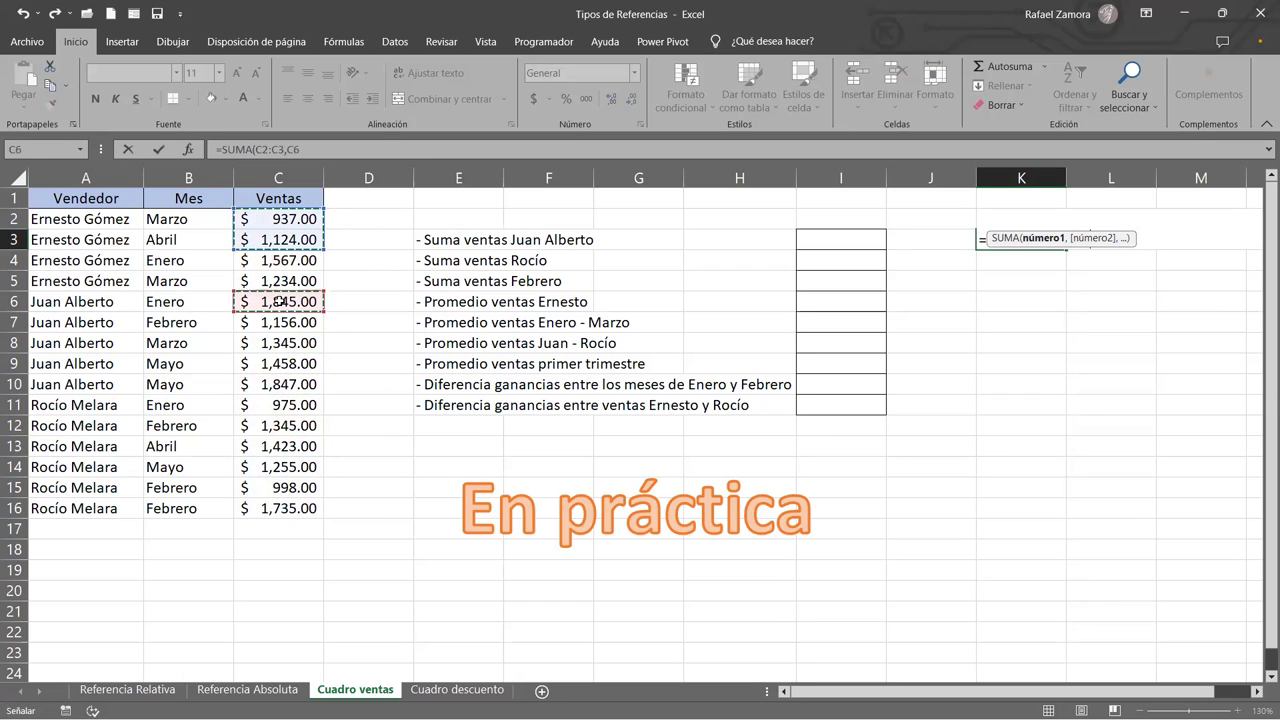
pyautogui.keyDown('ctrl'); pyautogui.click(287, 386); pyautogui.keyUp('ctrl')
pyautogui.moveTo(287, 394); pyautogui.dragTo(287, 446)
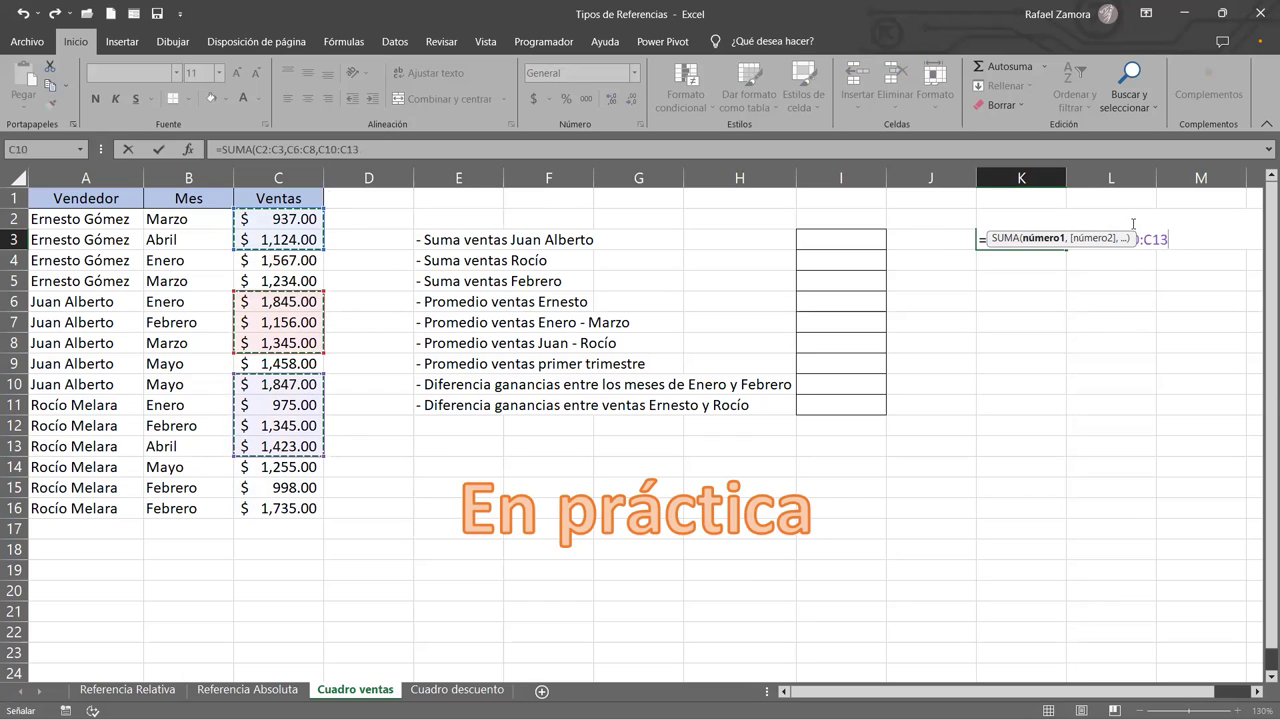
pyautogui.press('BackSpace')
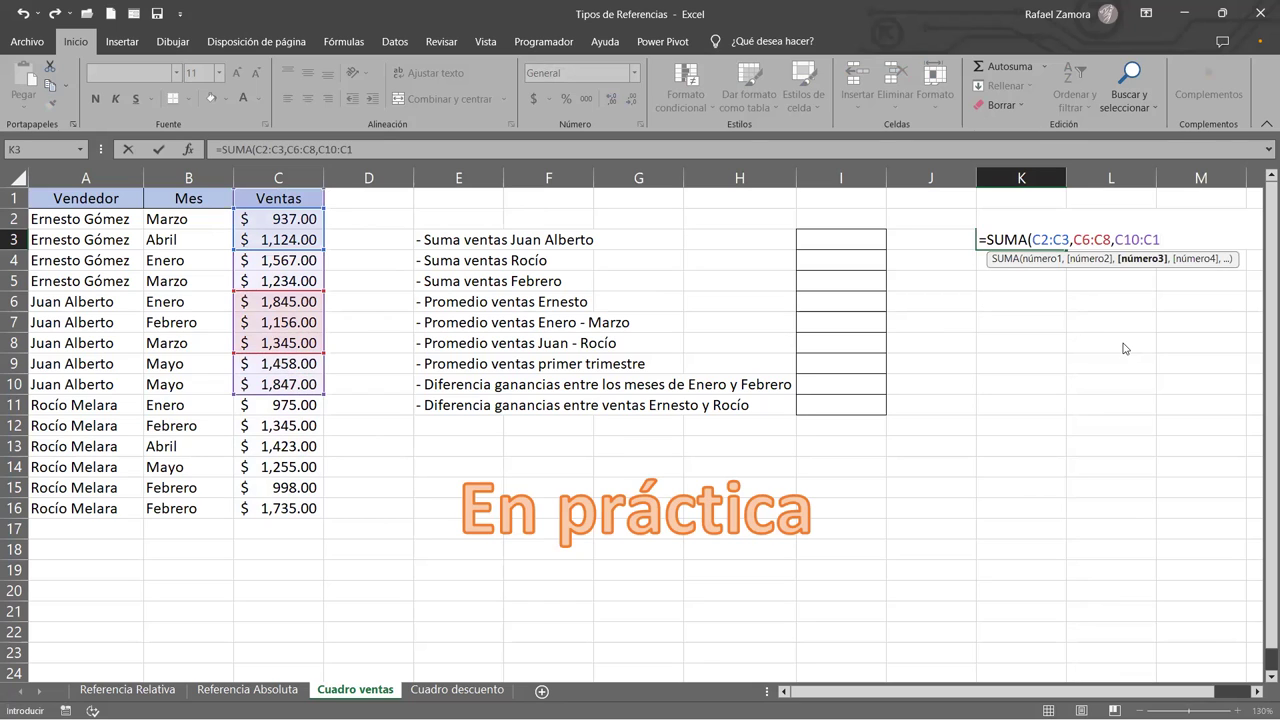
pyautogui.press('BackSpace')
pyautogui.press('BackSpace')
pyautogui.press('BackSpace')
pyautogui.press('BackSpace')
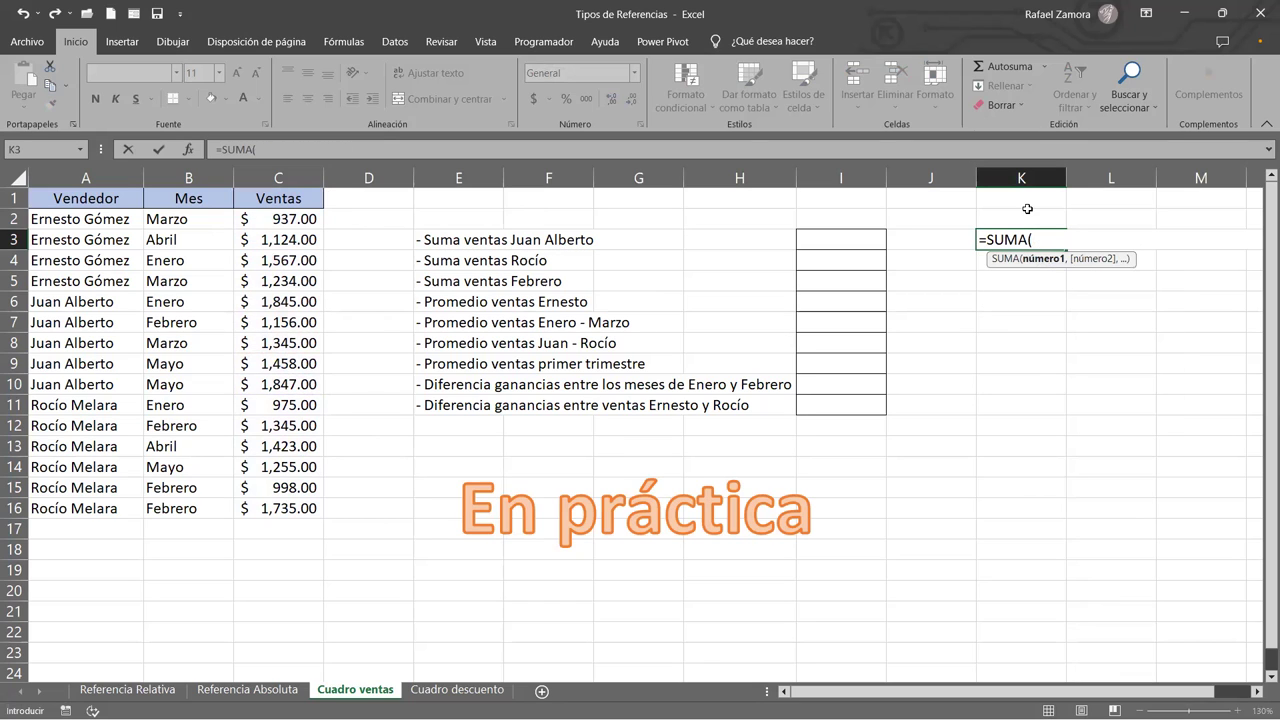
# Add C2 and C4 to the K3 formula, then discard the unfinished entry
pyautogui.click(292, 218)
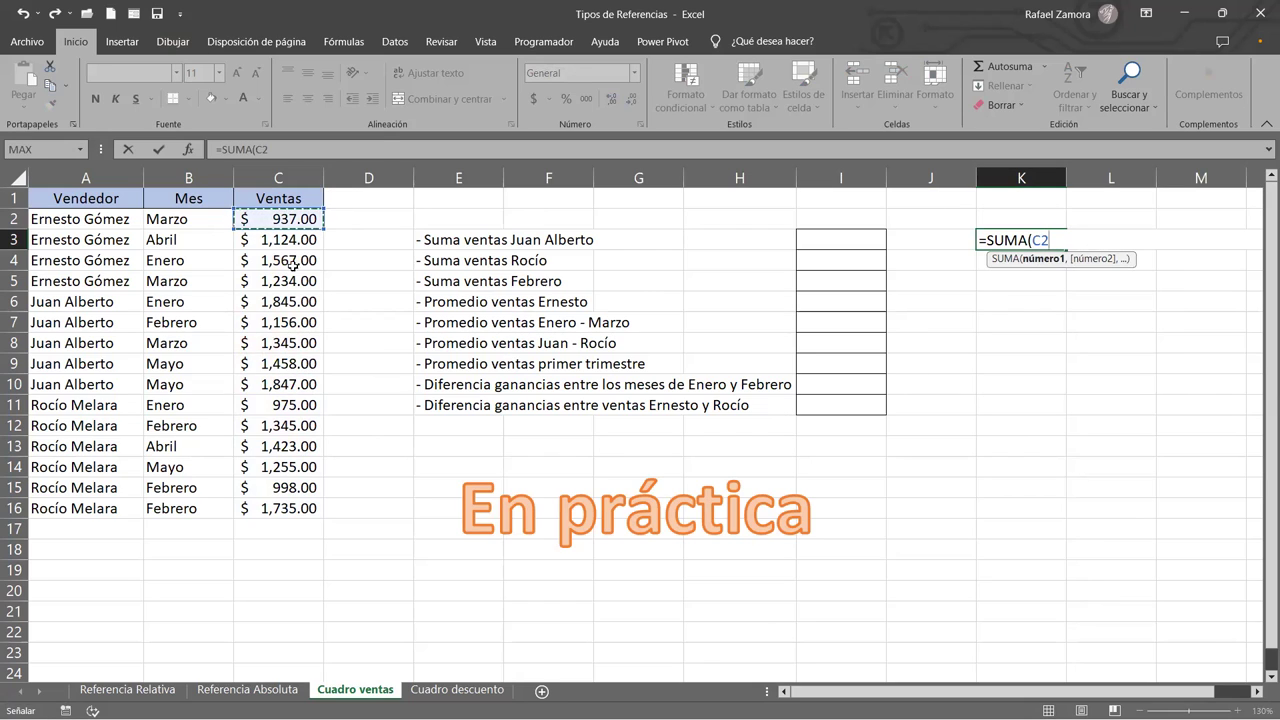
pyautogui.write(',')
pyautogui.click(292, 263)
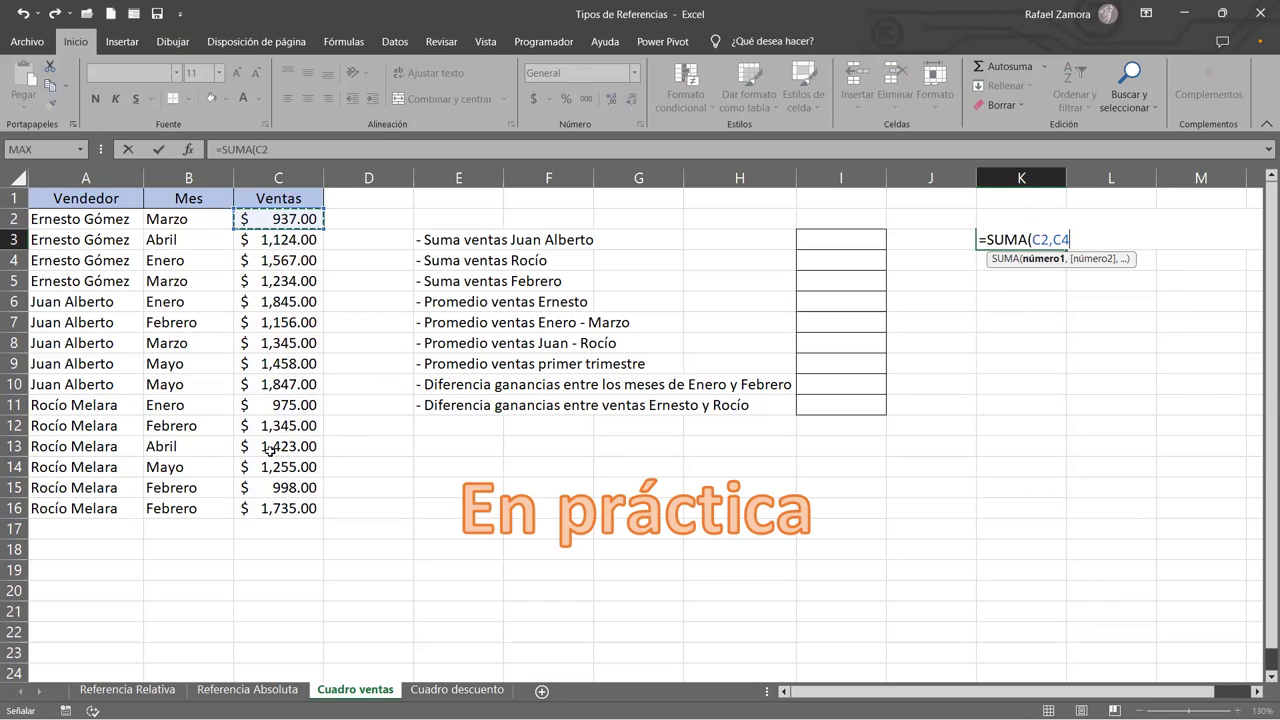
pyautogui.press('Escape')
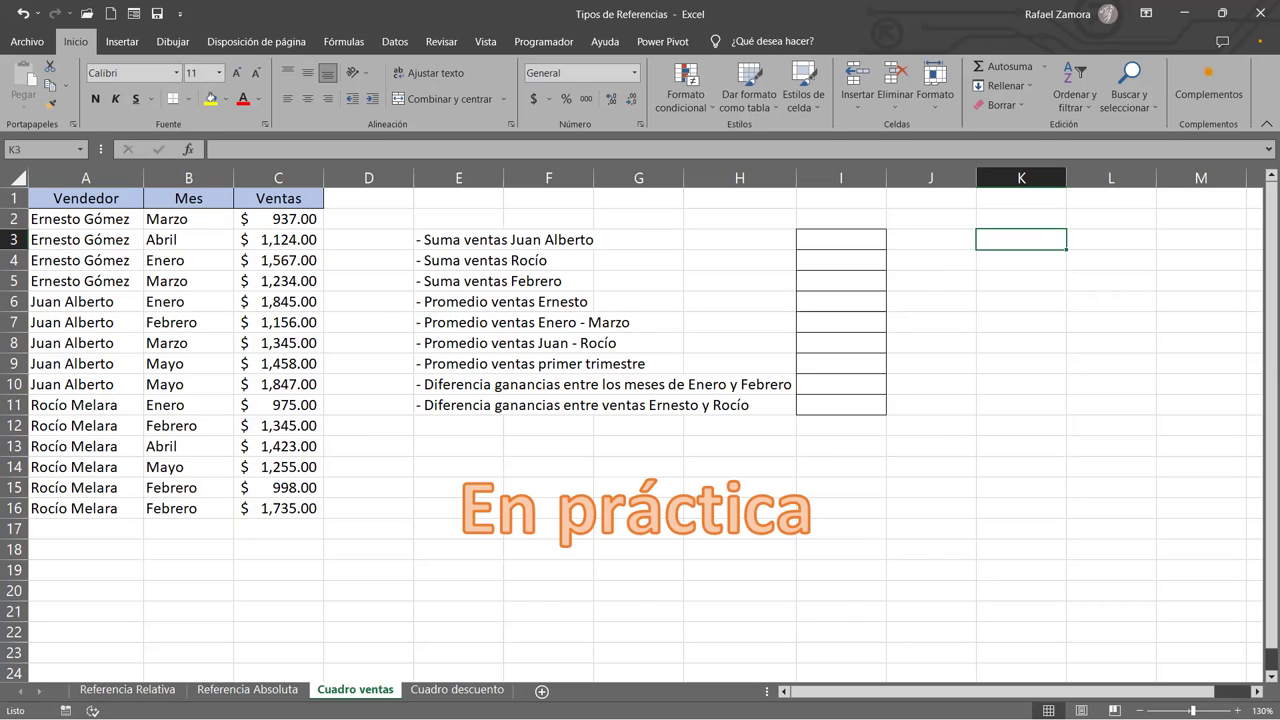
# Select cell L12
pyautogui.click(1104, 419)
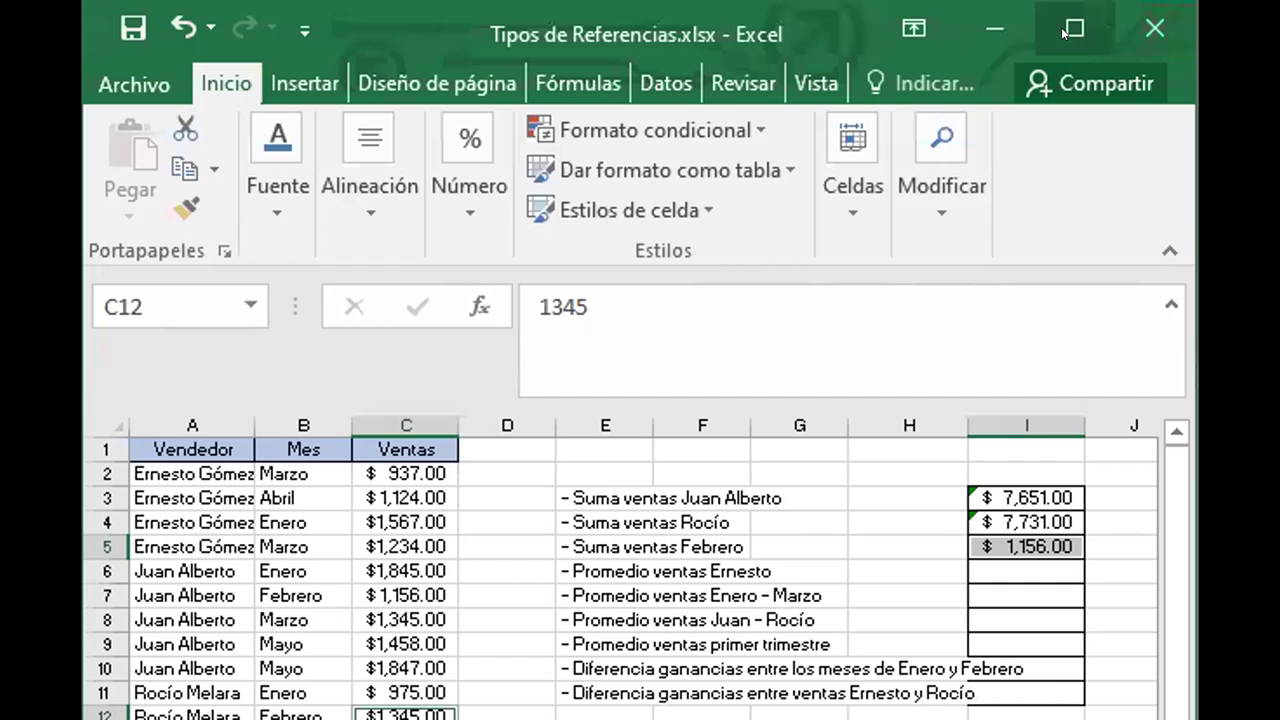
# Maximize Excel, clear I5 and begin a new SUMA formula there
pyautogui.click(1064, 33)
pyautogui.click(490, 310)
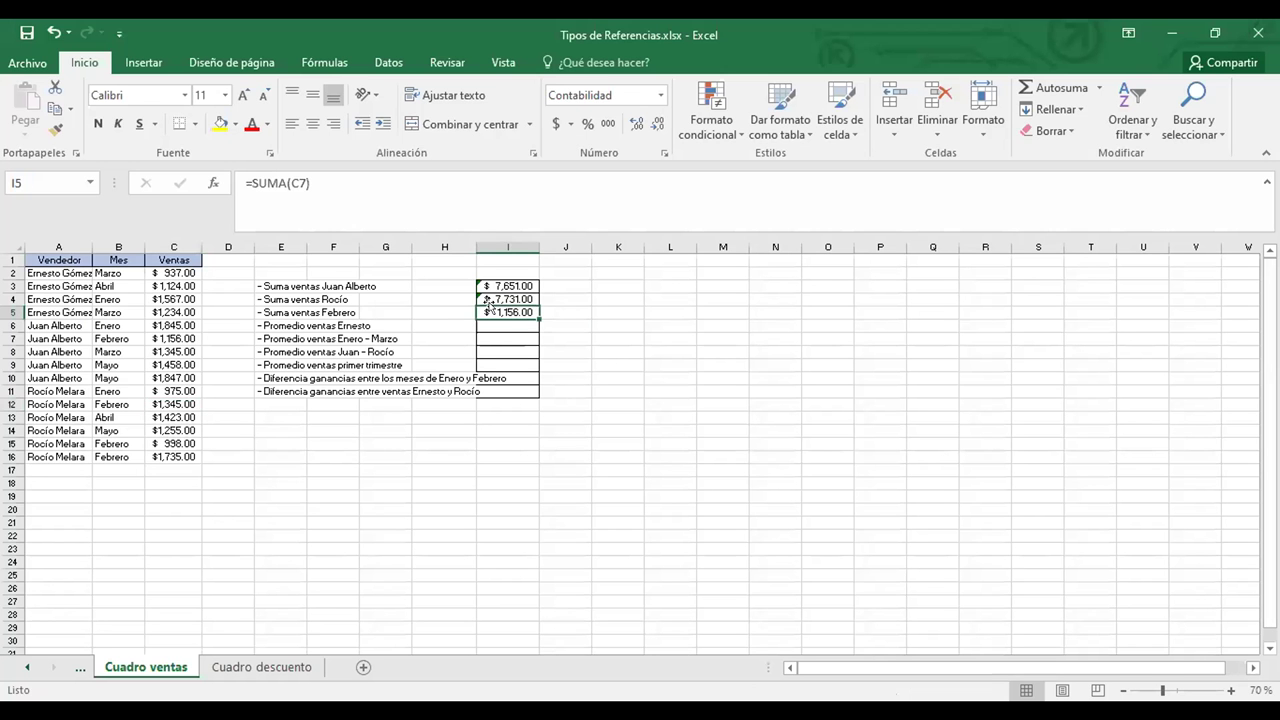
pyautogui.press('BackSpace')
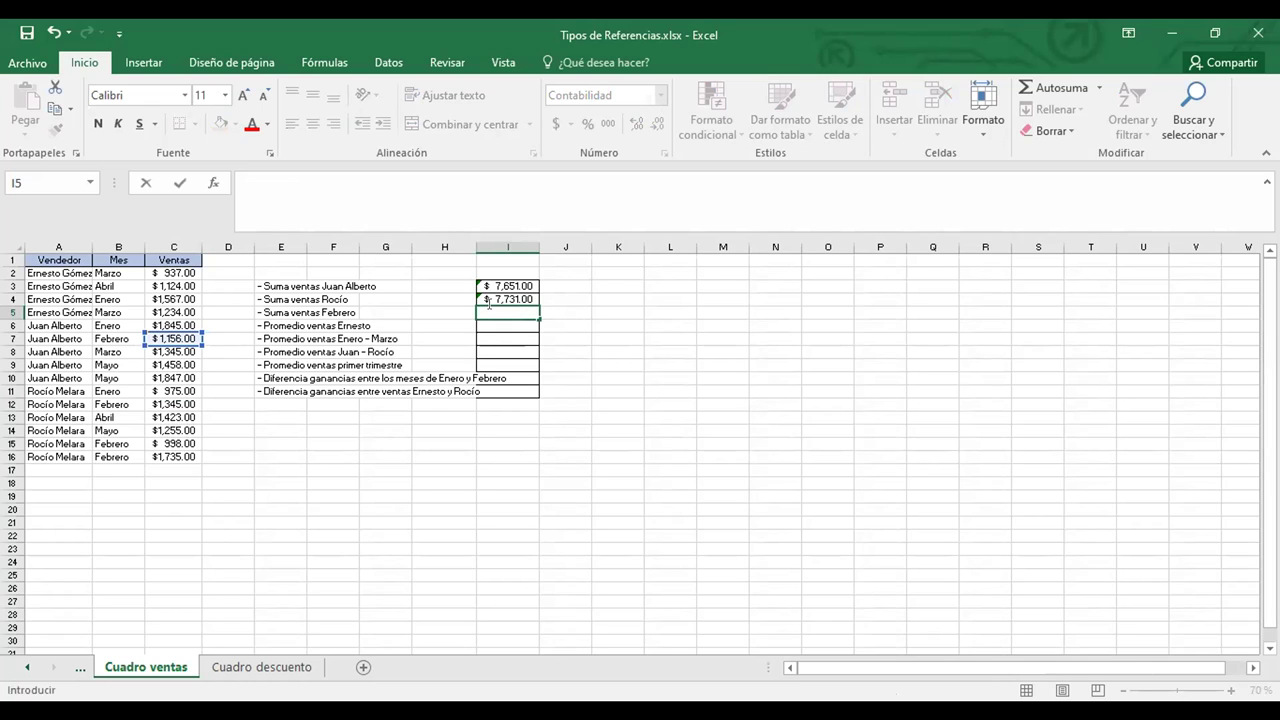
pyautogui.write('=')
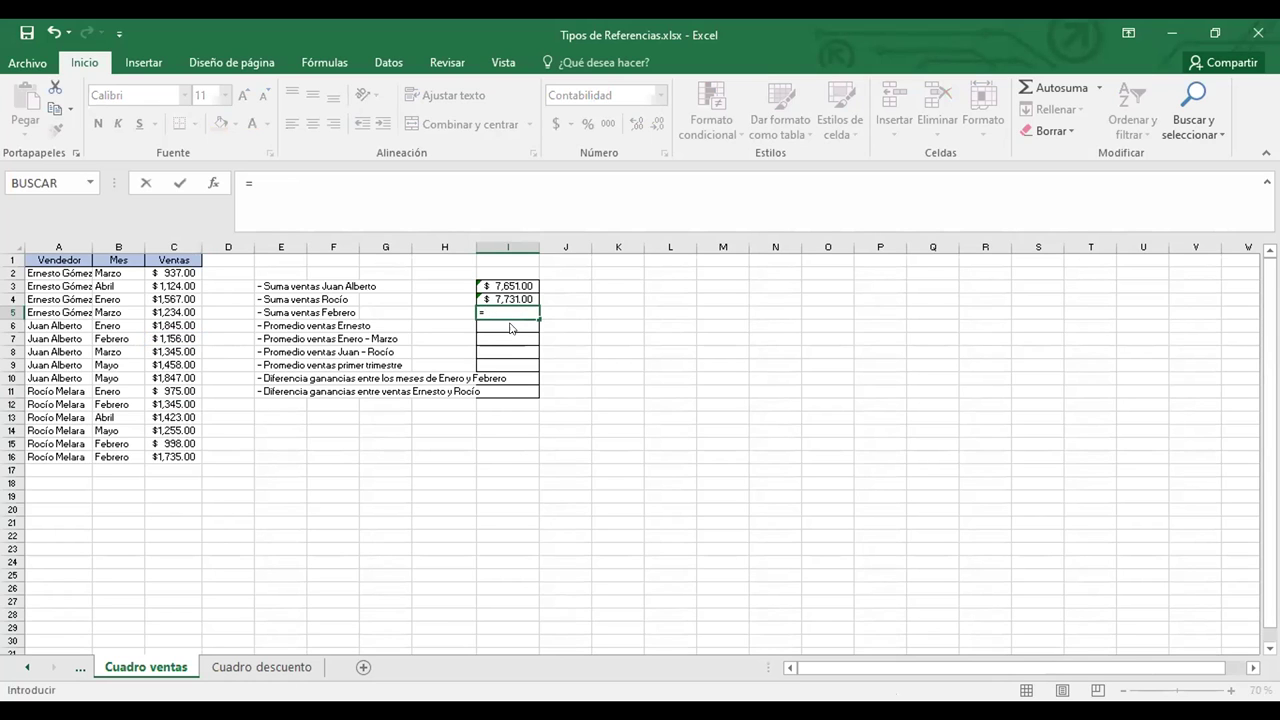
pyautogui.write('suma')
pyautogui.doubleClick(512, 330)
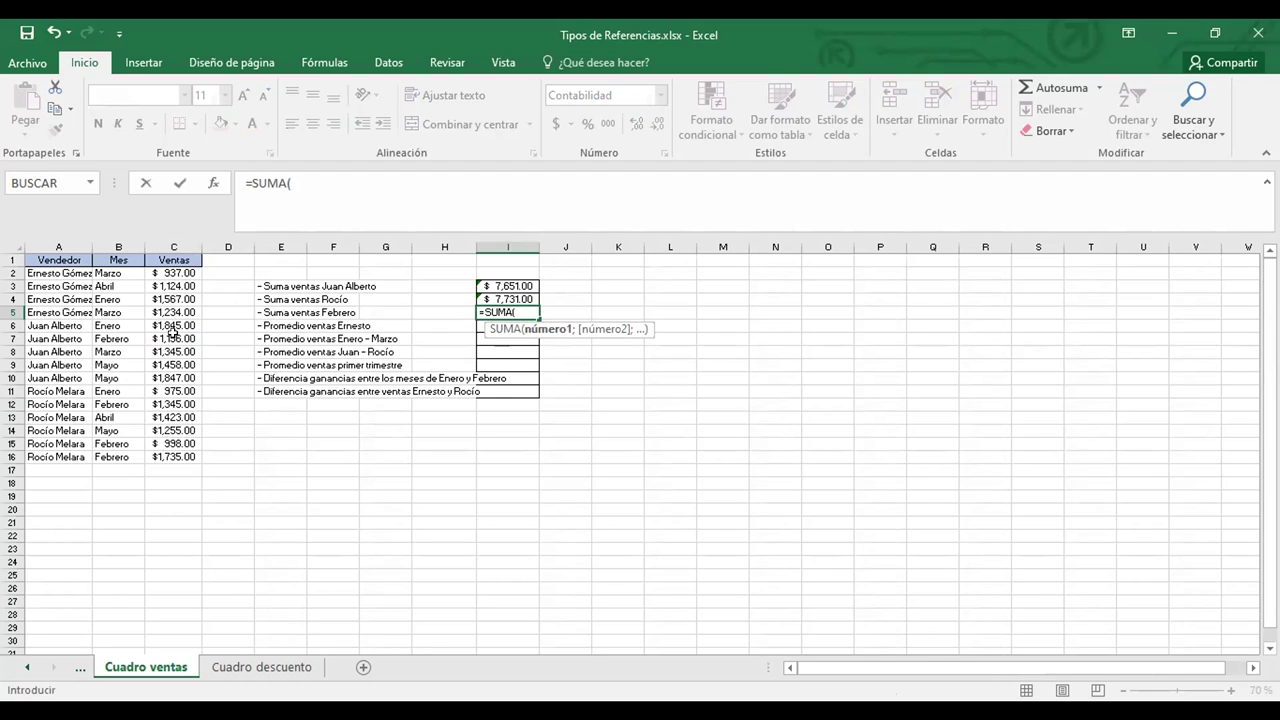
# Add the February sales C7, C12, C15 and C16 to the I5 formula
pyautogui.click(173, 337)
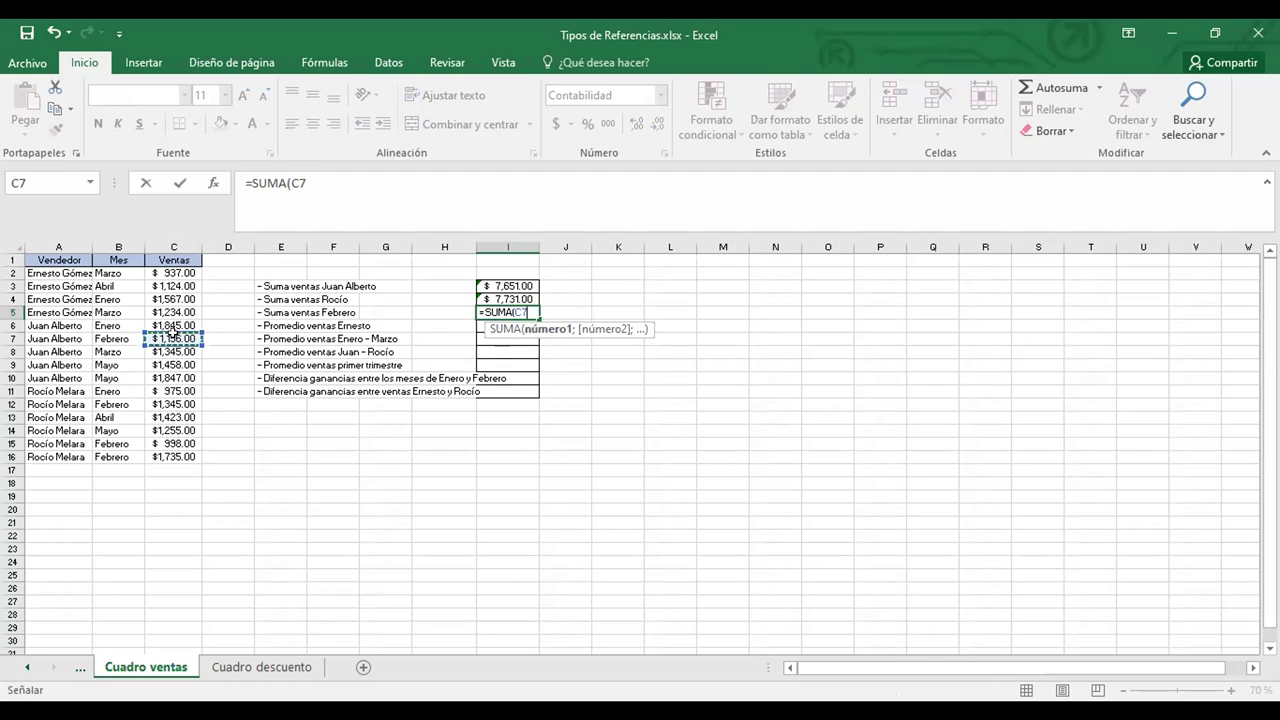
pyautogui.write(';')
pyautogui.click(171, 404)
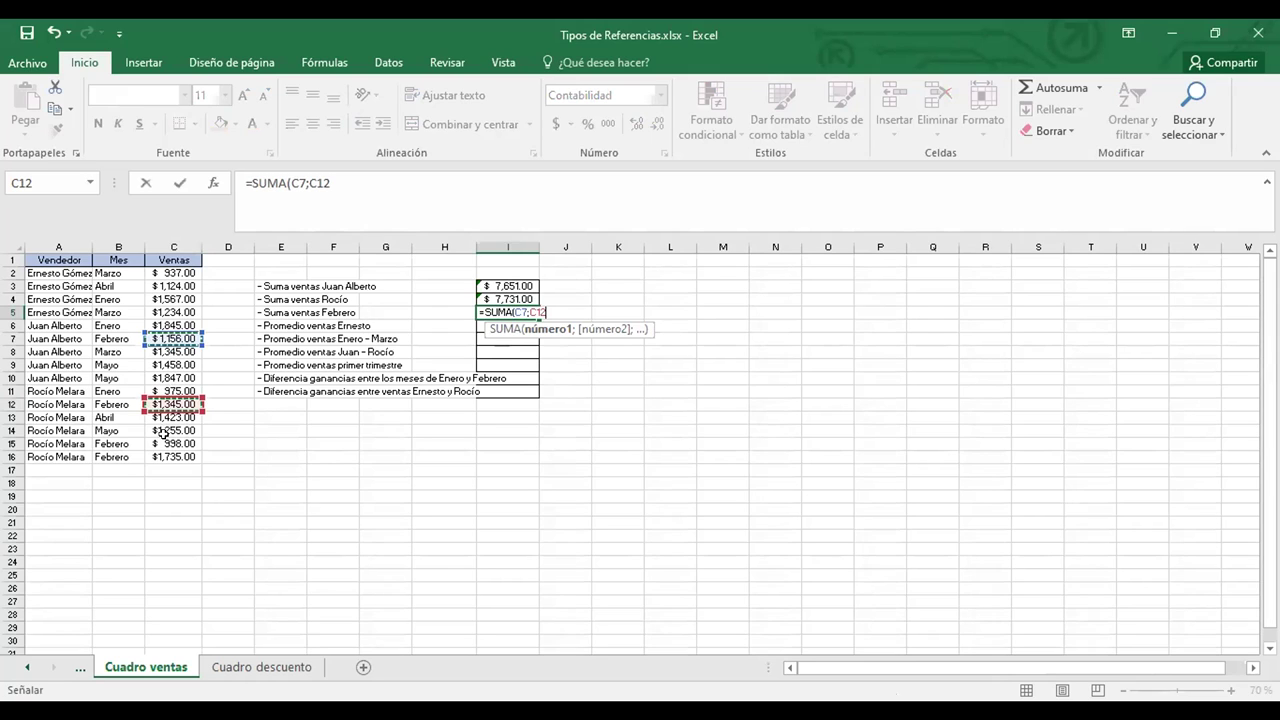
pyautogui.write(';')
pyautogui.click(164, 443)
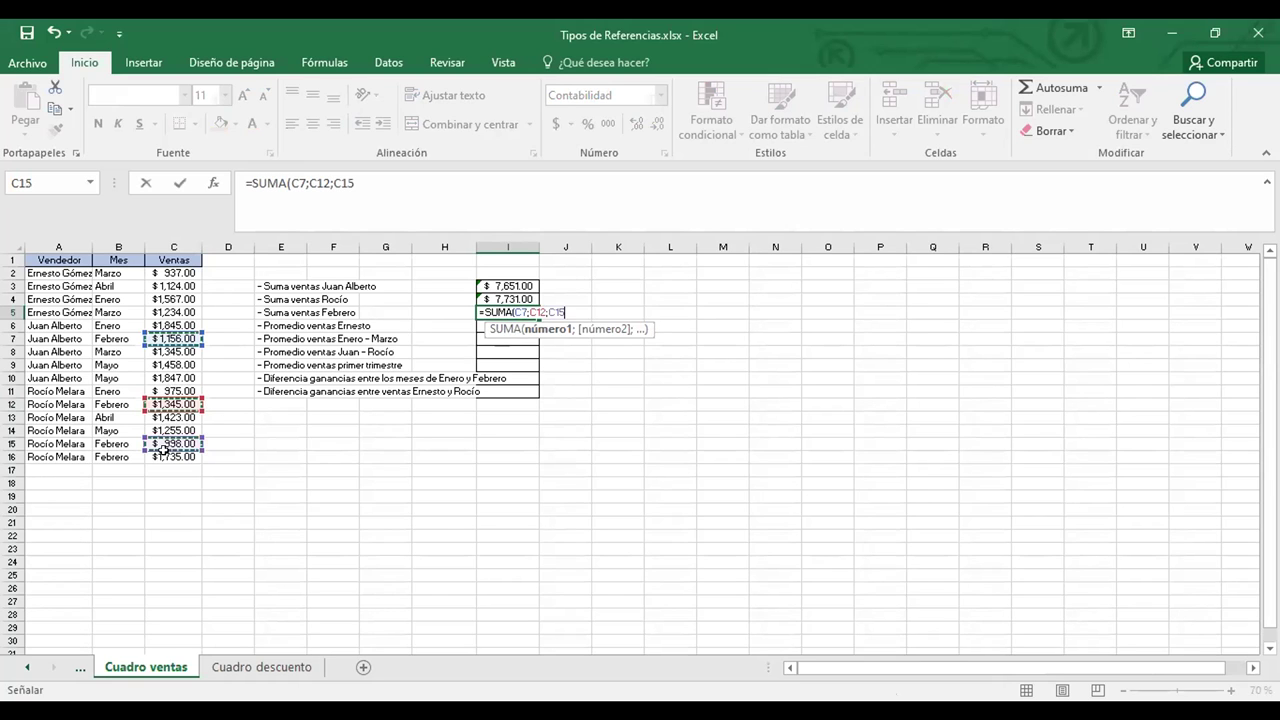
pyautogui.write(';')
pyautogui.click(164, 455)
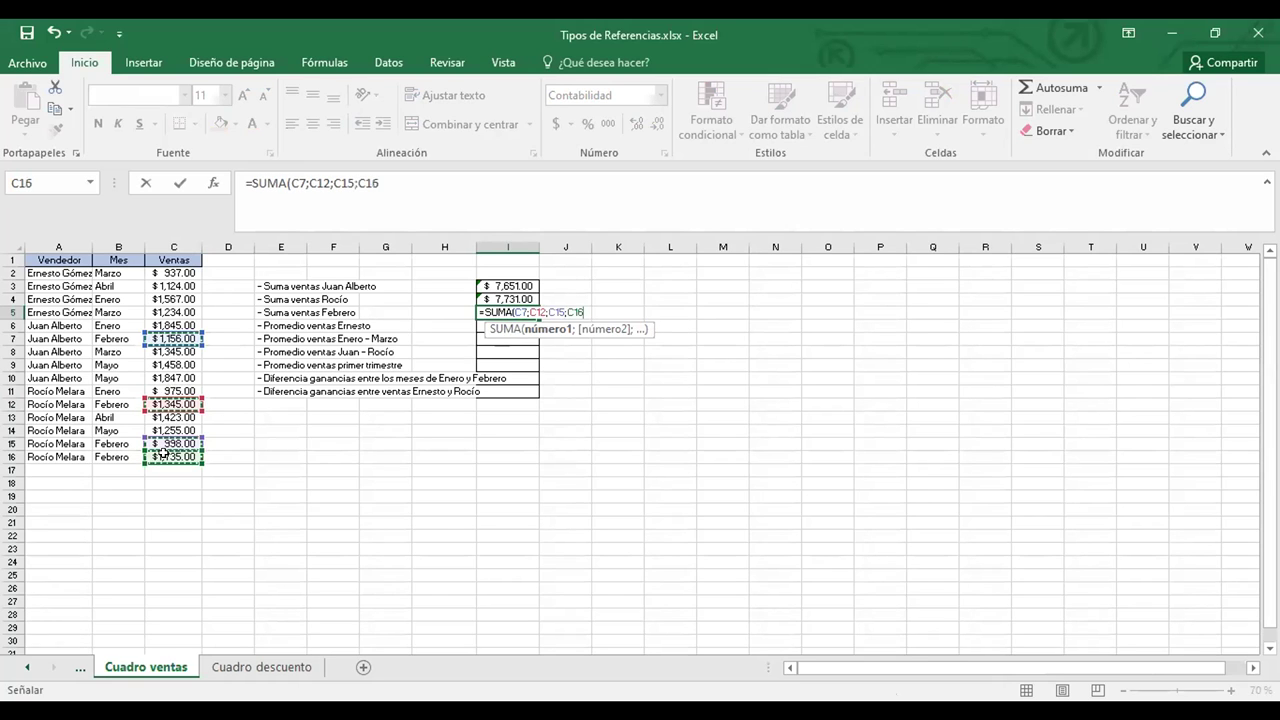
# Replace the duplicate references with range C15:C16 and confirm the $5,234.00 total
pyautogui.write(';')
pyautogui.click(163, 453)
pyautogui.write(';')
pyautogui.click(163, 453)
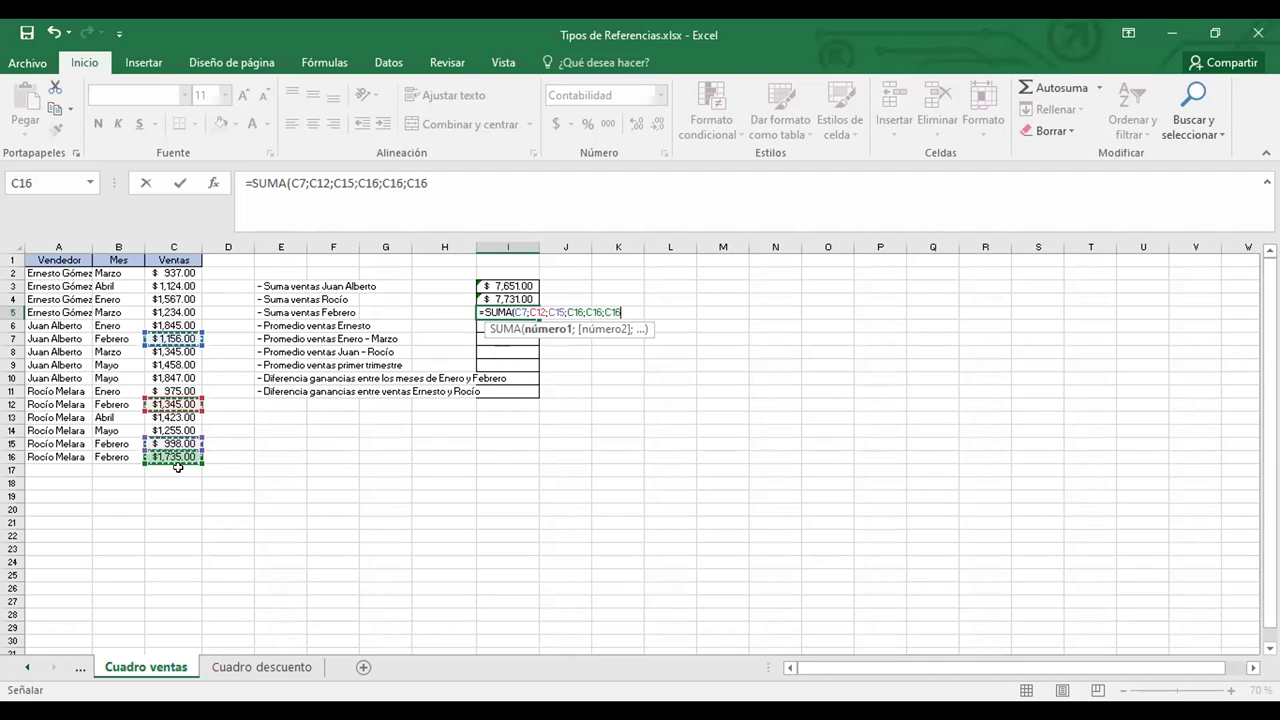
pyautogui.press('BackSpace')
pyautogui.press('BackSpace')
pyautogui.press('BackSpace')
pyautogui.press('BackSpace')
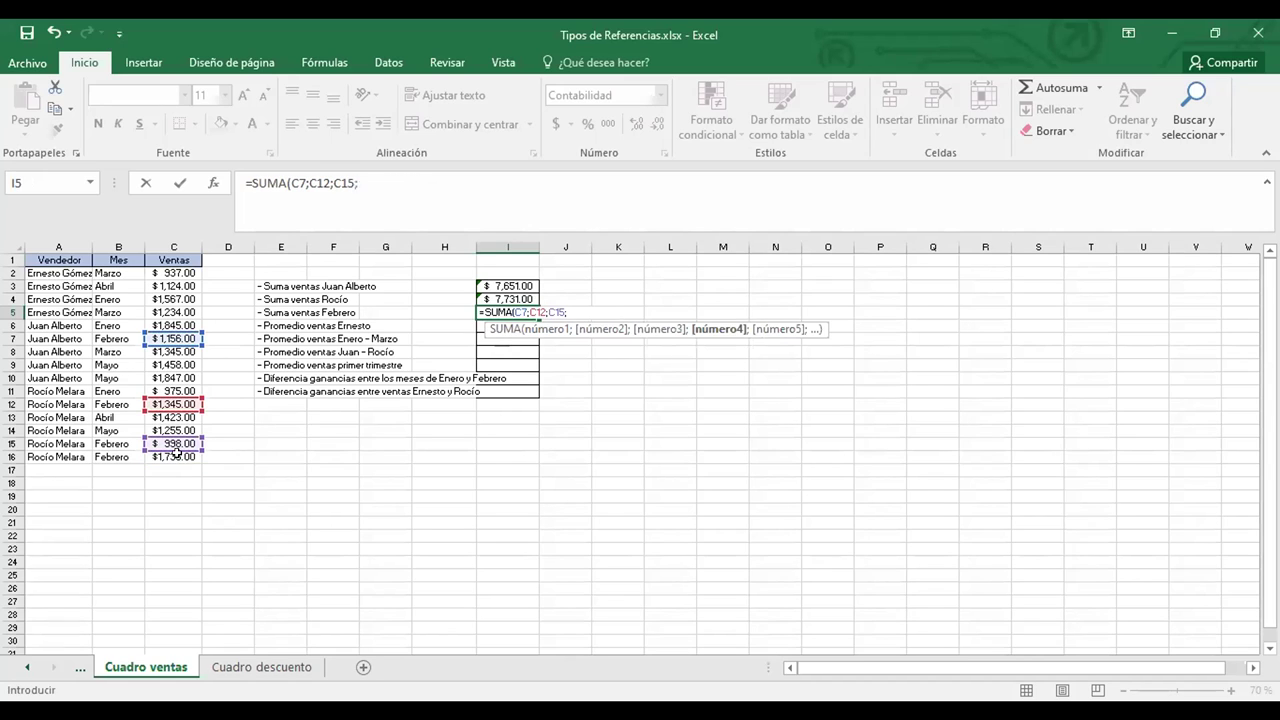
pyautogui.press('BackSpace')
pyautogui.press('BackSpace')
pyautogui.press('BackSpace')
pyautogui.moveTo(176, 443); pyautogui.dragTo(177, 454)
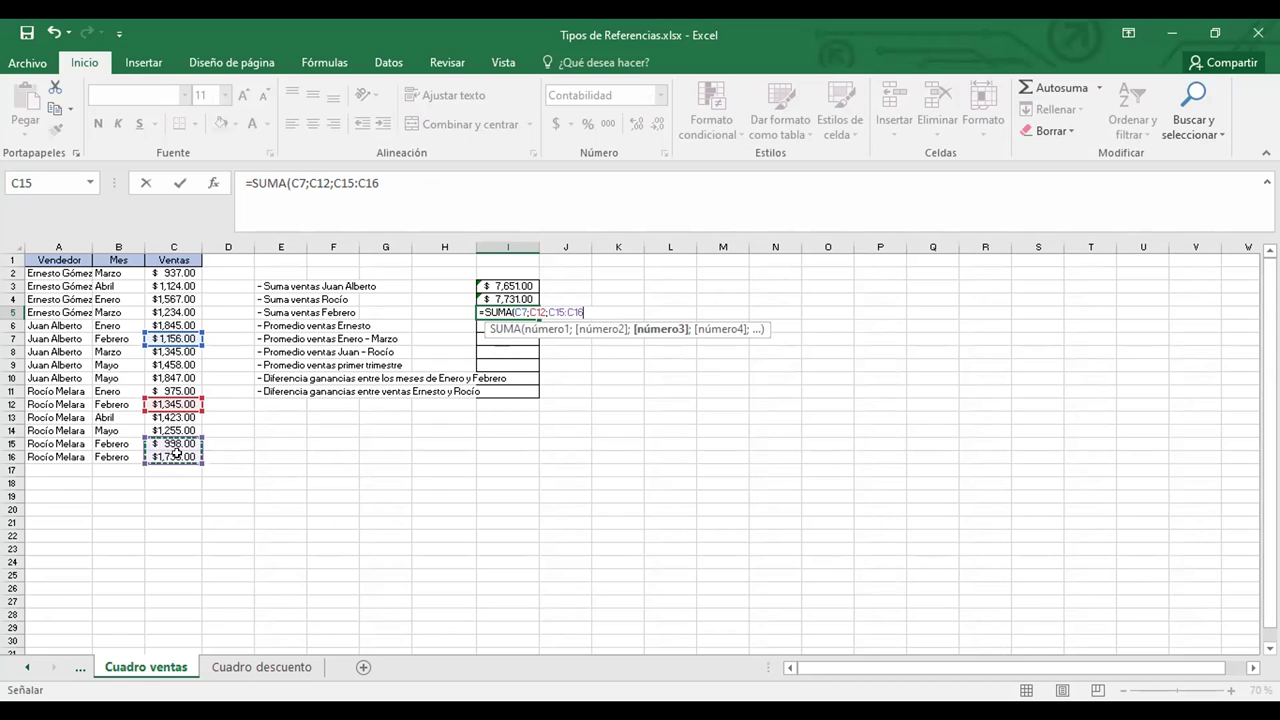
pyautogui.press('Return')
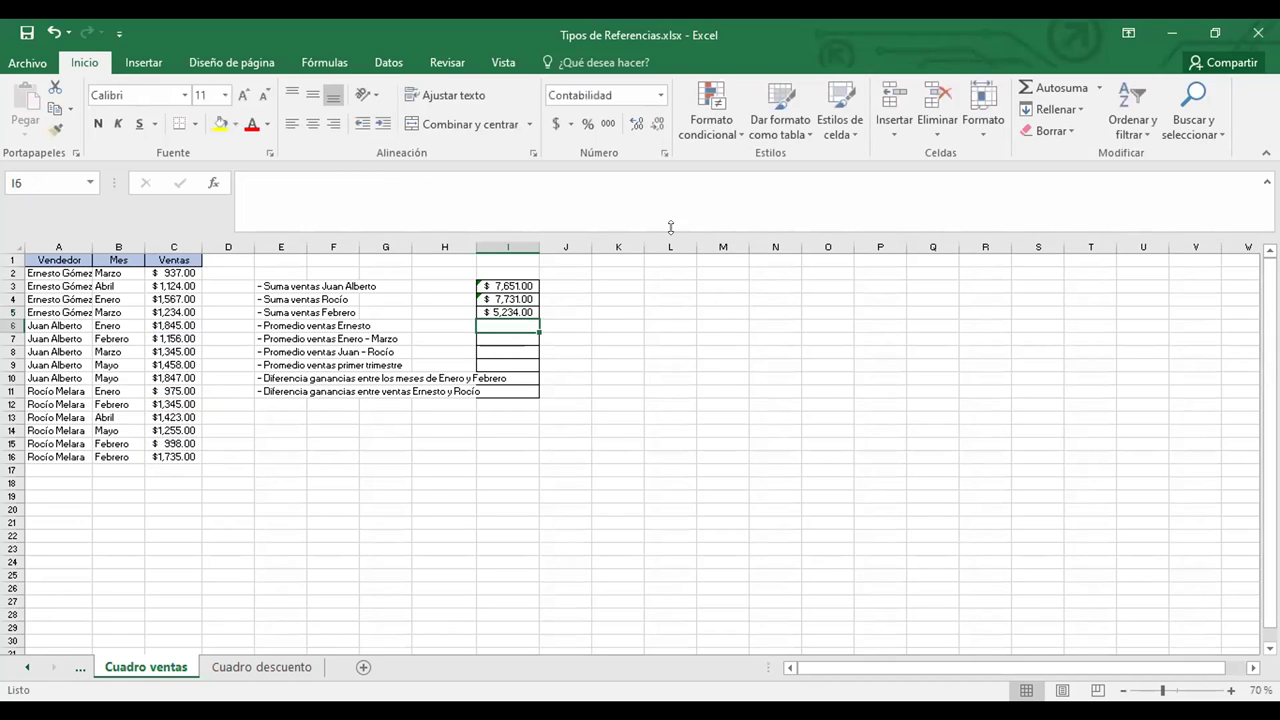